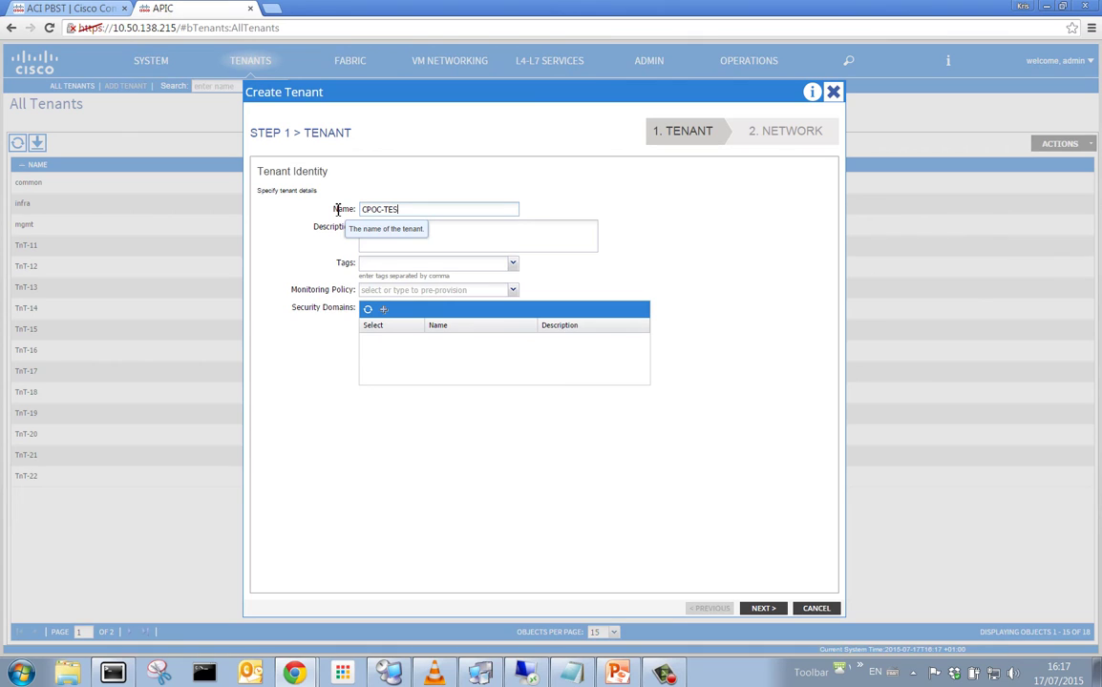
# Add network vrf-1 to tenant CPOC-TEST's setup.
pyautogui.click(761, 609)
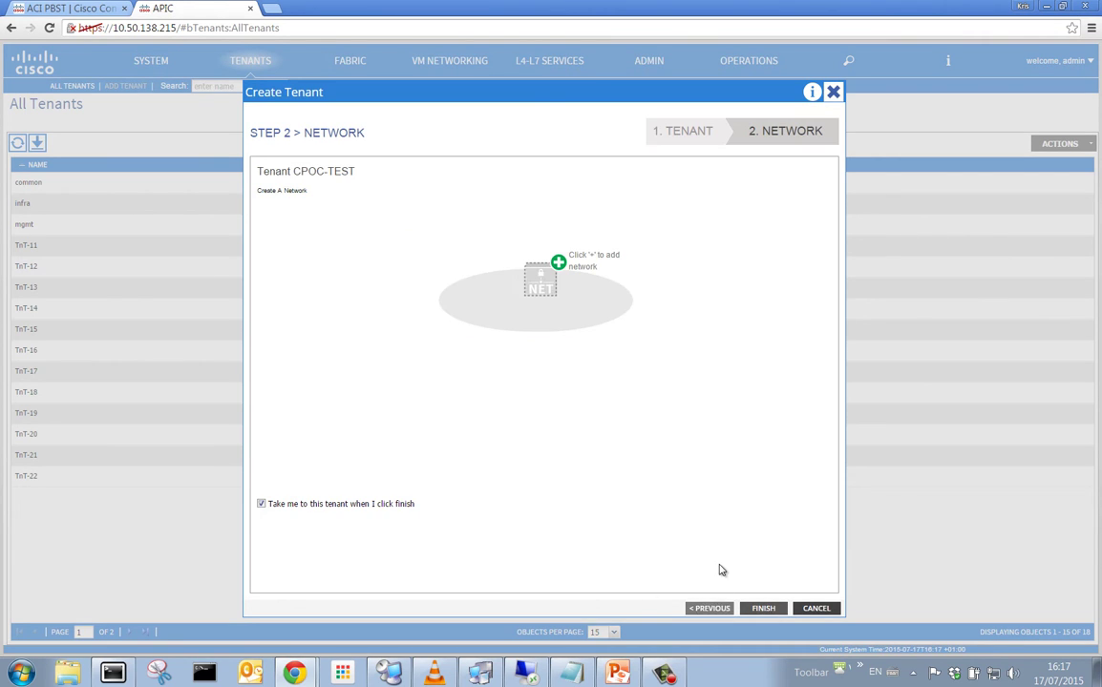
pyautogui.click(559, 262)
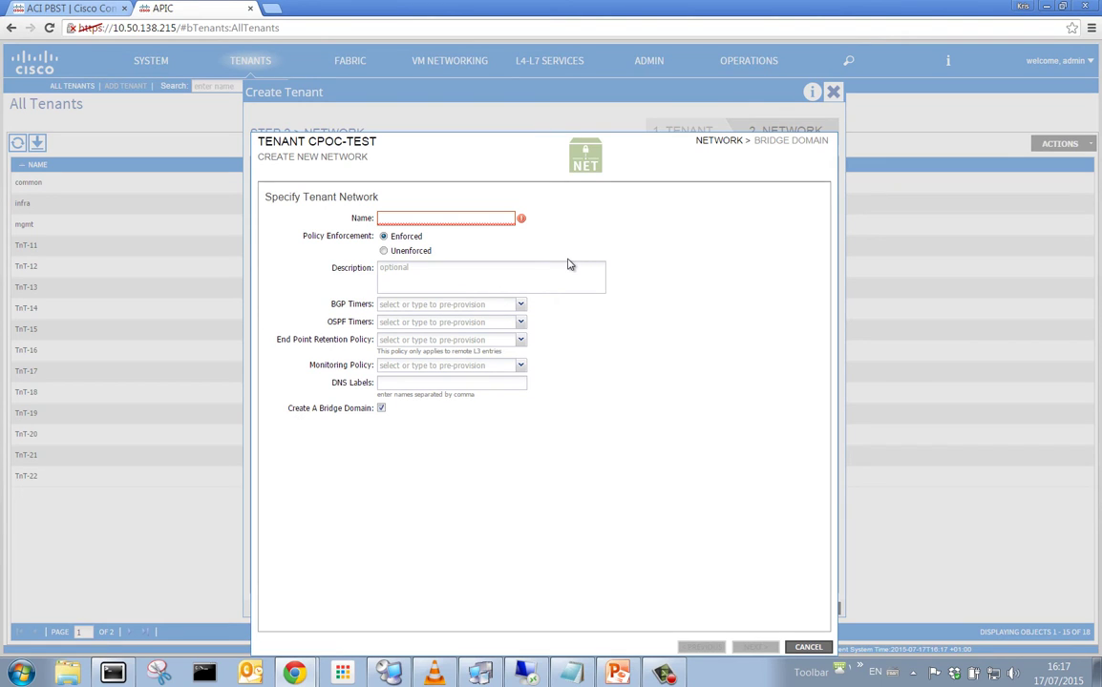
pyautogui.write('vrf-1')
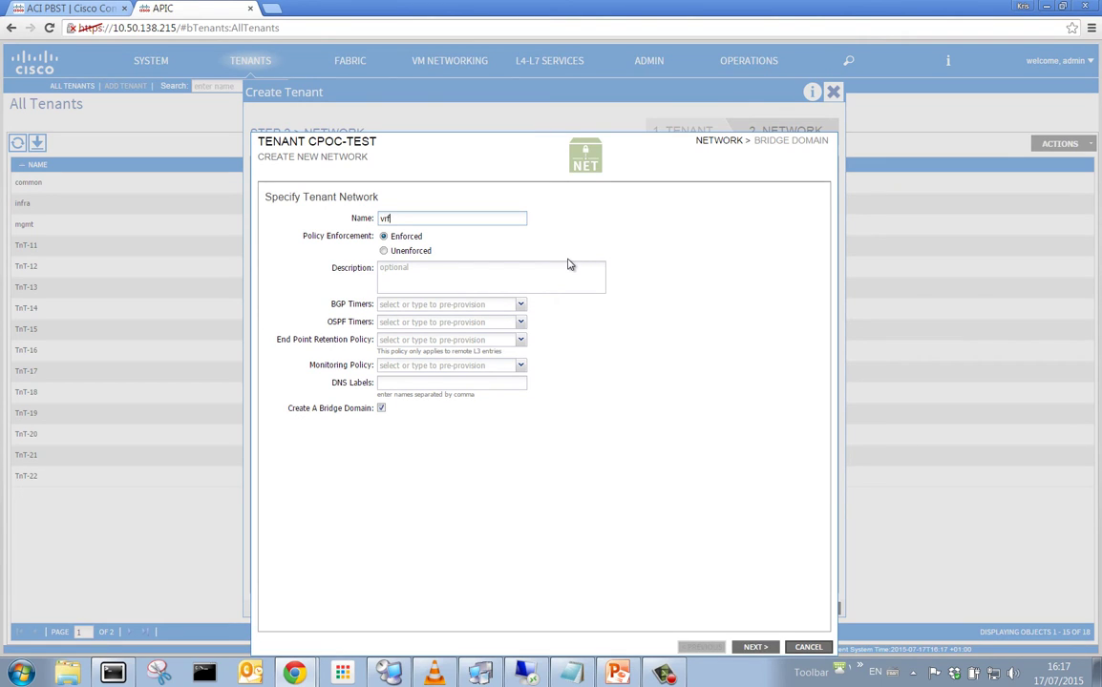
# Create bridge domain BD-1-Clients with gateway subnet 20.20.20.1/24.
pyautogui.click(752, 647)
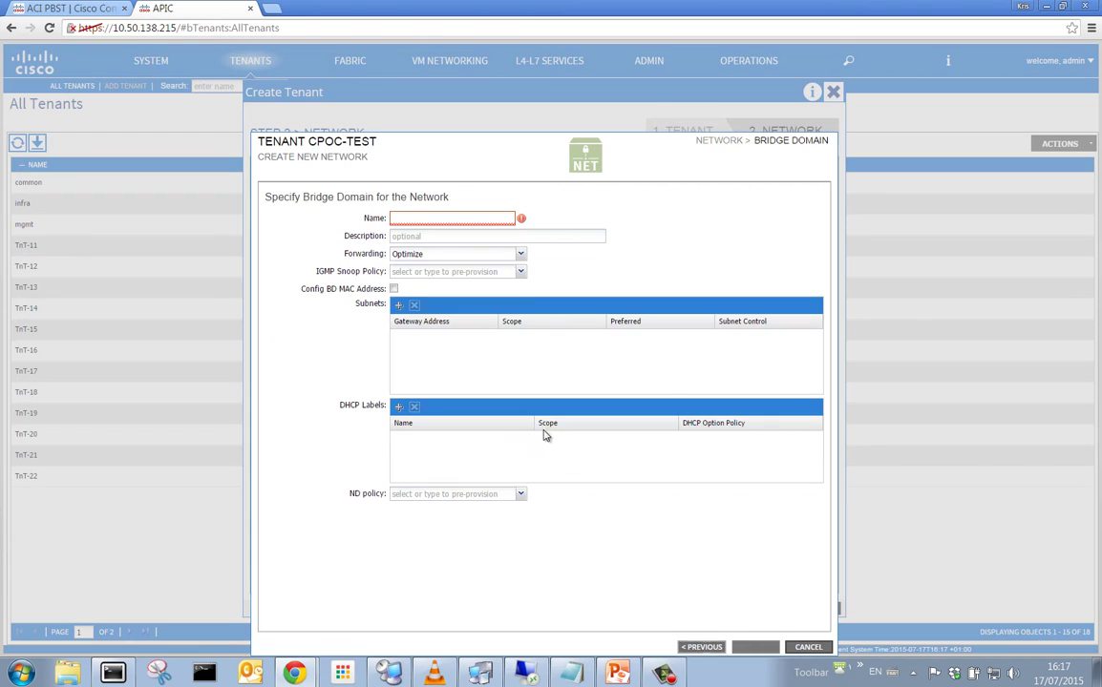
pyautogui.click(424, 217)
pyautogui.write('BD-1-Clients')
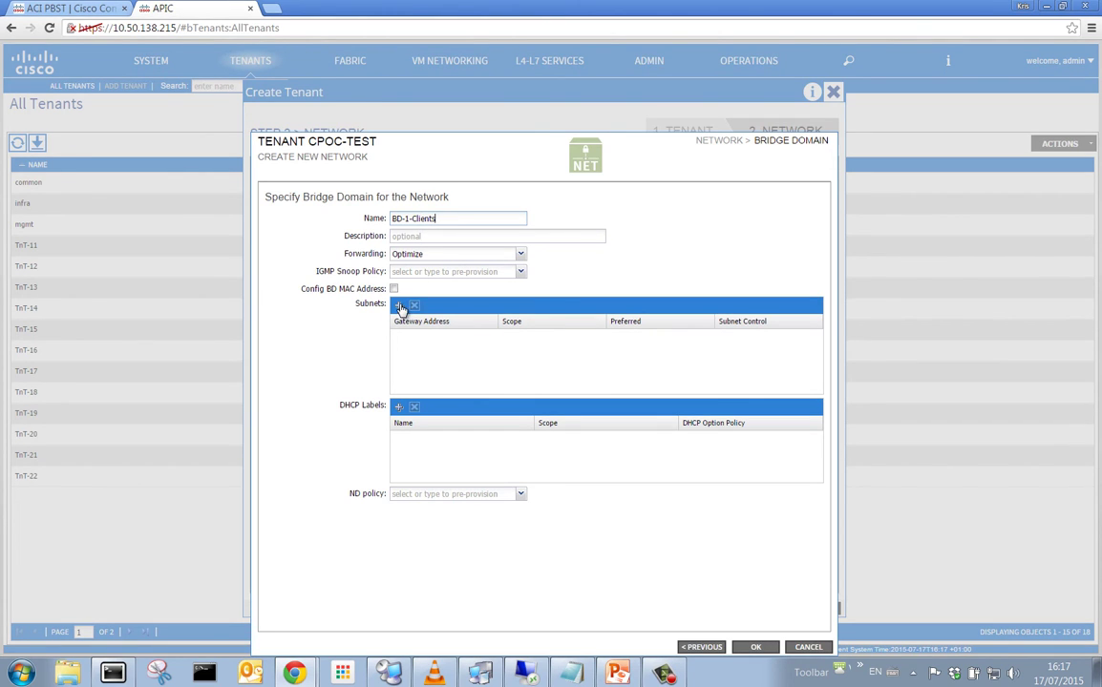
pyautogui.click(399, 306)
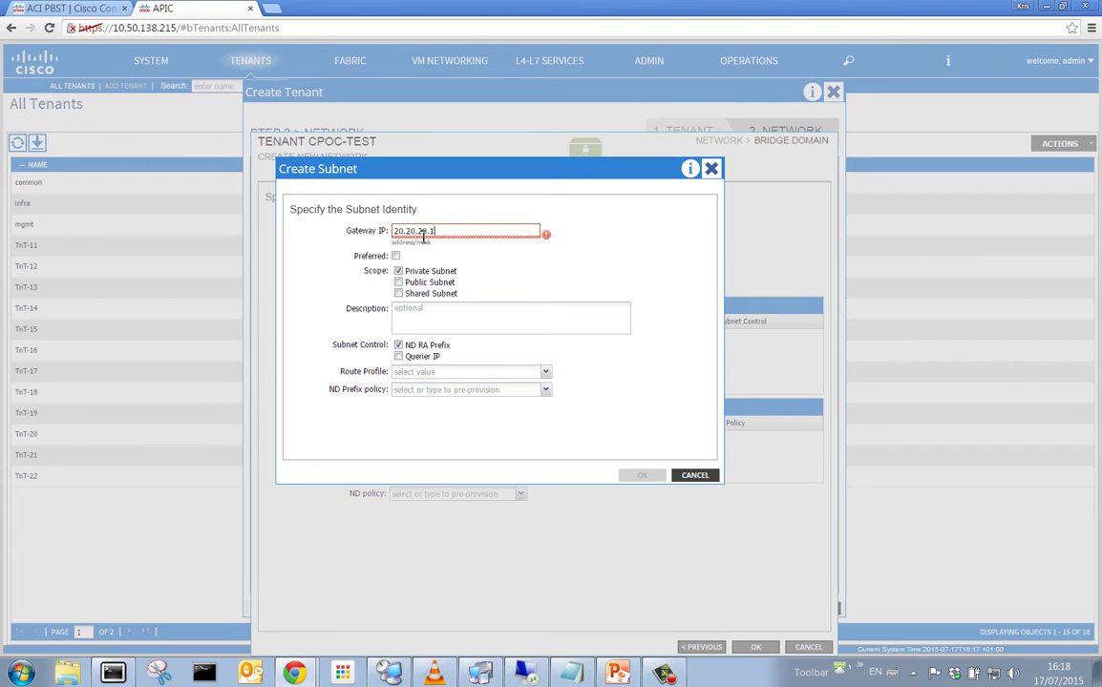
pyautogui.write('20.20.20.1/24')
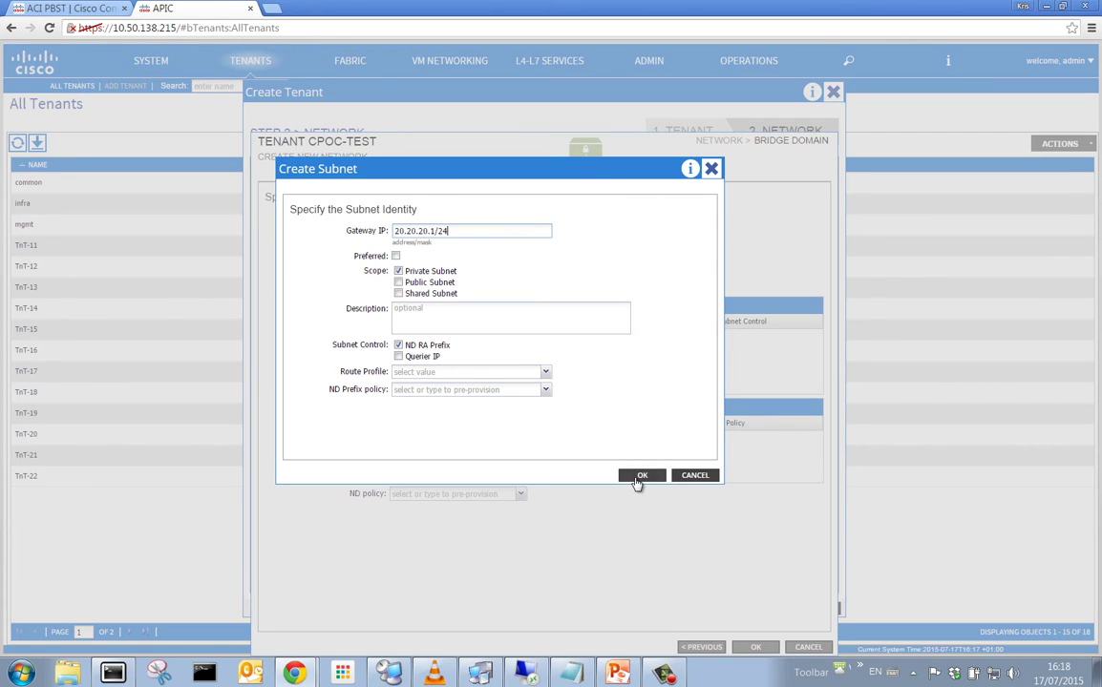
pyautogui.click(638, 475)
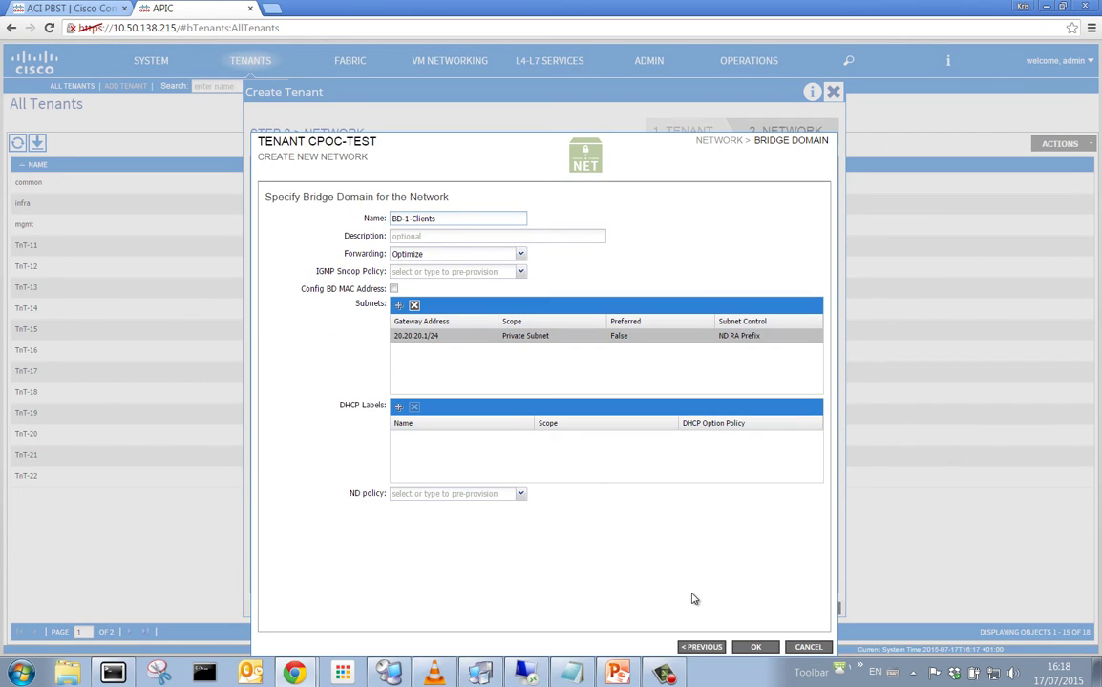
pyautogui.click(752, 647)
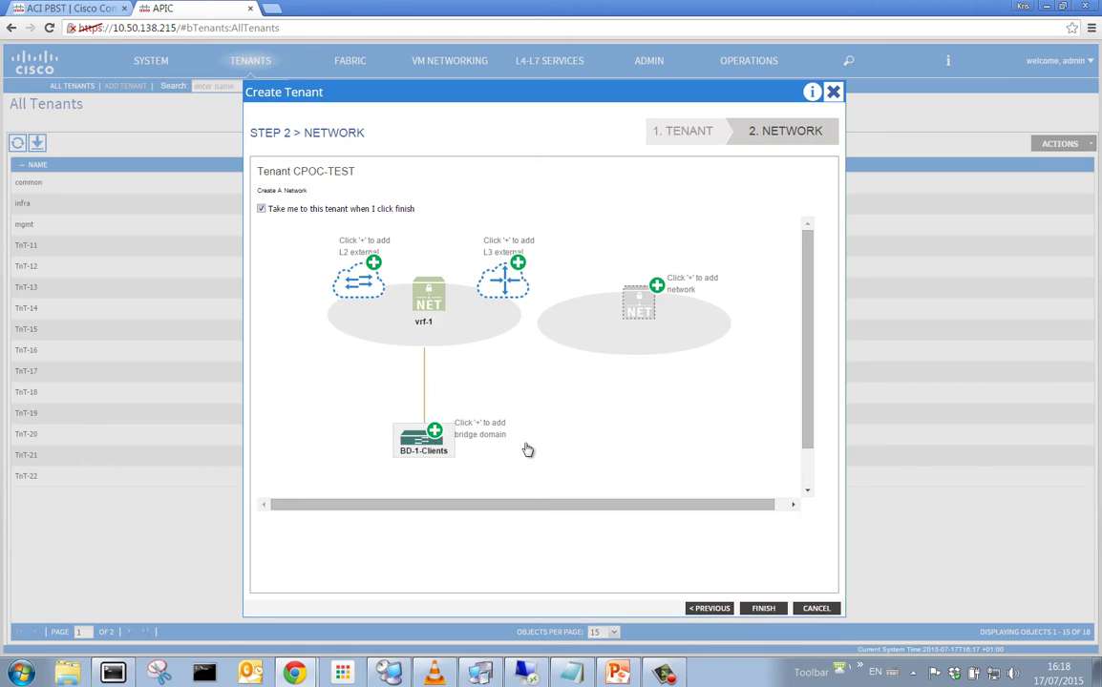
# Add bridge domain BD-2-Servers with subnet 192.168.99.1/24 and finish creating tenant CPOC-TEST.
pyautogui.click(524, 449)
pyautogui.write('Bd-')
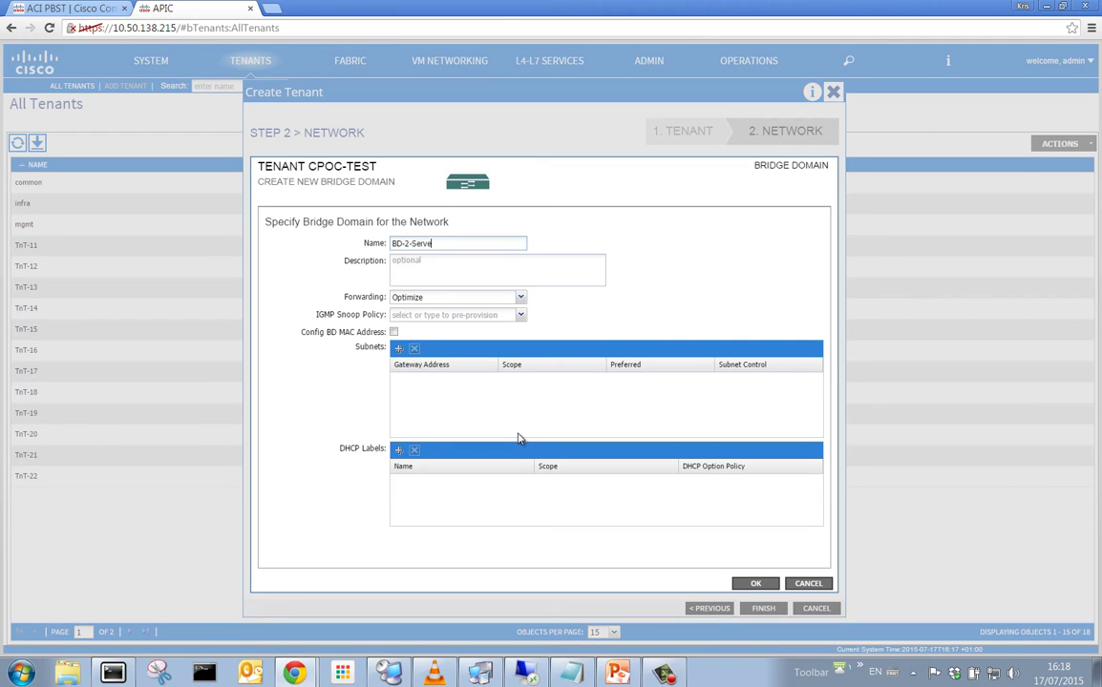
pyautogui.click(399, 347)
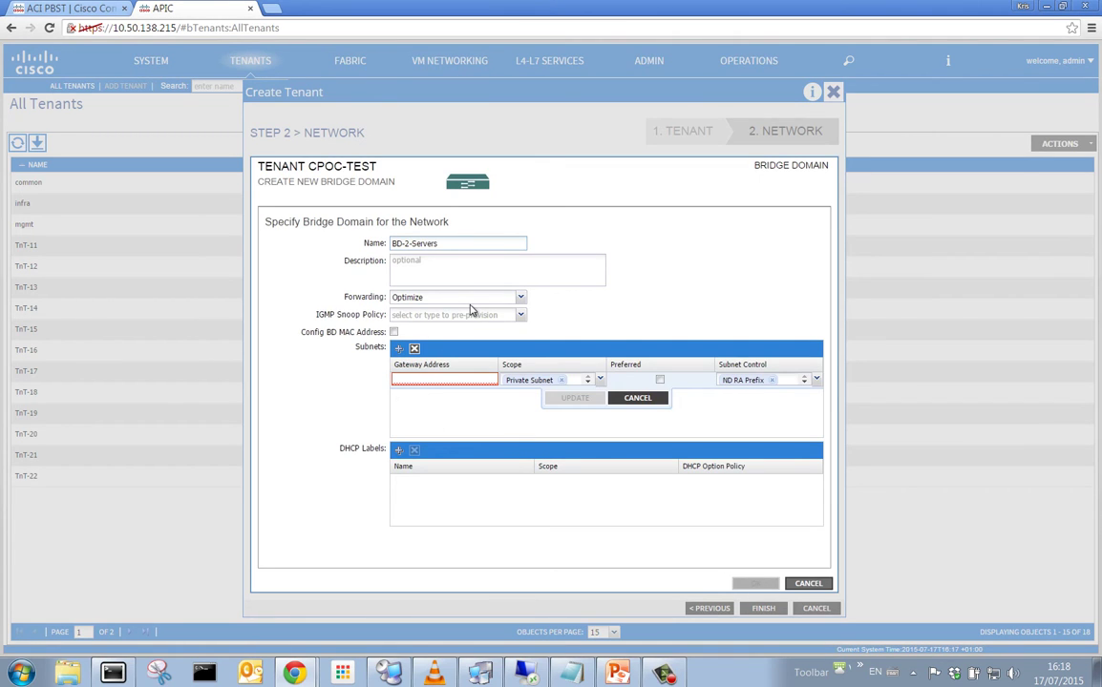
pyautogui.click(422, 379)
pyautogui.write('192.168.99.')
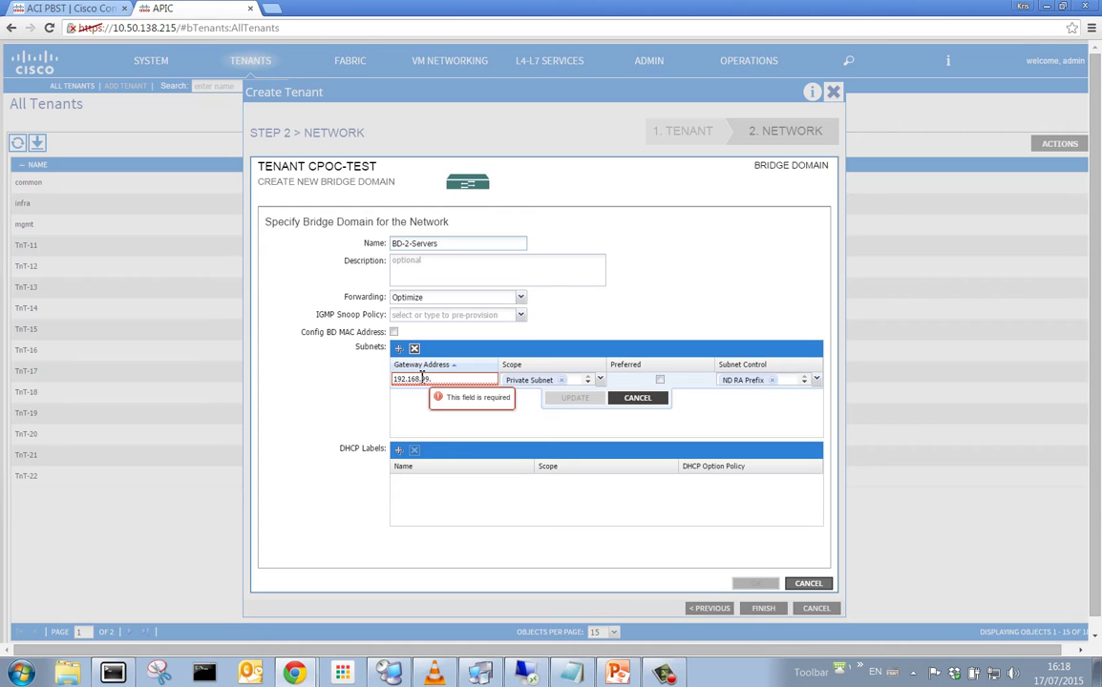
pyautogui.write('1/24')
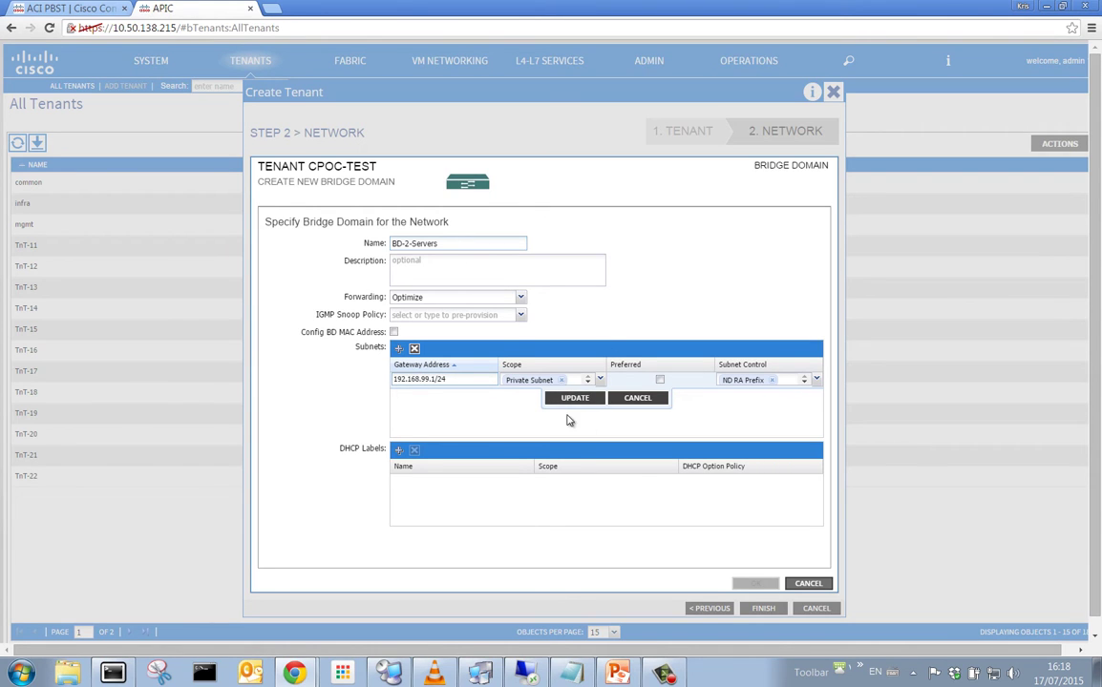
pyautogui.click(573, 398)
pyautogui.click(750, 583)
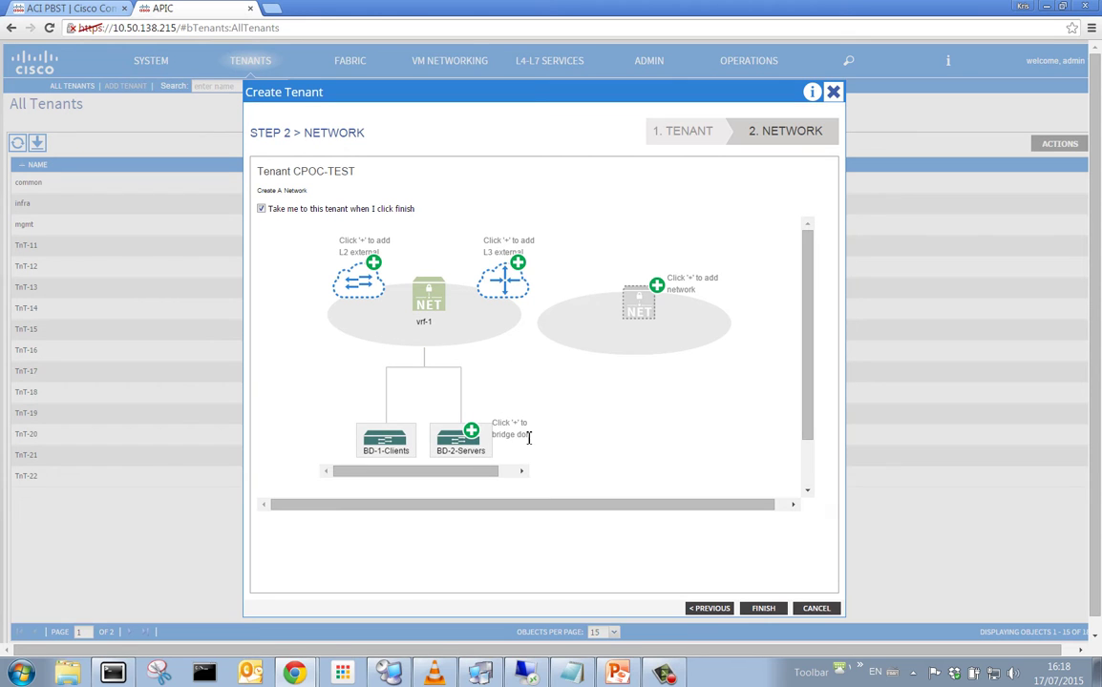
pyautogui.click(763, 609)
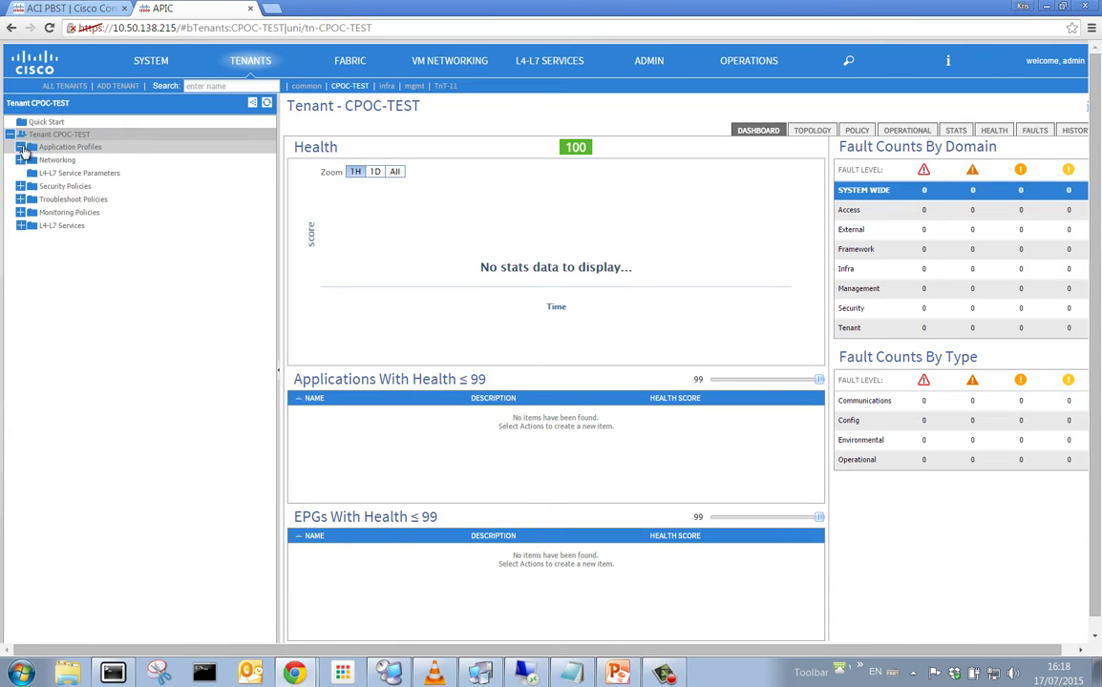
# Create a new application profile named WebOrdering.
pyautogui.click(57, 149)
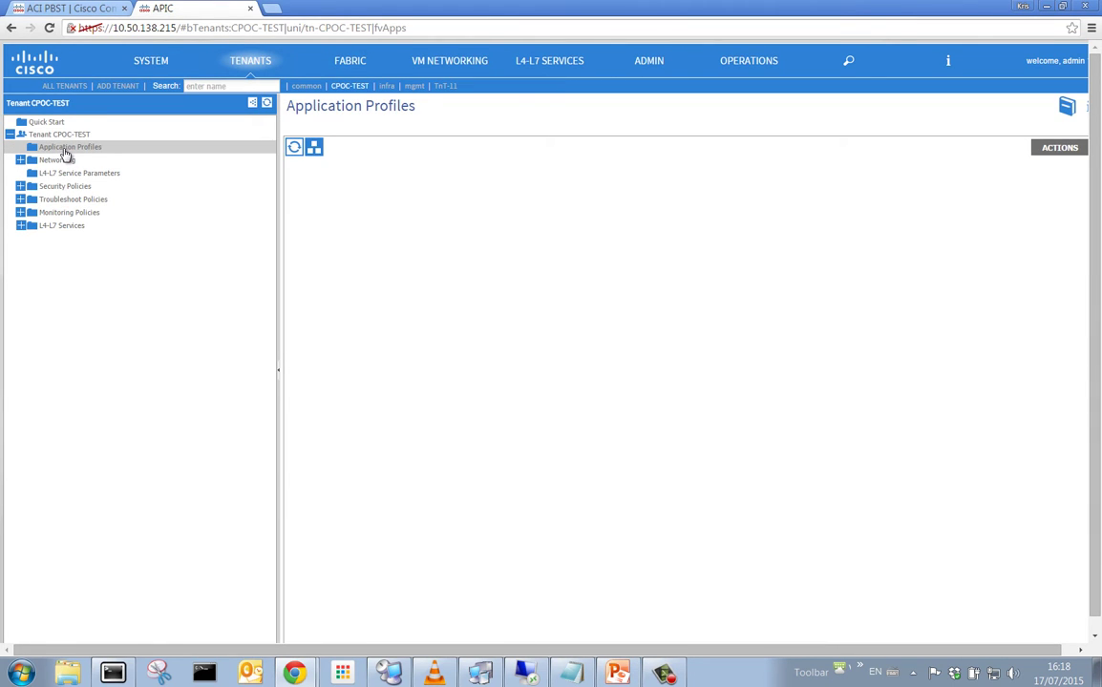
pyautogui.rightClick(63, 153)
pyautogui.click(93, 161)
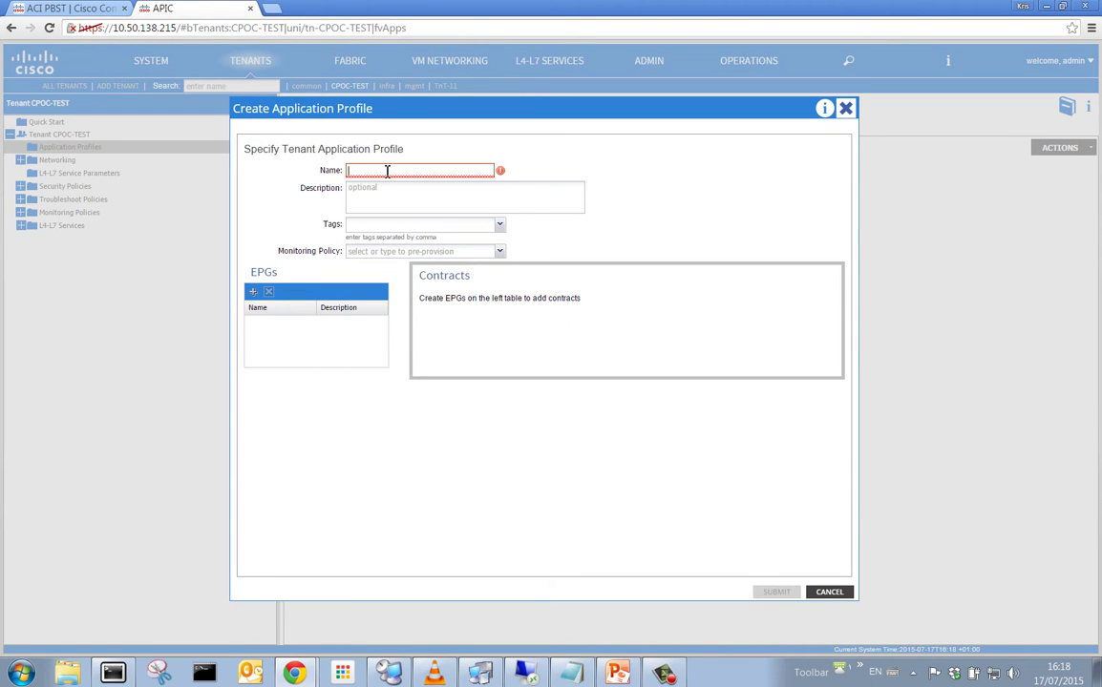
pyautogui.write('WebS')
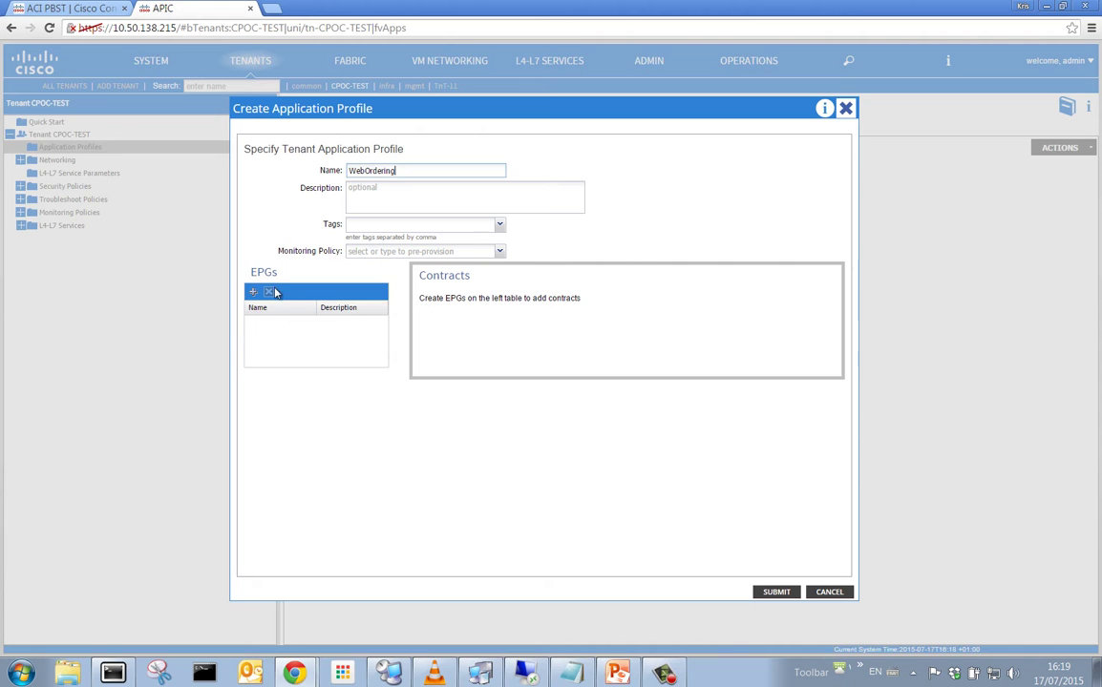
# Add EPG Servers bound to bridge domain BD-2-Servers.
pyautogui.click(252, 295)
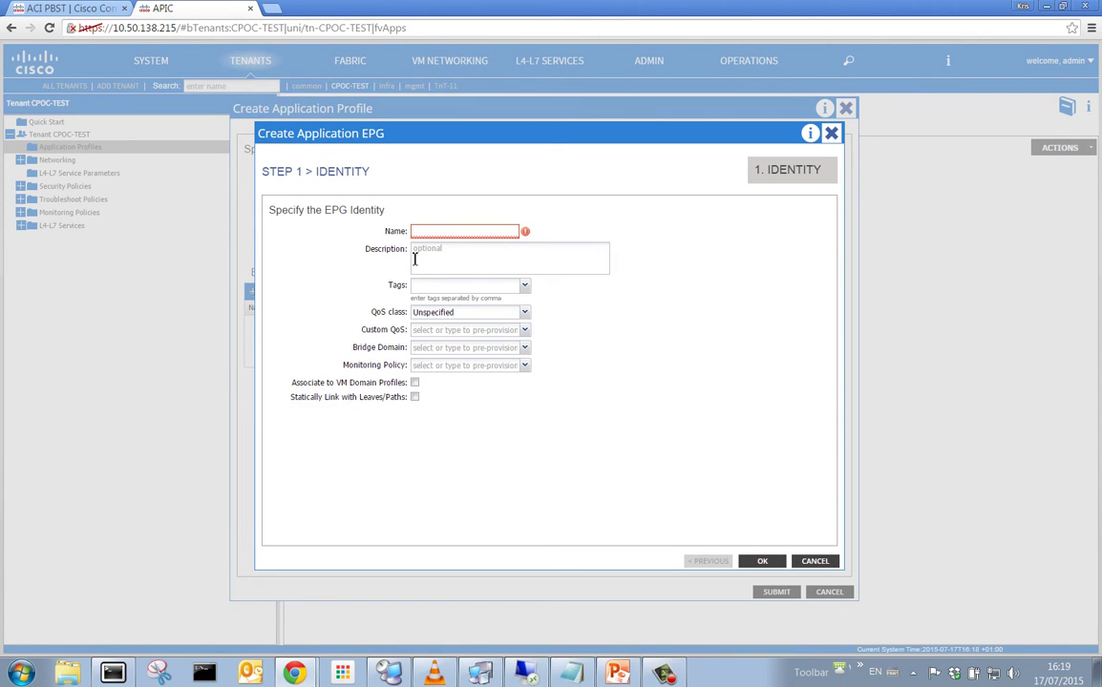
pyautogui.write('Servers')
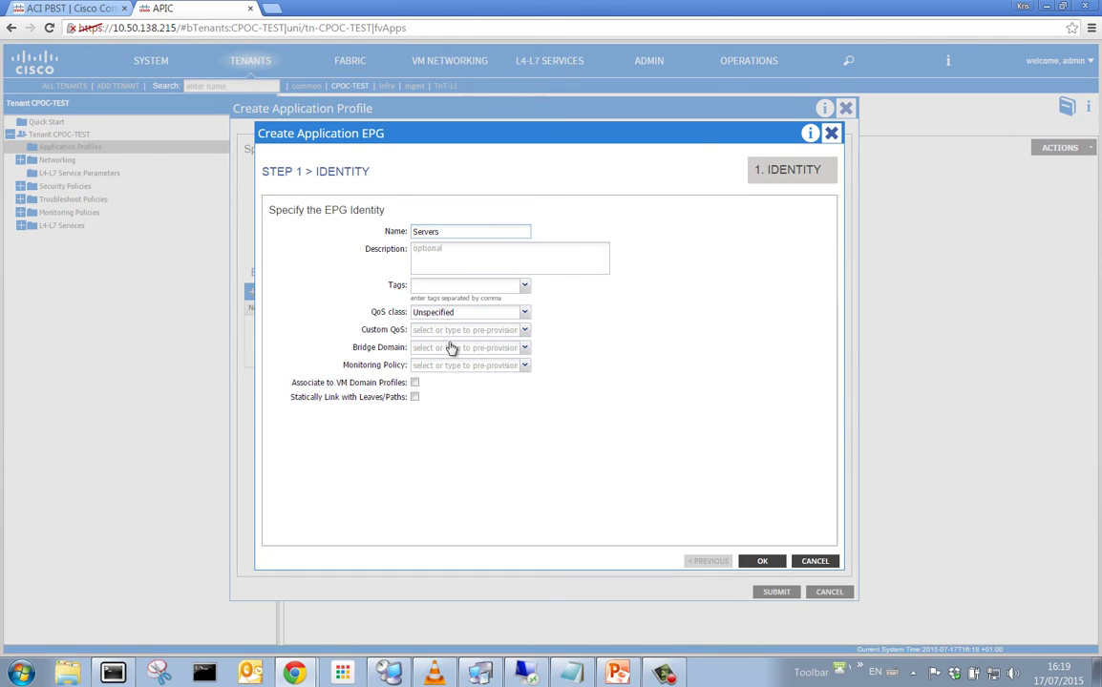
pyautogui.click(452, 347)
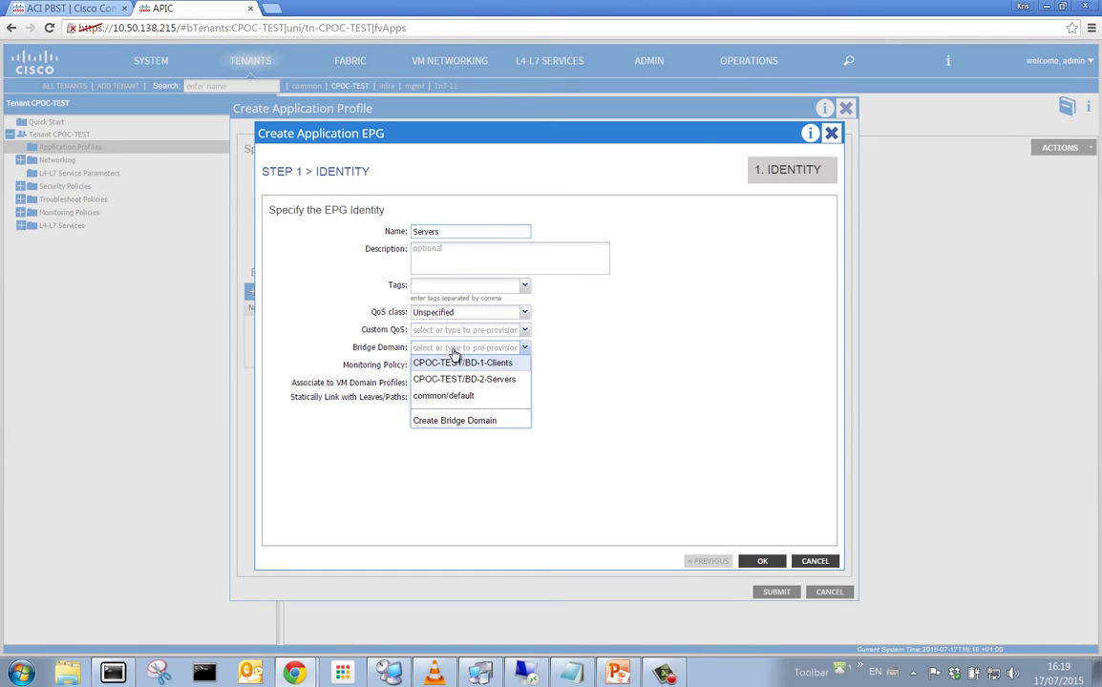
pyautogui.click(459, 380)
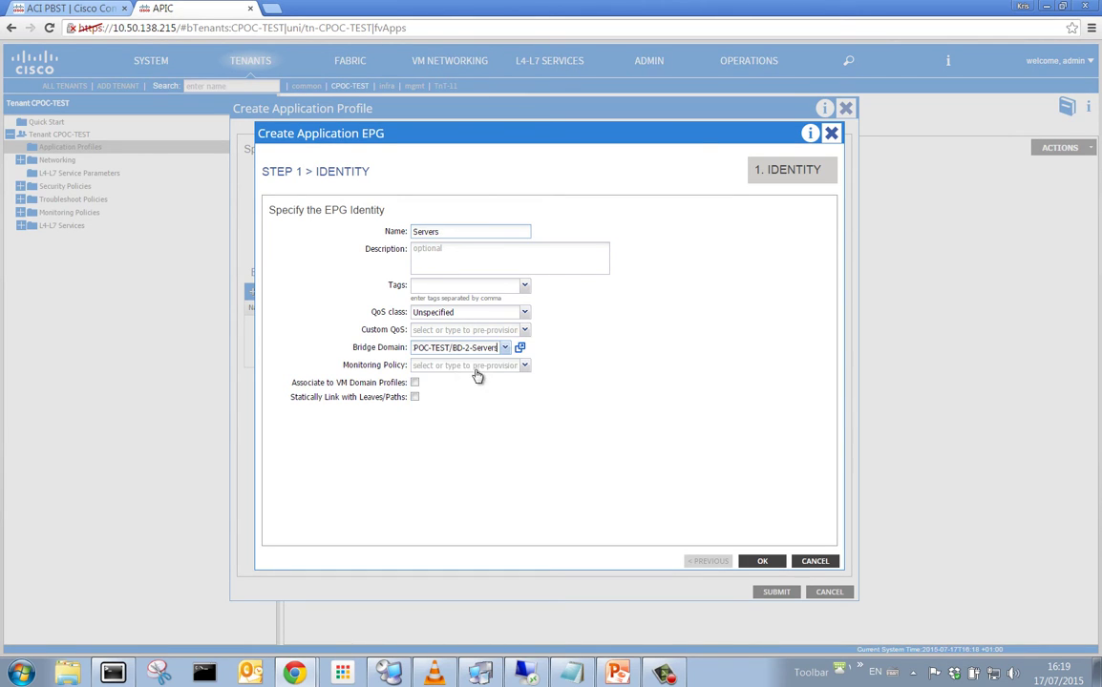
pyautogui.press('Return')
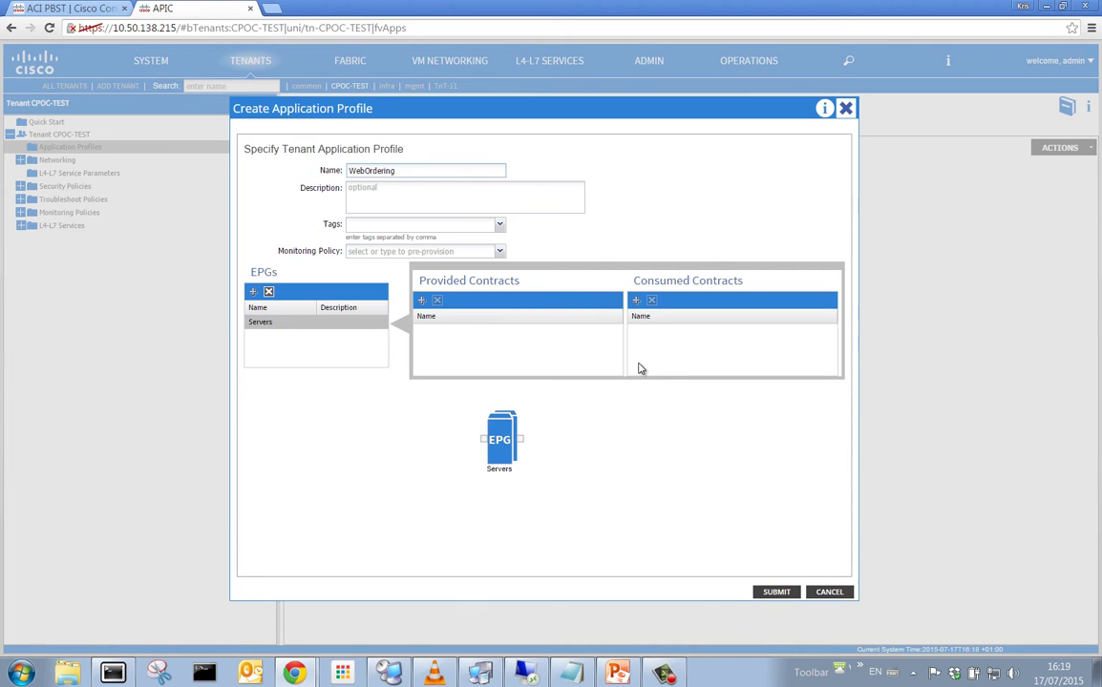
# Add EPG Clients bound to BD-1-Clients, then select the Servers EPG.
pyautogui.click(253, 291)
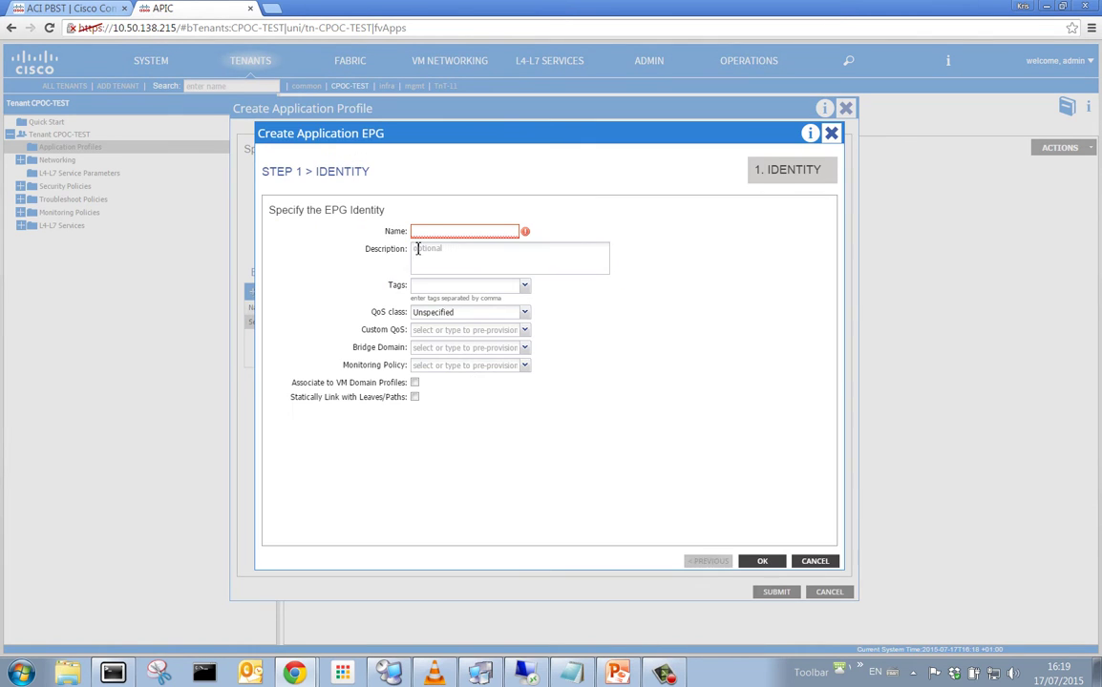
pyautogui.write('Clients')
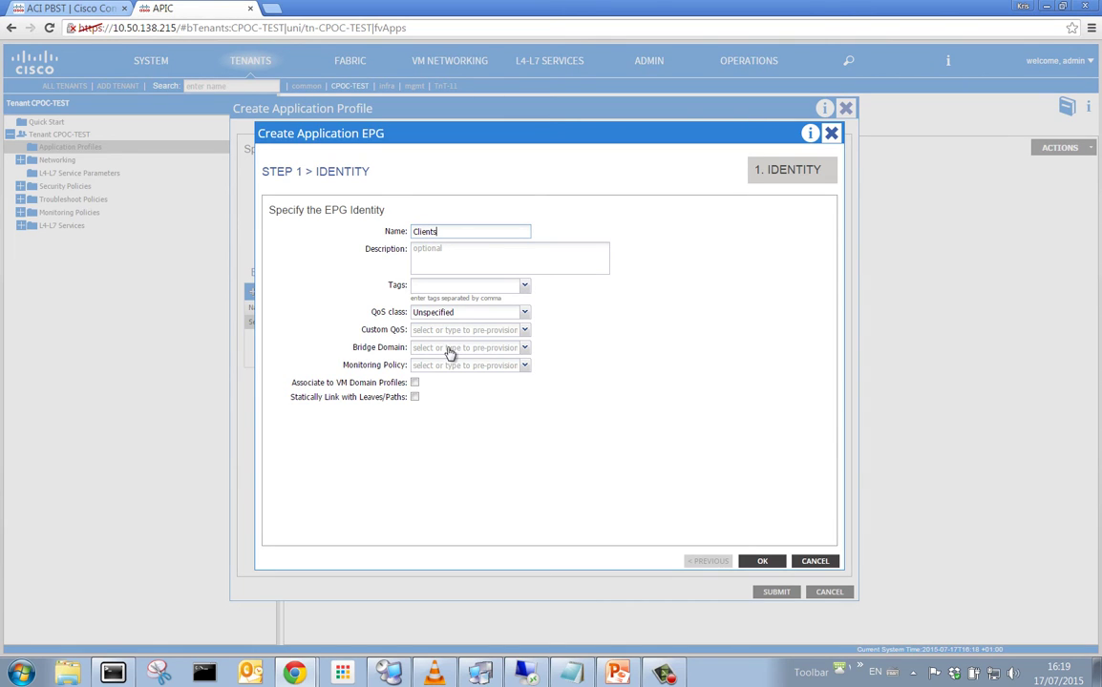
pyautogui.click(466, 348)
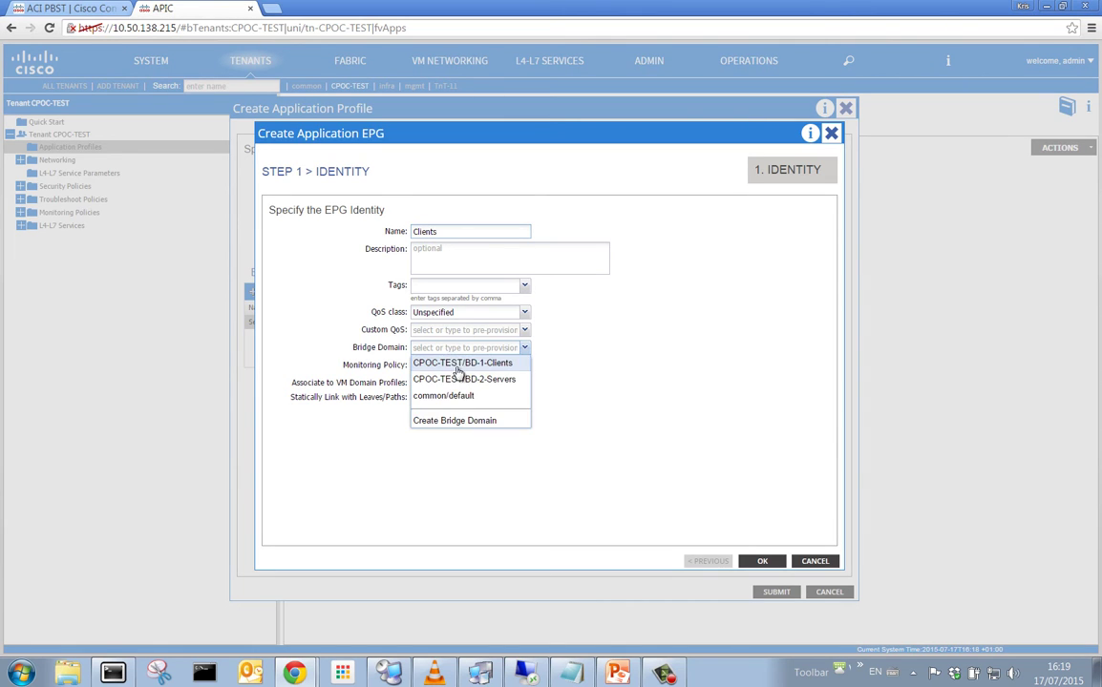
pyautogui.click(482, 363)
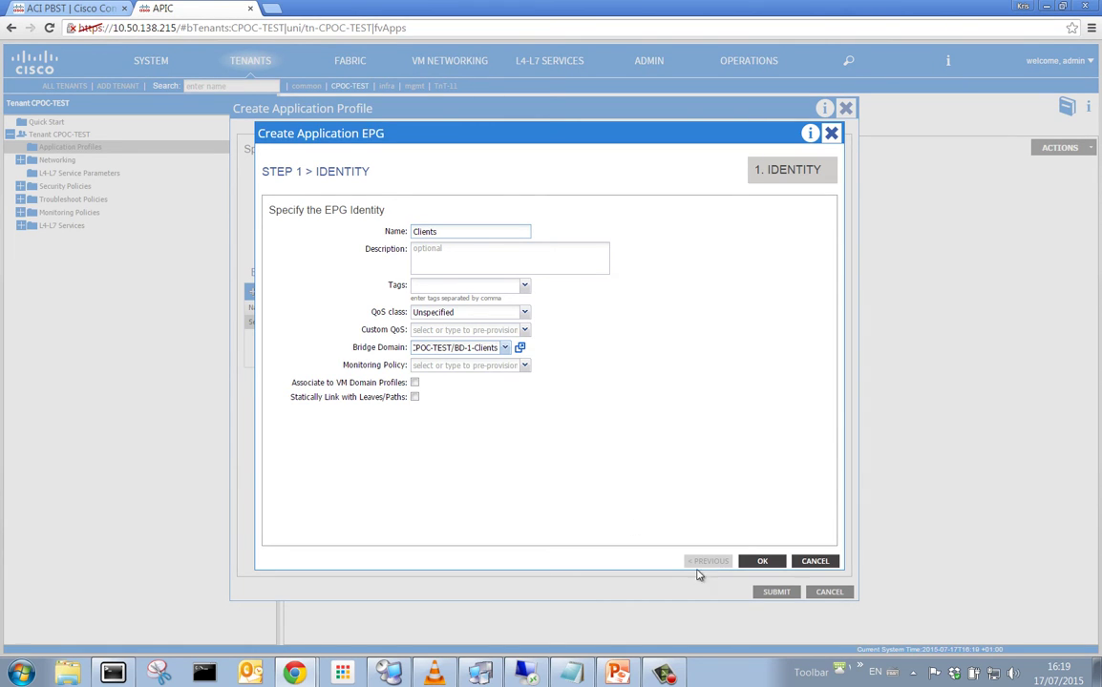
pyautogui.click(762, 562)
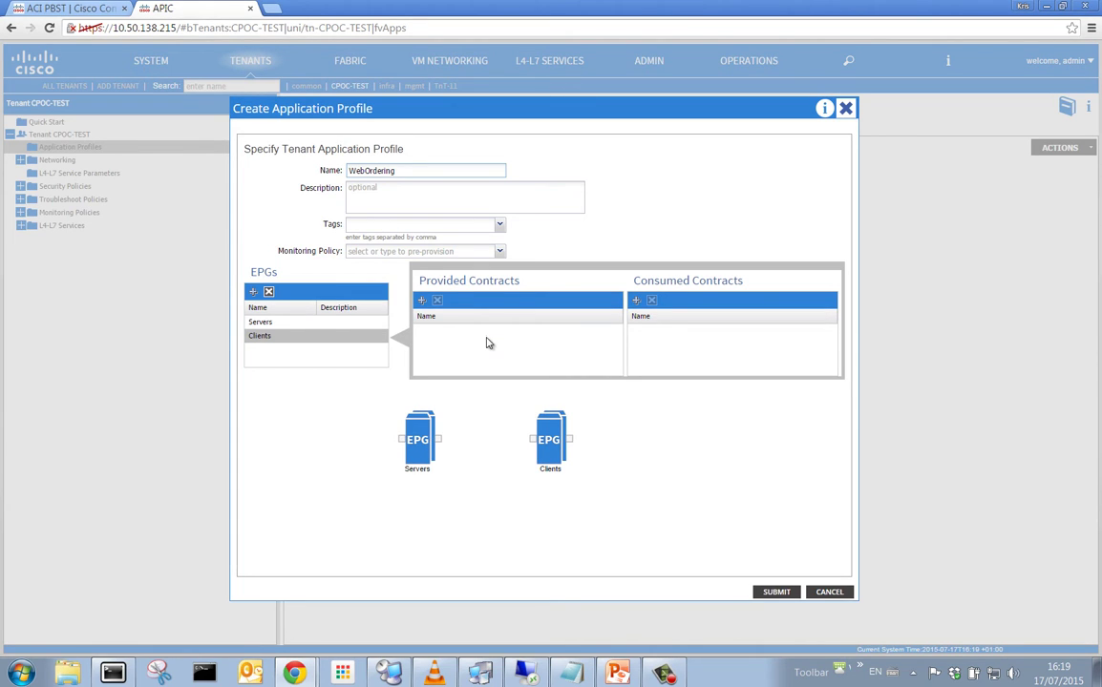
pyautogui.click(286, 323)
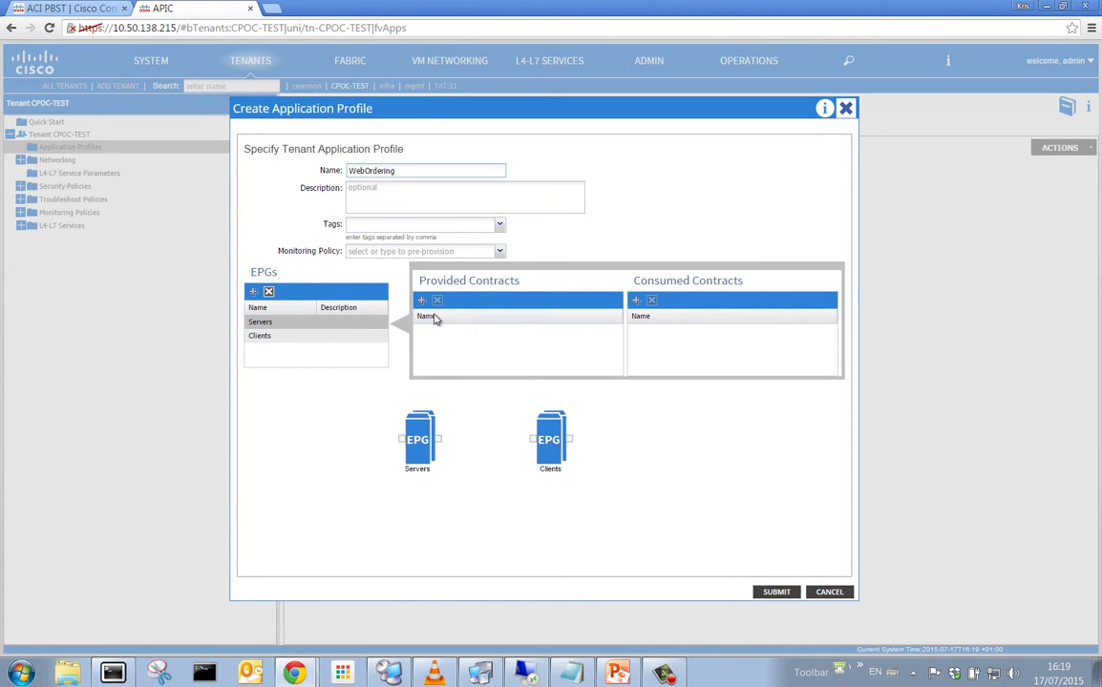
# Start a new provided contract for Servers named Servers-Clients-Trafic.
pyautogui.click(421, 302)
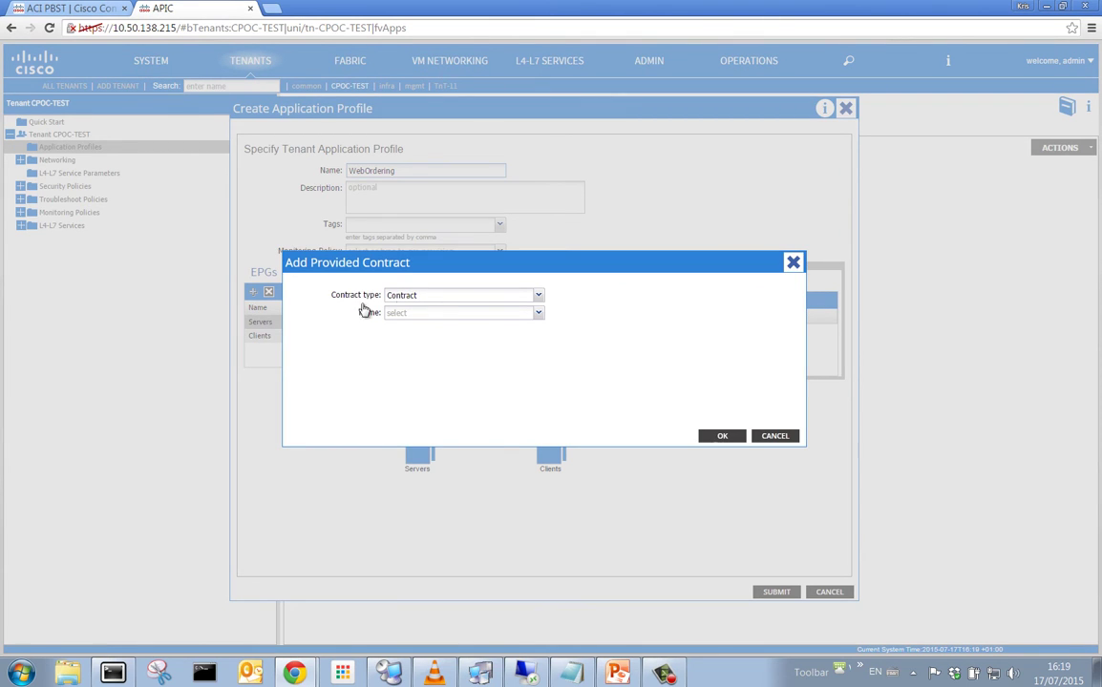
pyautogui.click(483, 315)
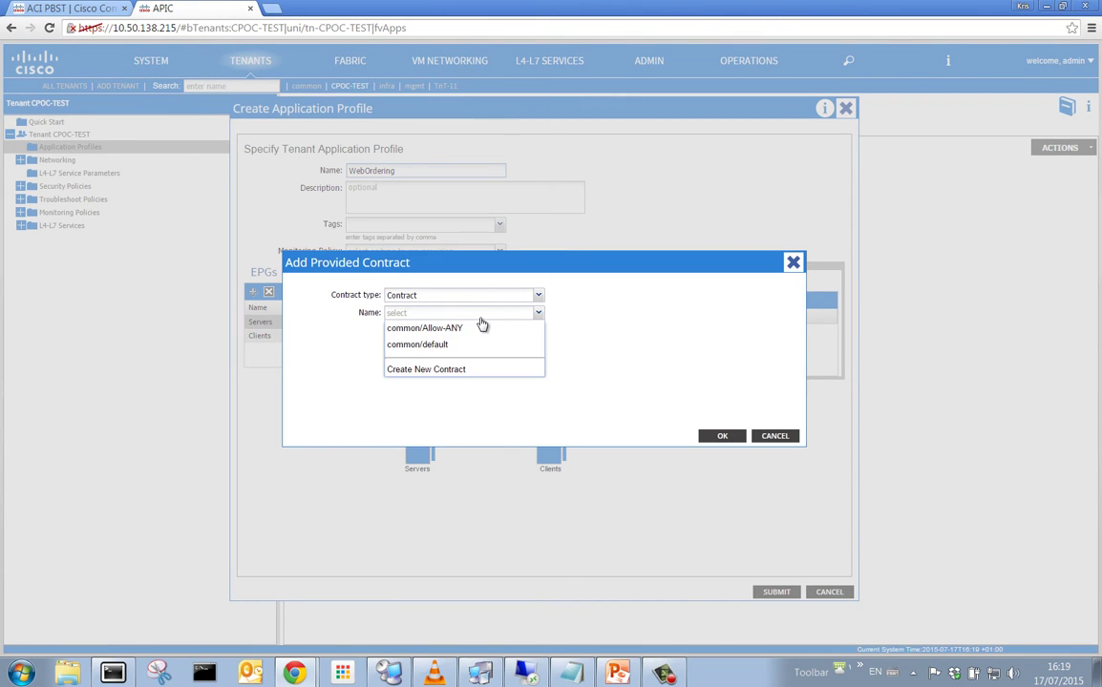
pyautogui.click(468, 369)
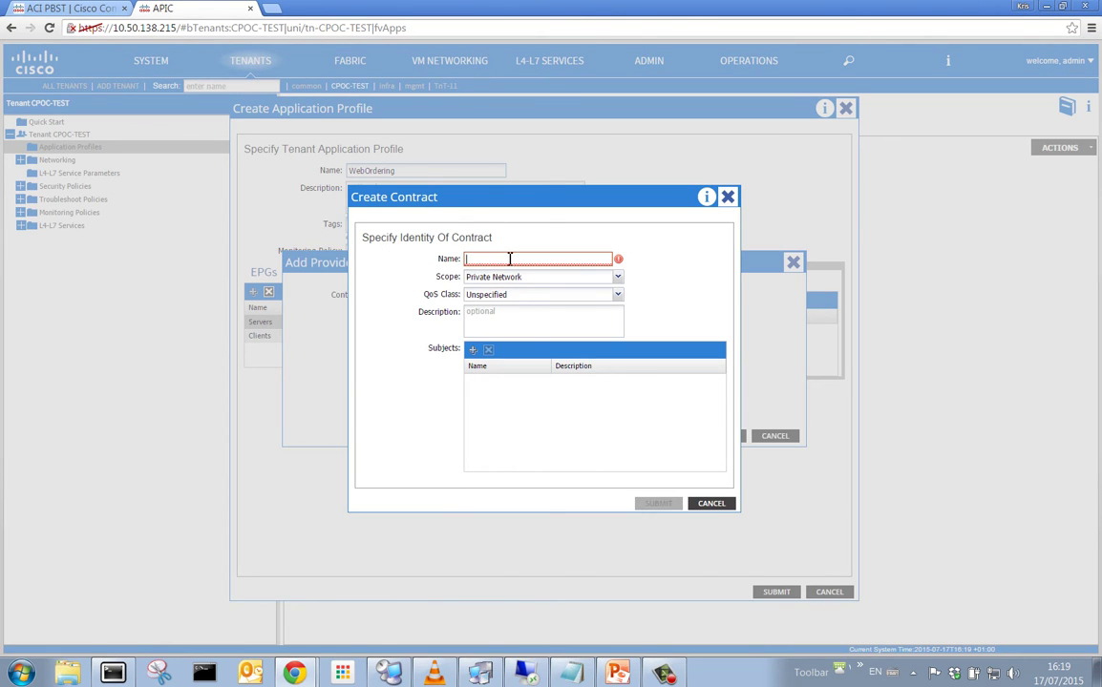
pyautogui.write('We')
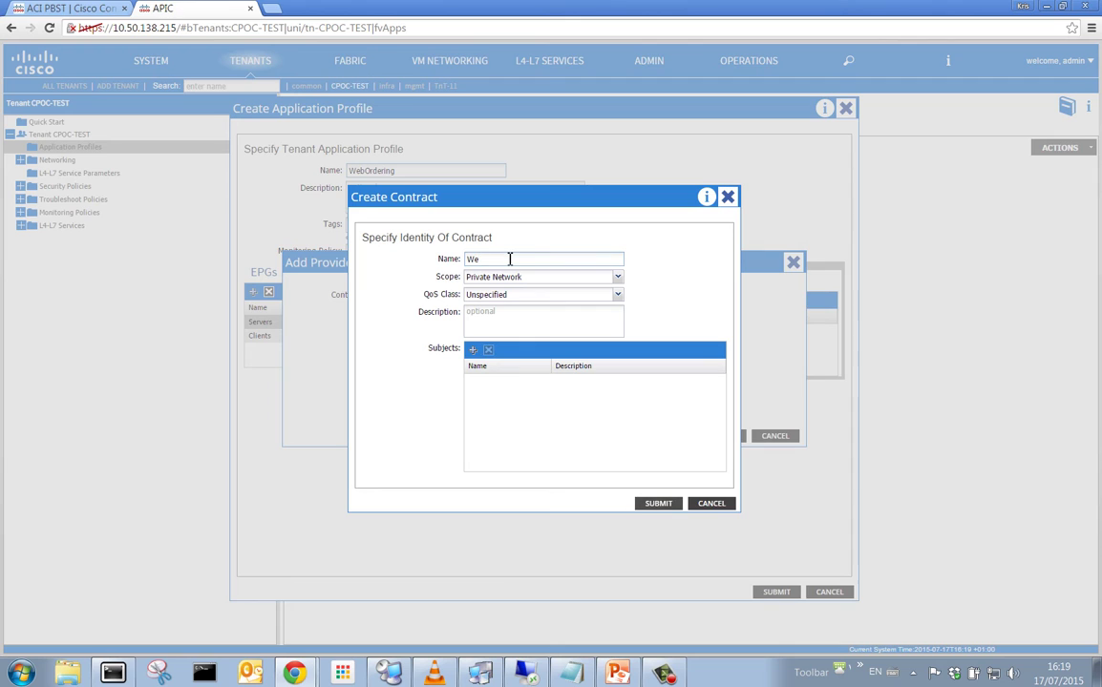
pyautogui.write('bServers-Clients-Trafic')
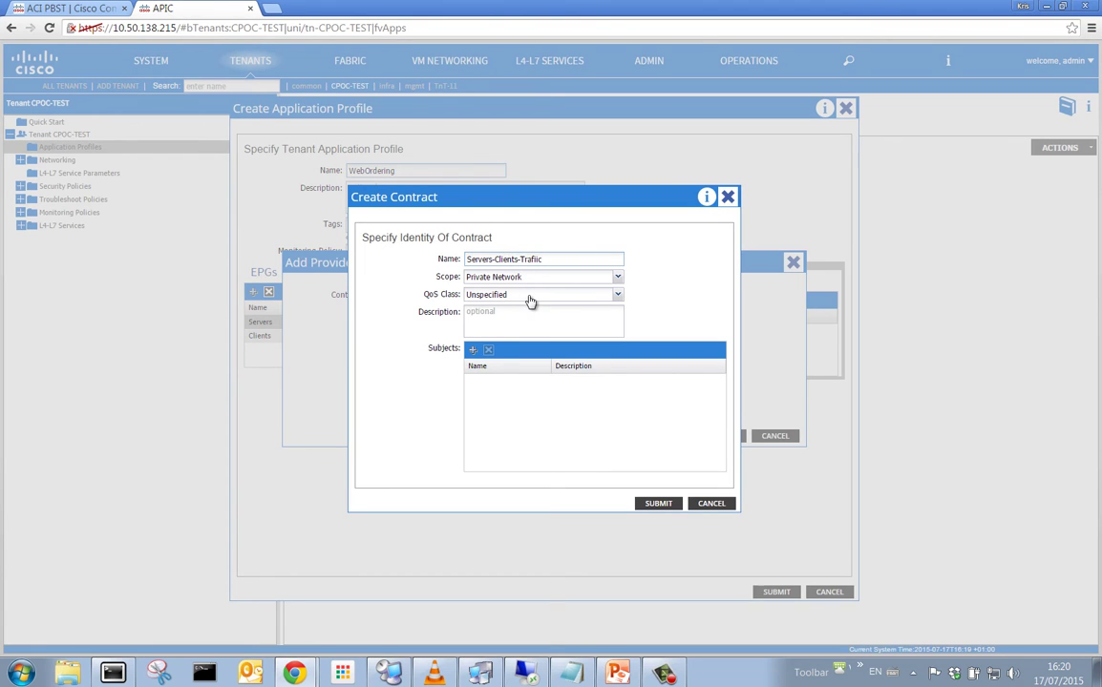
# Give the contract subject Allow-All using the common/default filter and save it.
pyautogui.click(474, 352)
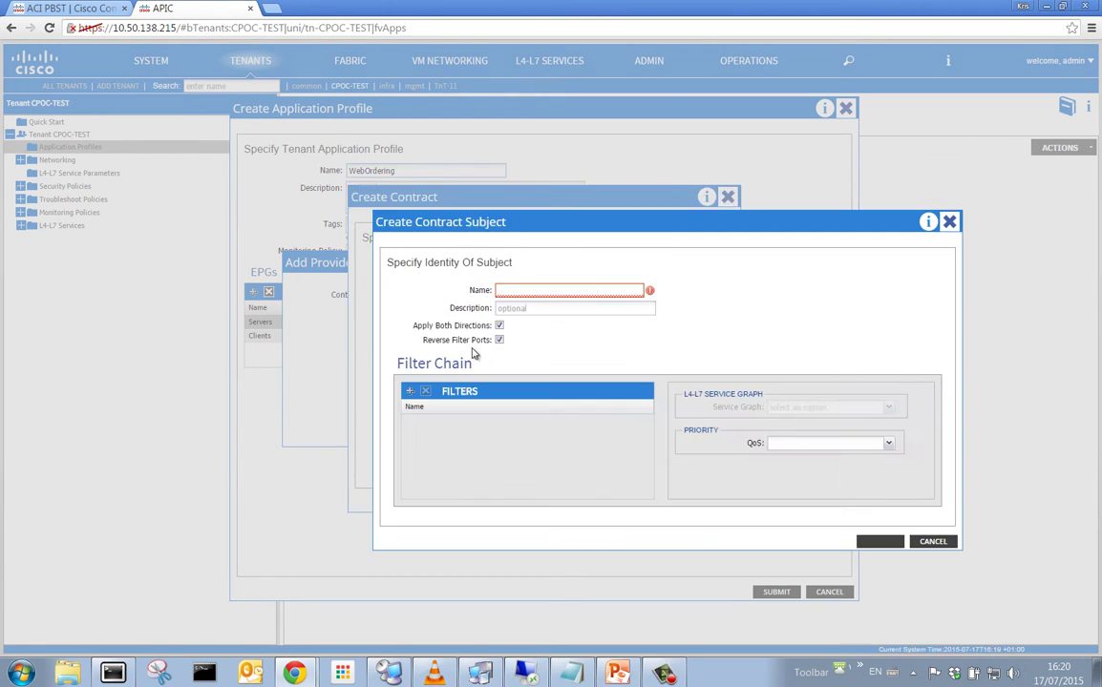
pyautogui.write('A')
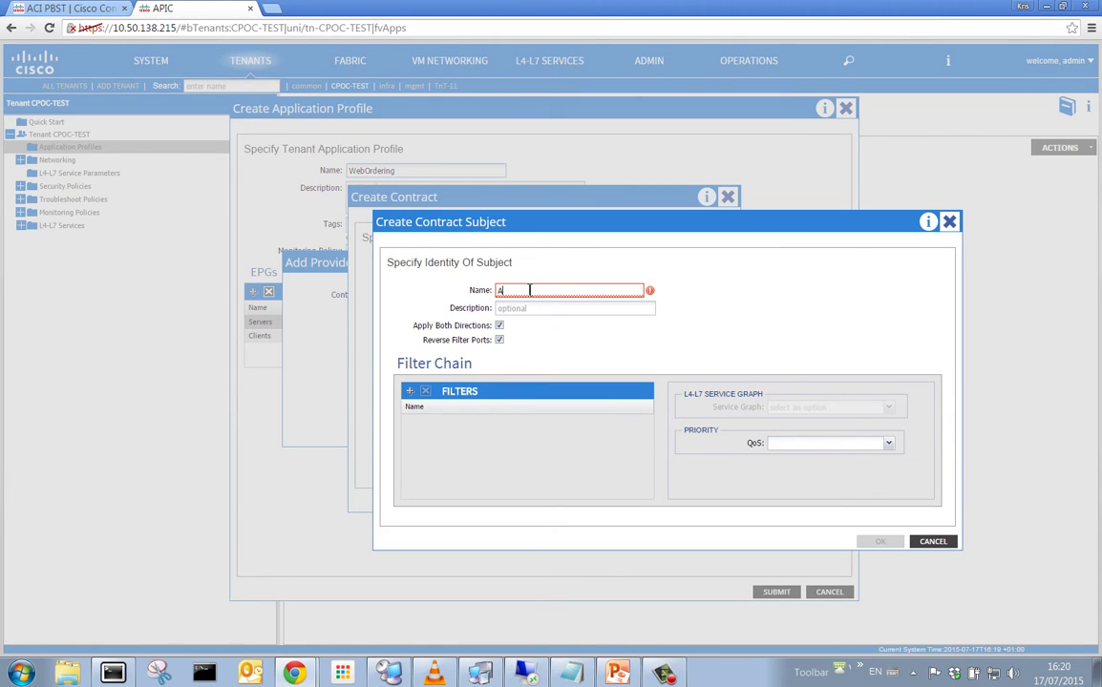
pyautogui.write('llow-All')
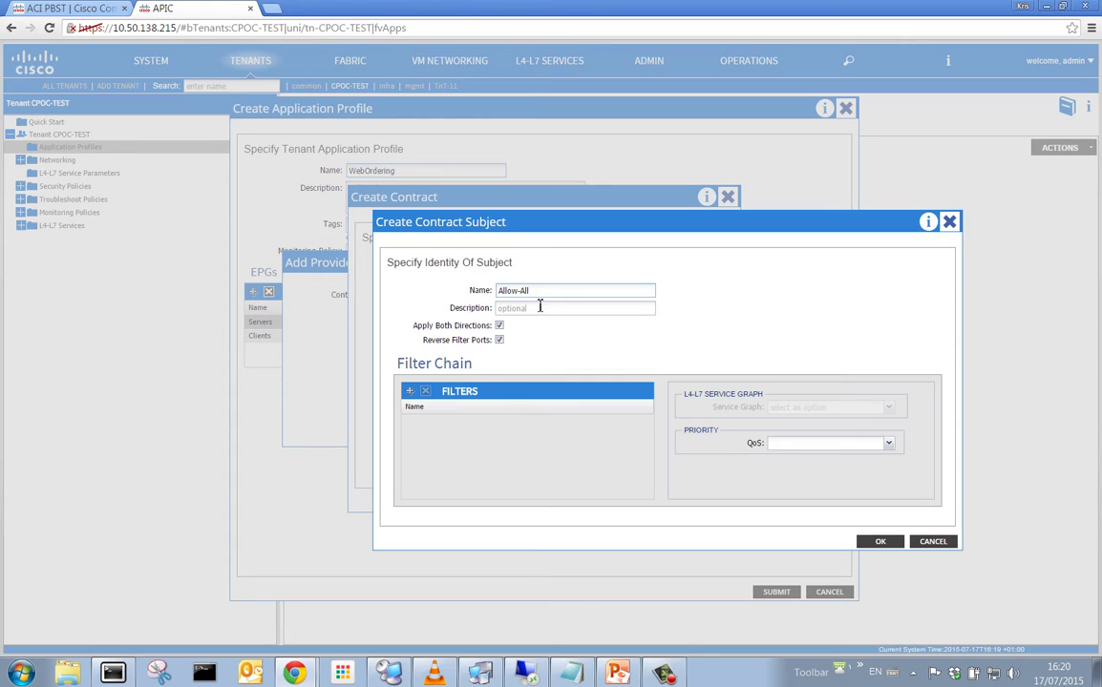
pyautogui.click(410, 394)
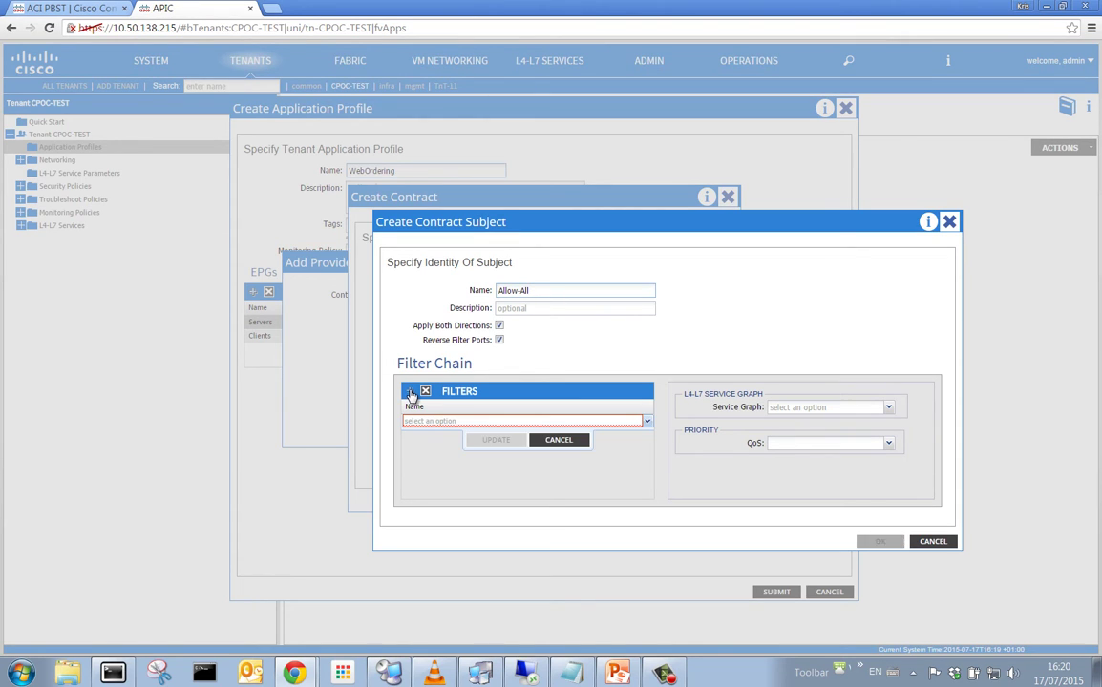
pyautogui.click(532, 422)
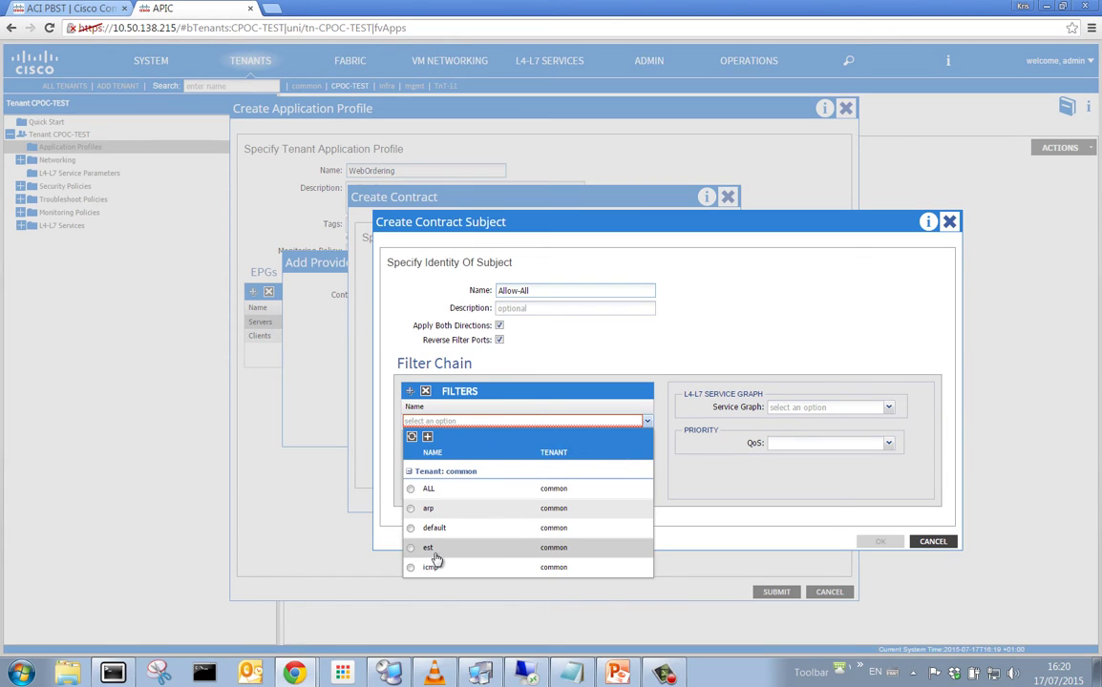
pyautogui.click(410, 528)
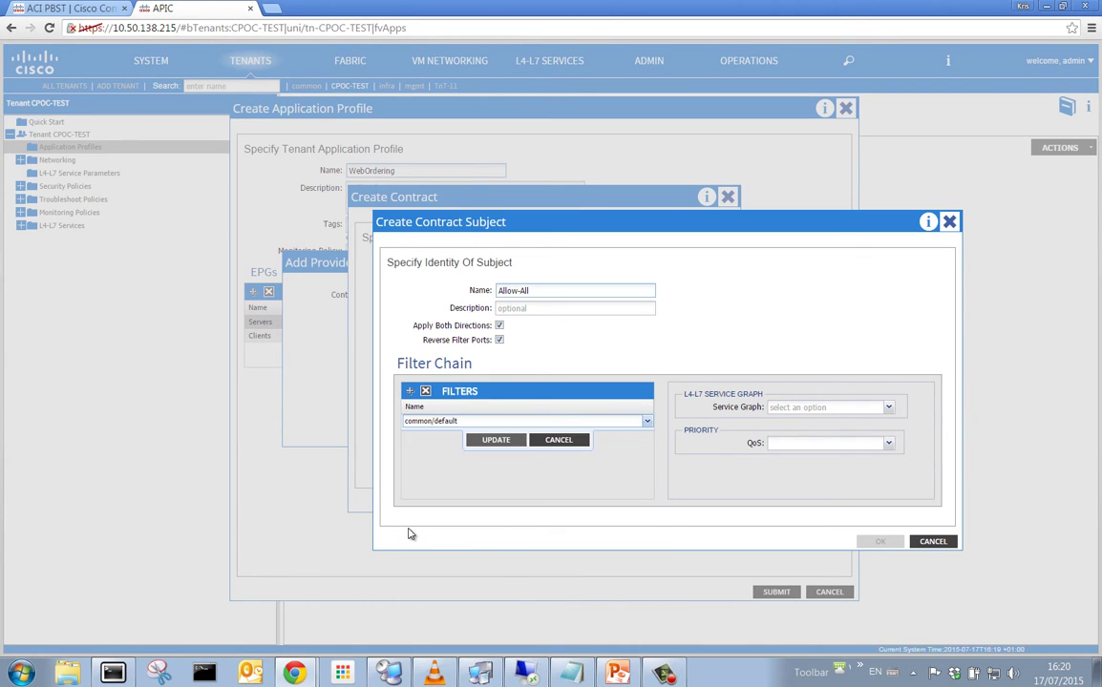
pyautogui.click(493, 439)
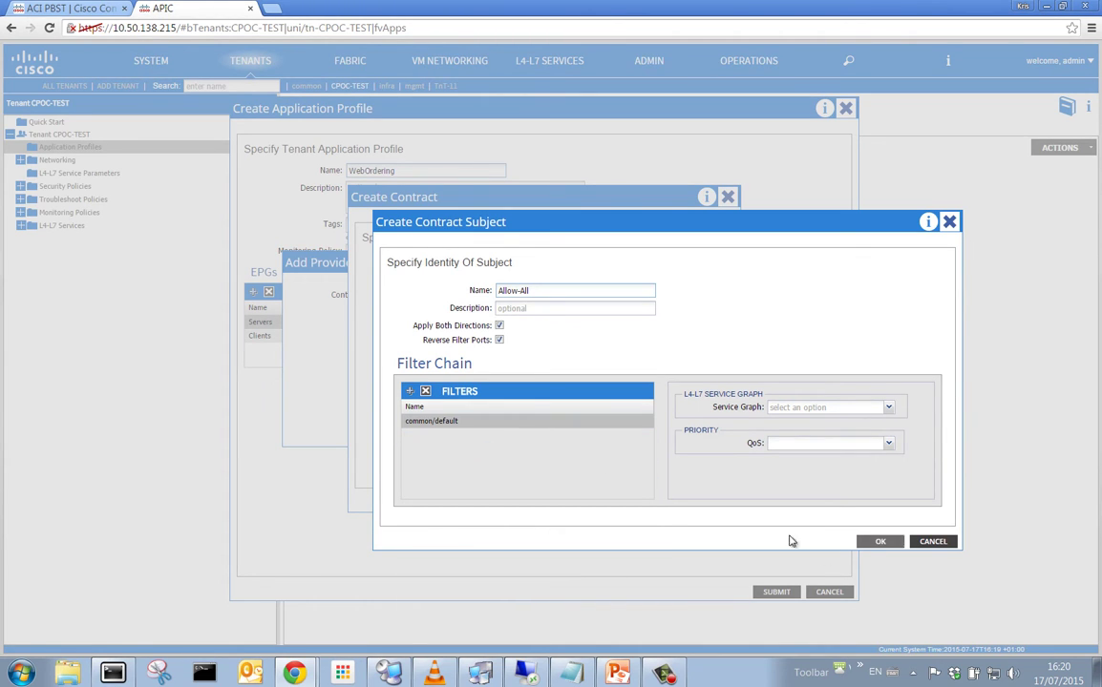
pyautogui.click(878, 541)
pyautogui.click(666, 502)
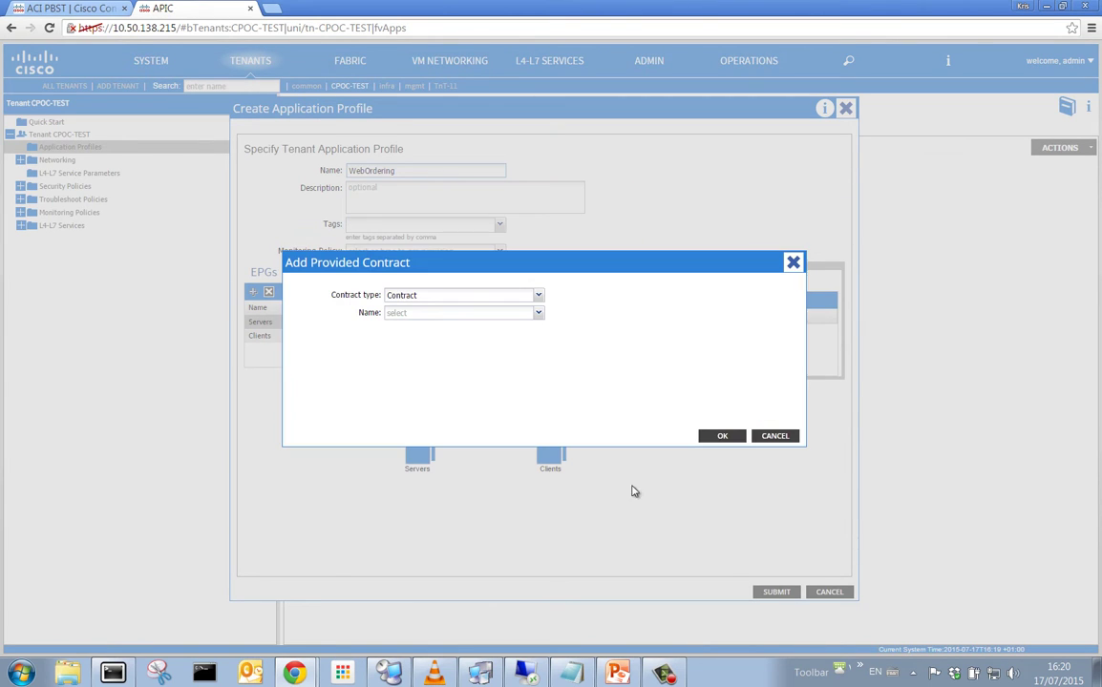
# Set CPOC-TEST/Servers-Clients-Trafic as the Servers EPG's provided contract.
pyautogui.click(451, 313)
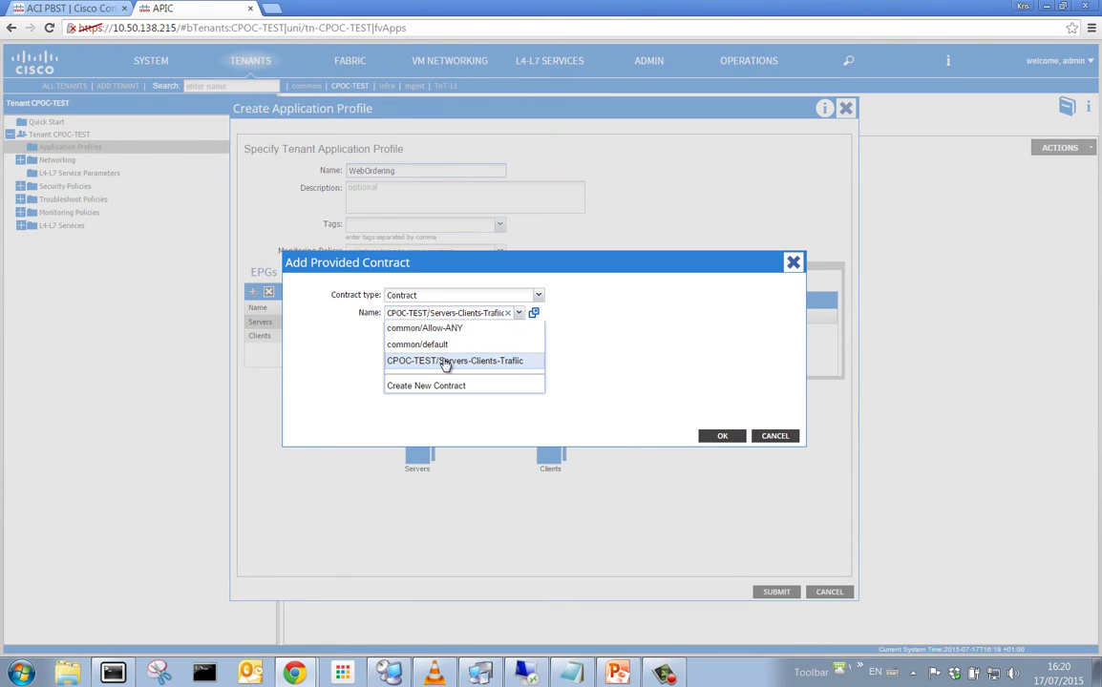
pyautogui.click(443, 361)
pyautogui.click(719, 438)
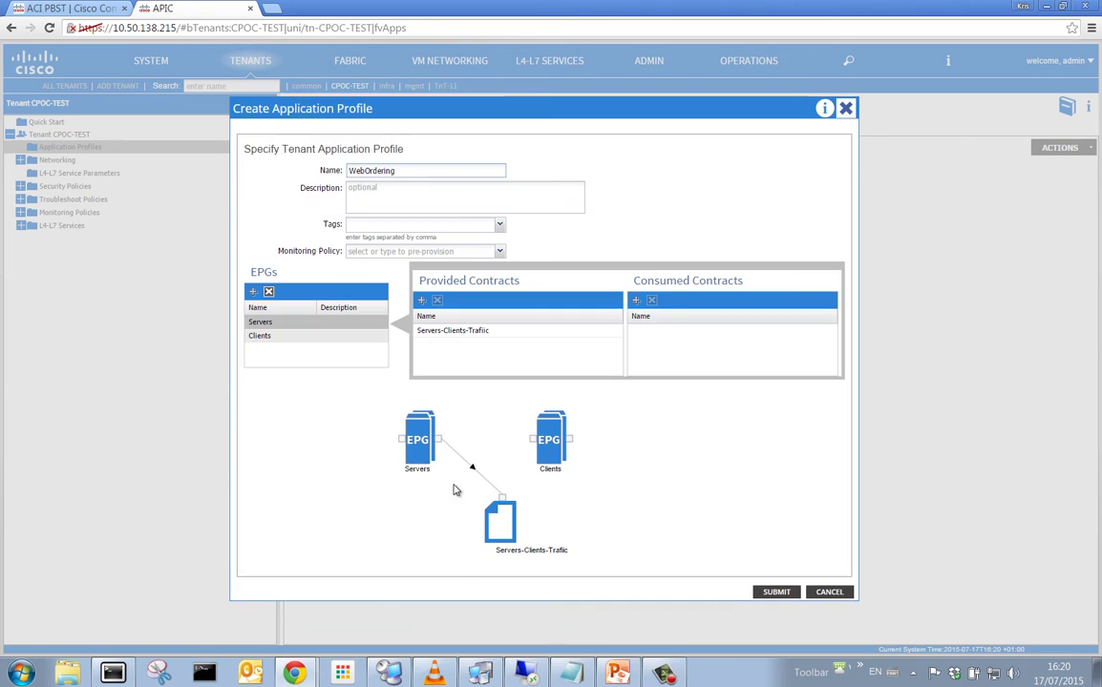
# Make EPG Clients consume the CPOC-TEST/Servers-Clients-Trafic contract.
pyautogui.click(378, 340)
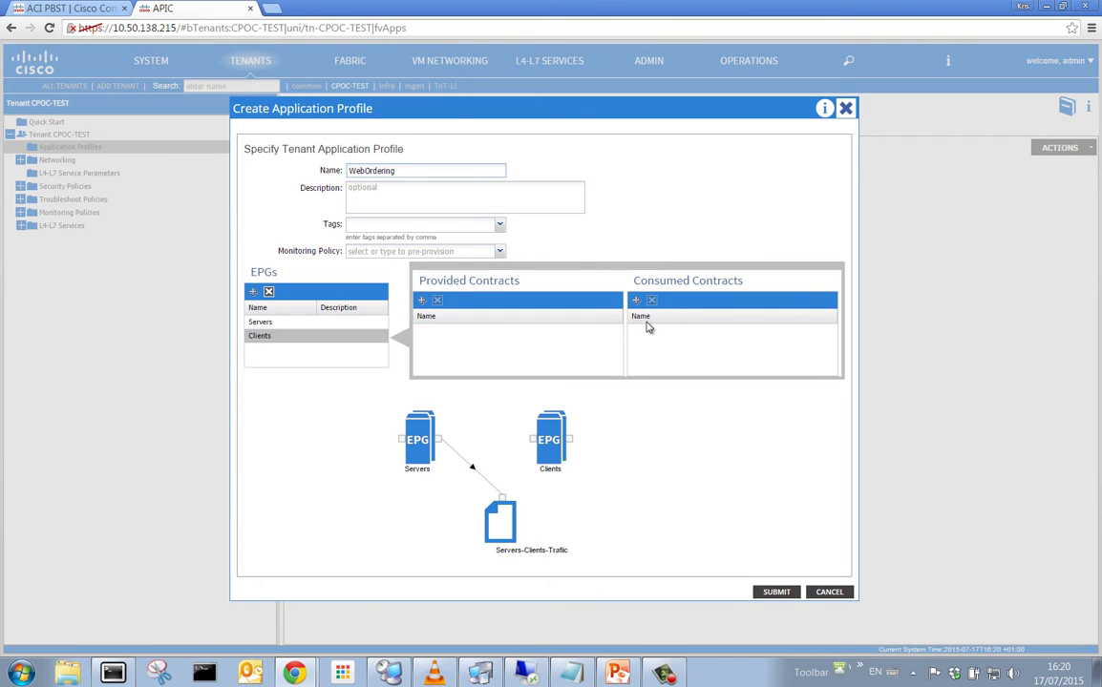
pyautogui.click(636, 300)
pyautogui.click(481, 297)
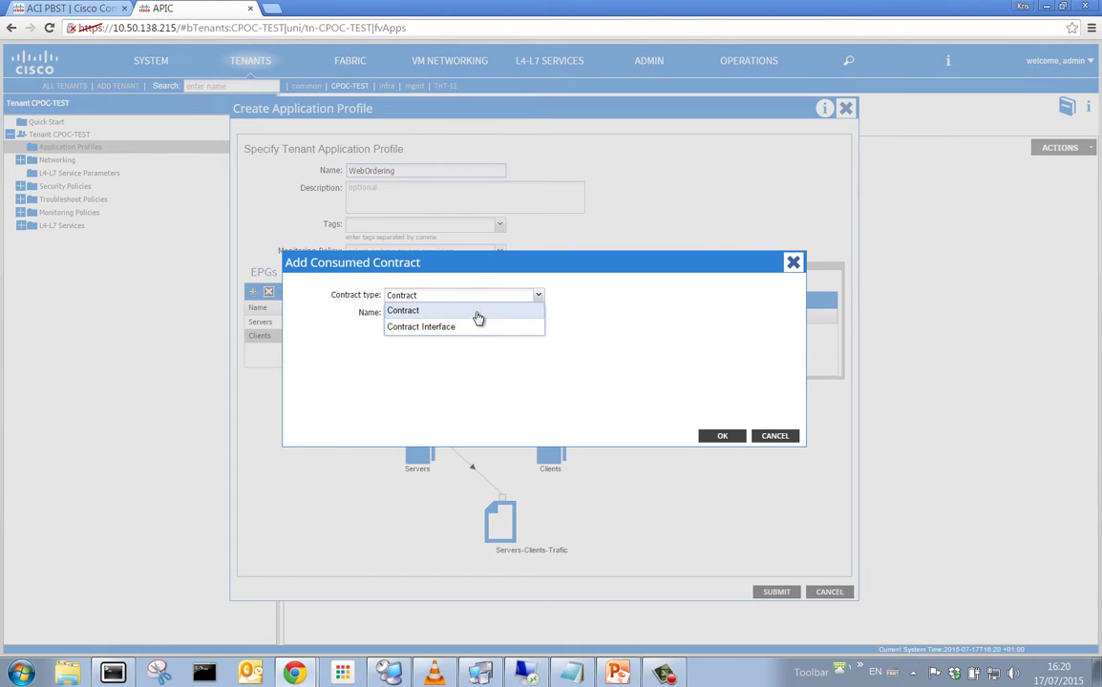
pyautogui.click(503, 277)
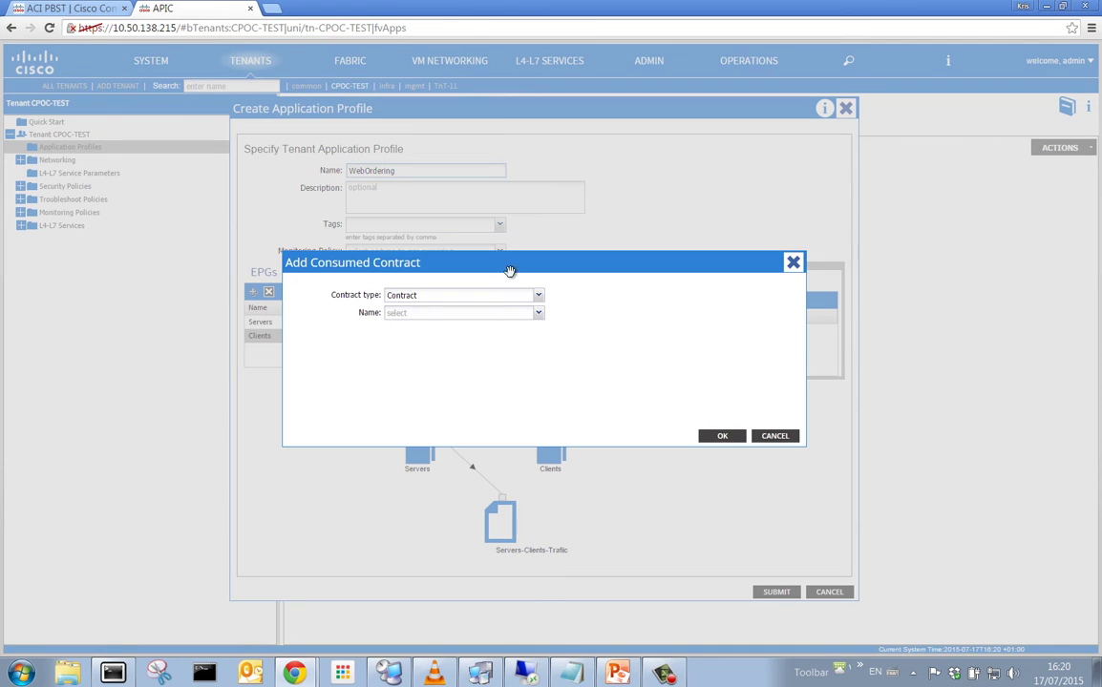
pyautogui.click(482, 315)
pyautogui.click(467, 327)
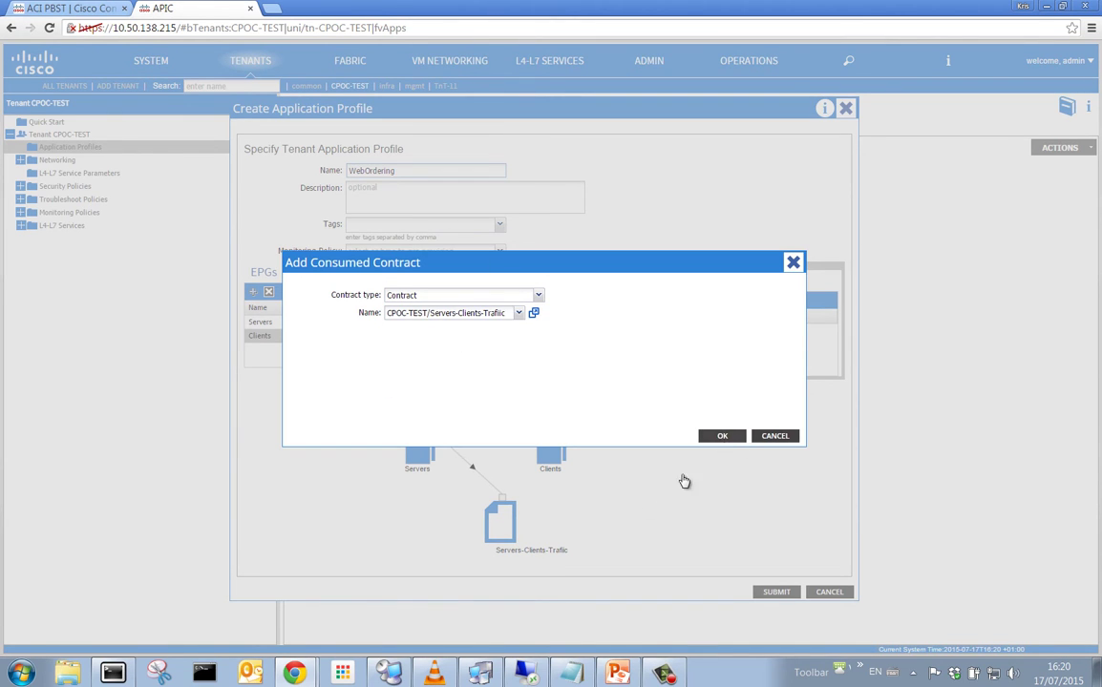
pyautogui.press('Return')
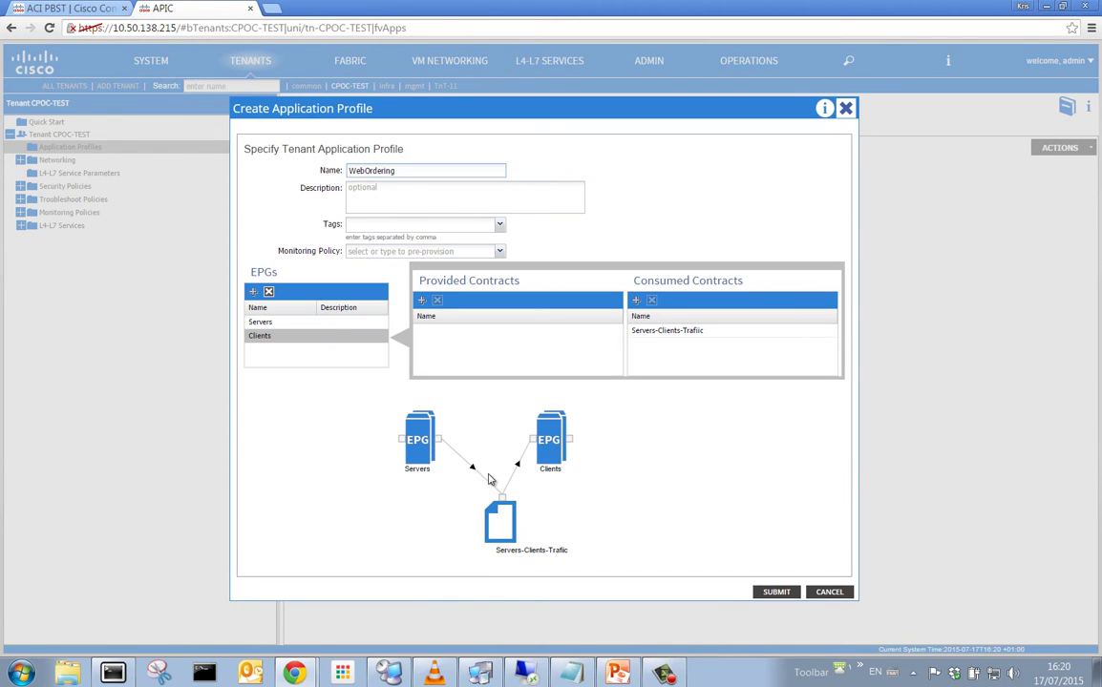
# Create the WebOrdering profile and open EPG Clients from its Application EPGs.
pyautogui.click(779, 593)
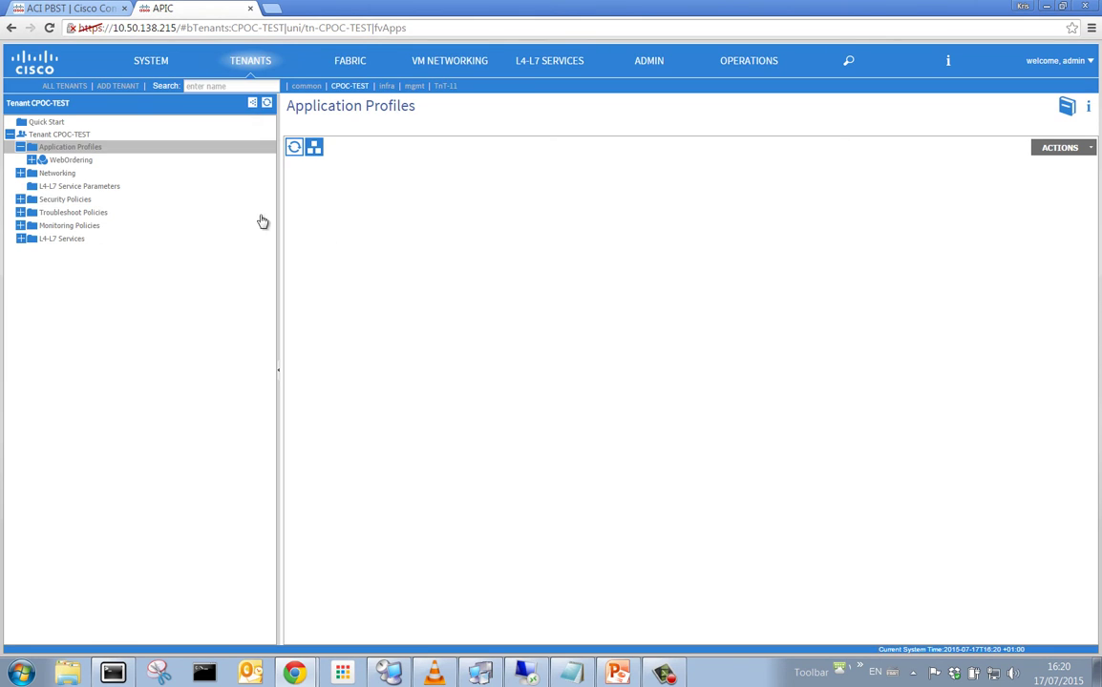
pyautogui.click(71, 160)
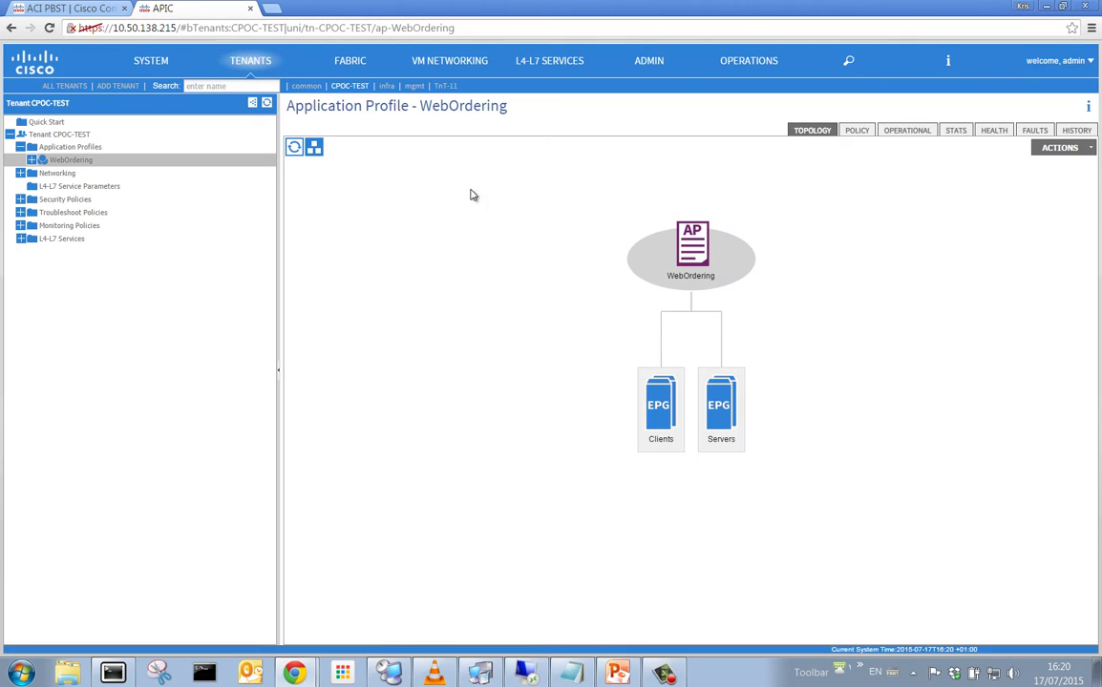
pyautogui.click(31, 160)
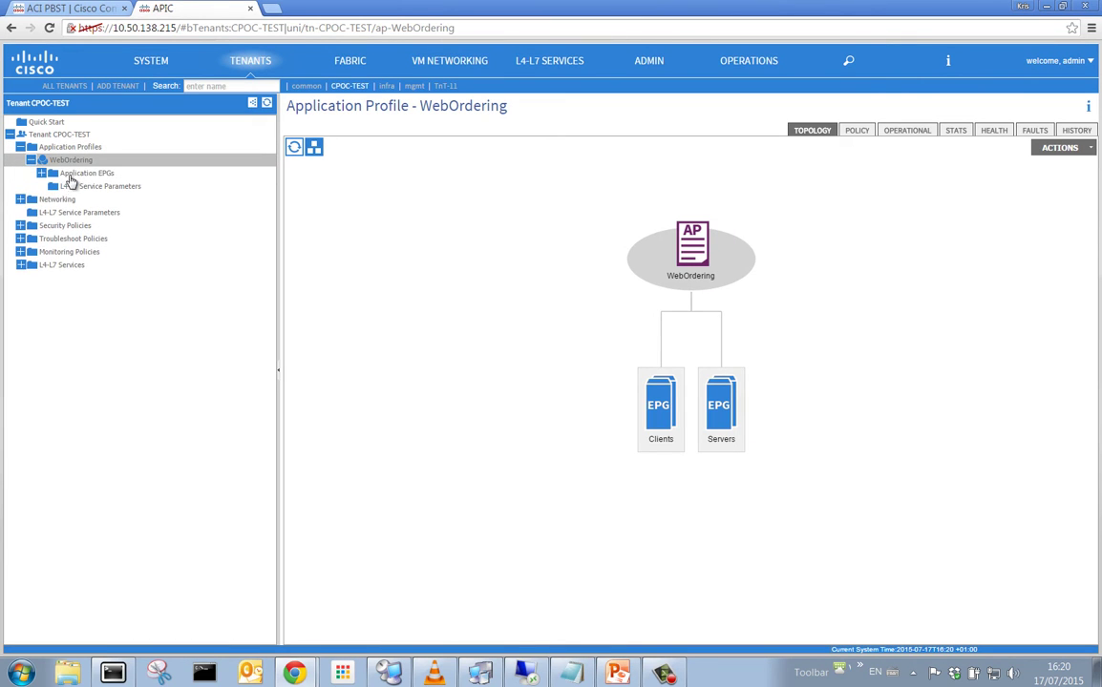
pyautogui.click(81, 173)
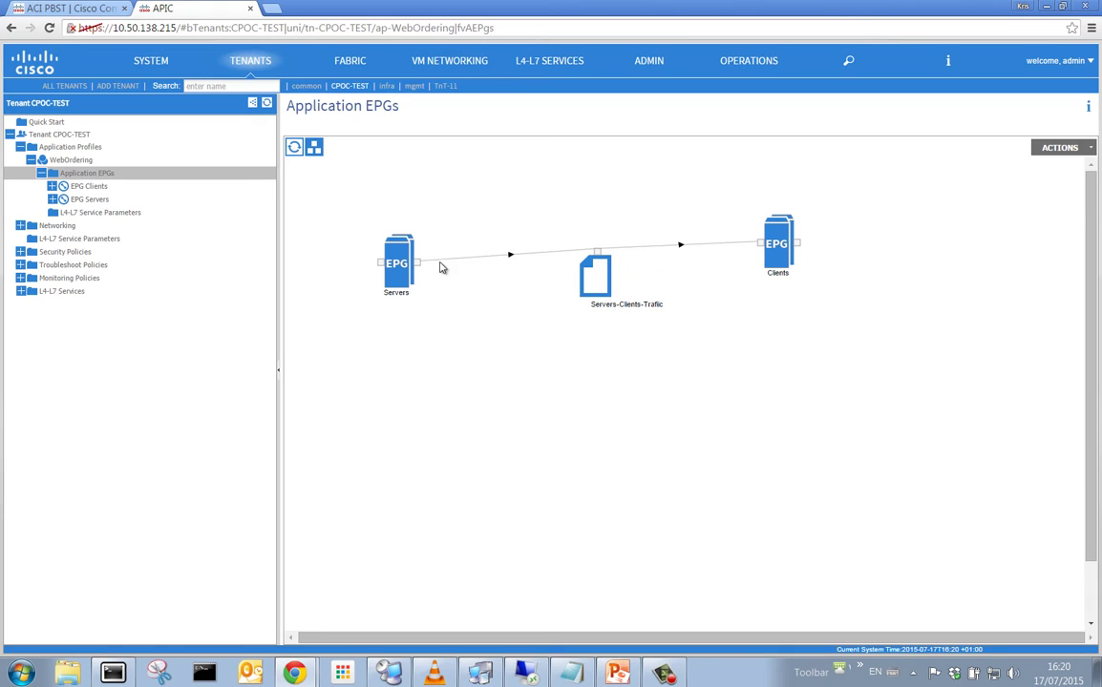
pyautogui.moveTo(420, 251); pyautogui.dragTo(447, 222)
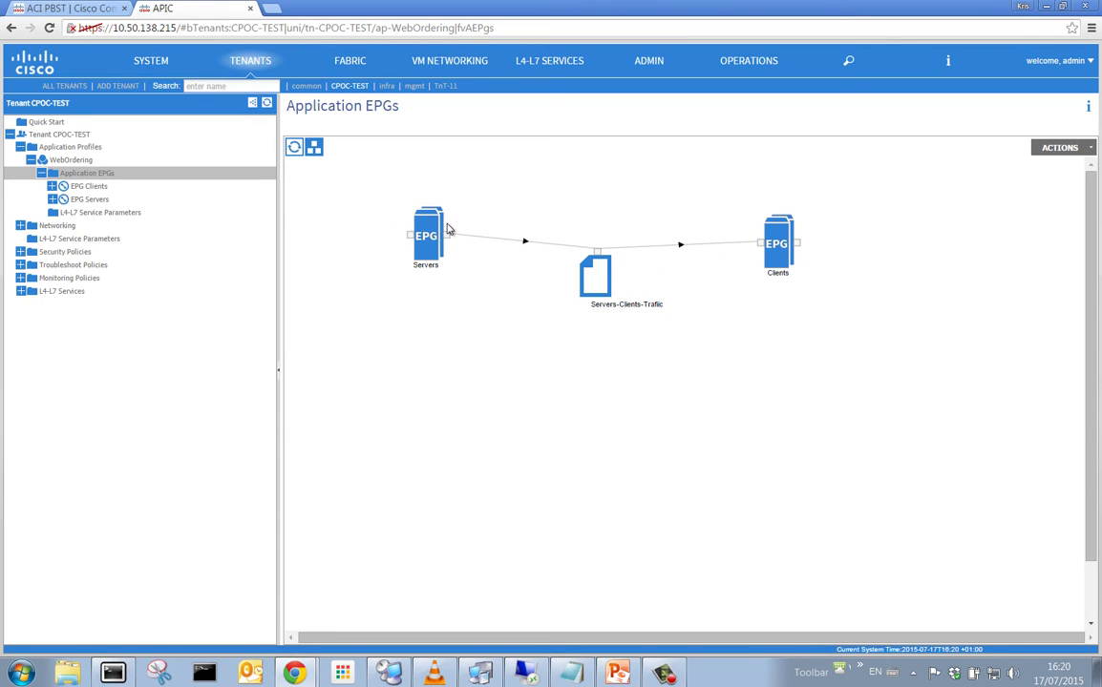
pyautogui.click(118, 189)
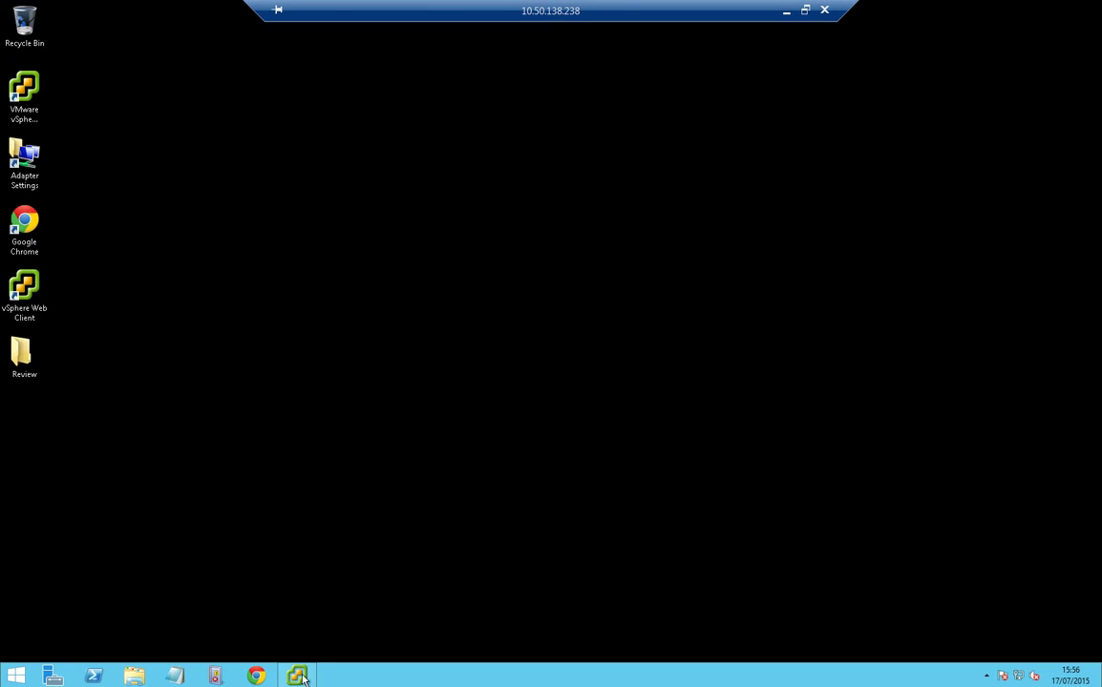
# In vSphere Client, find the L4-7_Test VMs in VMs and Templates, then return Home.
pyautogui.click(297, 676)
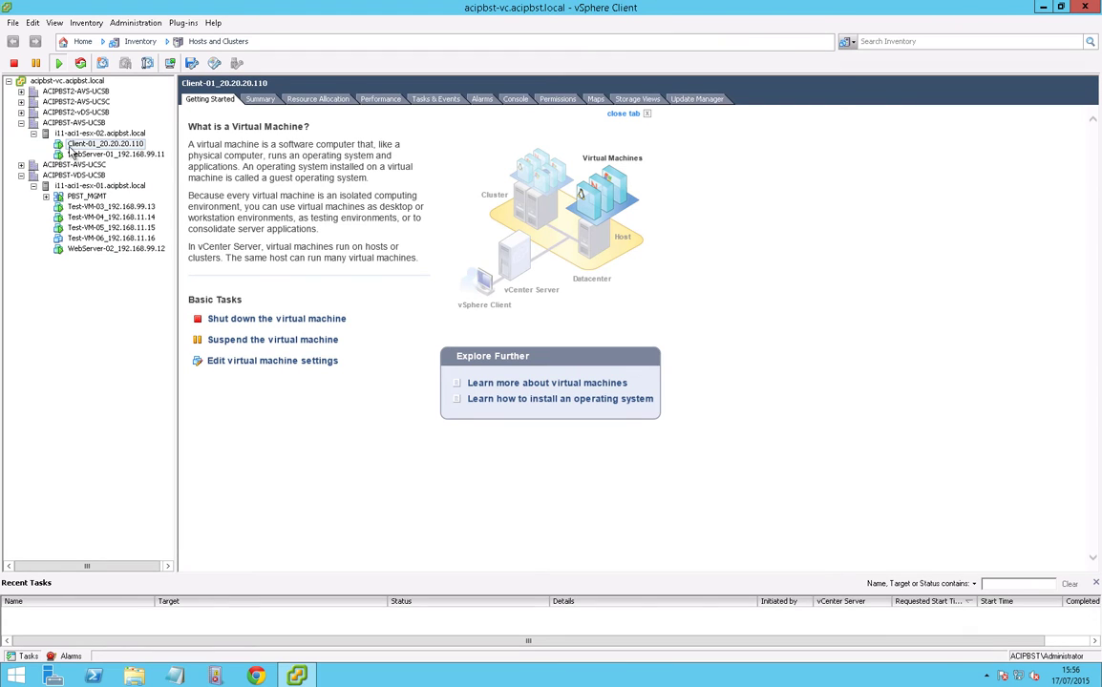
pyautogui.click(107, 134)
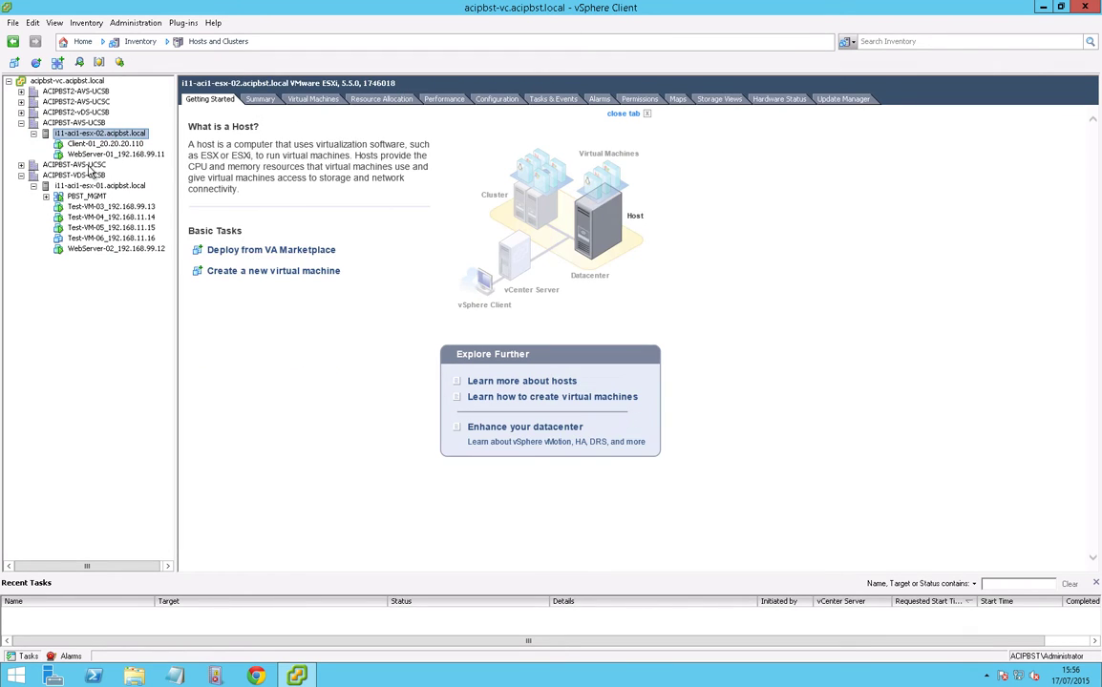
pyautogui.click(82, 41)
pyautogui.click(156, 84)
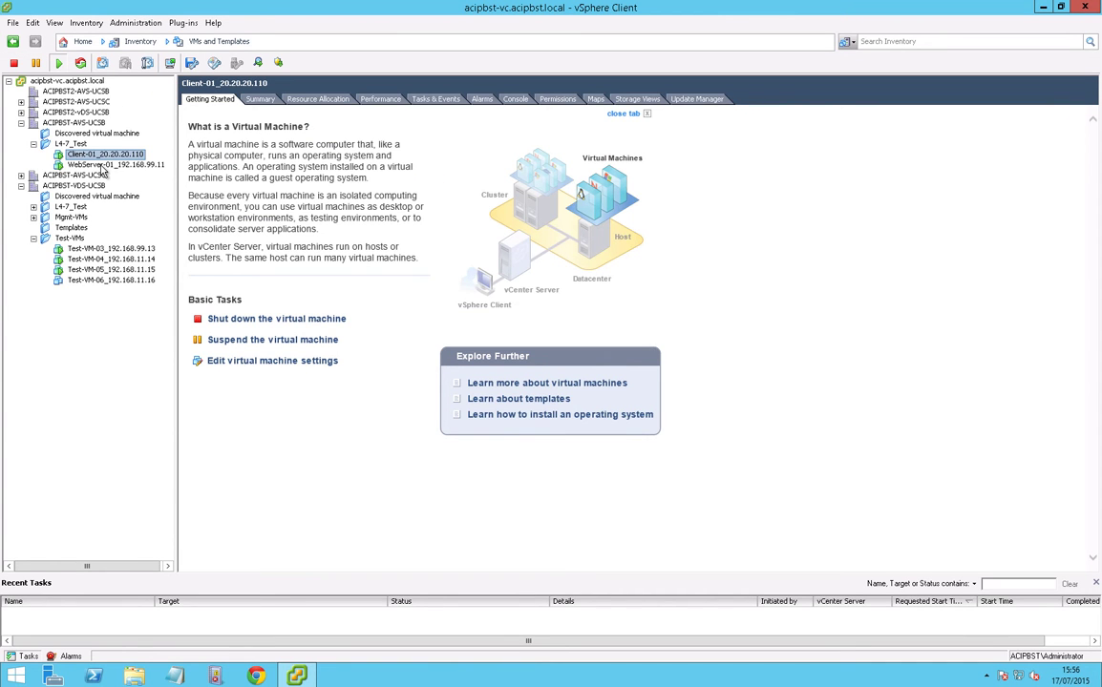
pyautogui.click(33, 238)
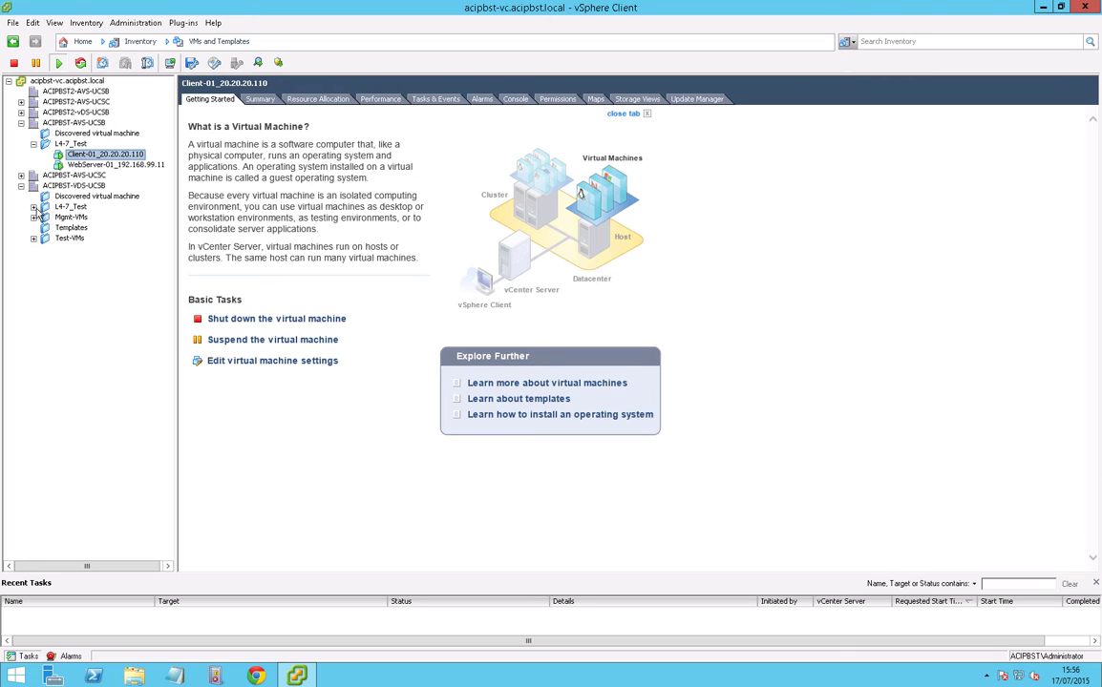
pyautogui.click(34, 207)
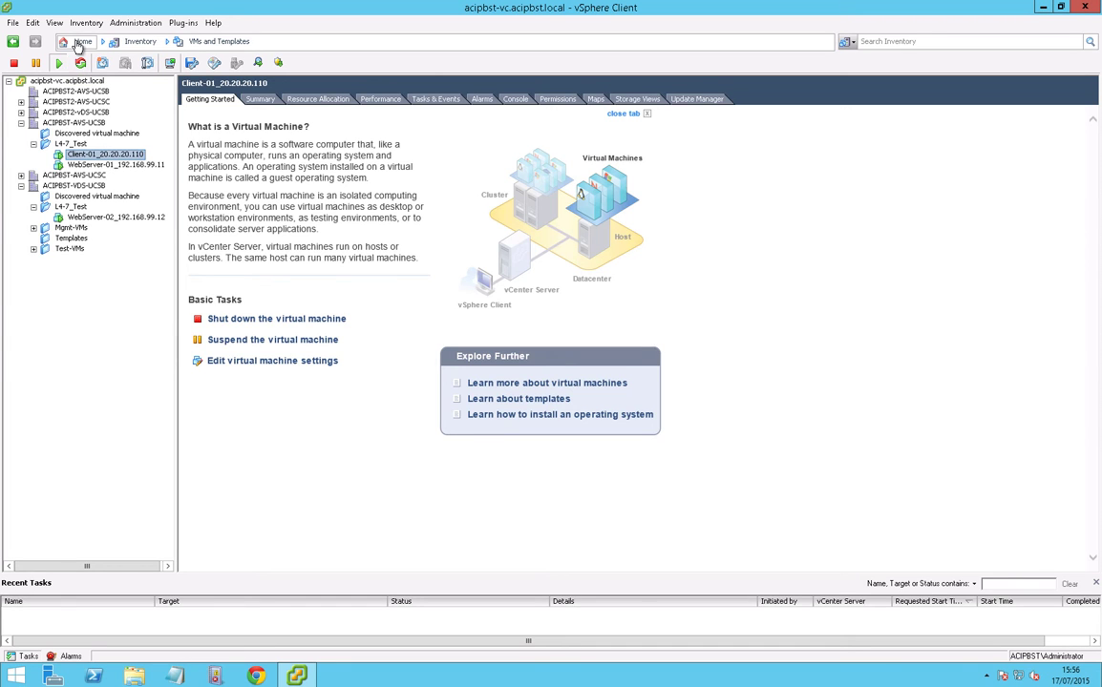
pyautogui.click(82, 42)
# Show the Networking inventory with distributed switch acipbst-vc-avs-ucsb and its port groups.
pyautogui.click(299, 95)
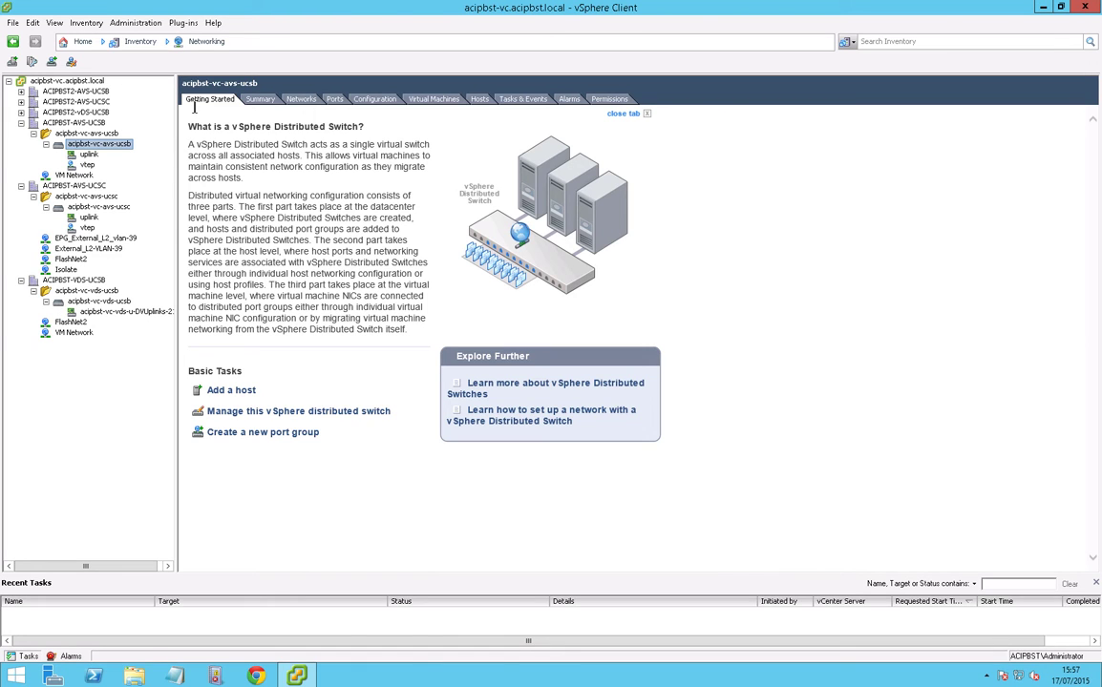
# Back in APIC, associate EPG Clients with VMM domain acipbst-vc-vds-ucsb.
pyautogui.moveTo(489, 4)
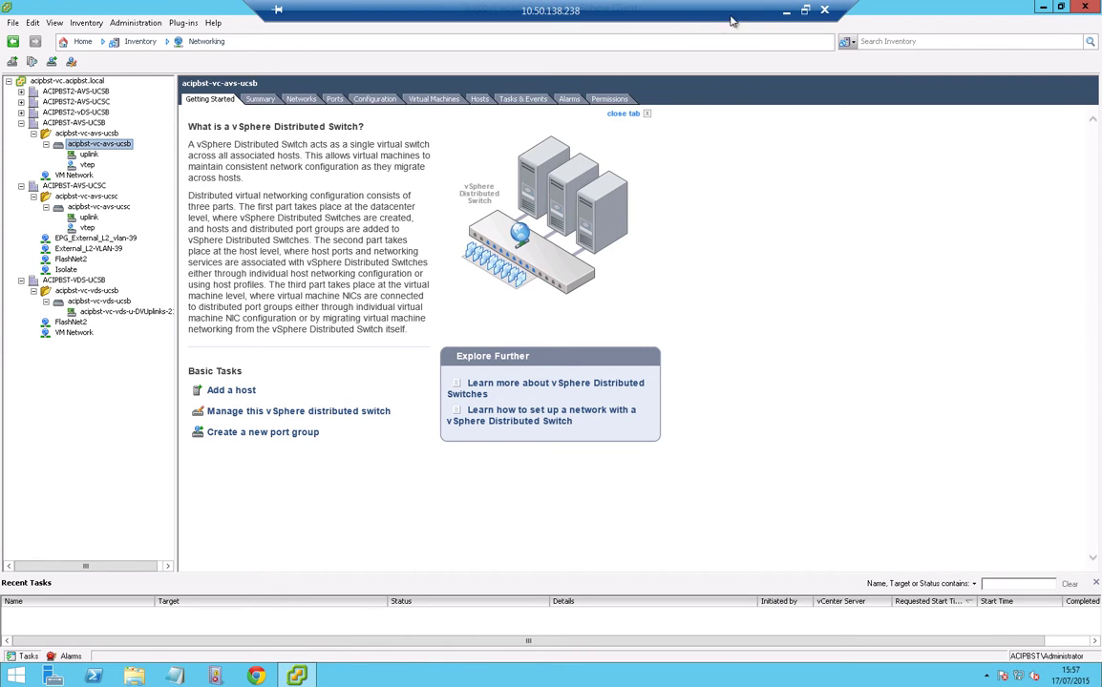
pyautogui.click(783, 10)
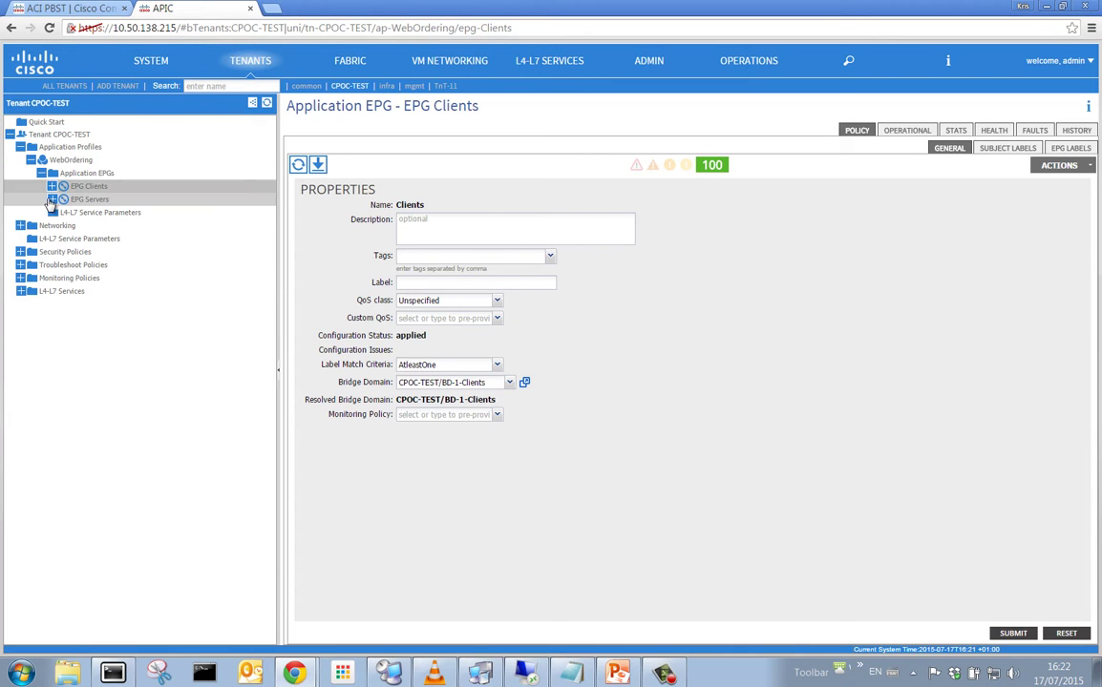
pyautogui.click(53, 188)
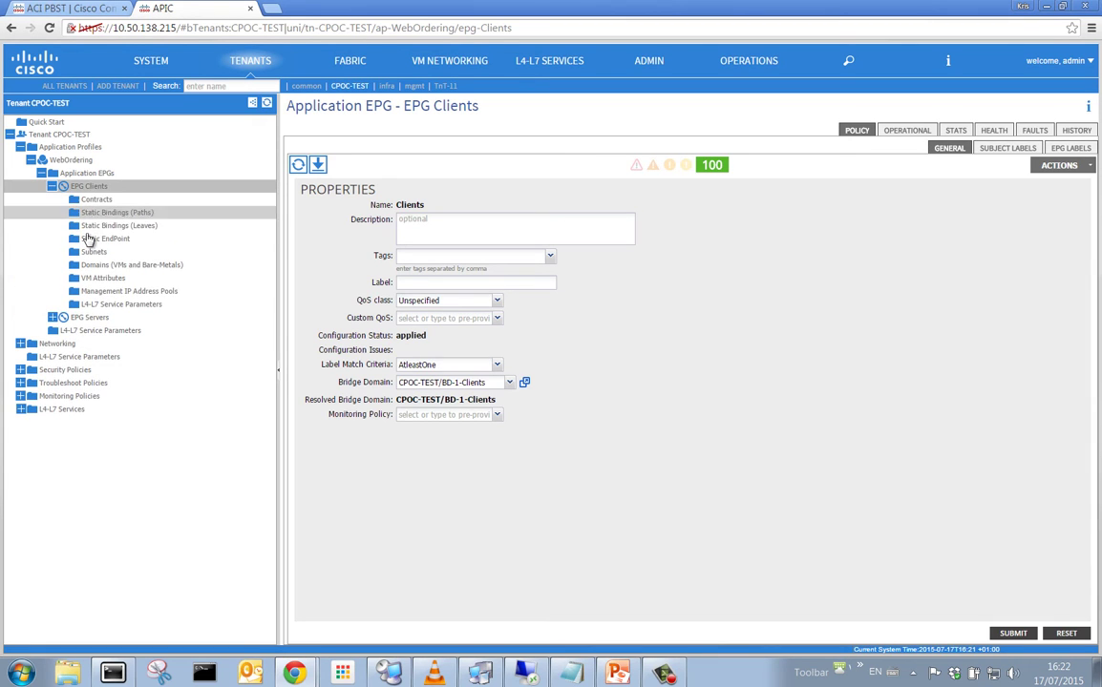
pyautogui.click(114, 266)
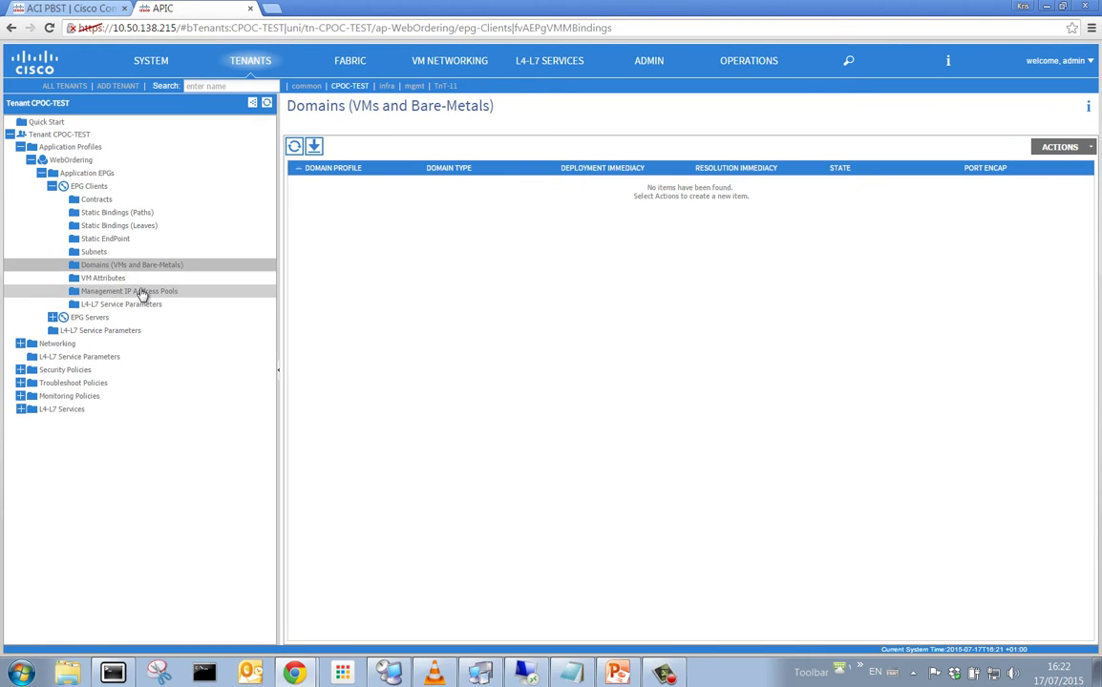
pyautogui.click(1064, 147)
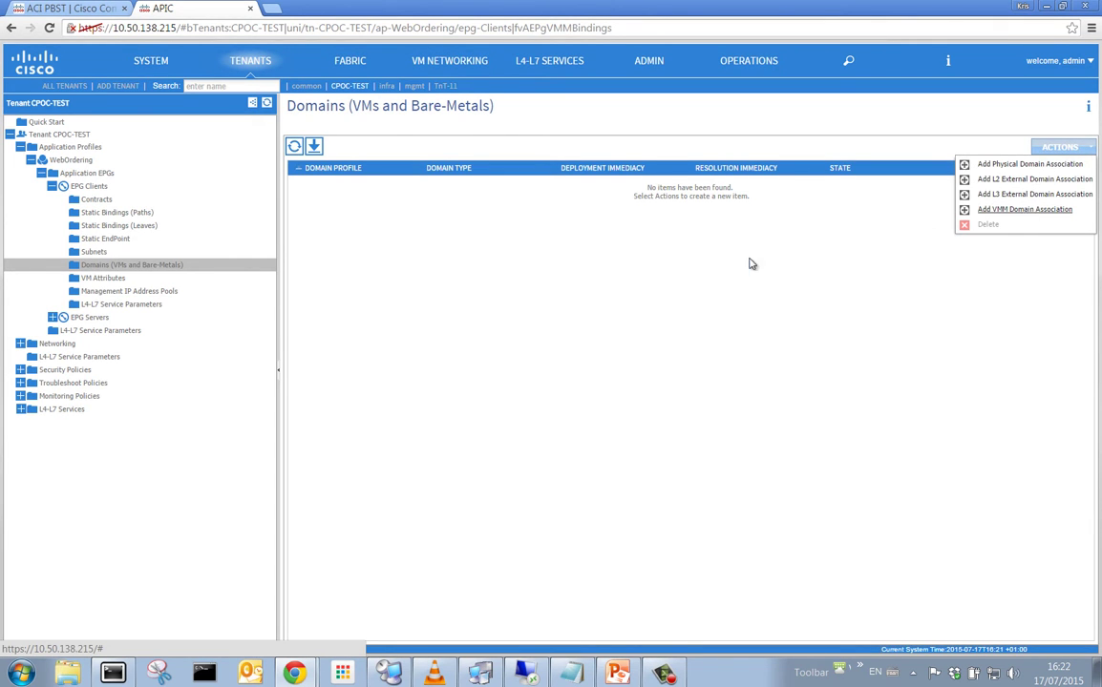
pyautogui.click(1024, 210)
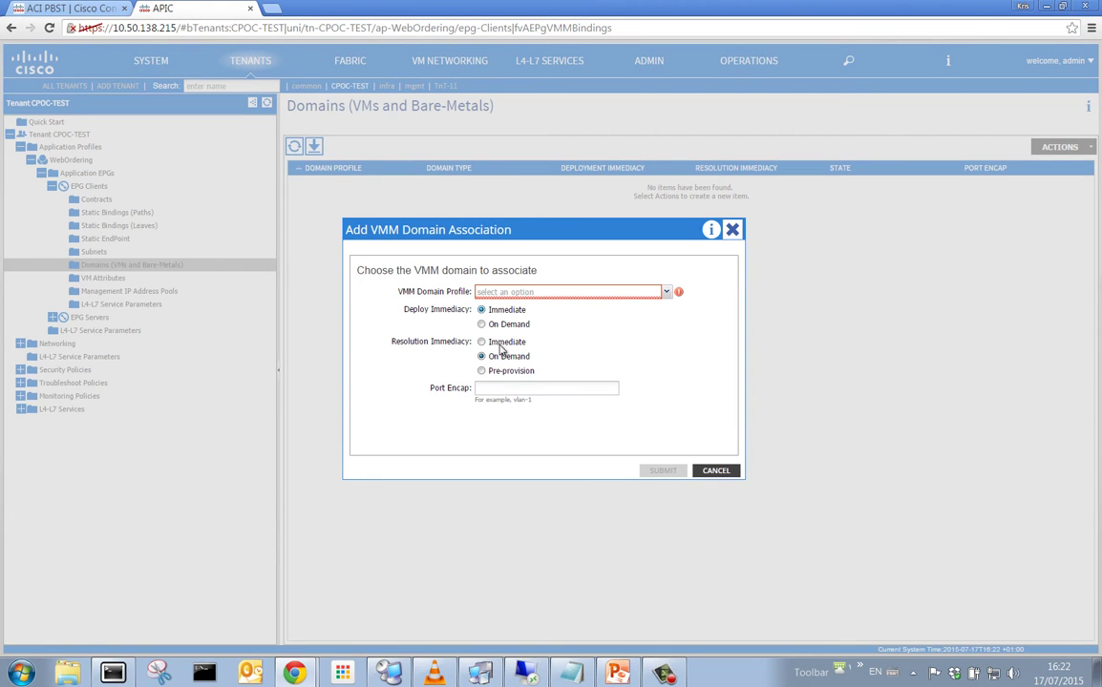
pyautogui.click(525, 294)
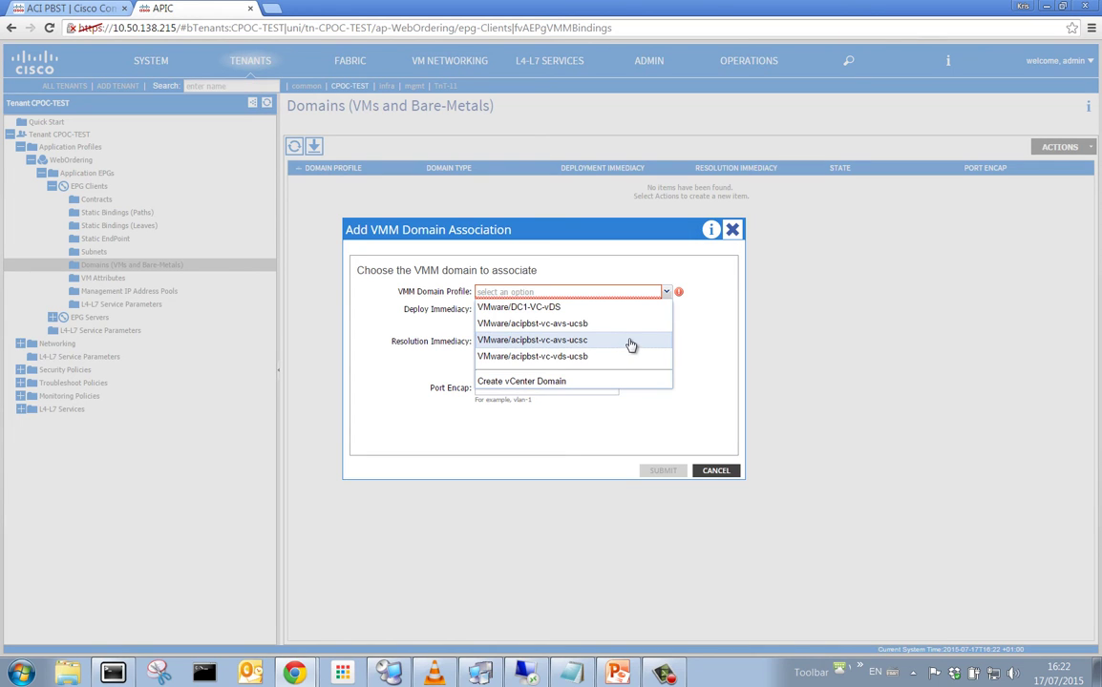
pyautogui.click(593, 358)
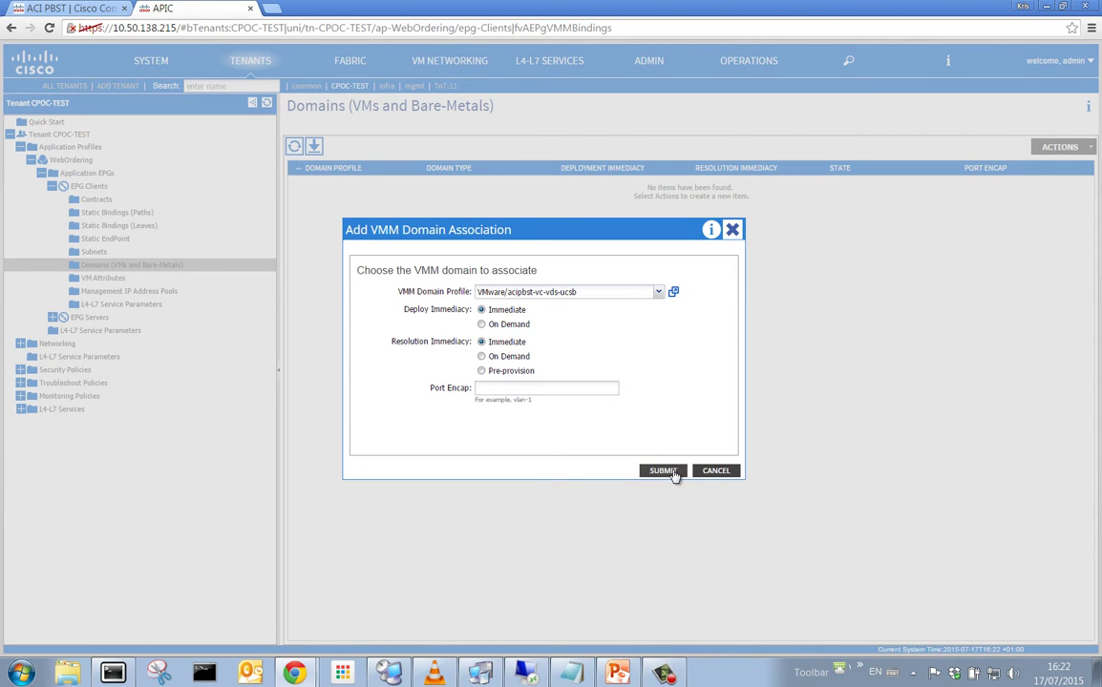
pyautogui.click(663, 471)
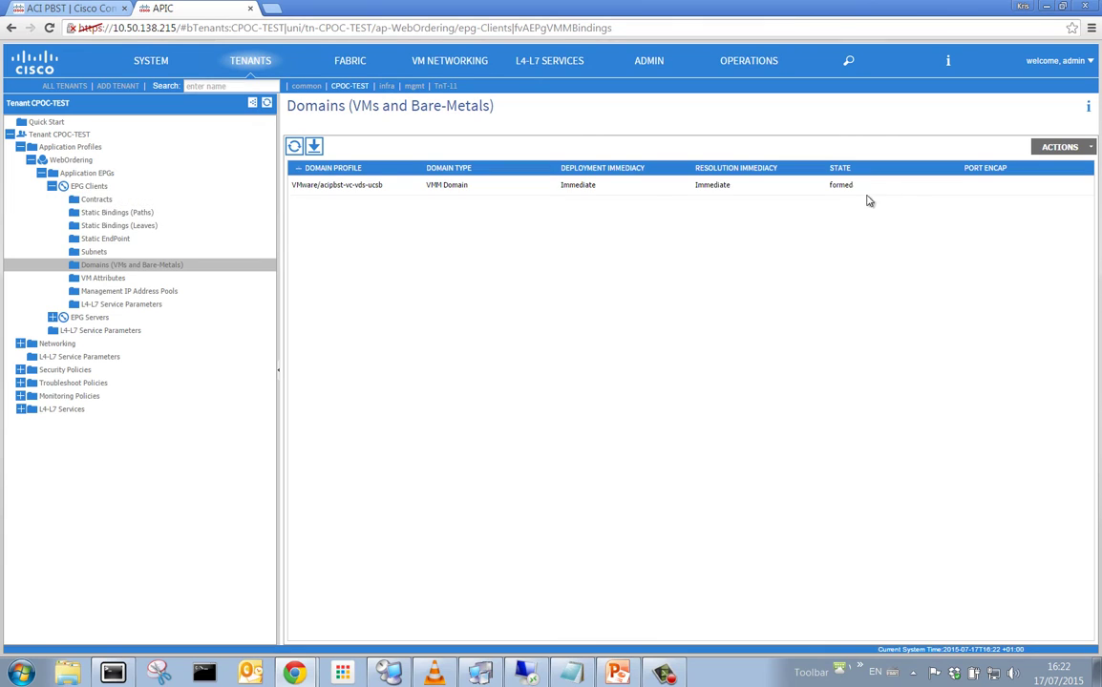
# Also associate EPG Clients with acipbst-vc-avs-ucsb, then open EPG Servers.
pyautogui.click(1065, 147)
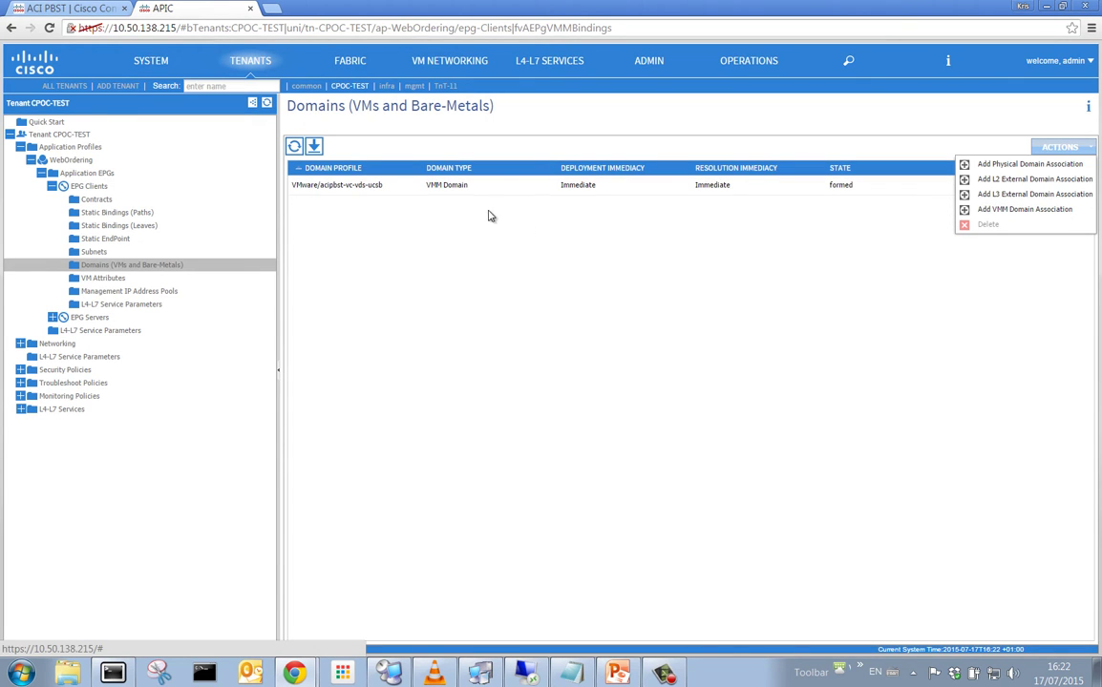
pyautogui.click(1048, 210)
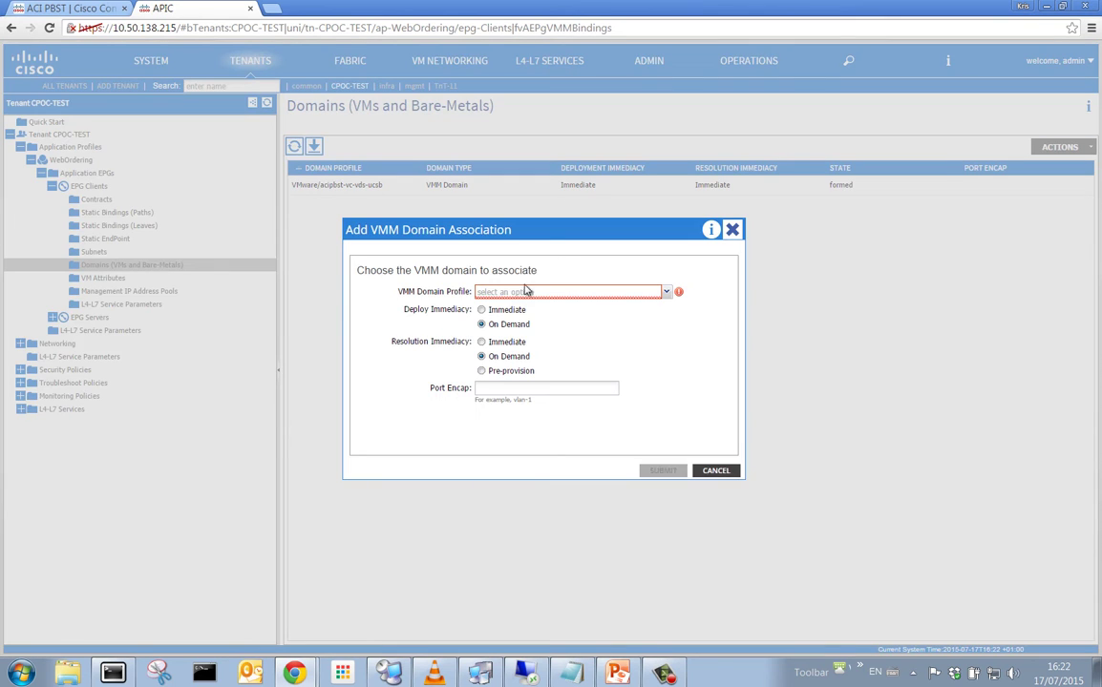
pyautogui.click(549, 293)
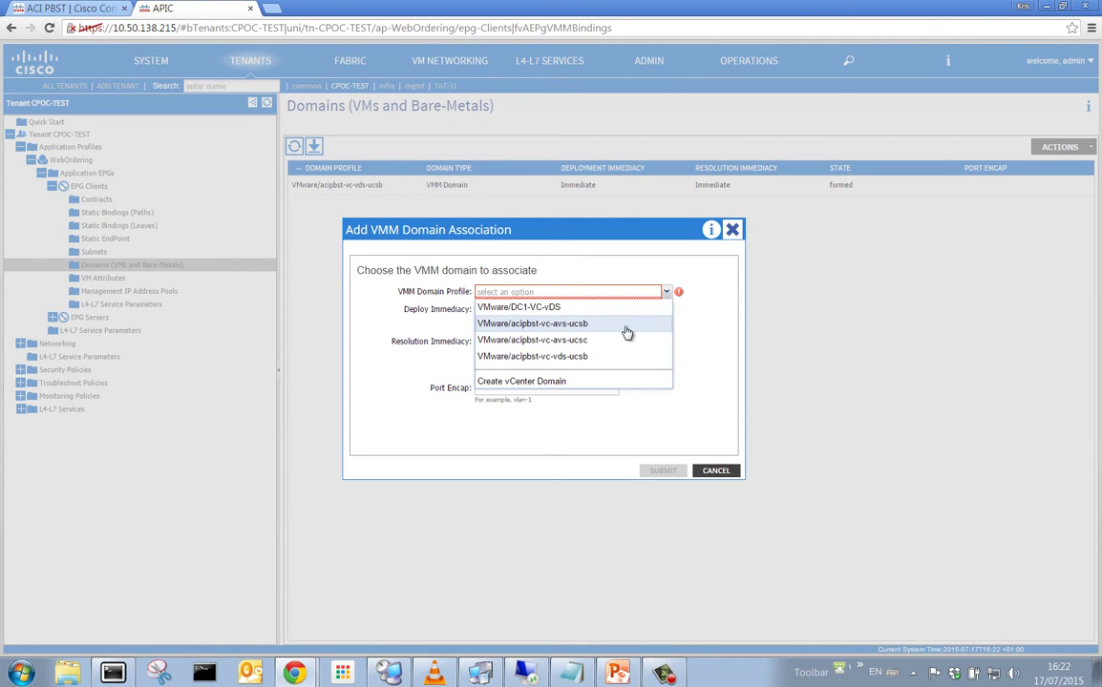
pyautogui.click(627, 325)
pyautogui.click(661, 470)
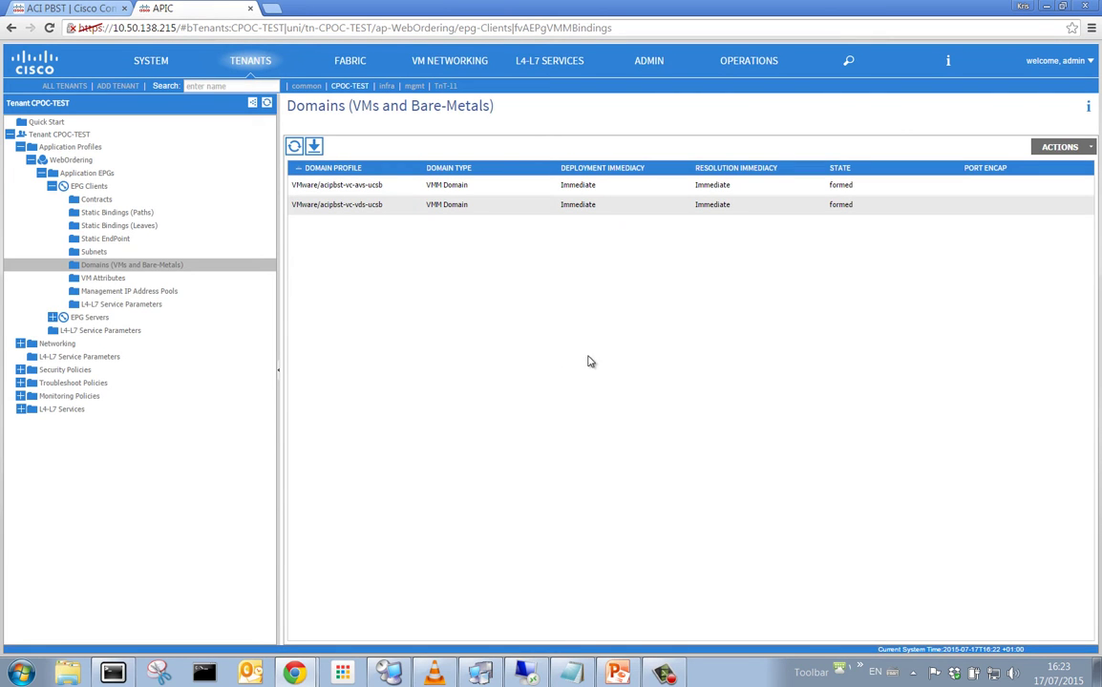
pyautogui.click(55, 318)
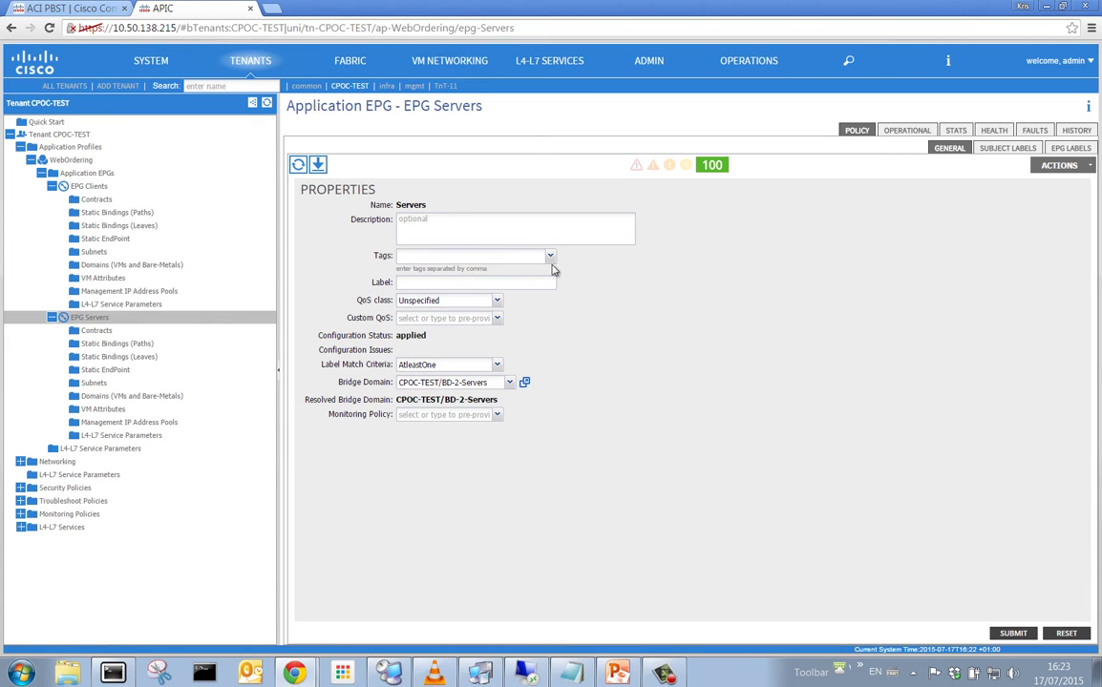
# Associate EPG Servers with VMM domain VMware/acipbst-vc-avs-ucsb.
pyautogui.click(116, 398)
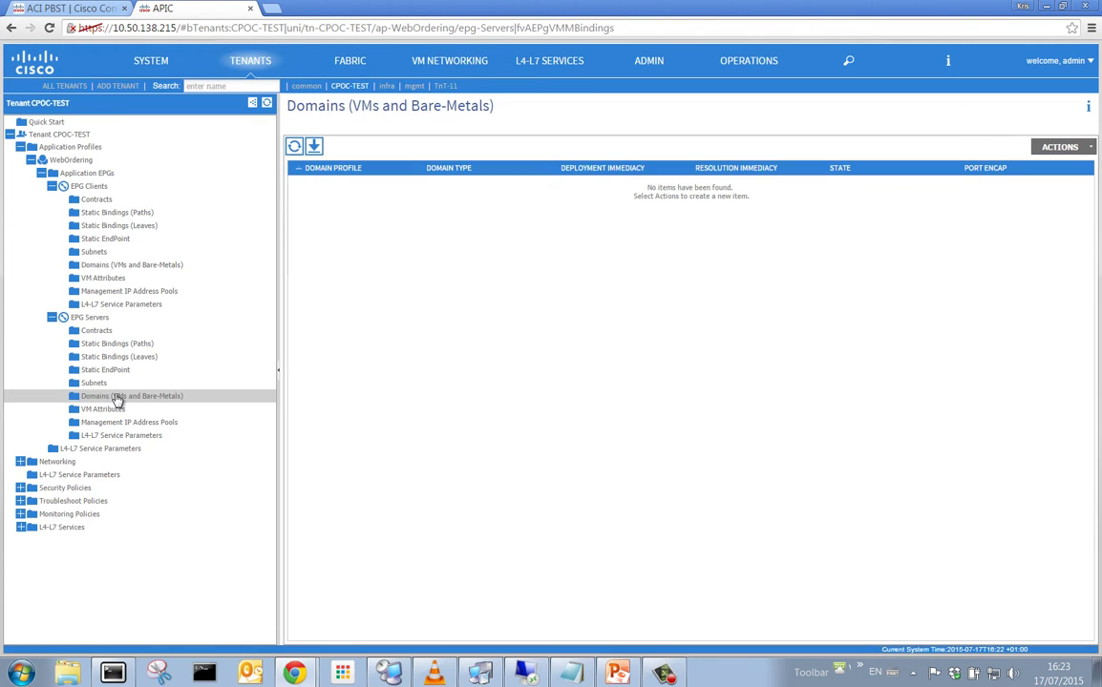
pyautogui.click(107, 409)
pyautogui.click(95, 383)
pyautogui.click(129, 395)
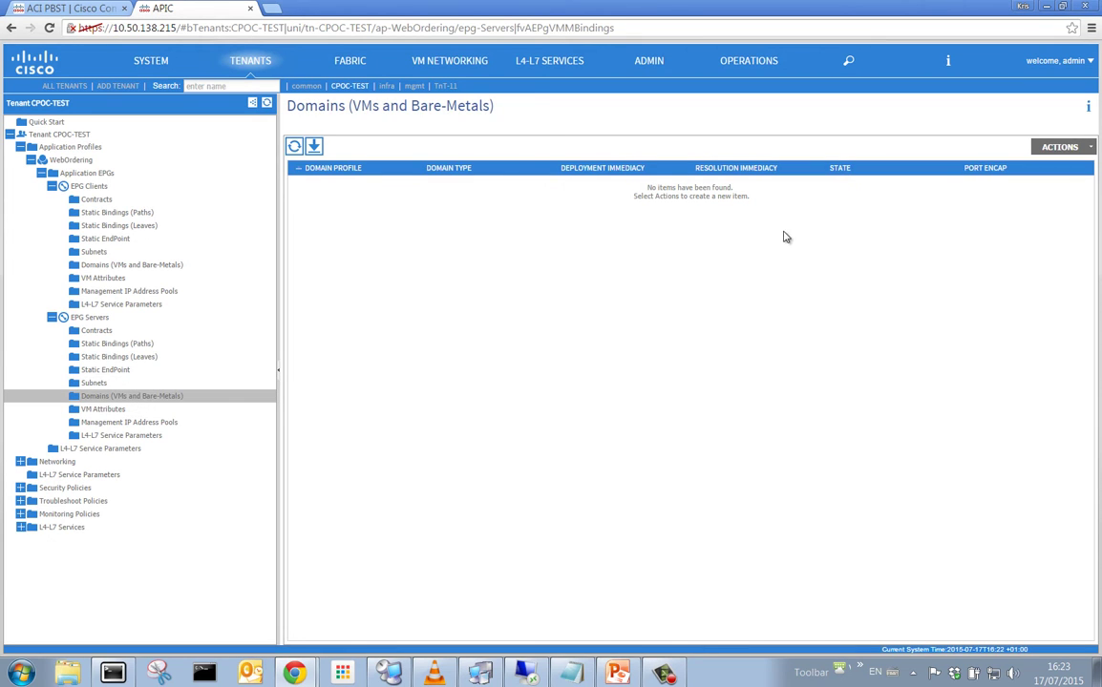
pyautogui.click(1058, 147)
pyautogui.click(1026, 212)
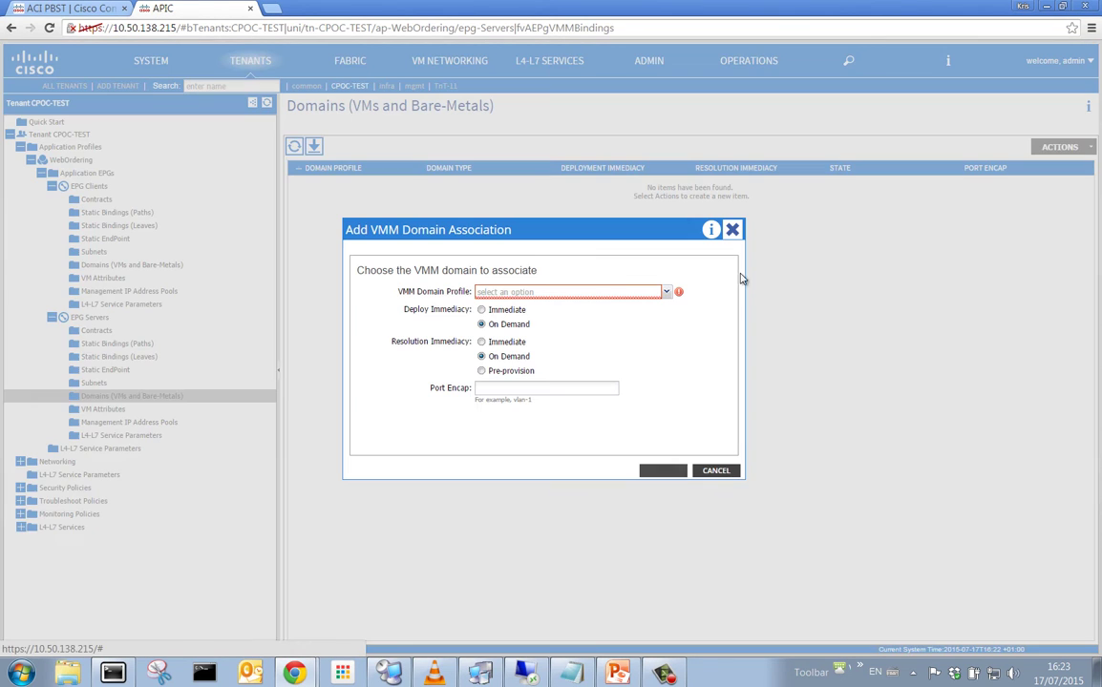
pyautogui.click(577, 301)
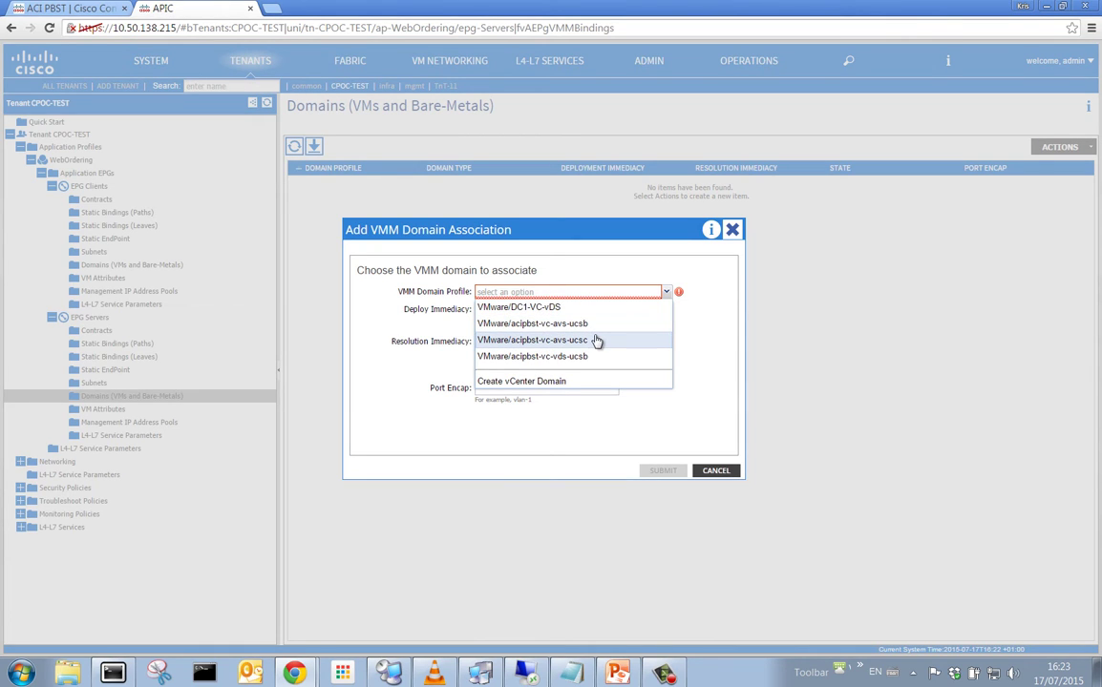
pyautogui.click(588, 324)
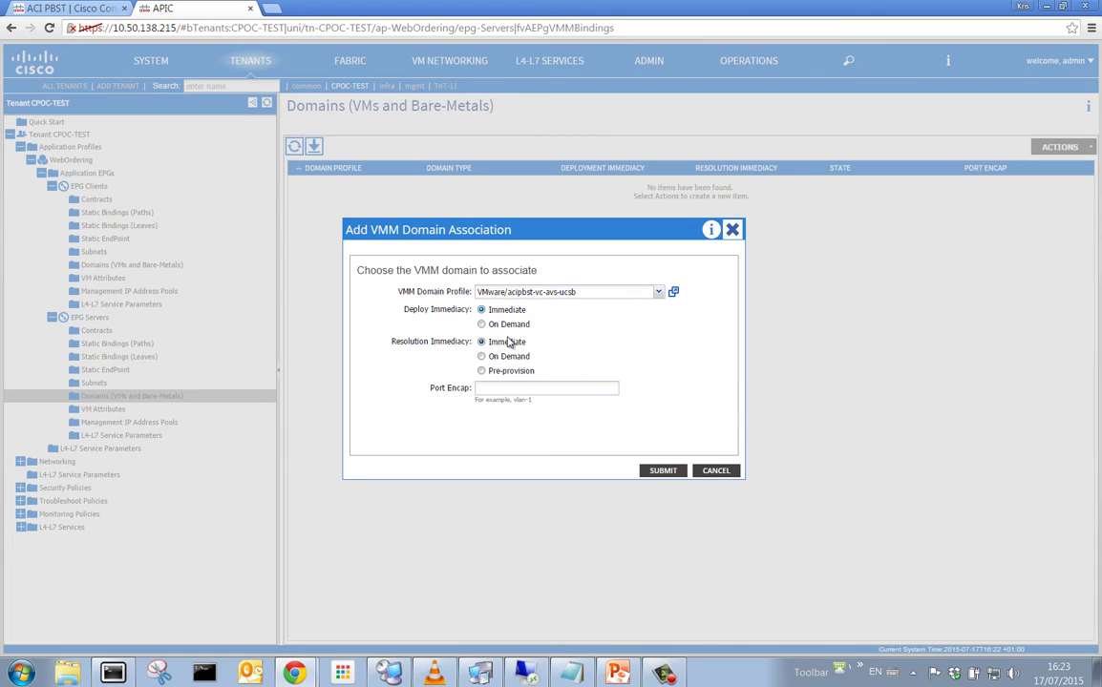
pyautogui.click(663, 471)
# Add a second EPG Servers association for acipbst-vc-vds-ucsb after an already-exists error.
pyautogui.click(1060, 147)
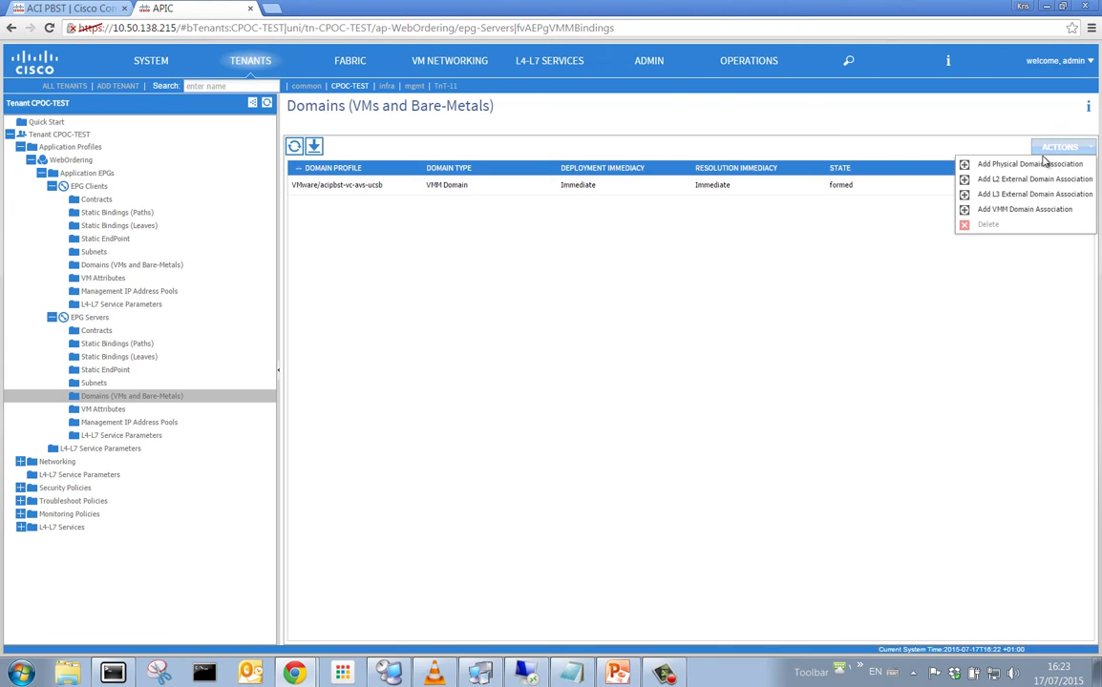
pyautogui.click(1022, 210)
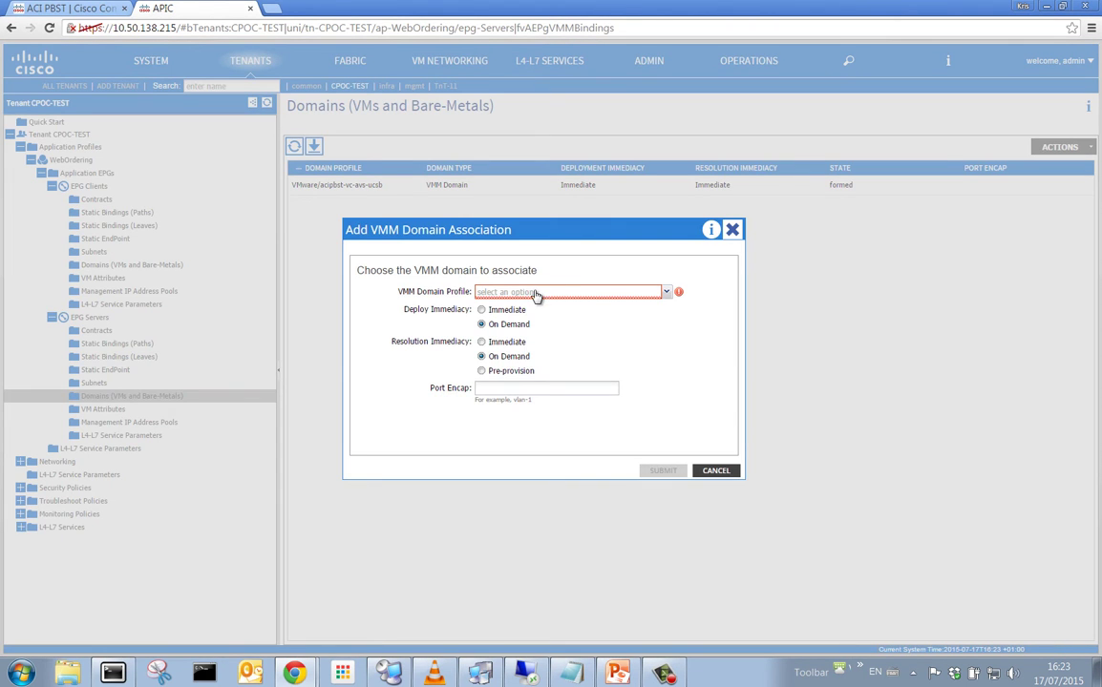
pyautogui.click(537, 292)
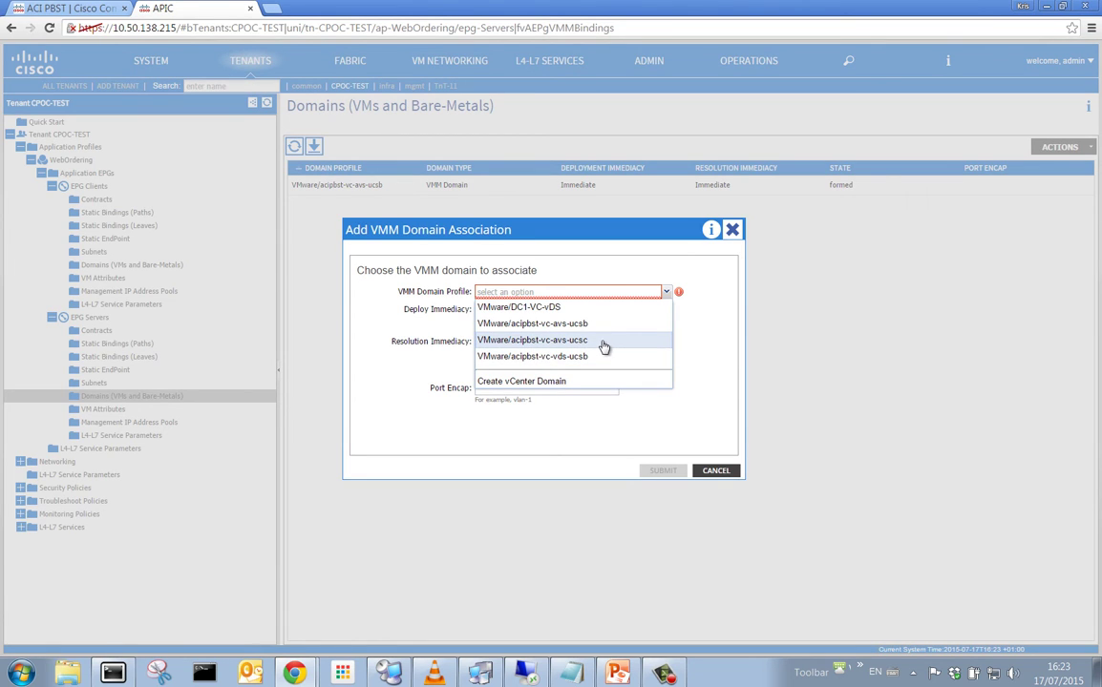
pyautogui.click(600, 324)
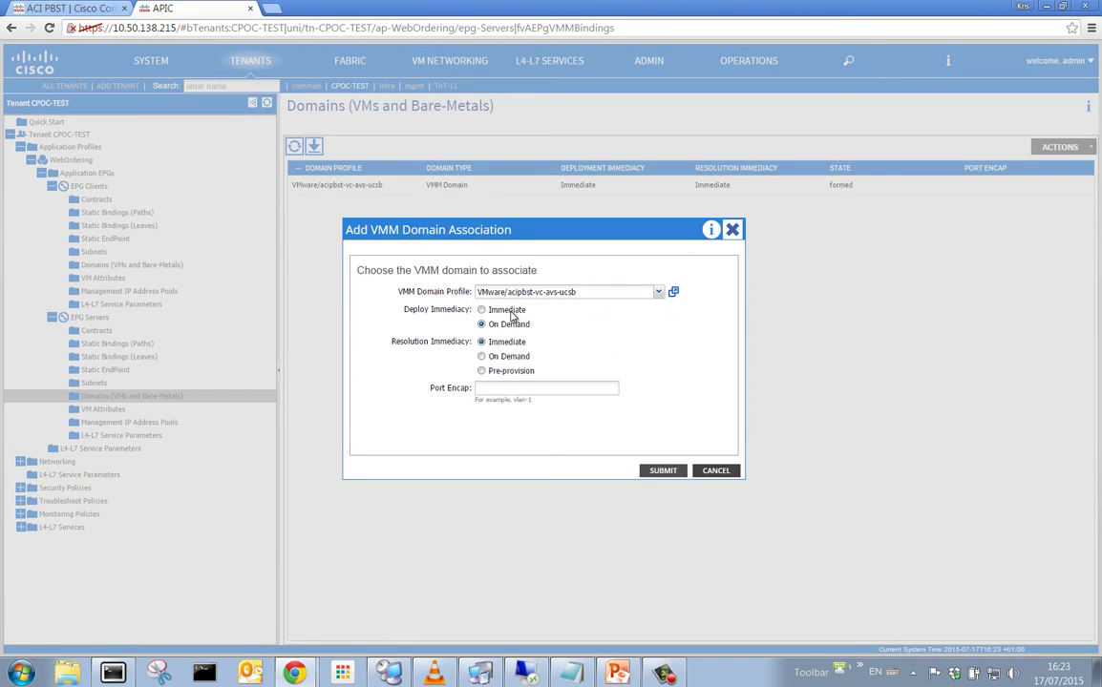
pyautogui.click(661, 472)
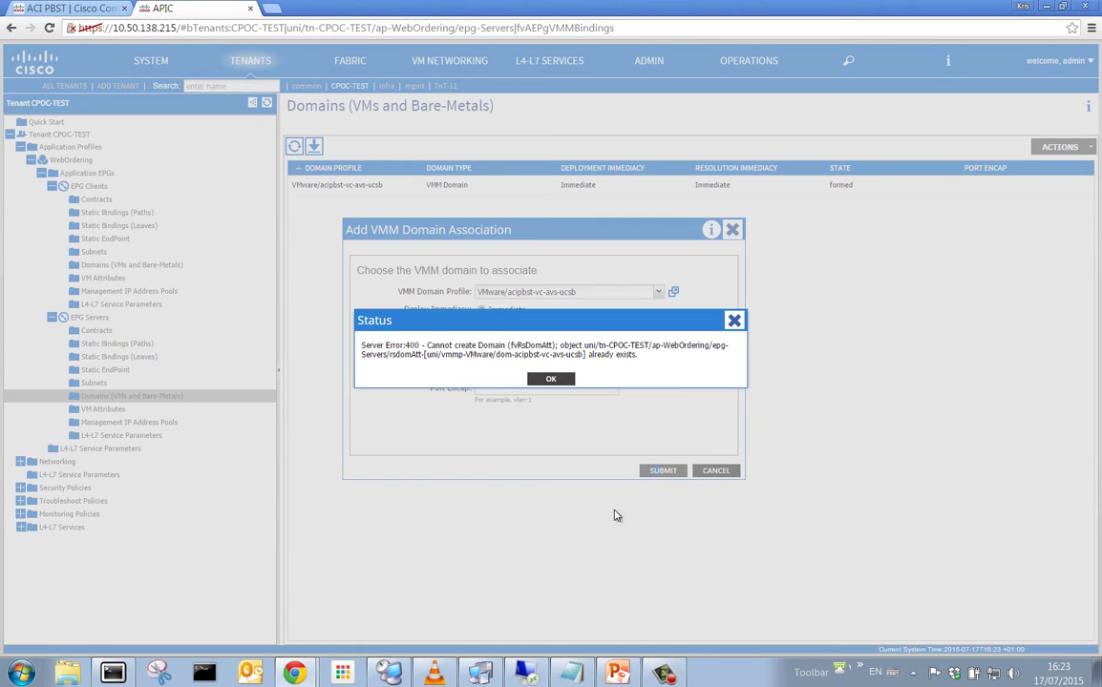
pyautogui.click(551, 379)
pyautogui.click(568, 291)
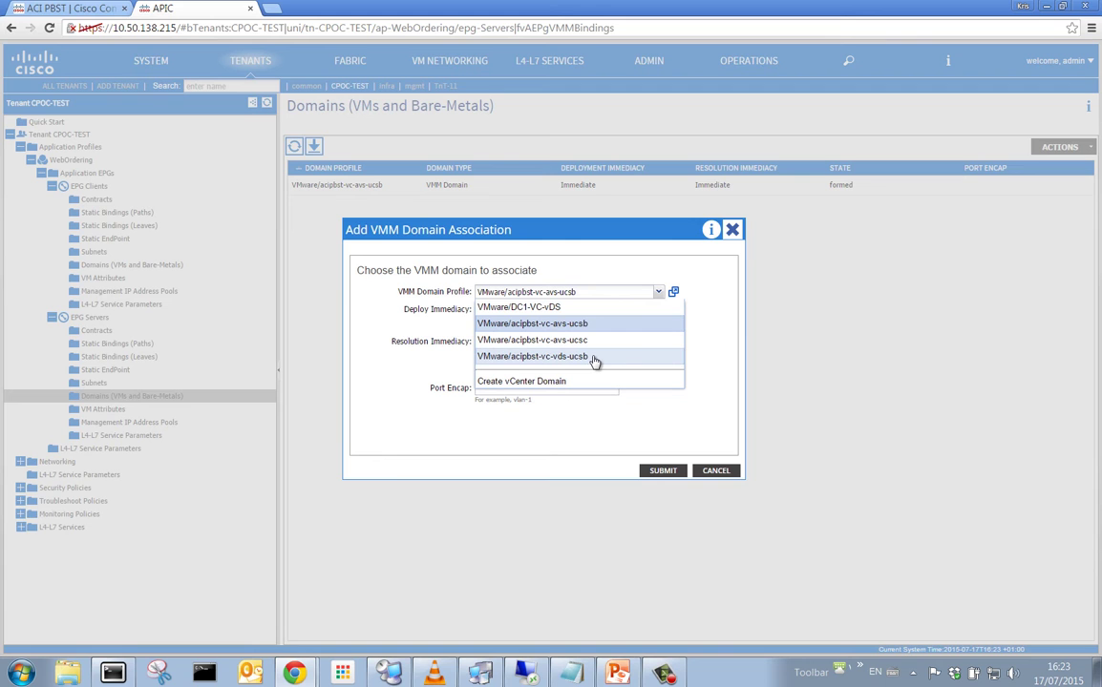
pyautogui.click(576, 356)
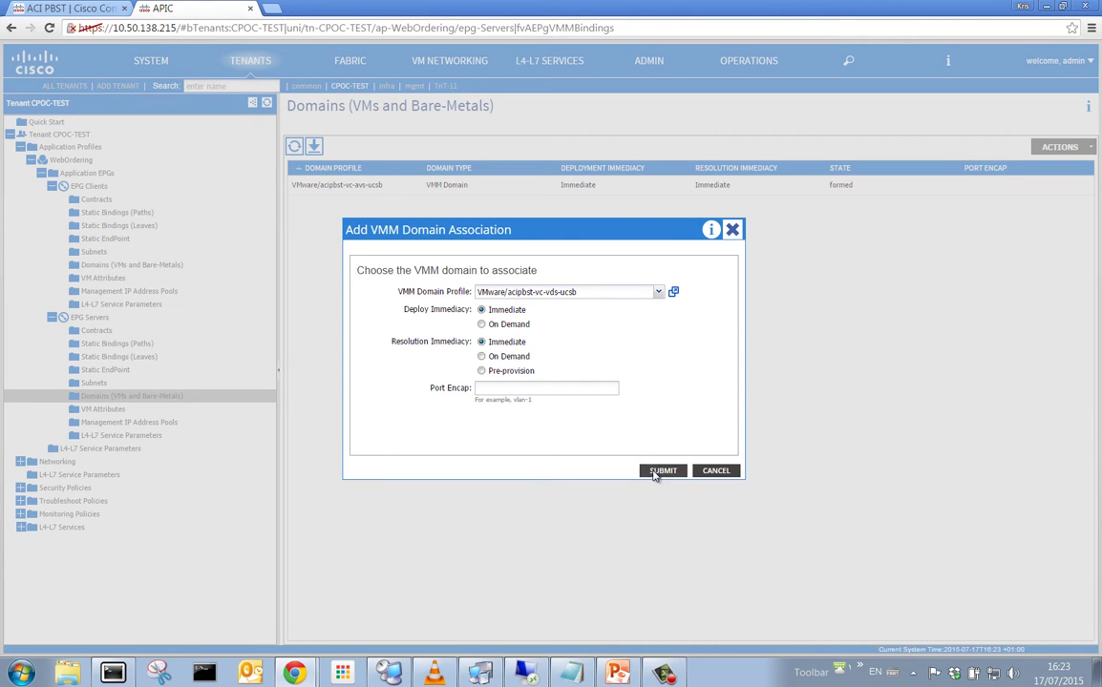
pyautogui.click(657, 473)
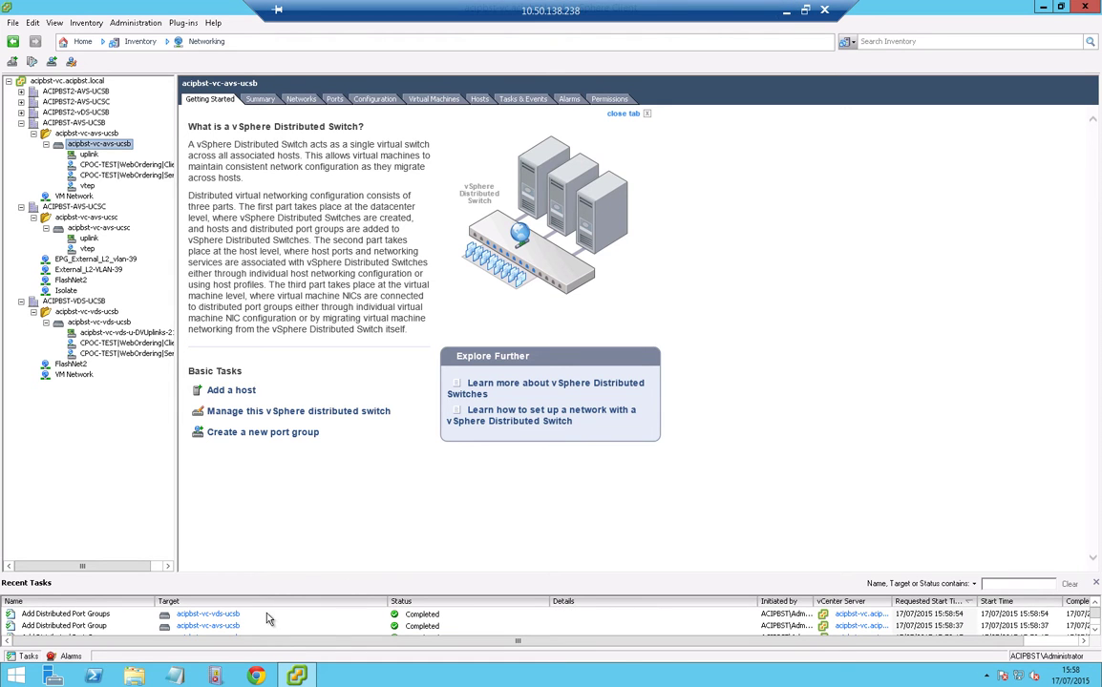
# Enlarge the Recent Tasks and inventory panes, then return to the vSphere Home page.
pyautogui.moveTo(313, 576); pyautogui.dragTo(317, 508)
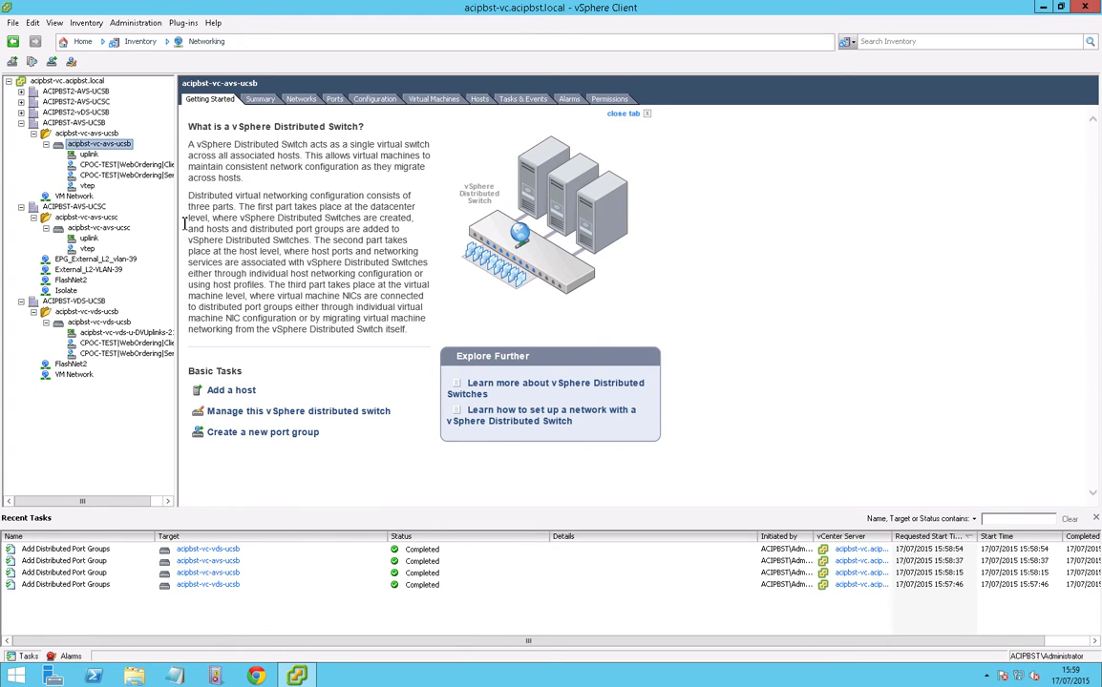
pyautogui.moveTo(177, 218); pyautogui.dragTo(231, 217)
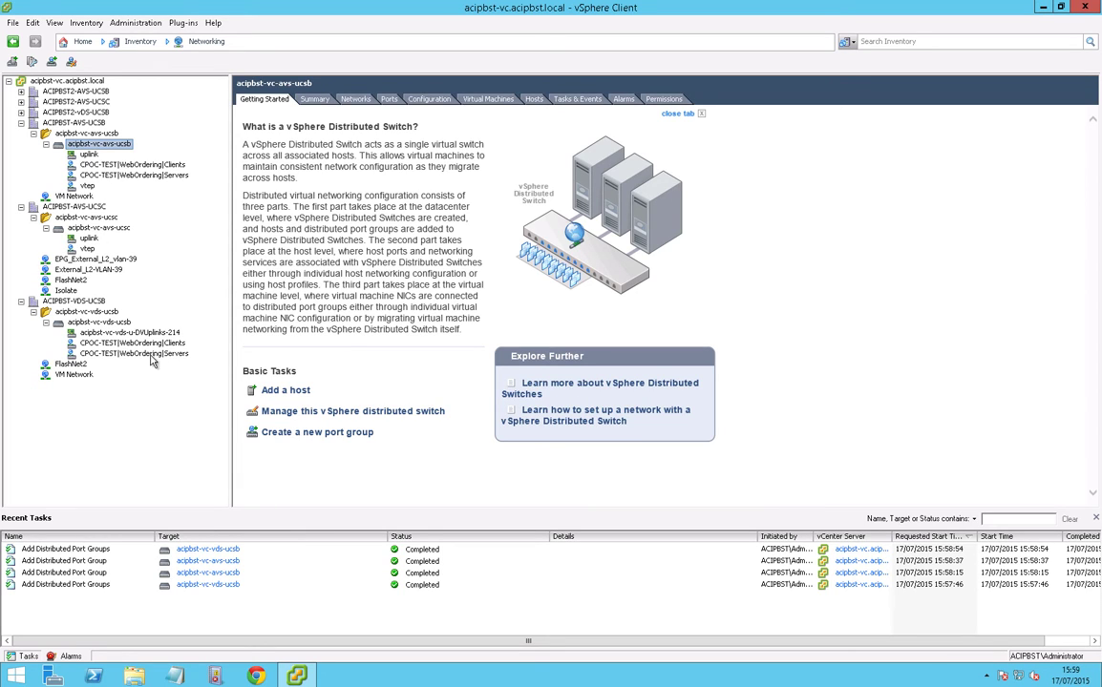
pyautogui.click(79, 41)
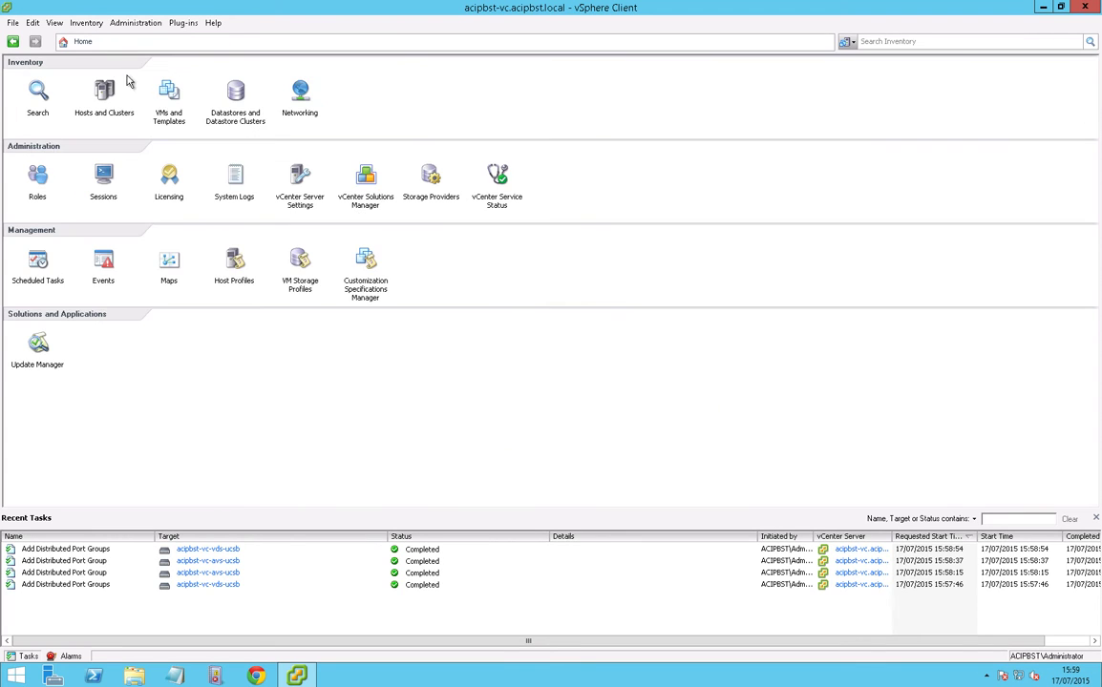
# Connect Client-01's Network adapter 1 to the CPOC-TEST|WebOrdering|Clients port group.
pyautogui.click(164, 88)
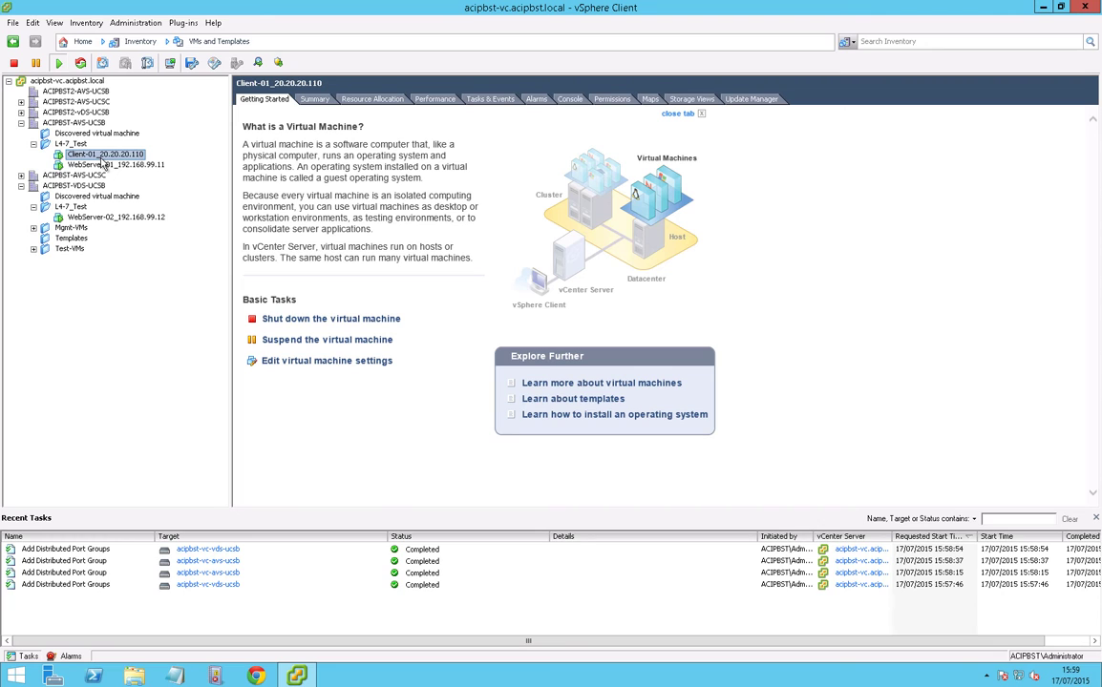
pyautogui.click(320, 362)
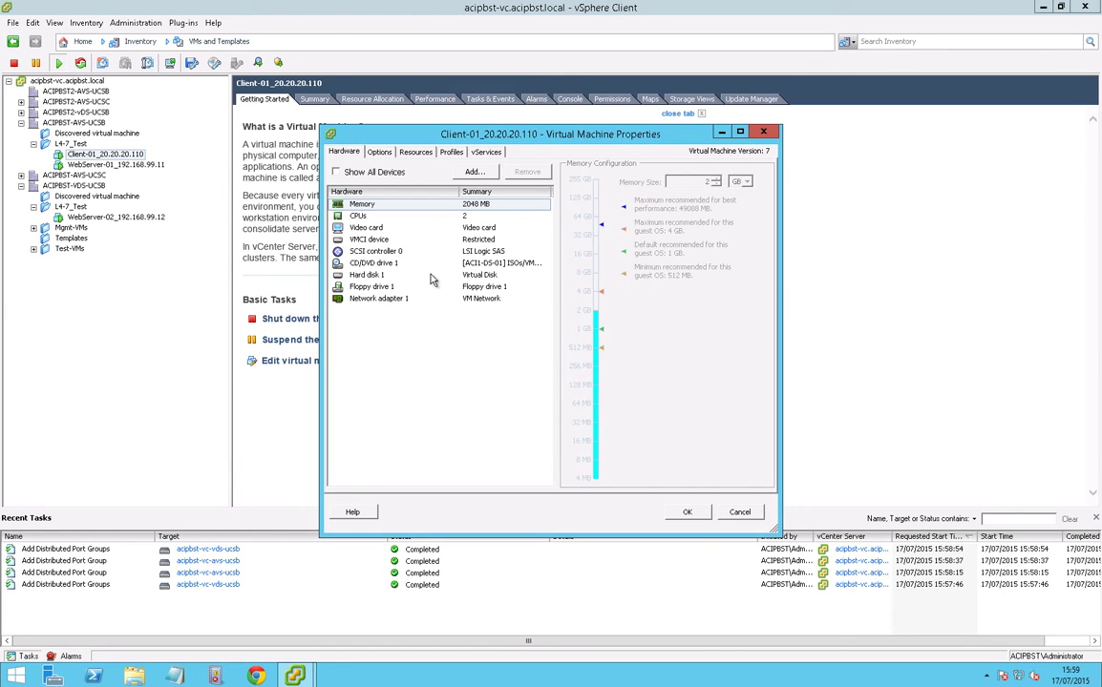
pyautogui.click(431, 299)
pyautogui.click(647, 355)
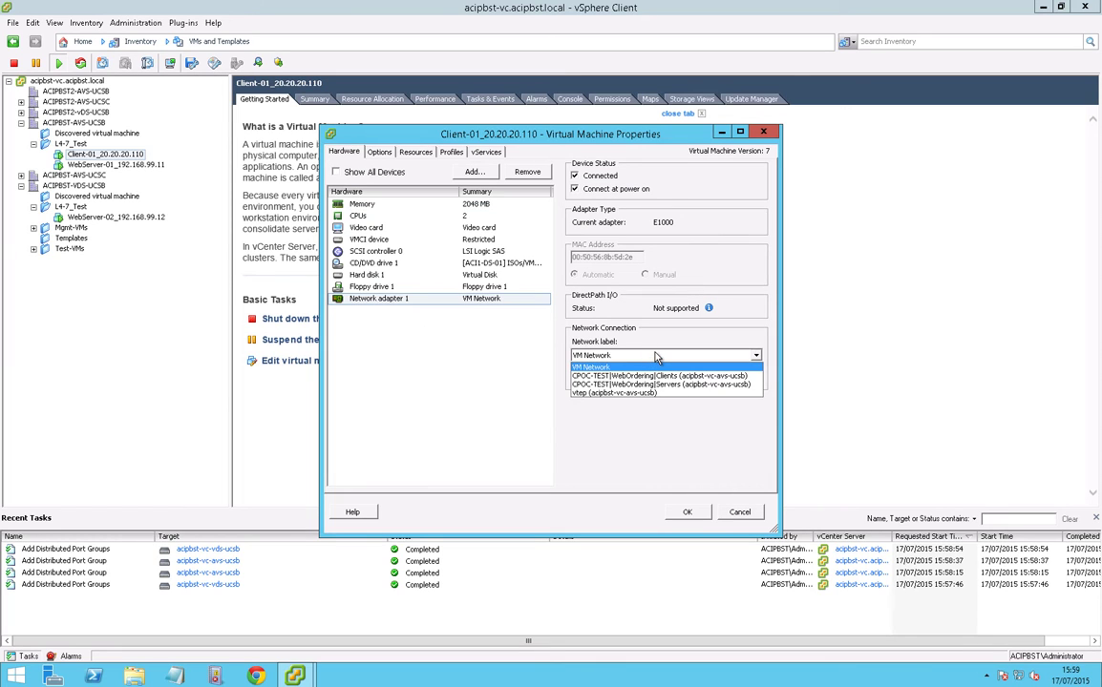
pyautogui.click(632, 376)
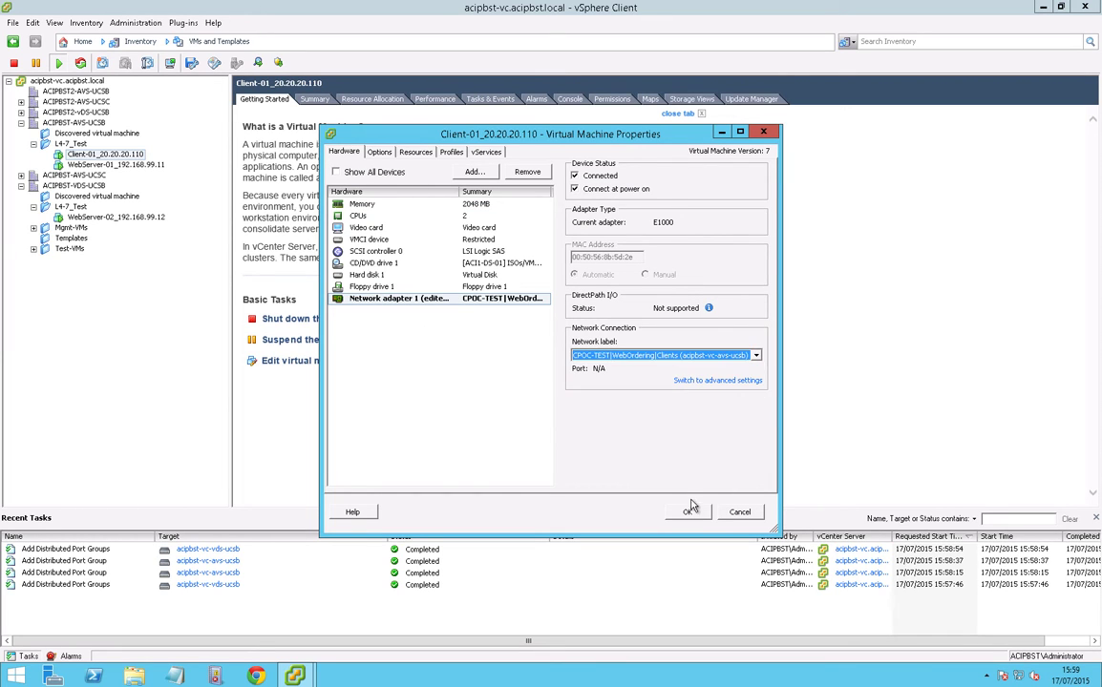
pyautogui.click(689, 512)
# Connect WebServer-01's Network adapter 1 to the WebOrdering Servers port group.
pyautogui.click(104, 163)
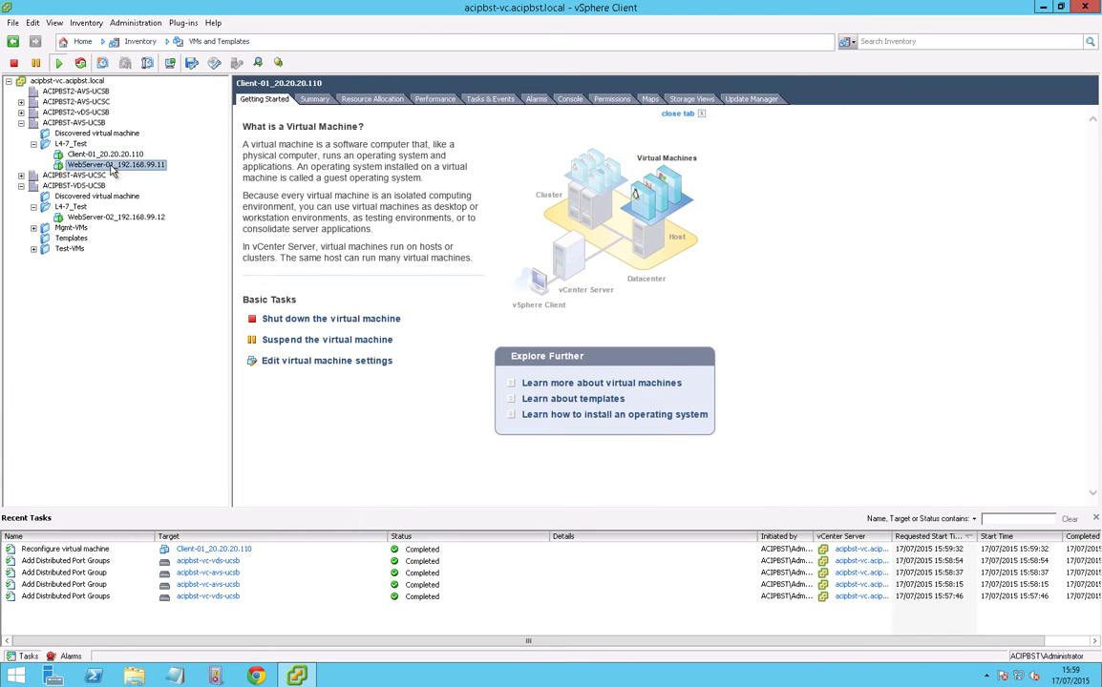
pyautogui.click(321, 363)
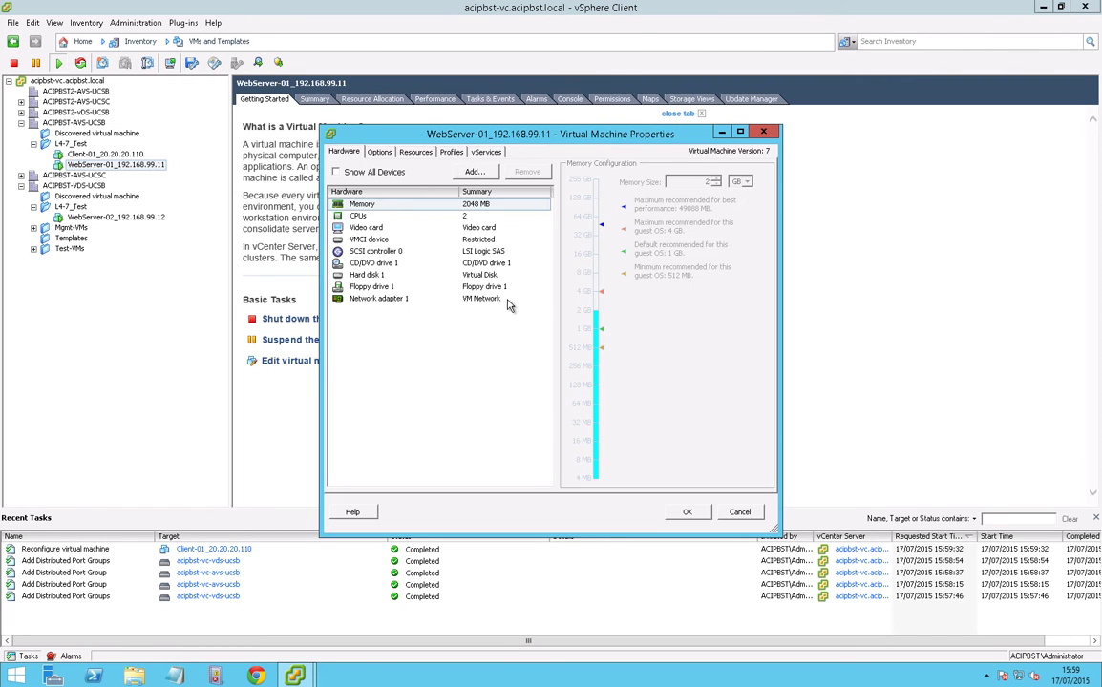
pyautogui.click(439, 287)
pyautogui.click(439, 298)
pyautogui.click(623, 355)
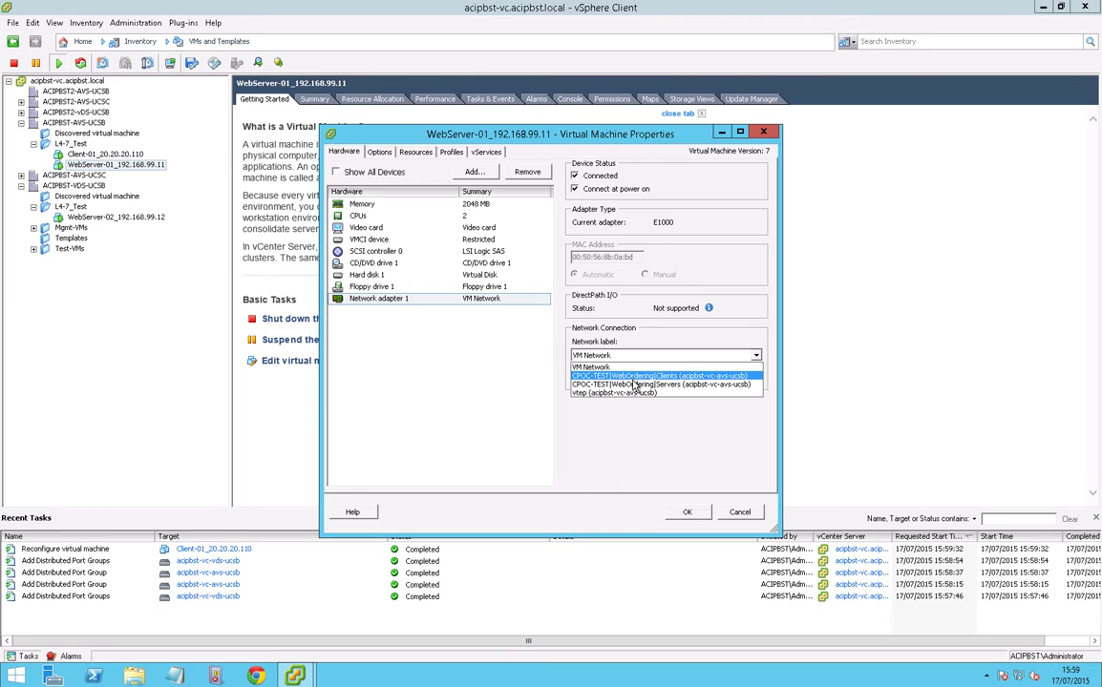
pyautogui.click(634, 384)
pyautogui.click(687, 512)
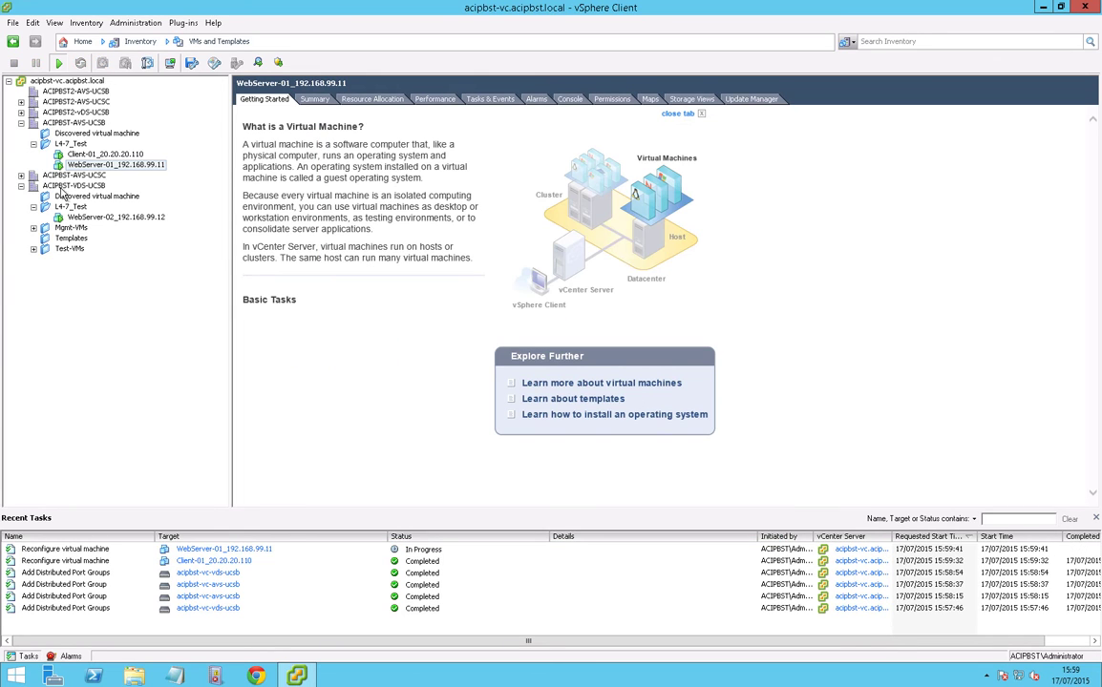
# Connect WebServer-02's adapter to the vds-ucsb Servers port group, then open Client-01's console.
pyautogui.click(72, 217)
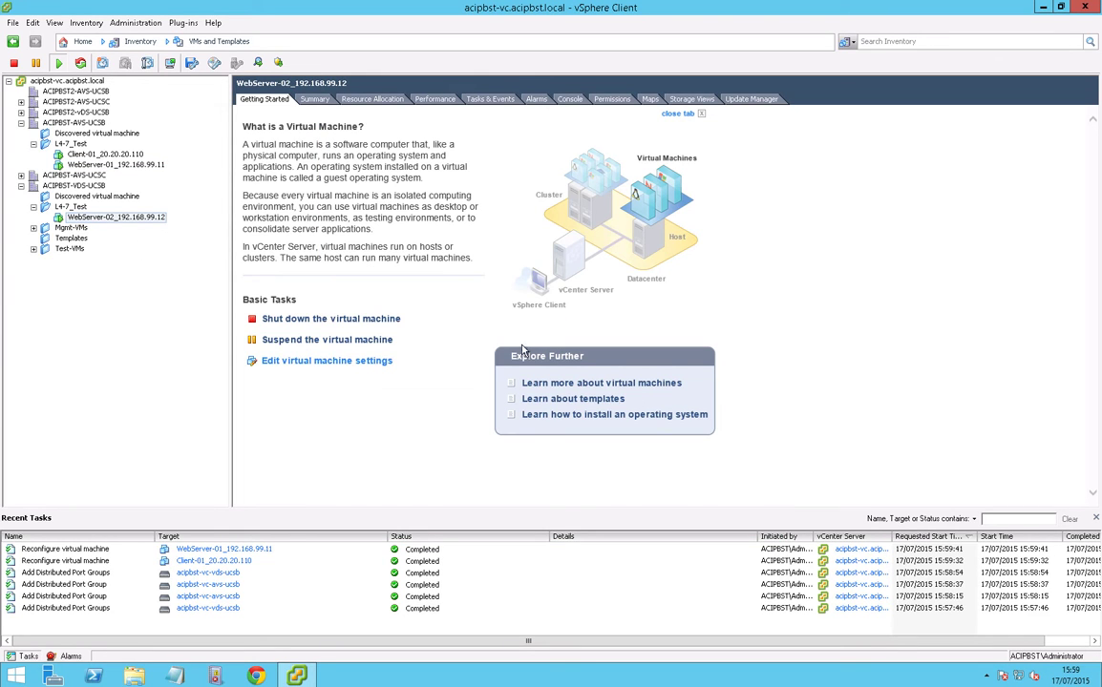
pyautogui.click(442, 298)
pyautogui.click(621, 355)
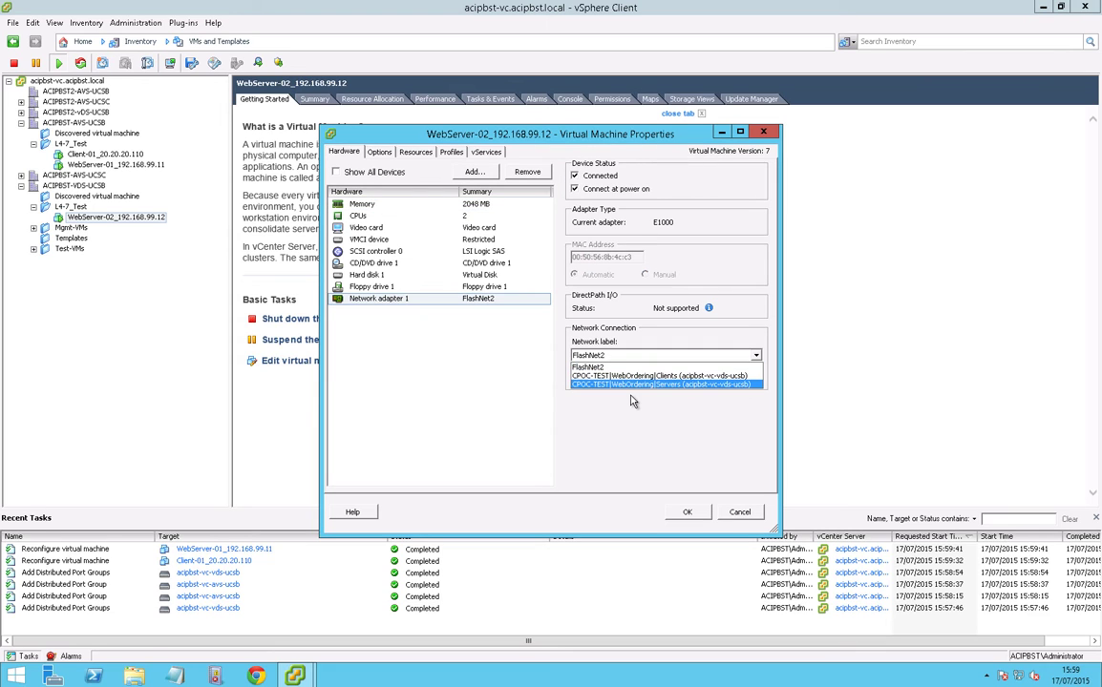
pyautogui.click(634, 386)
pyautogui.click(687, 512)
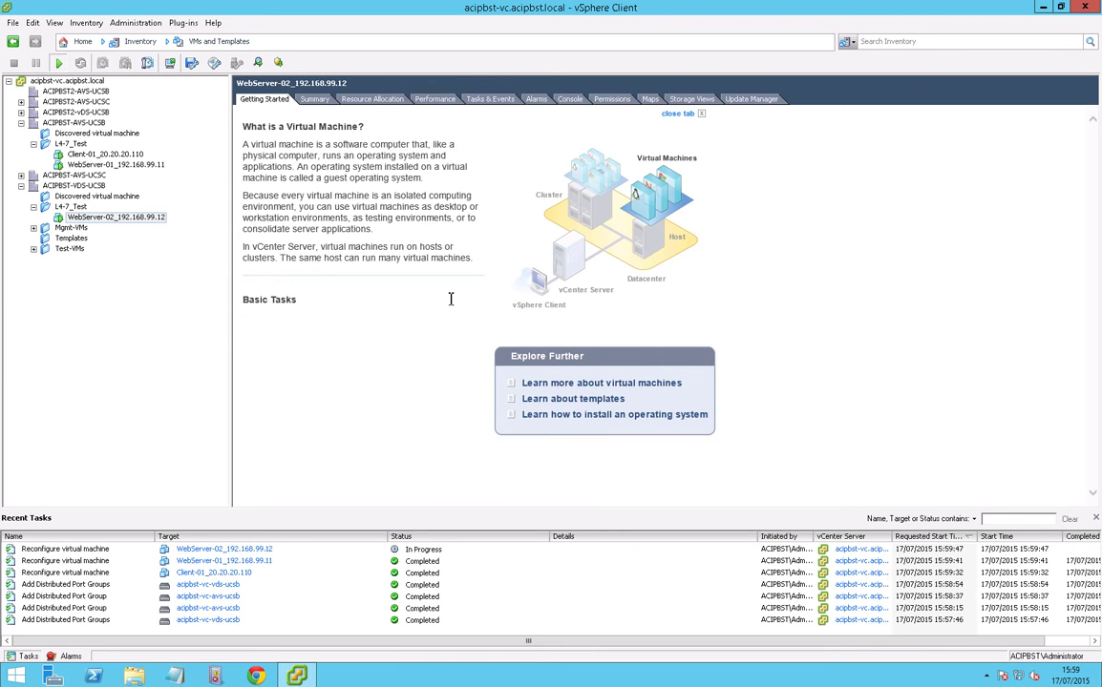
pyautogui.click(120, 154)
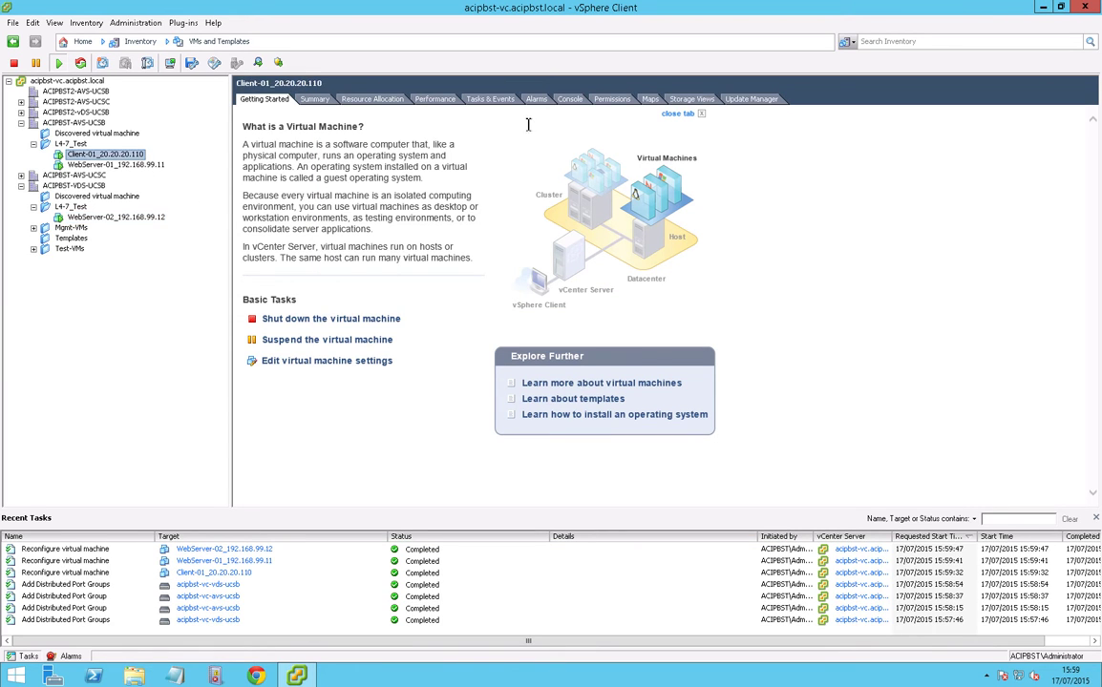
pyautogui.click(569, 99)
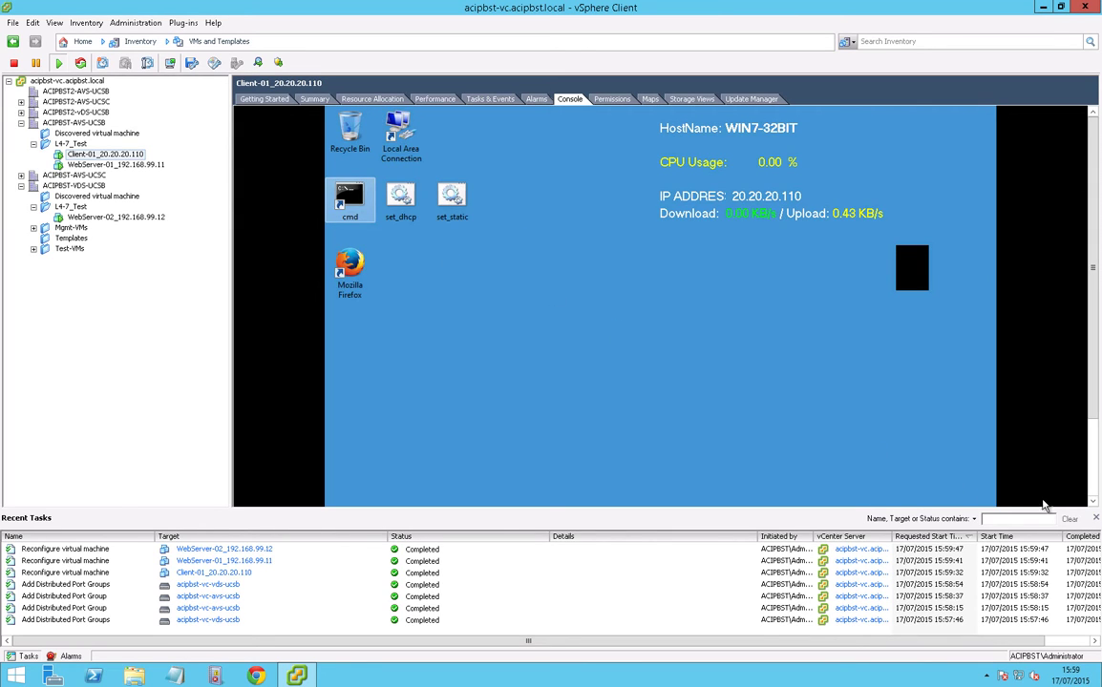
# On Client-01, run ping 20.20.20.1 -t to its gateway in cmd, then select WebServer-01.
pyautogui.click(1094, 519)
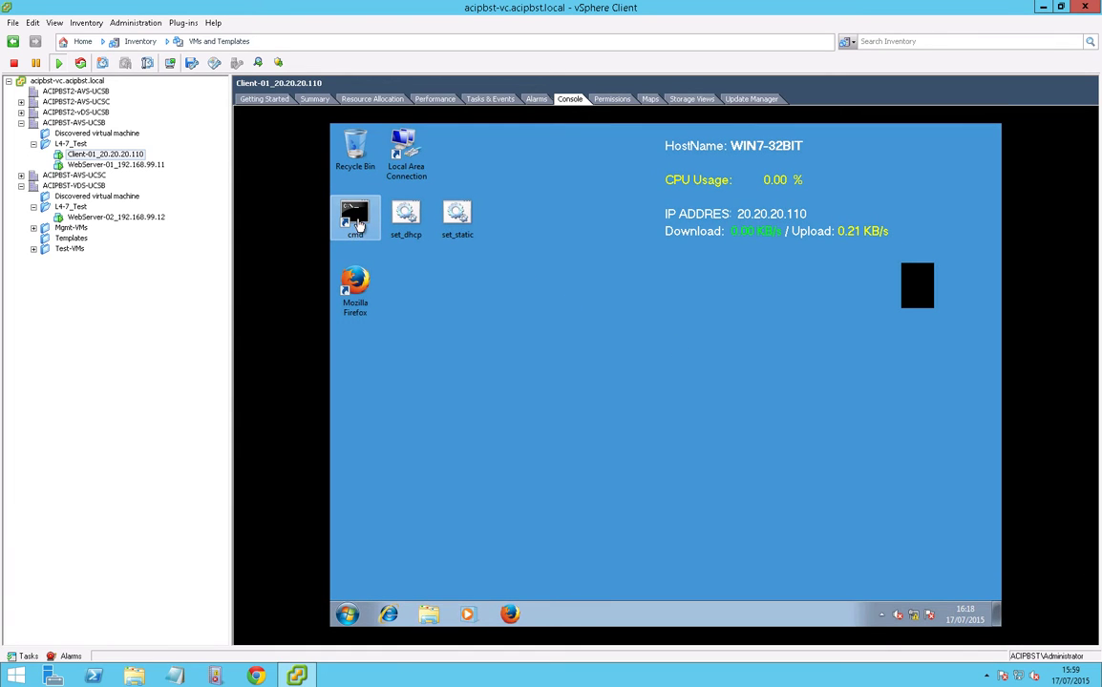
pyautogui.click(359, 223)
pyautogui.doubleClick(359, 223)
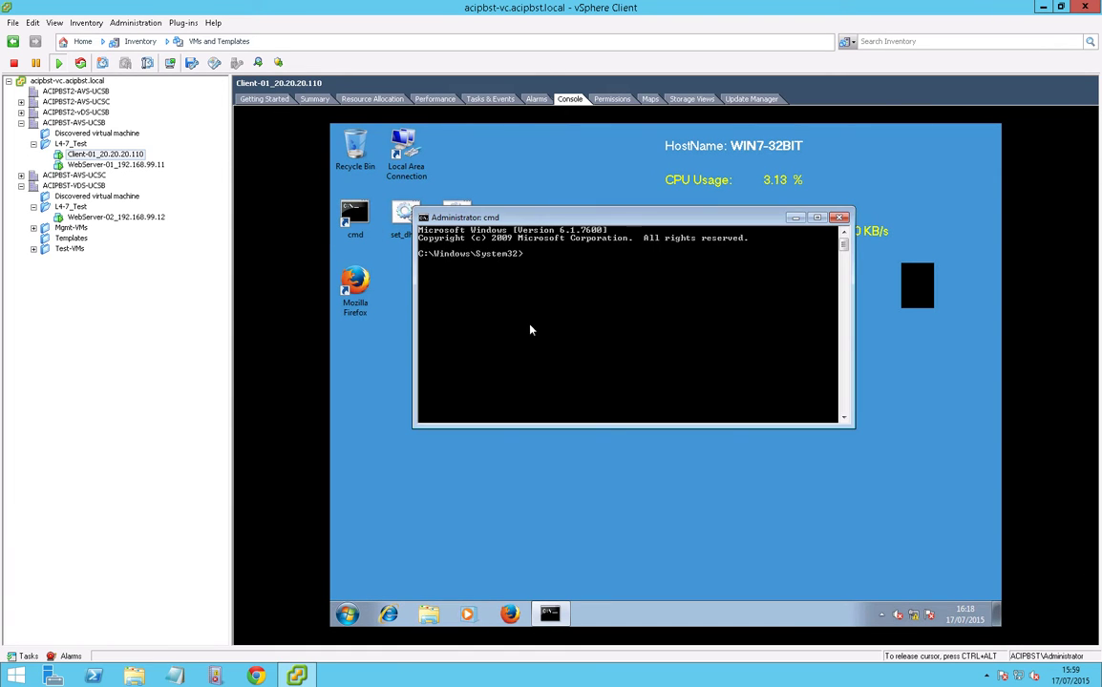
pyautogui.write('ping 192')
pyautogui.moveTo(561, 214); pyautogui.dragTo(598, 315)
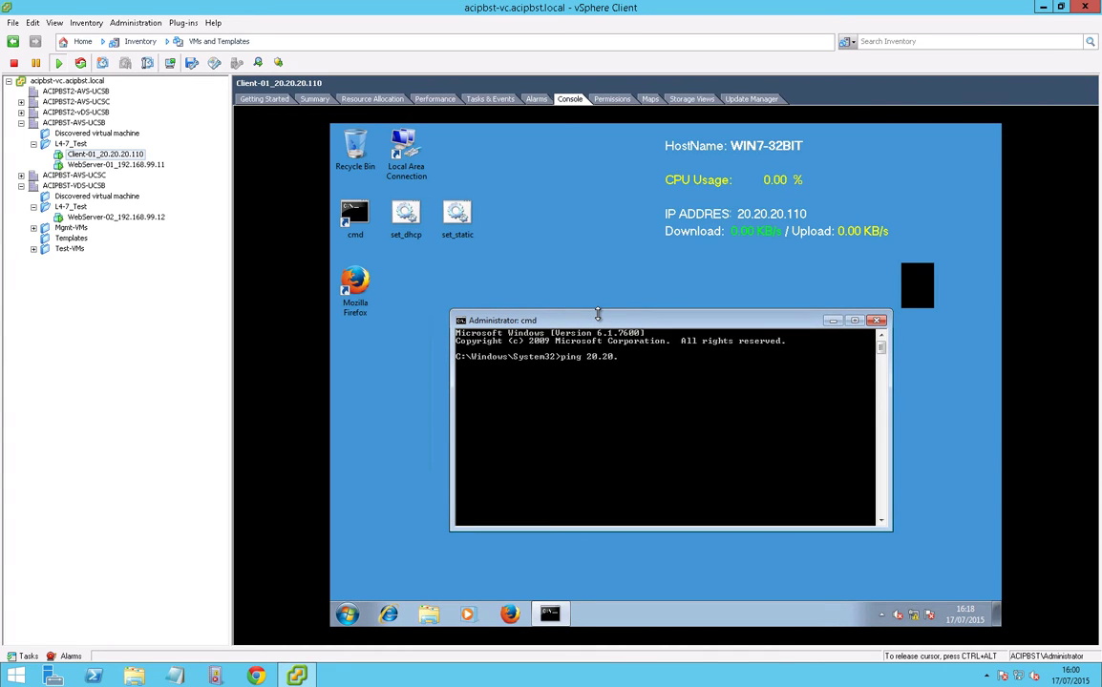
pyautogui.write('t')
pyautogui.press('Return')
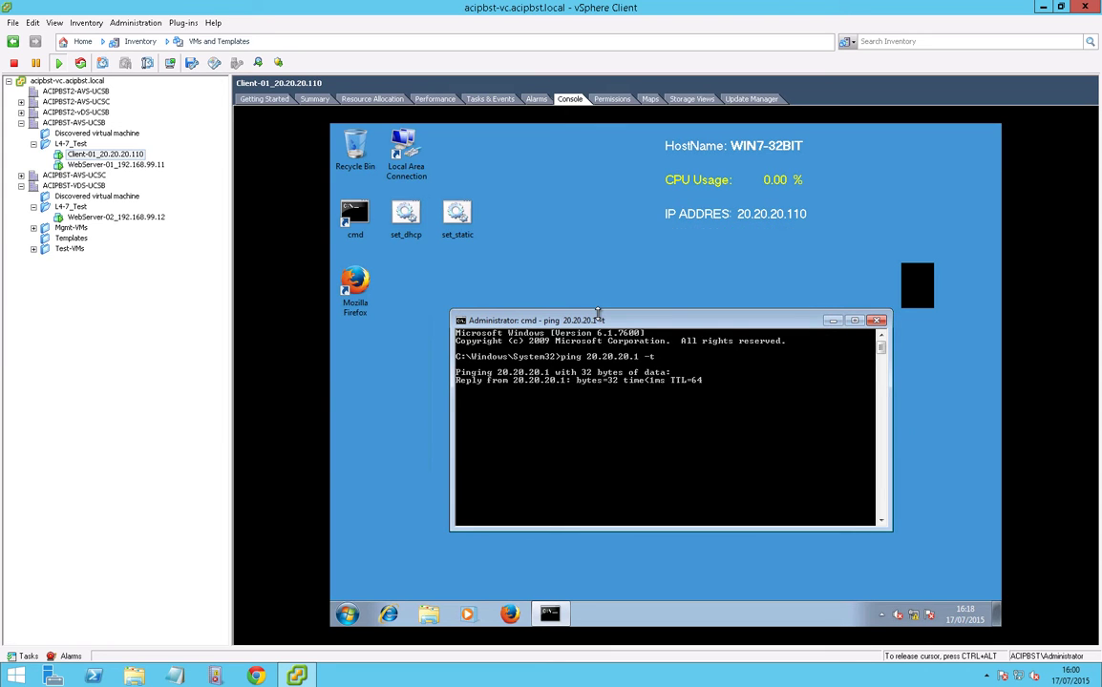
pyautogui.moveTo(597, 315); pyautogui.dragTo(654, 409)
pyautogui.click(100, 166)
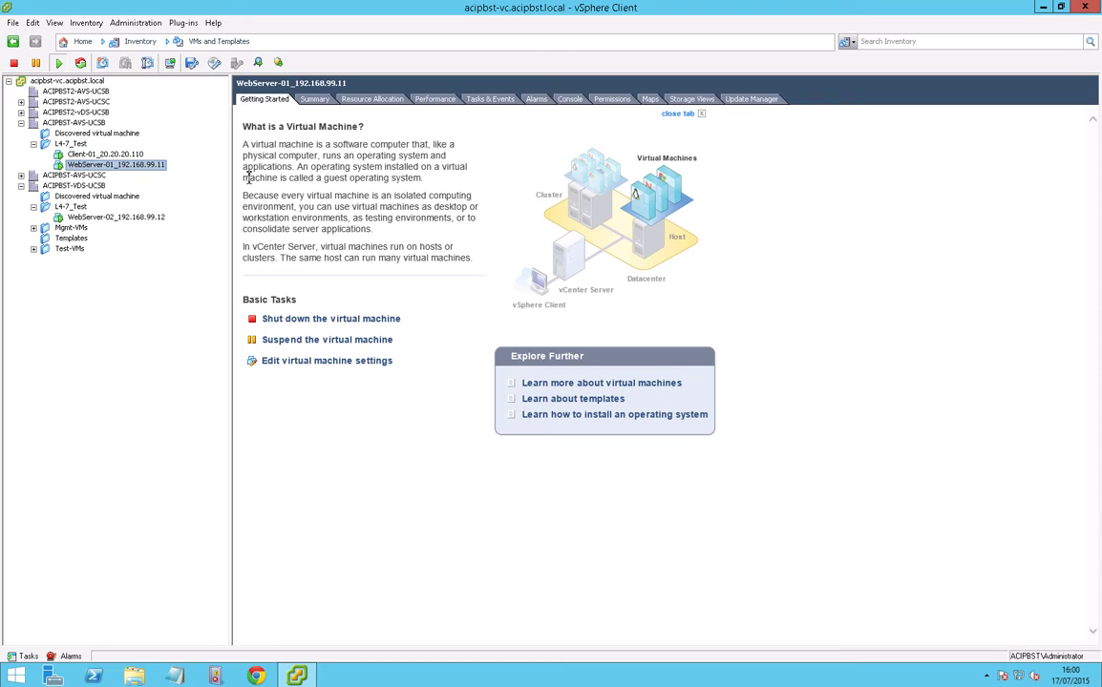
# On WebServer-01's console, run ping 192.168.99.1 -t in cmd, then select WebServer-02.
pyautogui.click(571, 100)
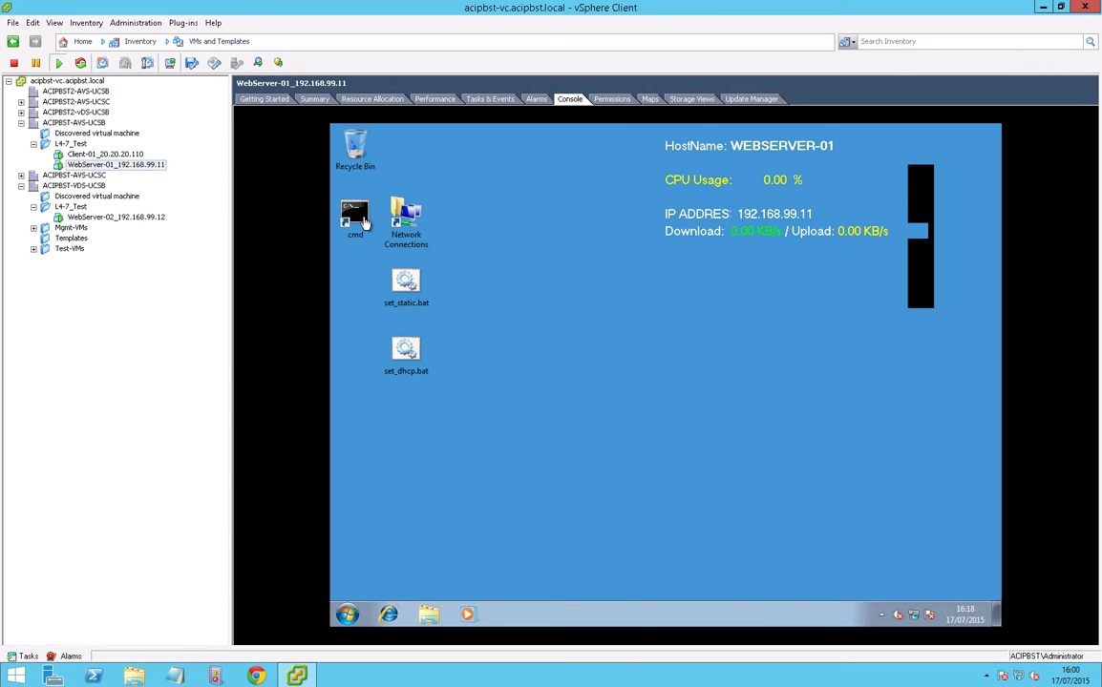
pyautogui.click(358, 218)
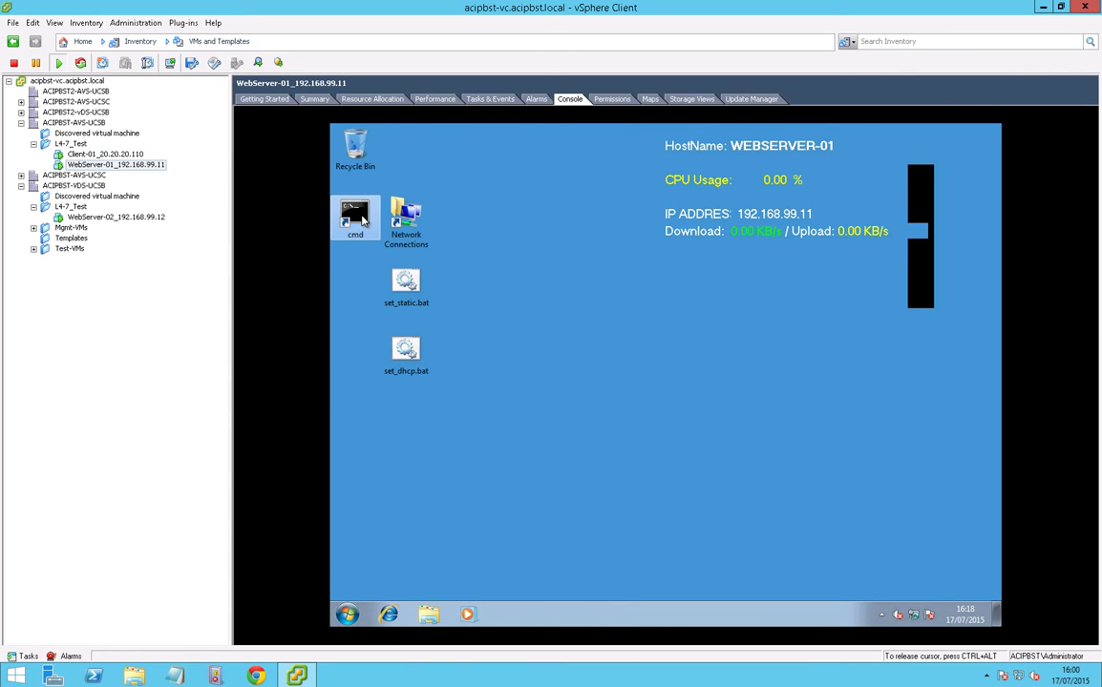
pyautogui.doubleClick(359, 218)
pyautogui.moveTo(629, 187); pyautogui.dragTo(707, 471)
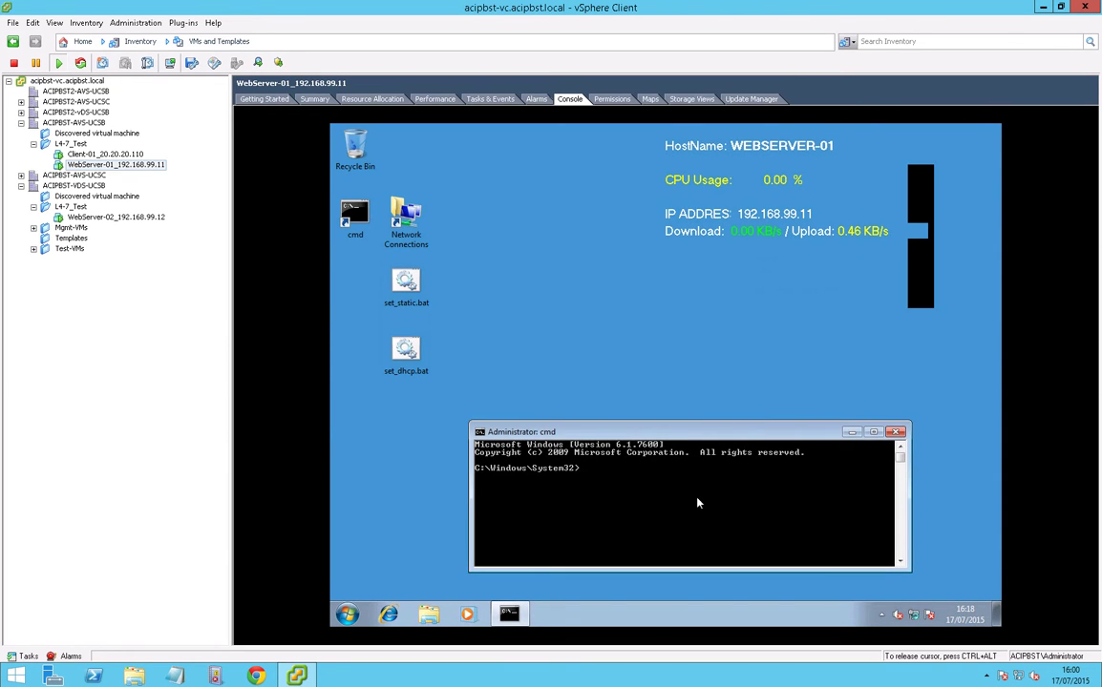
pyautogui.write('ping 192.168.99.1 -t')
pyautogui.press('Return')
pyautogui.moveTo(625, 432); pyautogui.dragTo(637, 452)
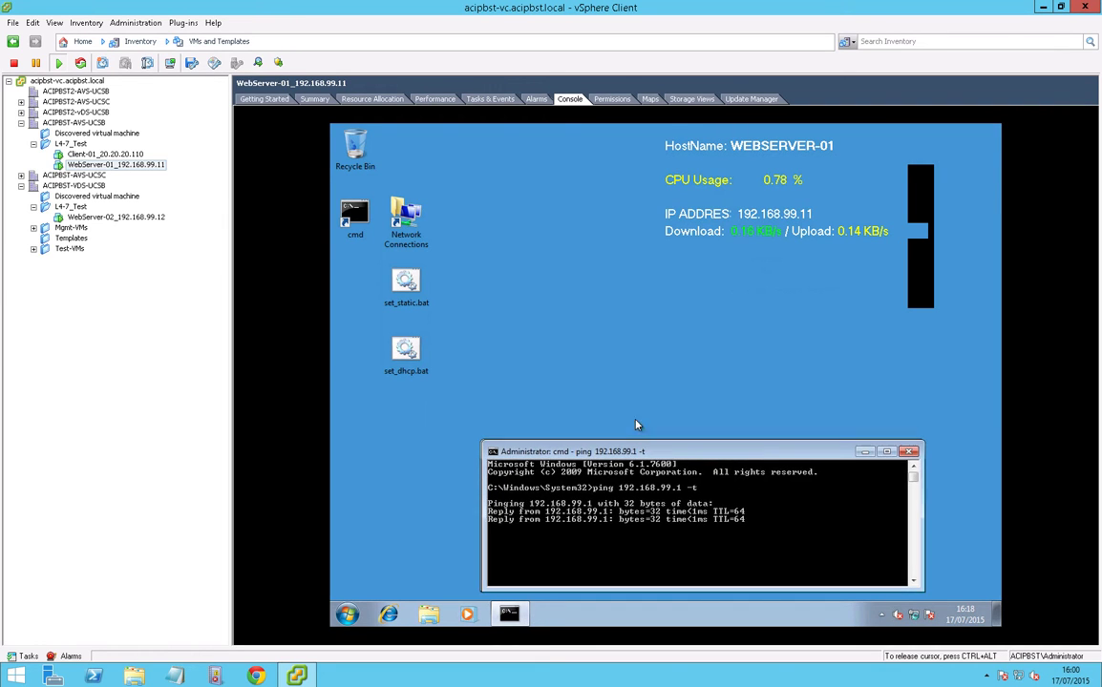
pyautogui.click(116, 216)
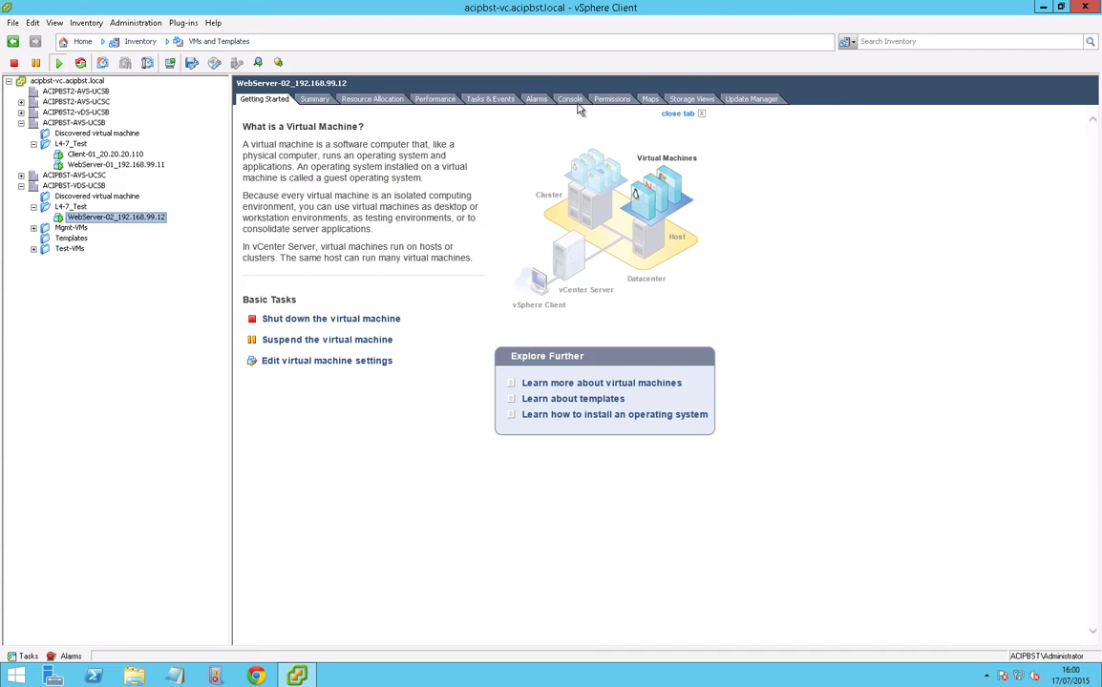
# On WebServer-02's console, open cmd and run ping 192.168.99.1 -t to the gateway.
pyautogui.click(570, 99)
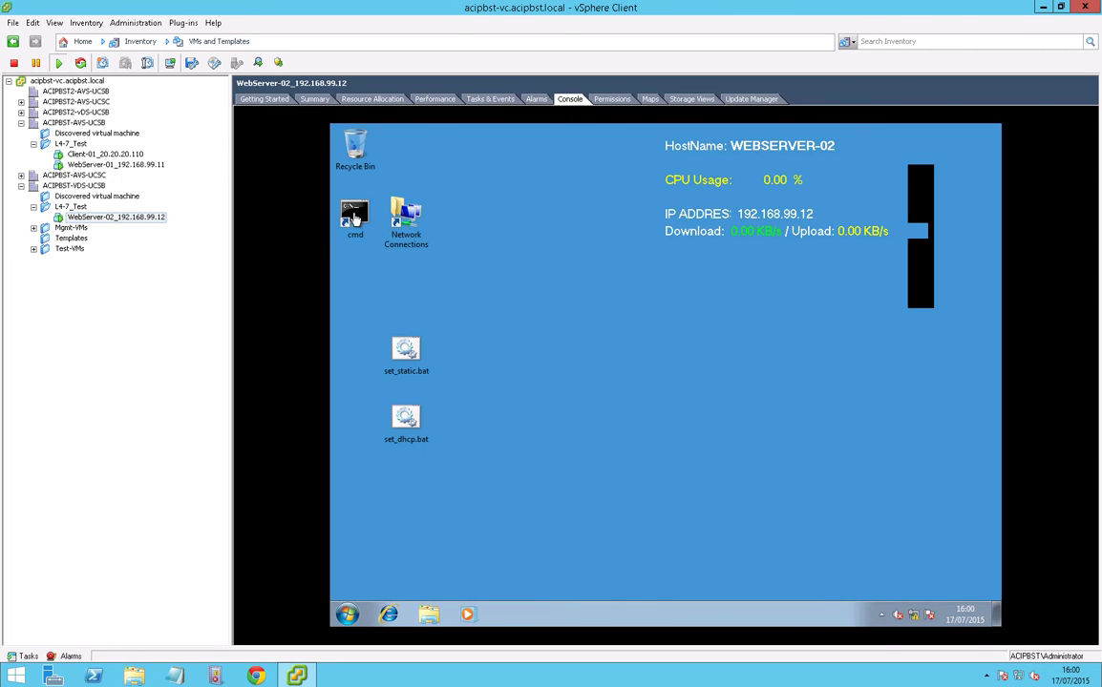
pyautogui.doubleClick(354, 218)
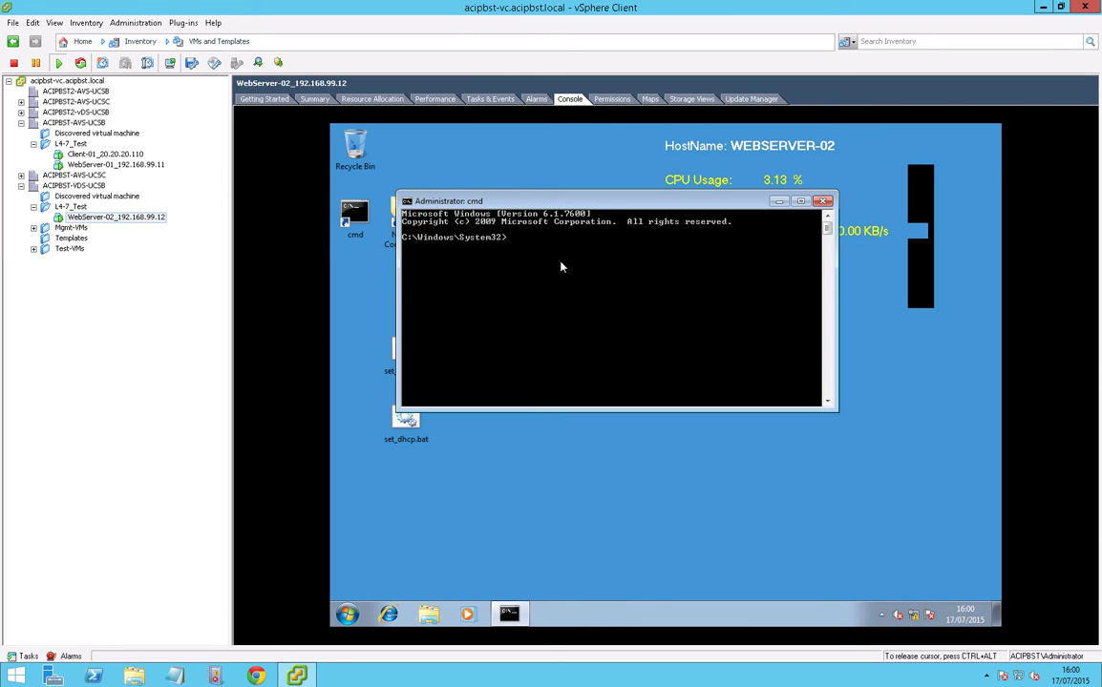
pyautogui.write('ping 192.168.99.1 -t')
pyautogui.press('Return')
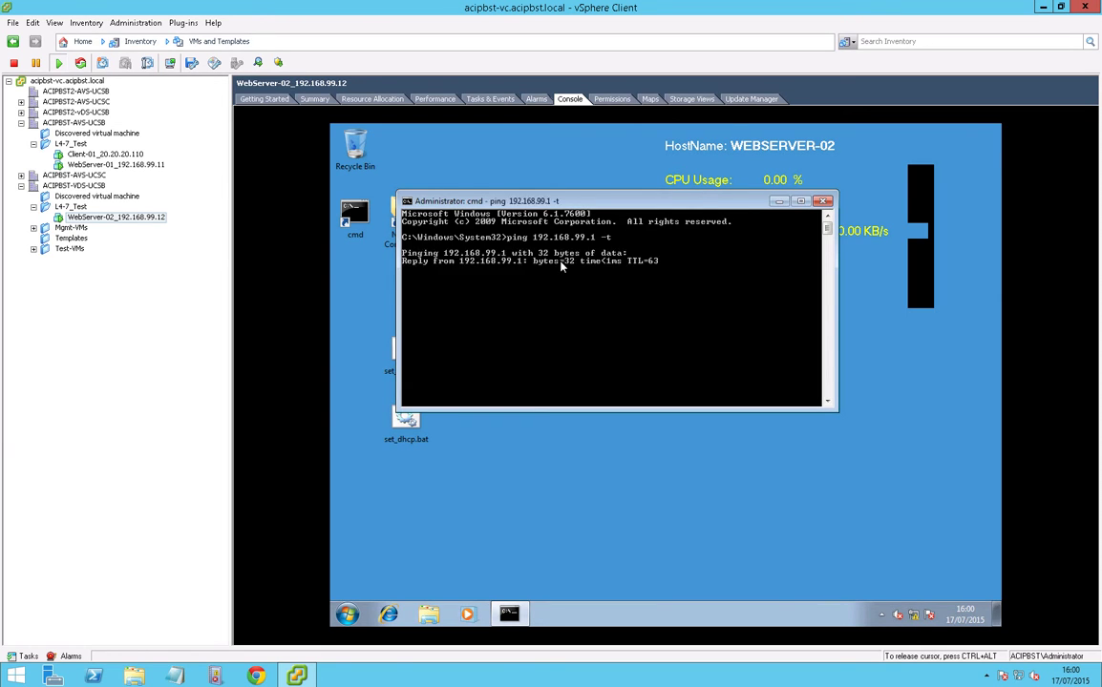
pyautogui.moveTo(596, 207); pyautogui.dragTo(657, 443)
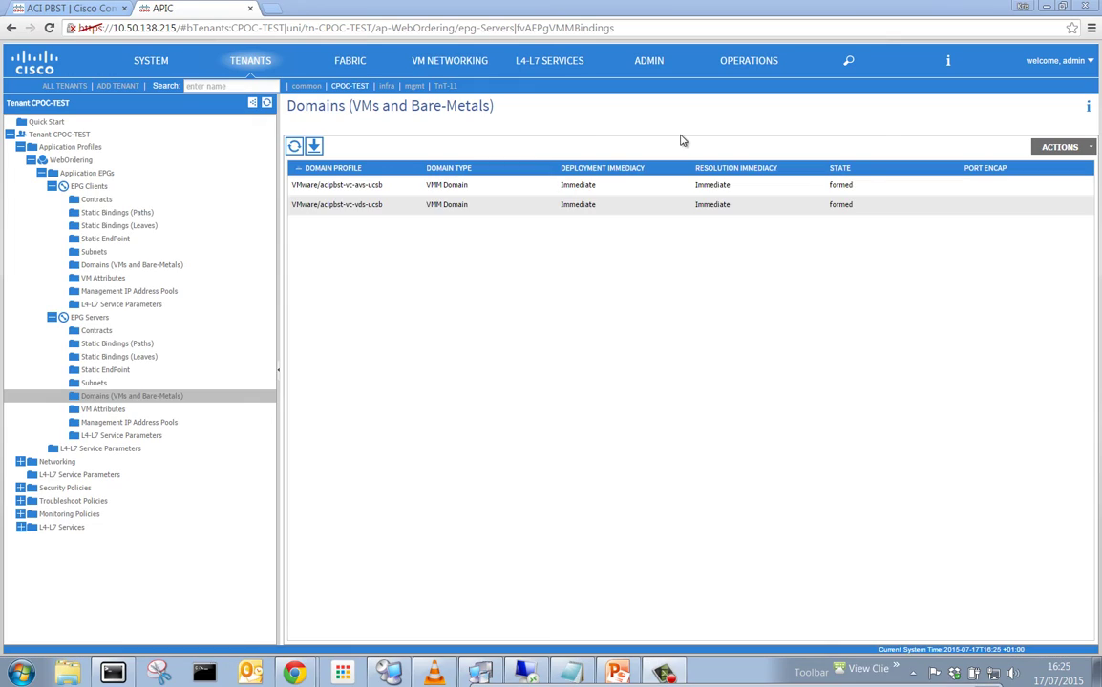
# Check that Client-01 appears as a learned endpoint in the Clients EPG operational view.
pyautogui.click(141, 187)
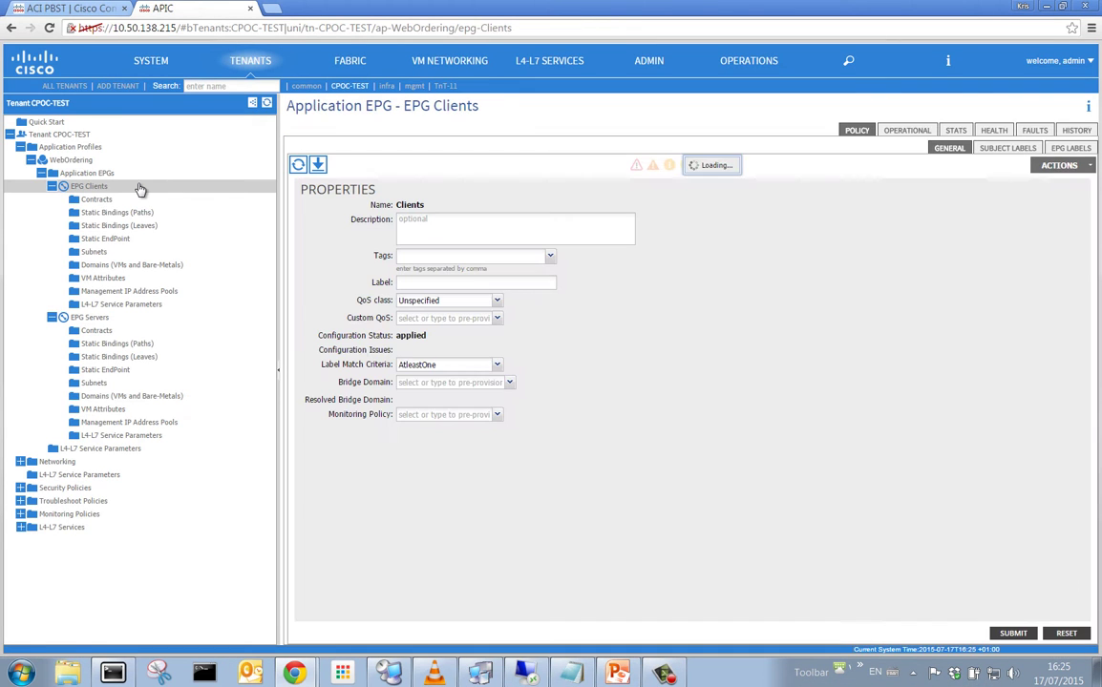
pyautogui.click(906, 131)
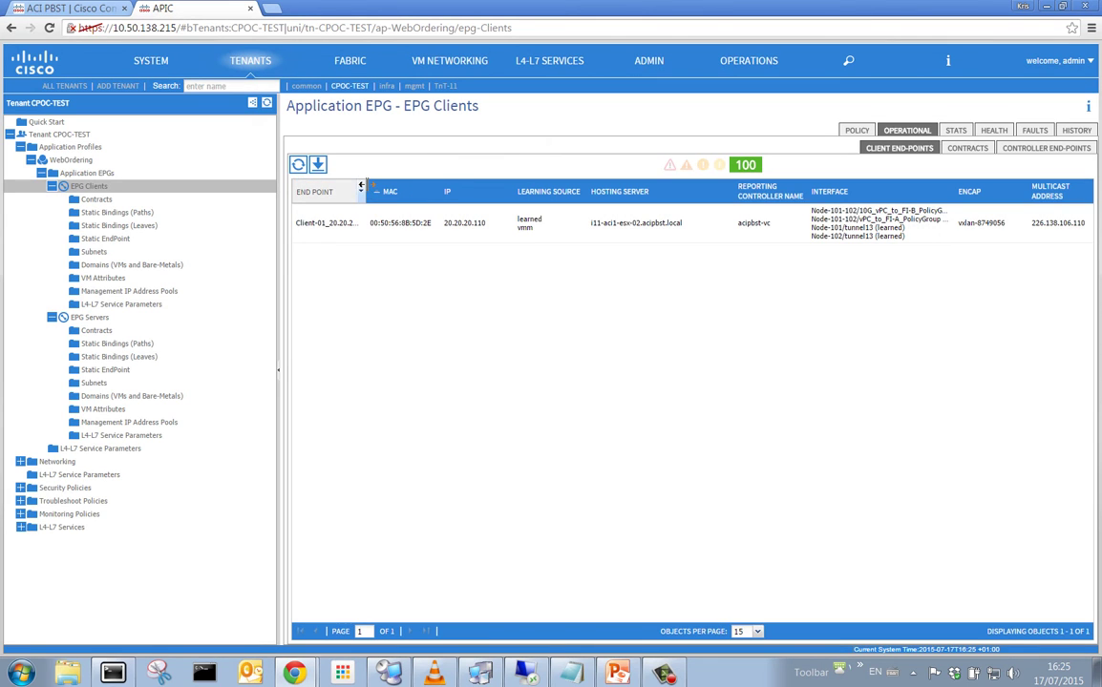
pyautogui.moveTo(382, 189); pyautogui.dragTo(466, 299)
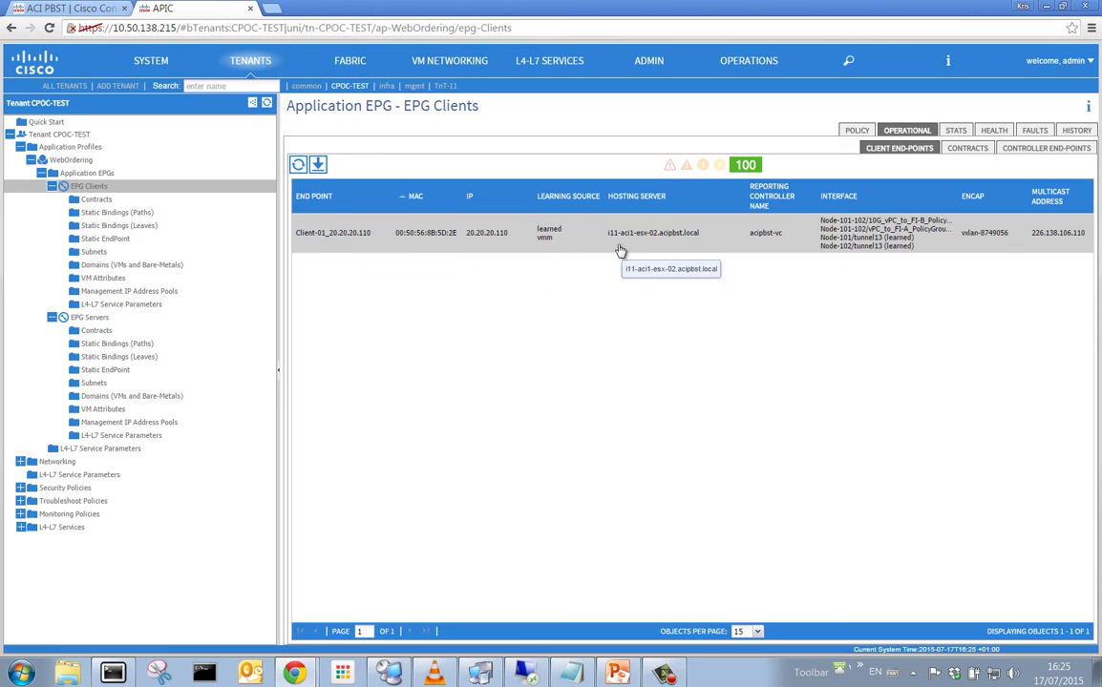
# Check both web servers in the Servers EPG endpoints, view Application EPGs, and return to vSphere.
pyautogui.click(157, 317)
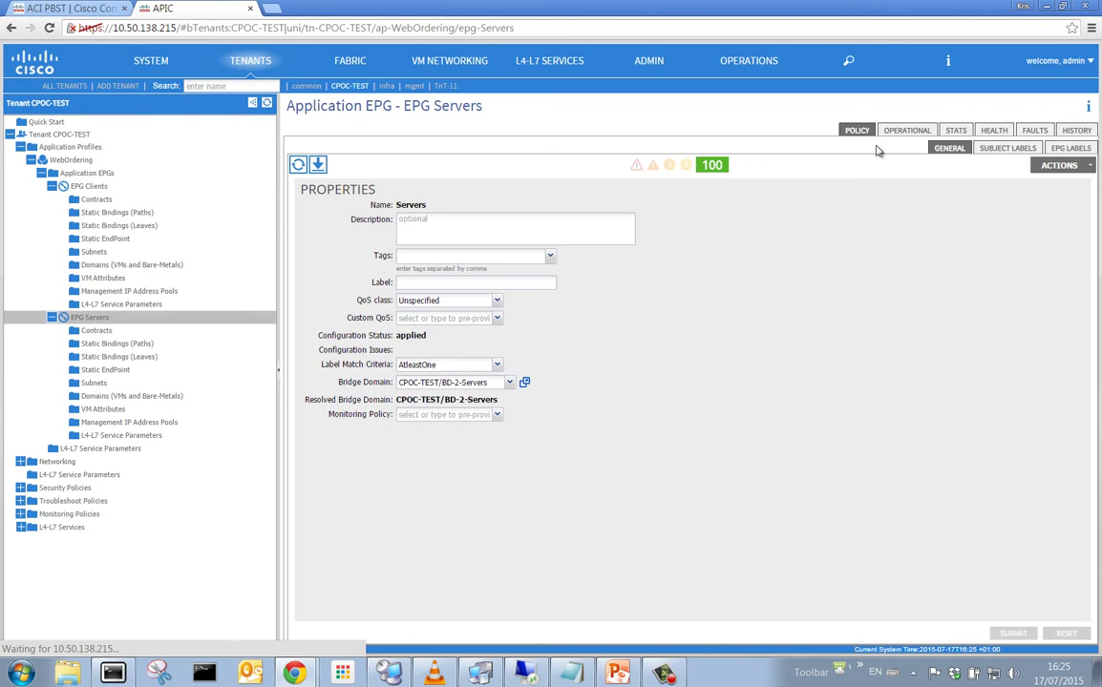
pyautogui.click(905, 132)
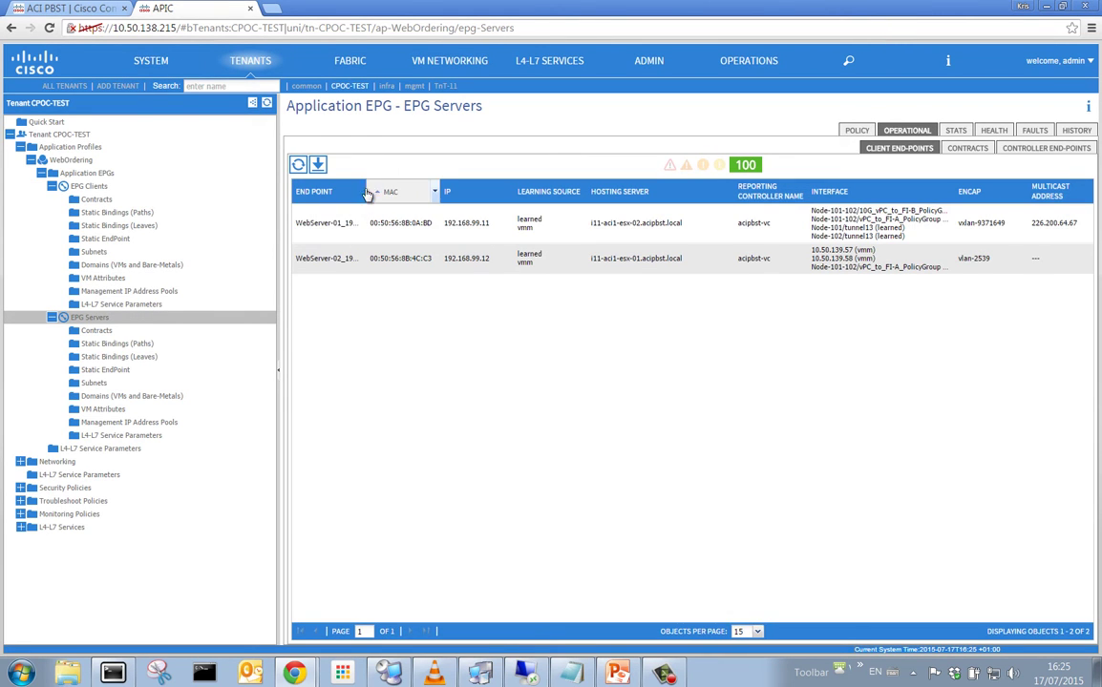
pyautogui.moveTo(373, 187); pyautogui.dragTo(434, 191)
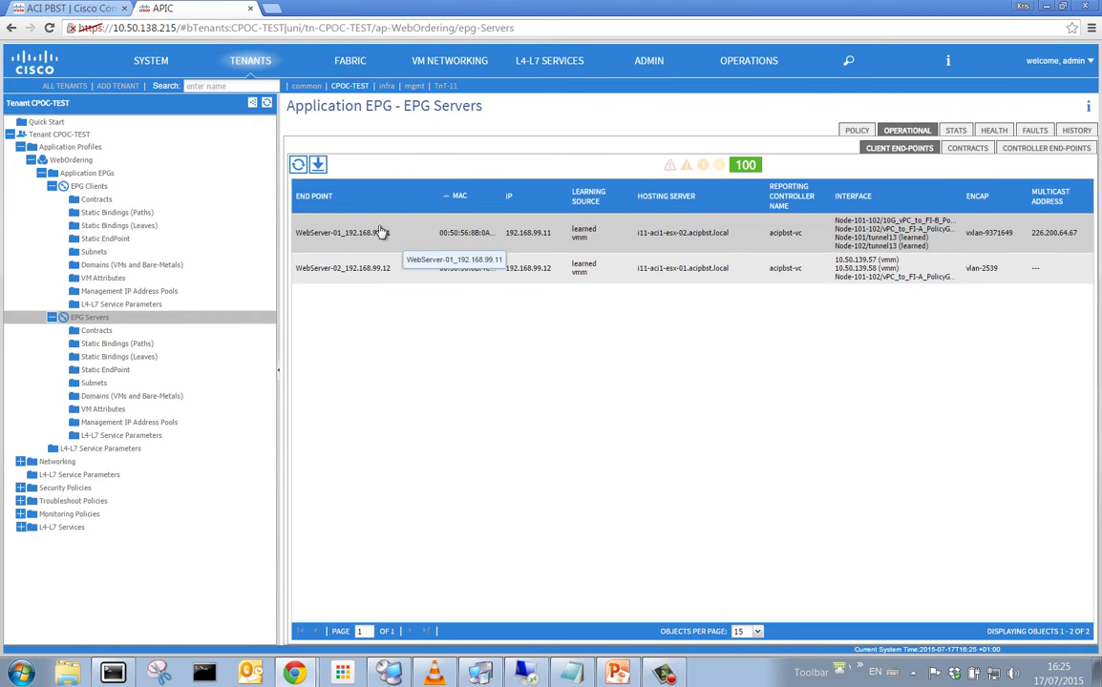
pyautogui.click(74, 174)
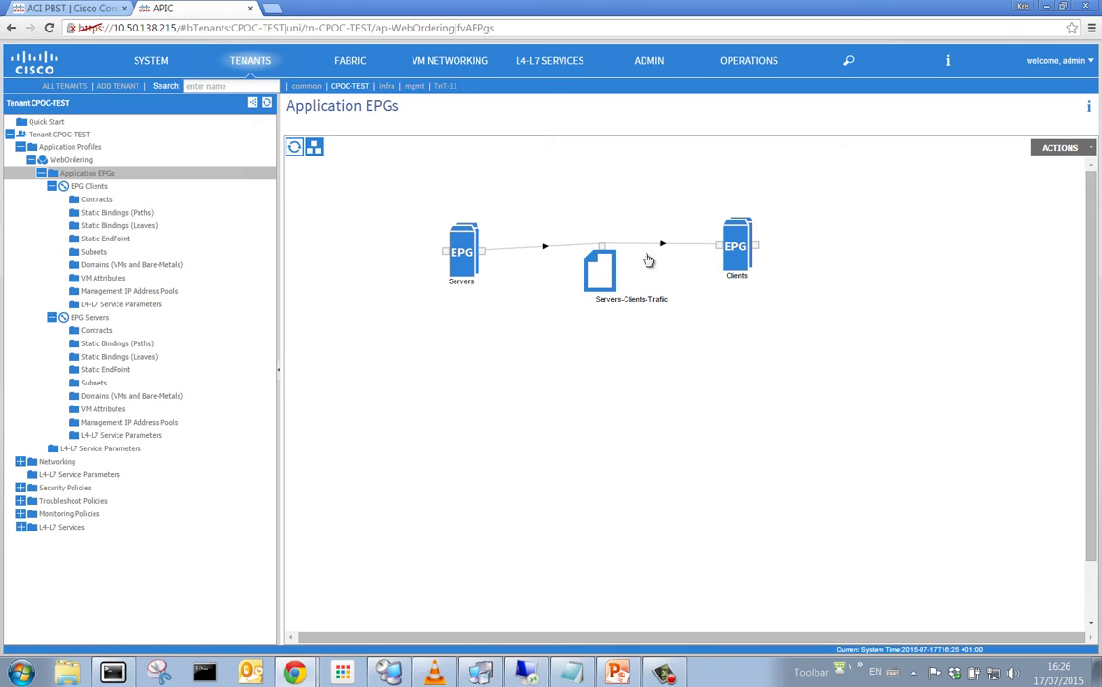
pyautogui.click(503, 678)
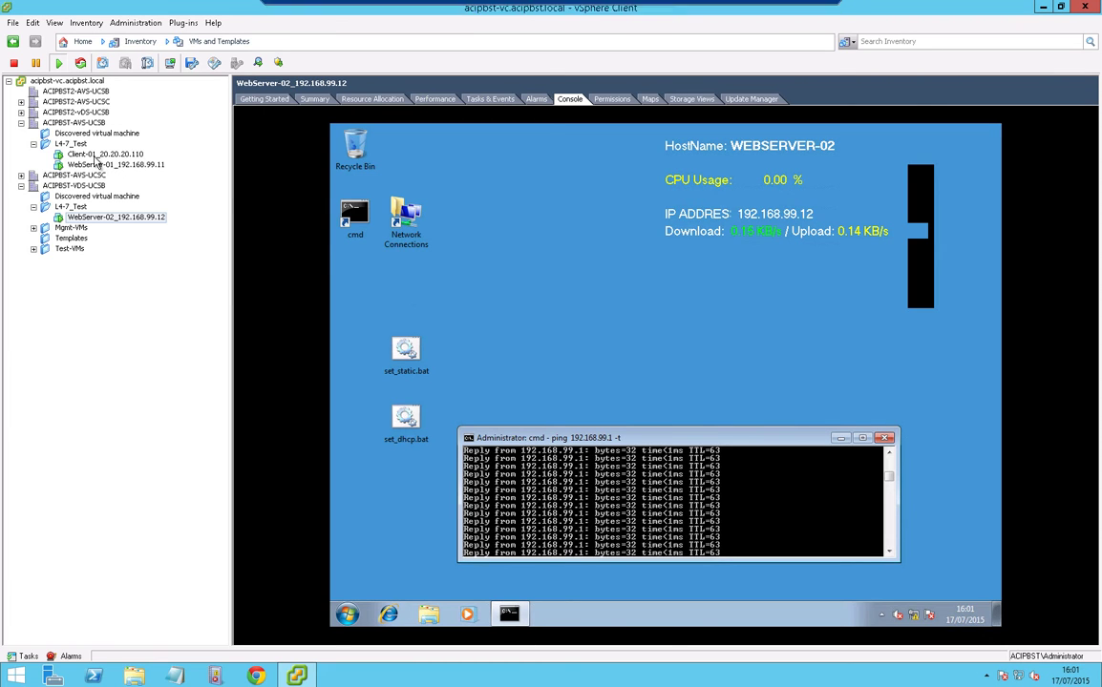
# On Client-01's console, open a new cmd and ping WebServer-01 at 192.168.99.11.
pyautogui.click(104, 154)
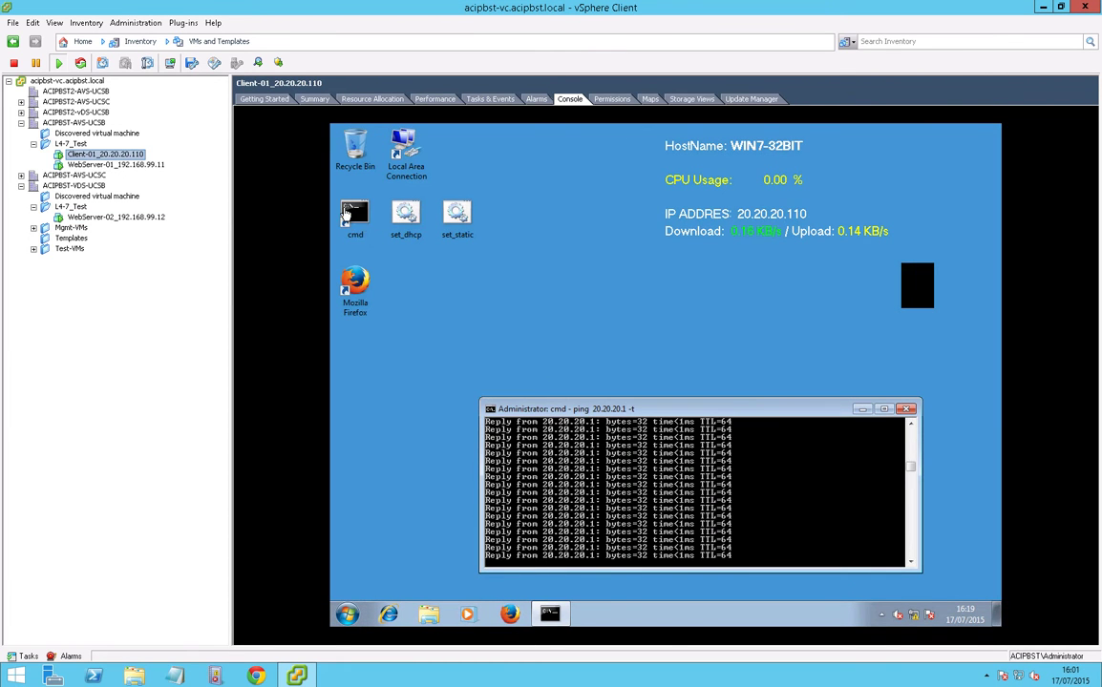
pyautogui.doubleClick(346, 212)
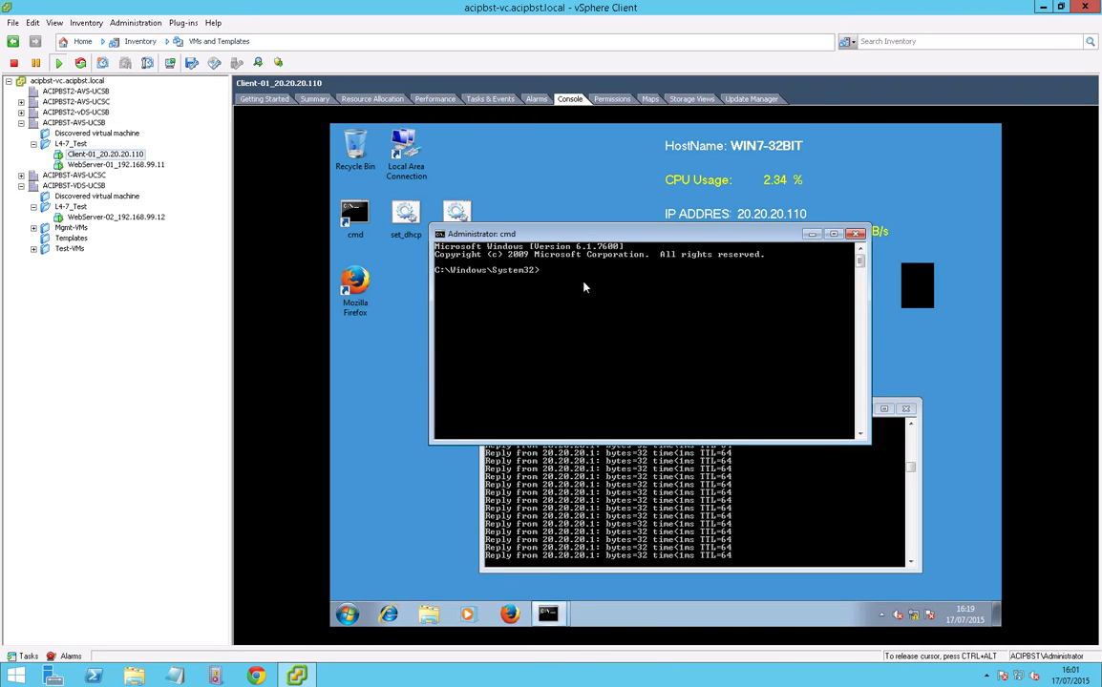
pyautogui.write('indows\\System32>ping 192.1')
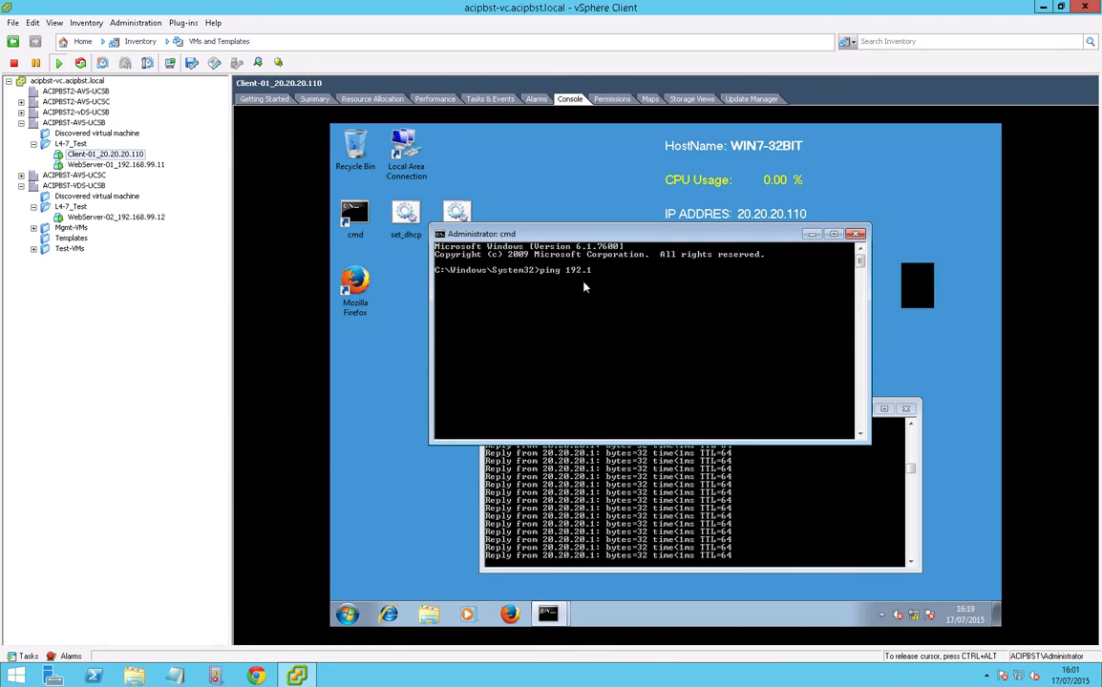
pyautogui.write('68.99.11')
pyautogui.press('Return')
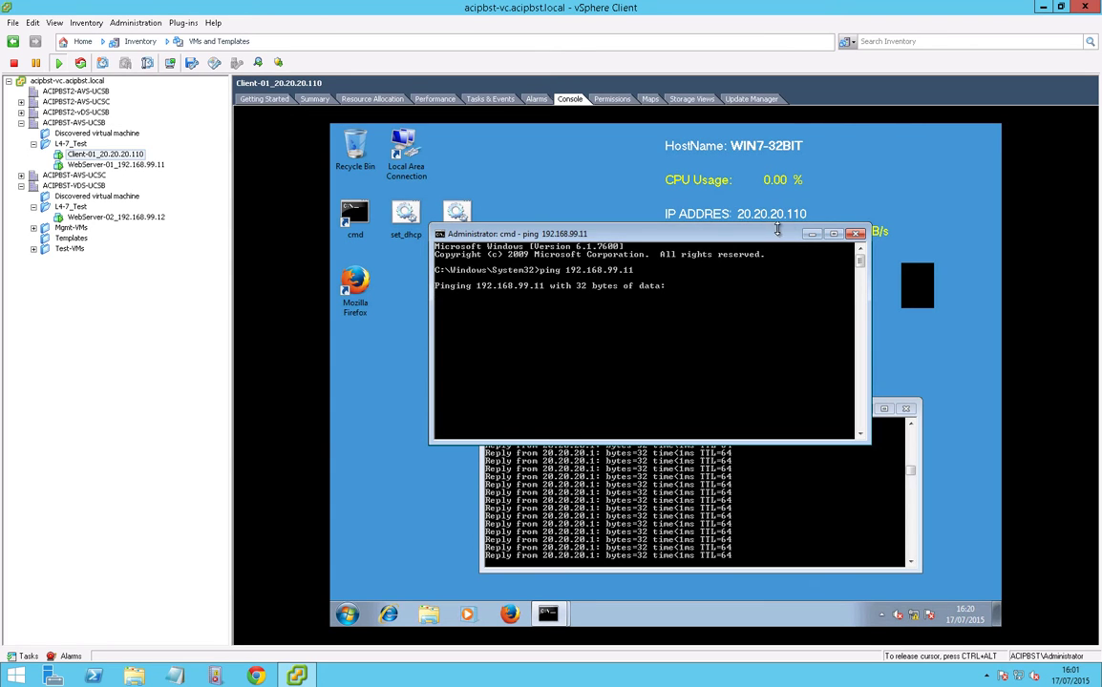
pyautogui.moveTo(789, 253); pyautogui.dragTo(765, 269)
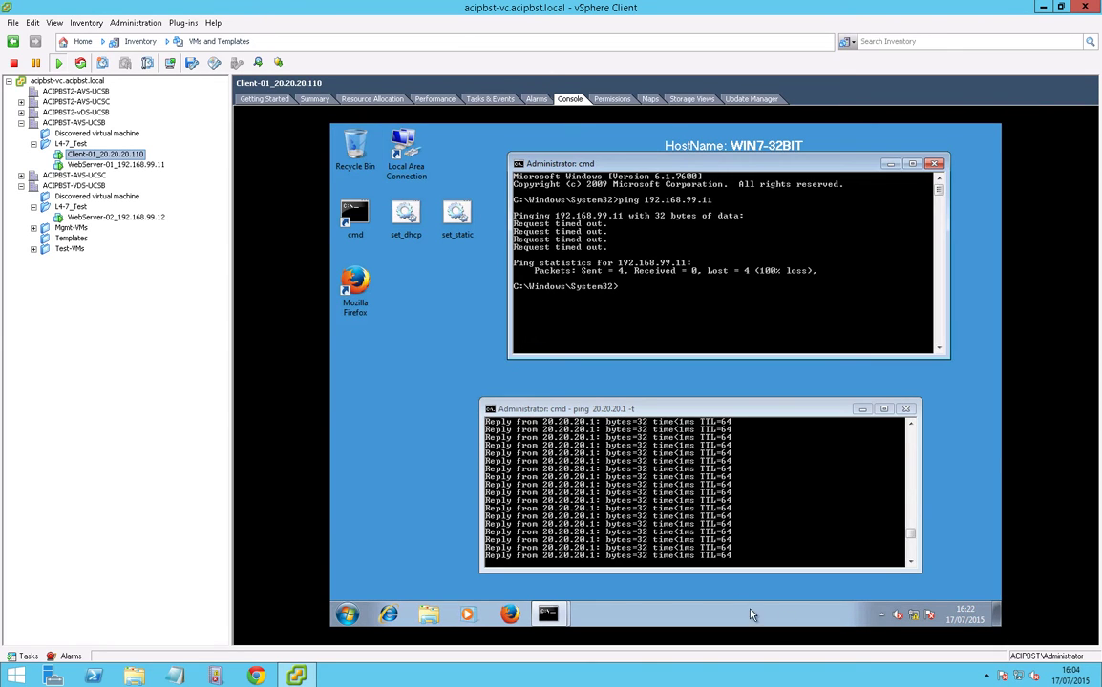
# Repeat the ping to 192.168.99.11 twice until it succeeds with 0% loss.
pyautogui.click(689, 315)
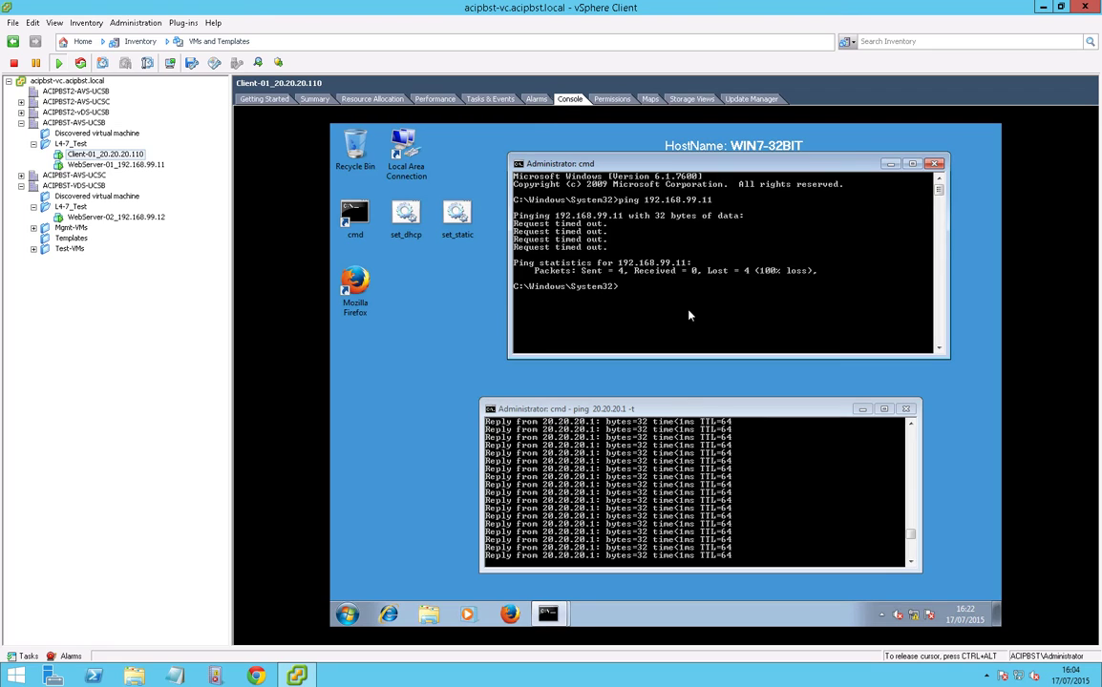
pyautogui.press('Up')
pyautogui.press('Return')
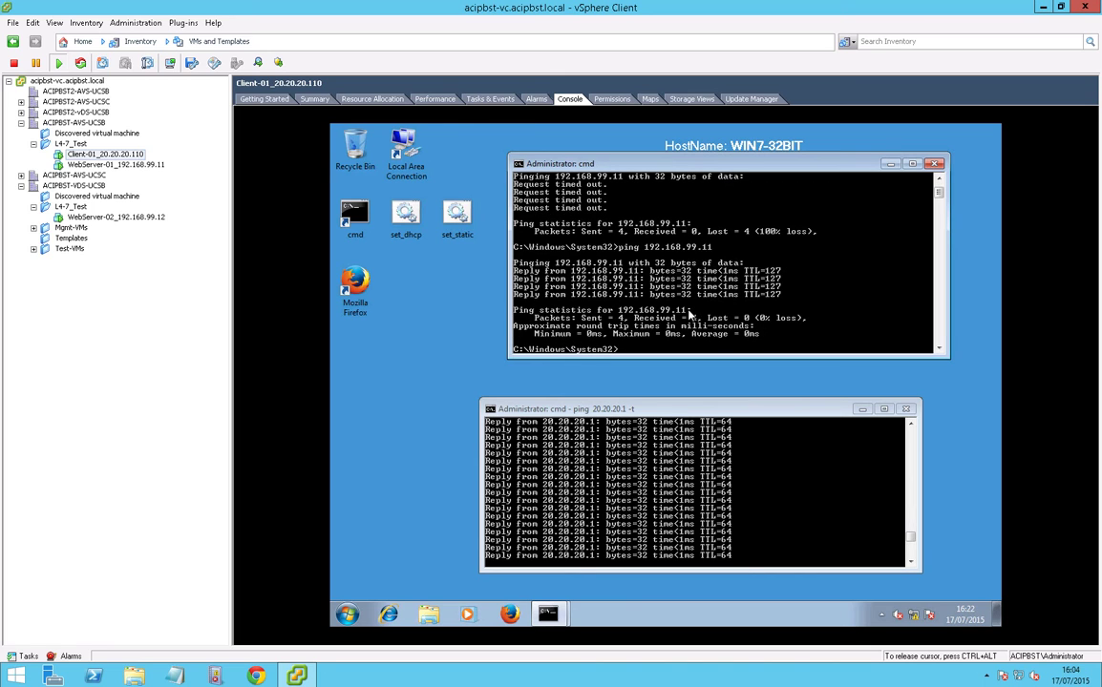
pyautogui.press('Up')
pyautogui.press('Return')
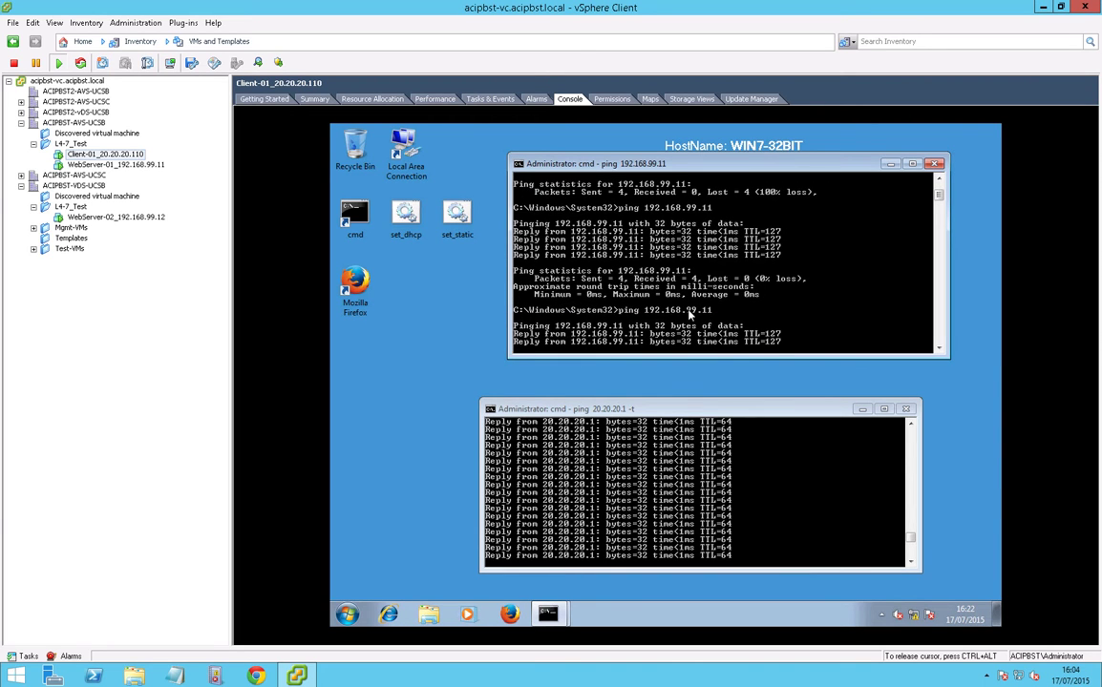
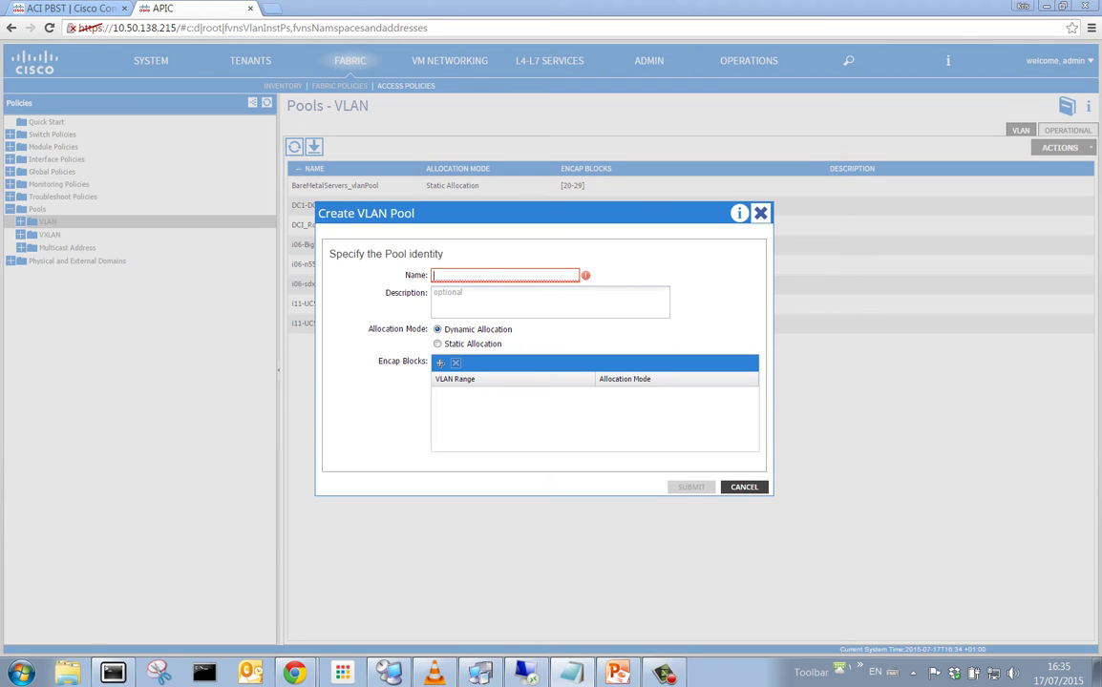
# Create VLAN pool i06-BigIP-01_vlanPool with a dynamic encap block of VLANs 40–49.
pyautogui.write('i06-BigIP-01_vlanPool')
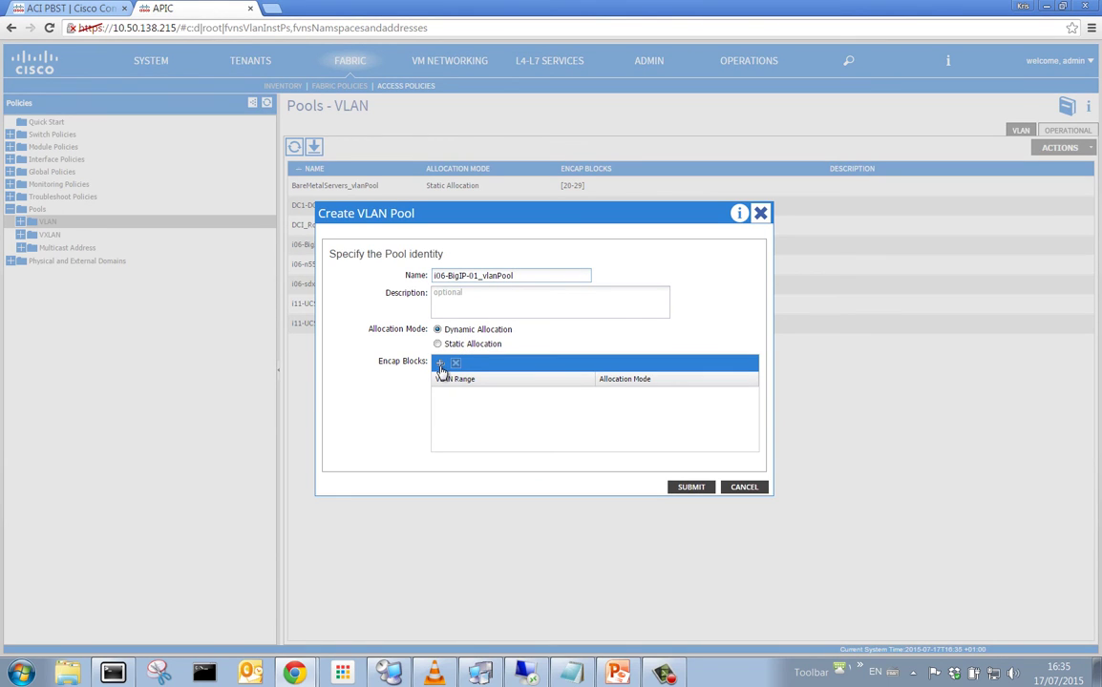
pyautogui.click(441, 366)
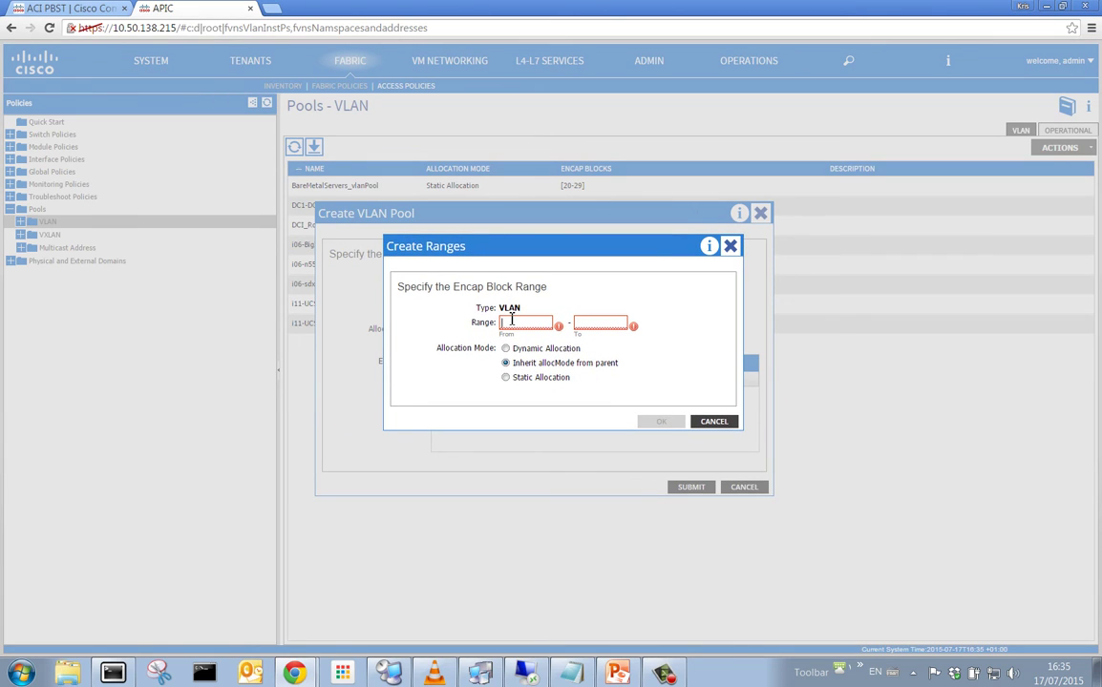
pyautogui.write('40')
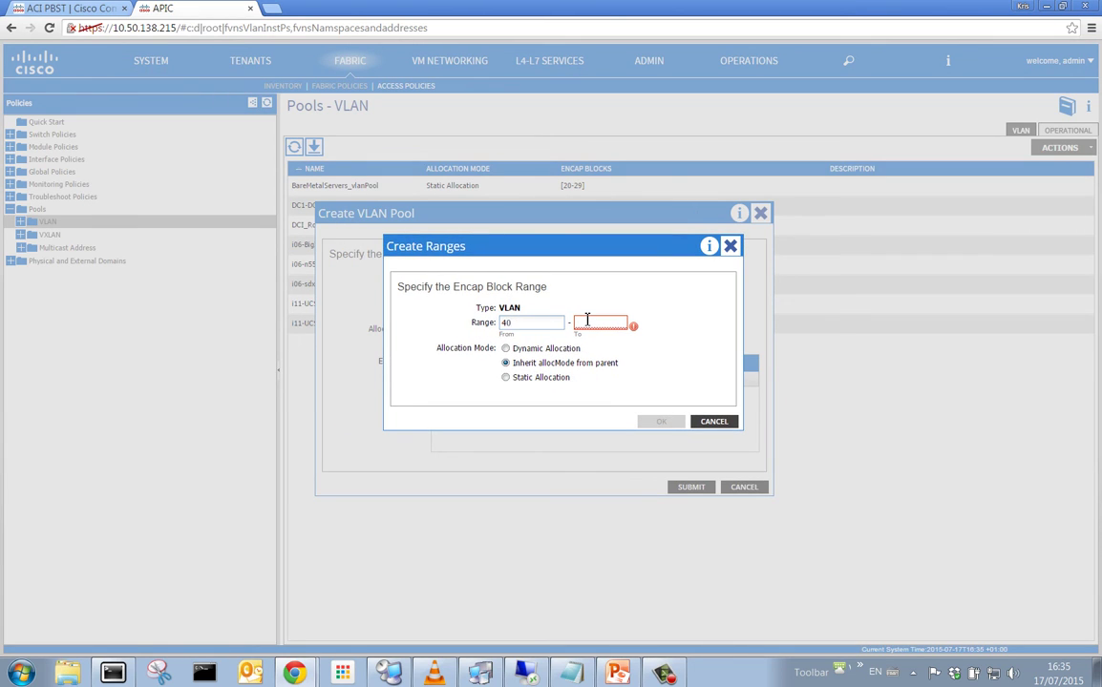
pyautogui.write('49')
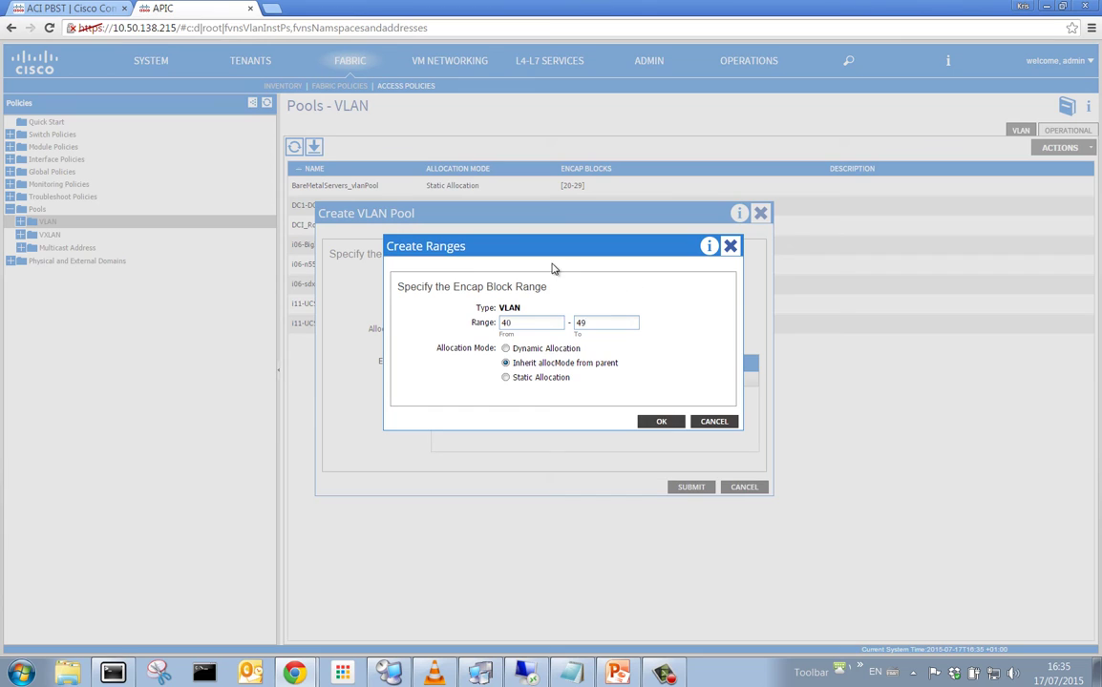
pyautogui.click(506, 349)
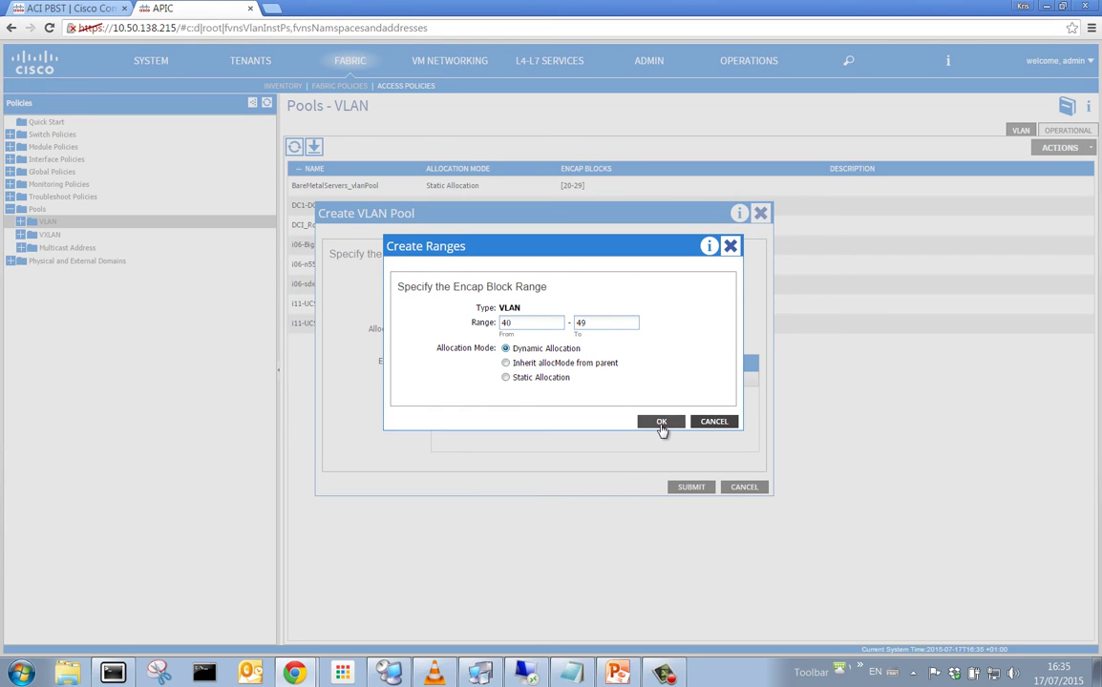
pyautogui.click(660, 422)
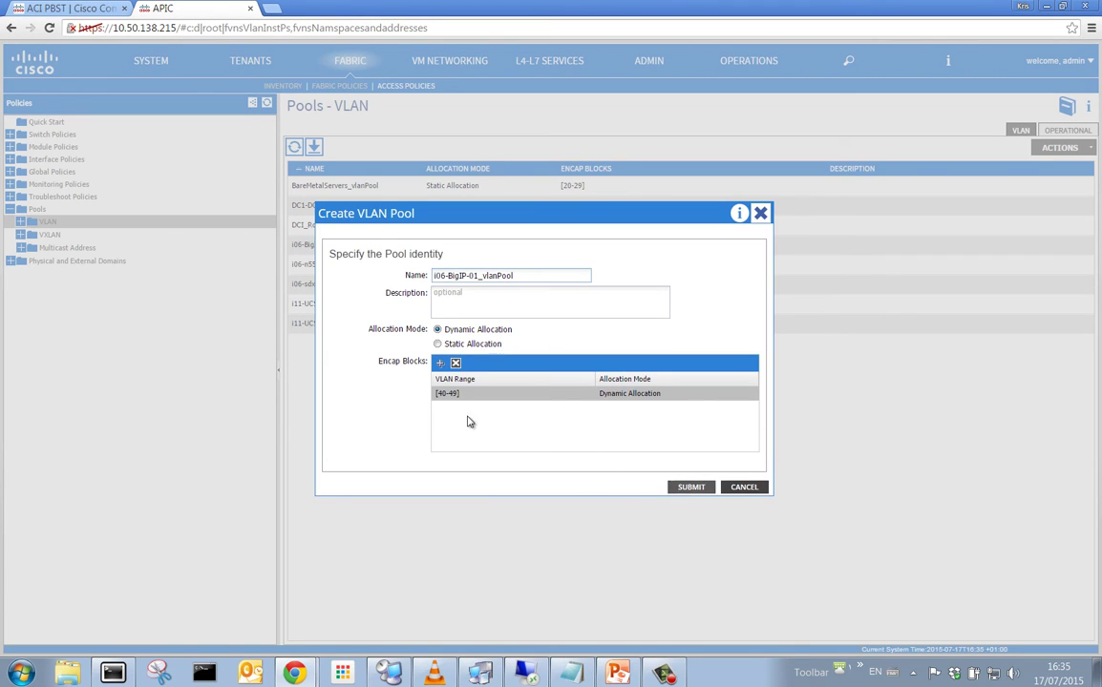
pyautogui.click(691, 488)
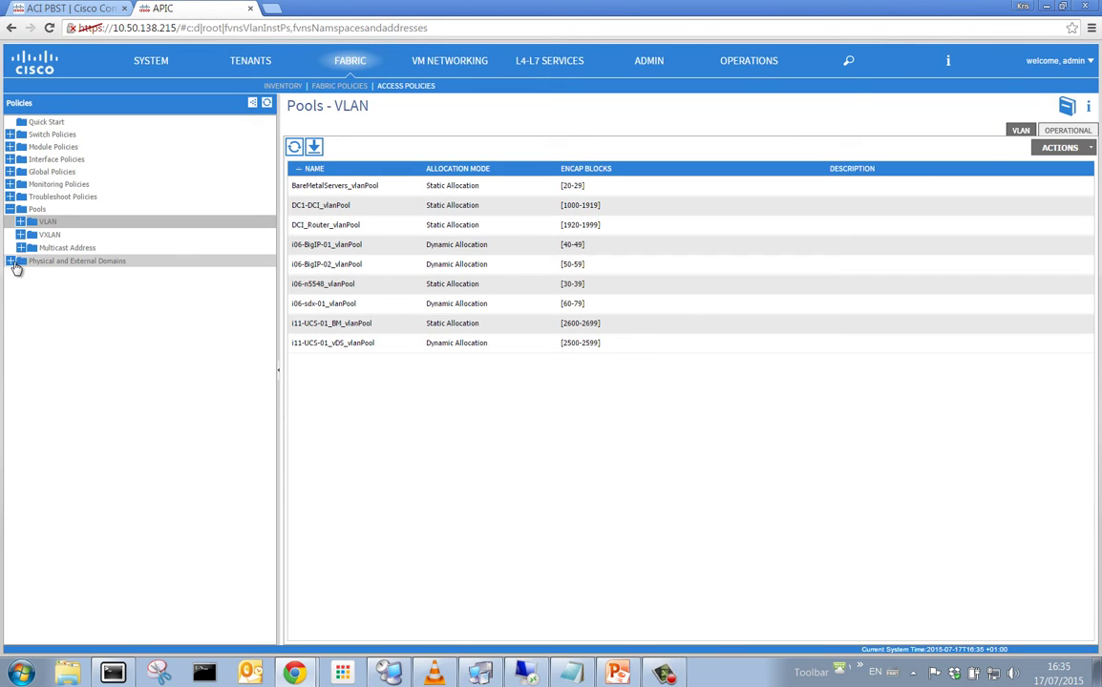
pyautogui.click(11, 262)
# Add physical domain i06-BigIP-01_PhyDomain bound to the i06-BigIP-01_vlanPool VLAN pool.
pyautogui.click(58, 273)
pyautogui.rightClick(63, 274)
pyautogui.click(107, 283)
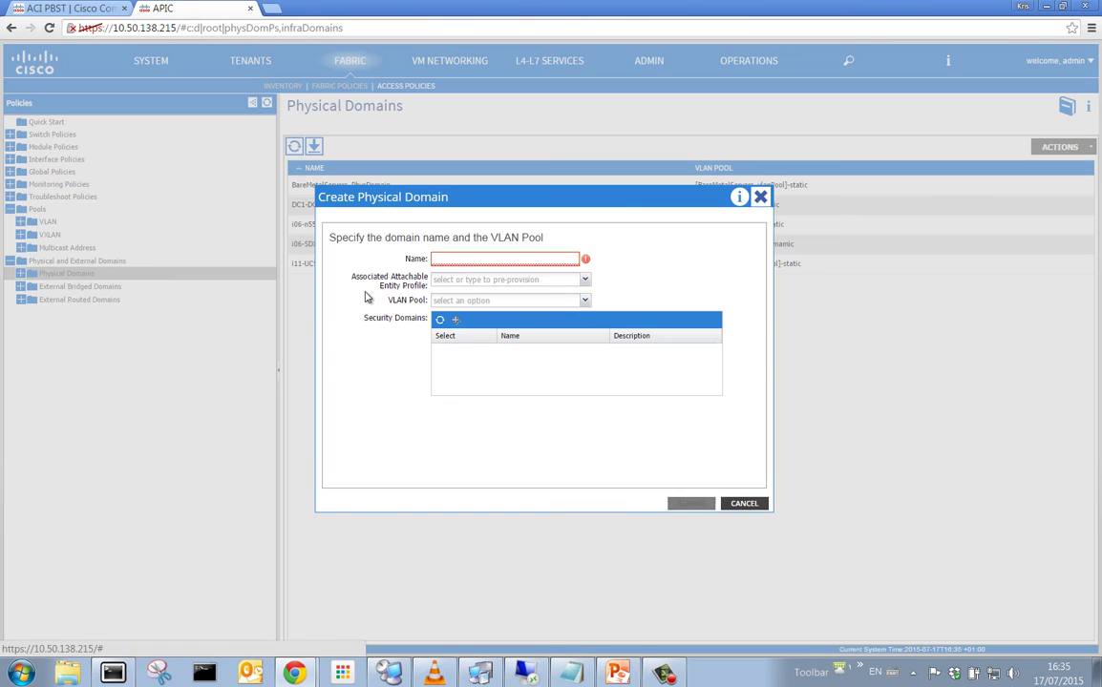
pyautogui.click(487, 258)
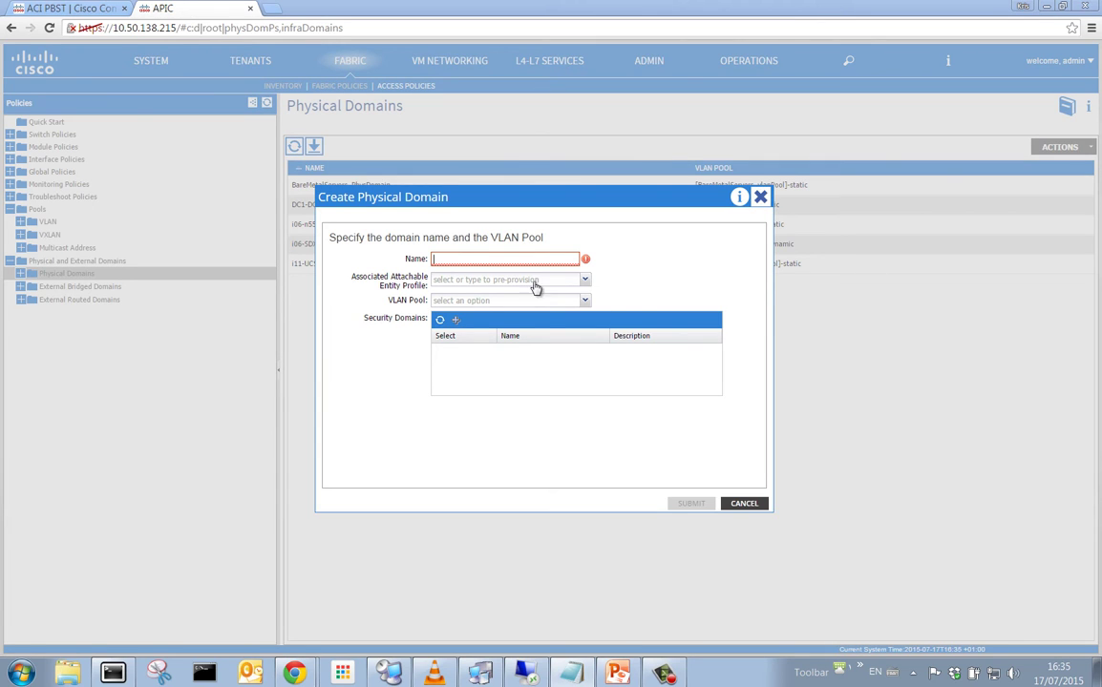
pyautogui.write('i06-BigIP-01_PhyDomain')
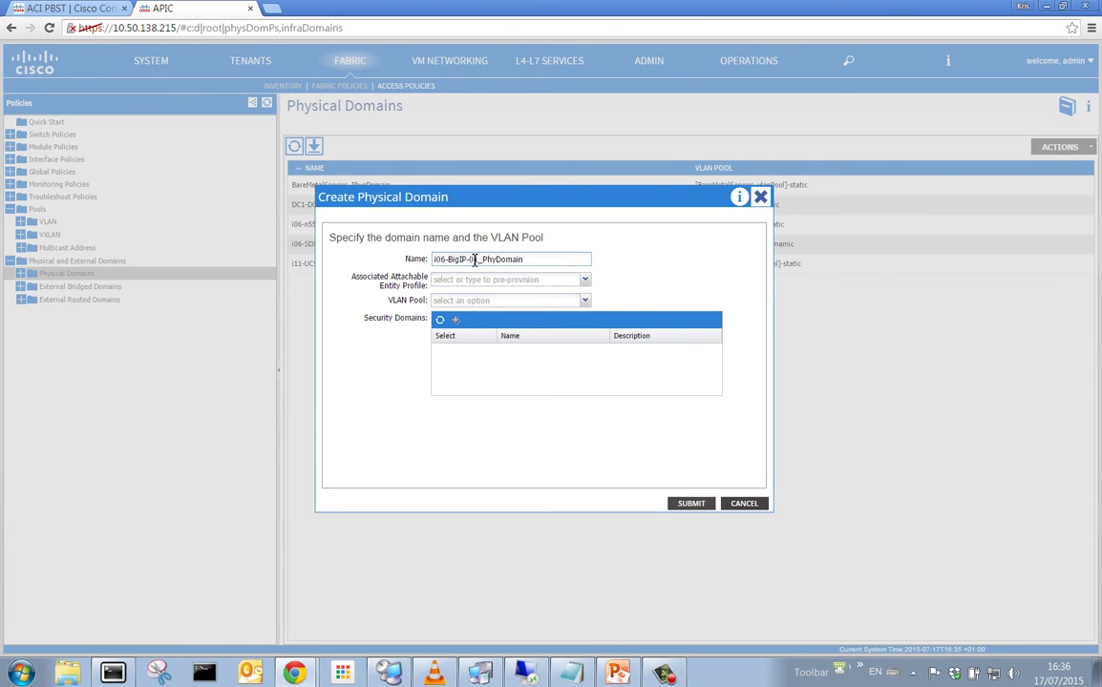
pyautogui.moveTo(483, 260); pyautogui.dragTo(524, 260)
pyautogui.click(487, 302)
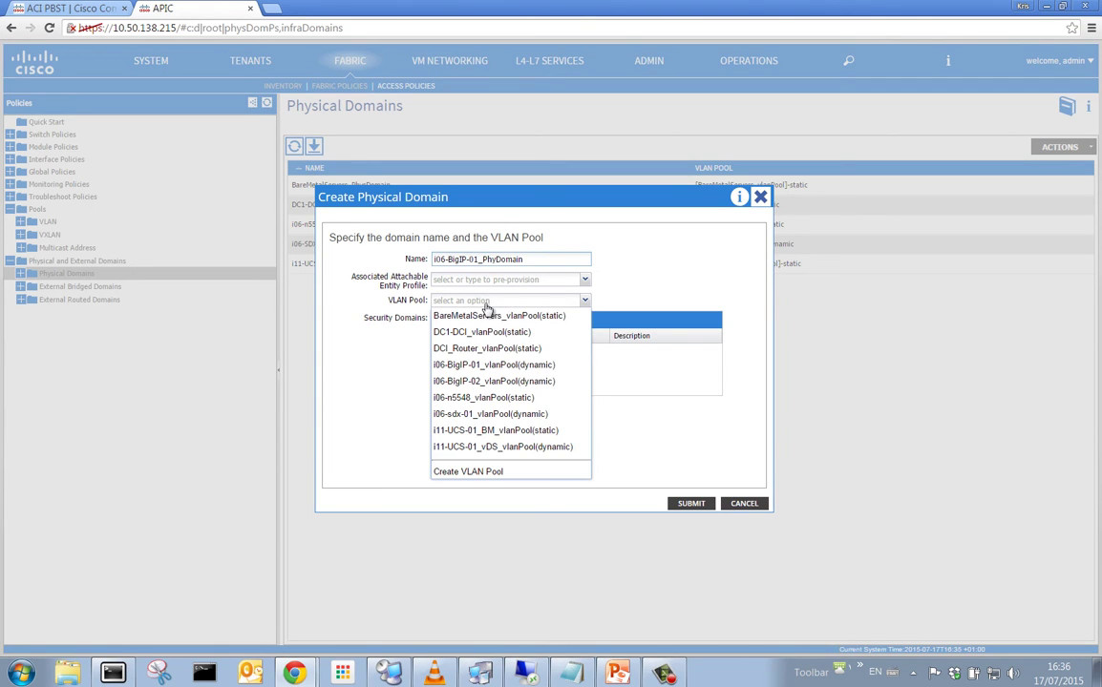
pyautogui.click(511, 365)
pyautogui.click(691, 504)
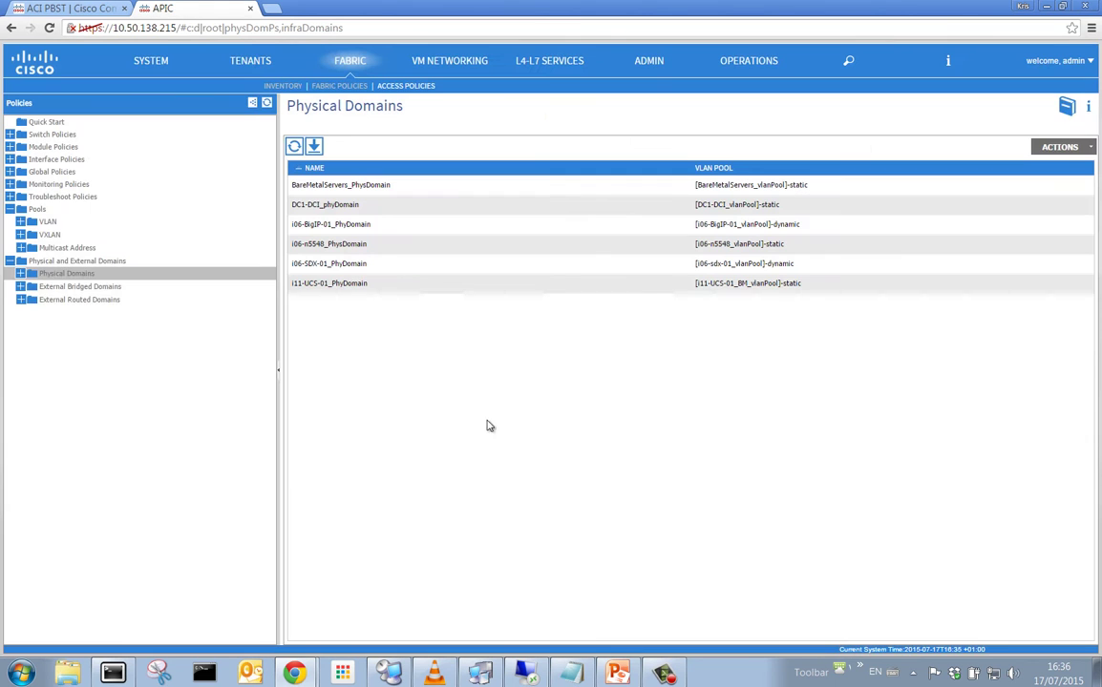
pyautogui.click(9, 172)
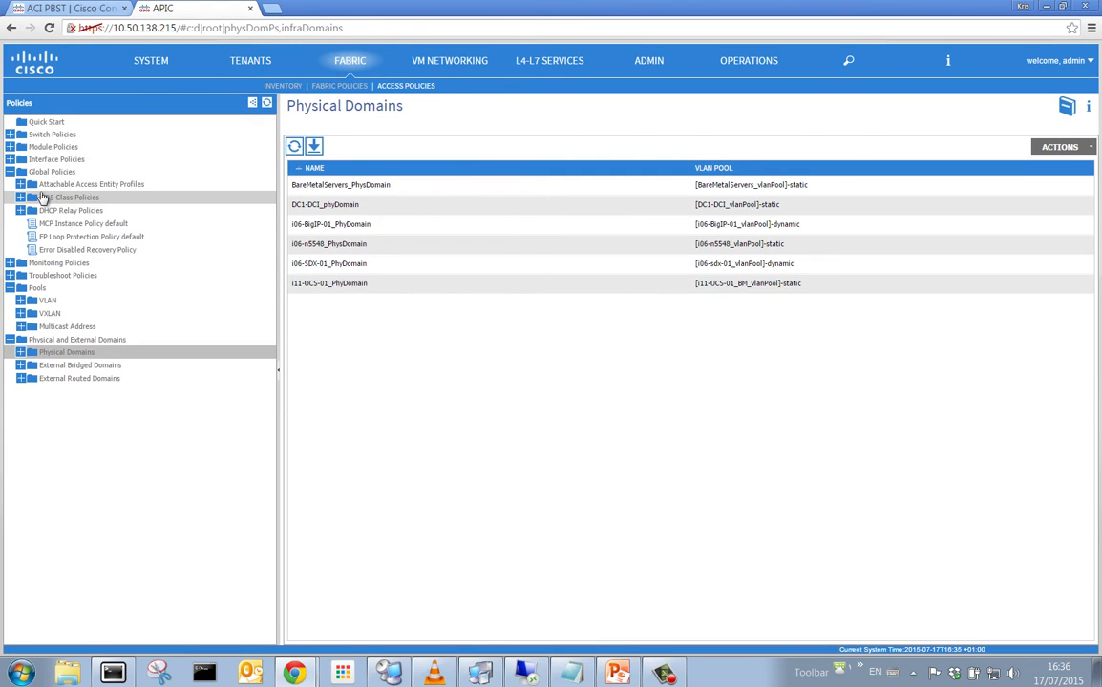
# Create AAEP i06-BigIP-01_AAEP with infrastructure VLAN off, linked to i06-BigIP-01_PhyDomain.
pyautogui.click(50, 187)
pyautogui.rightClick(57, 189)
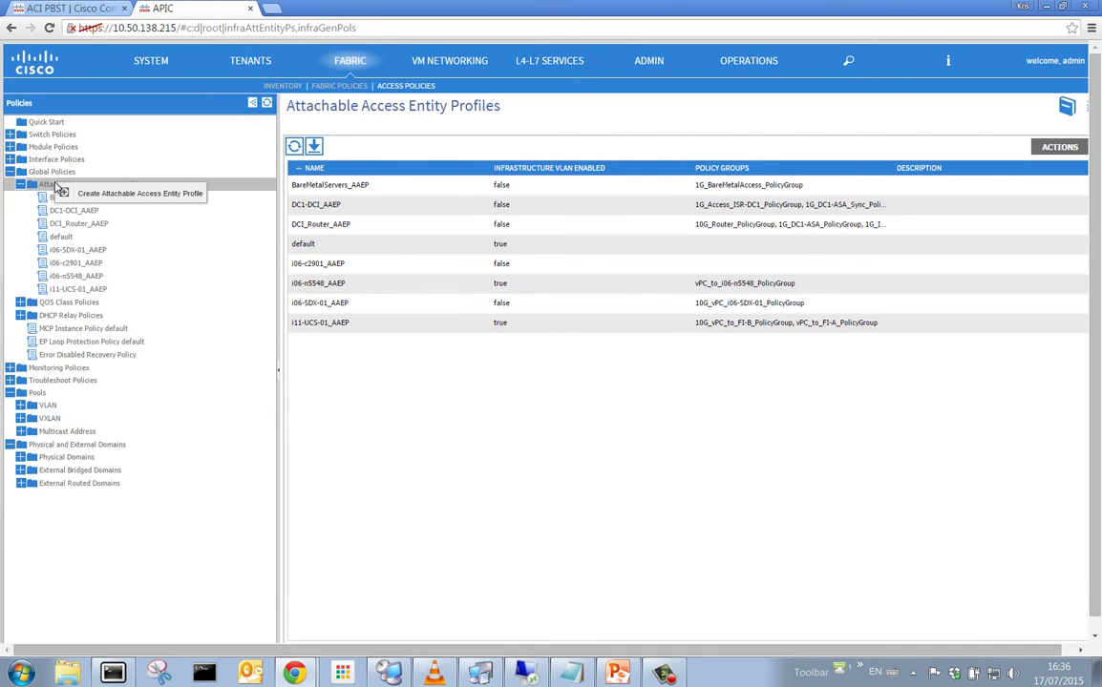
pyautogui.click(124, 193)
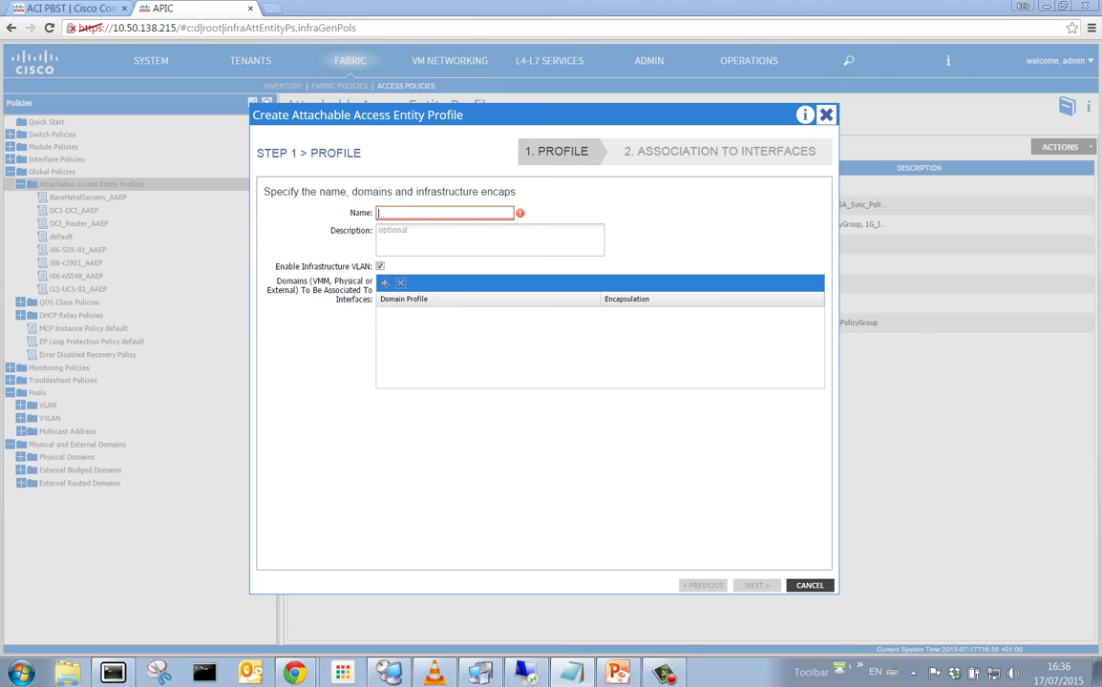
pyautogui.write('i06-BigIP-01_AAEP')
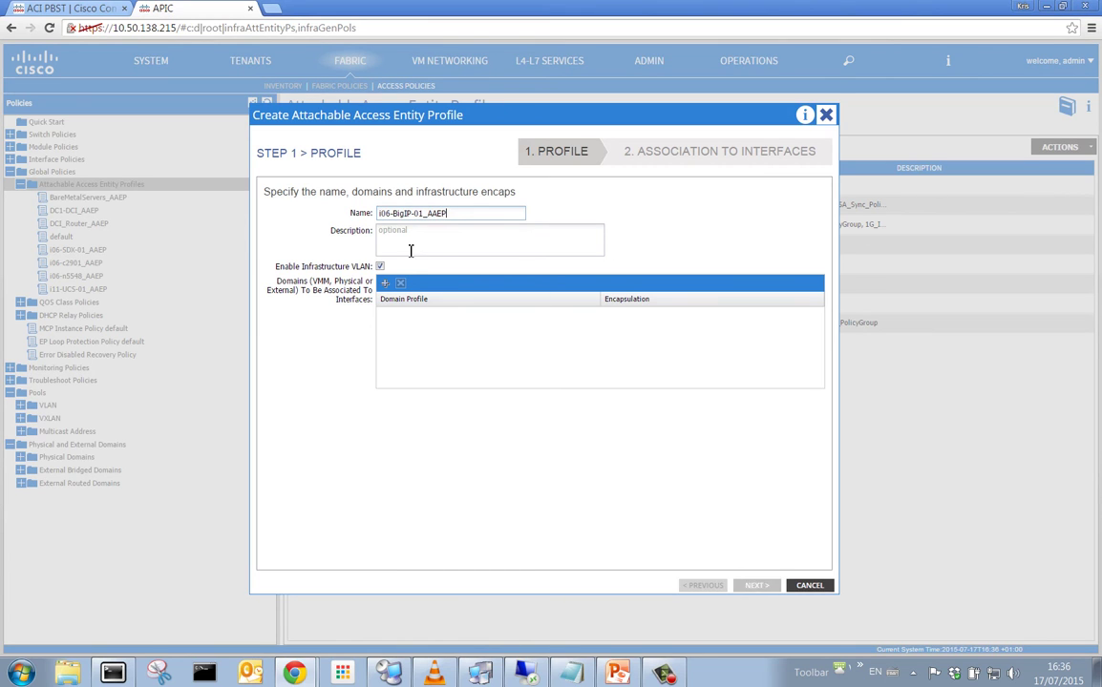
pyautogui.click(380, 266)
pyautogui.click(385, 283)
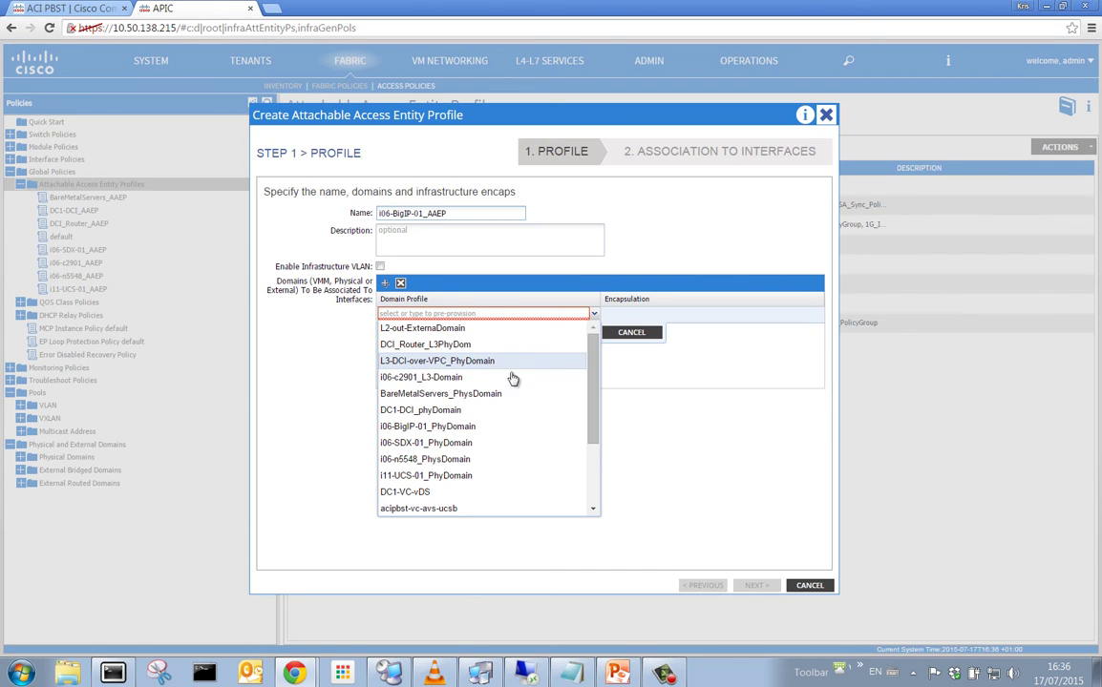
pyautogui.click(477, 427)
pyautogui.click(576, 335)
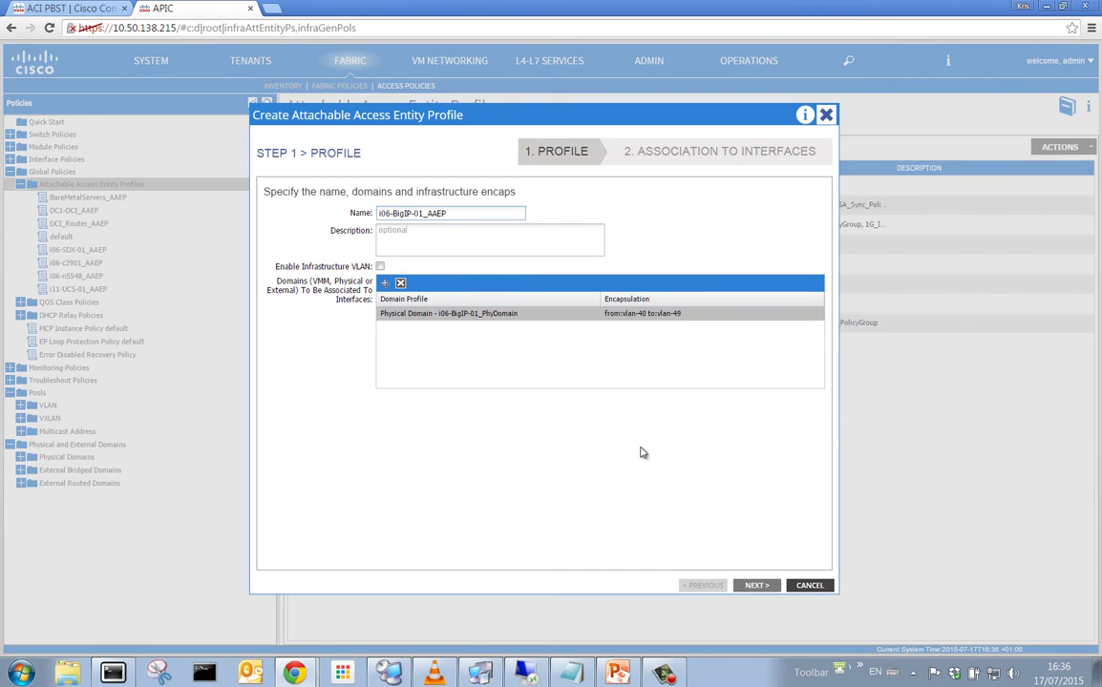
pyautogui.click(761, 587)
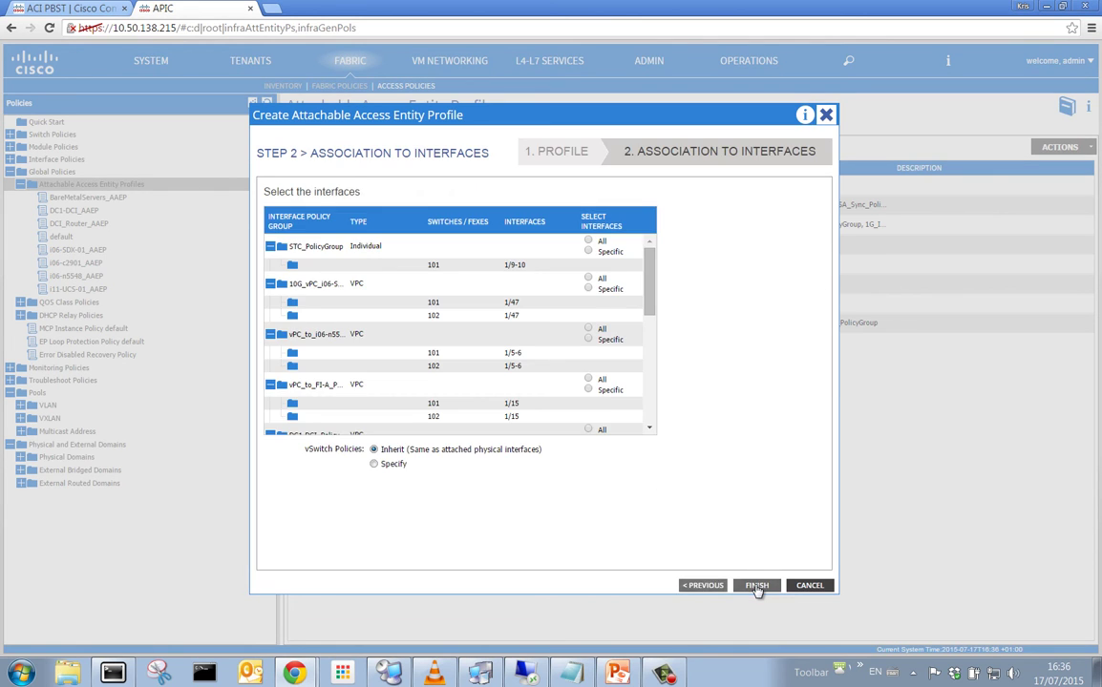
pyautogui.click(761, 585)
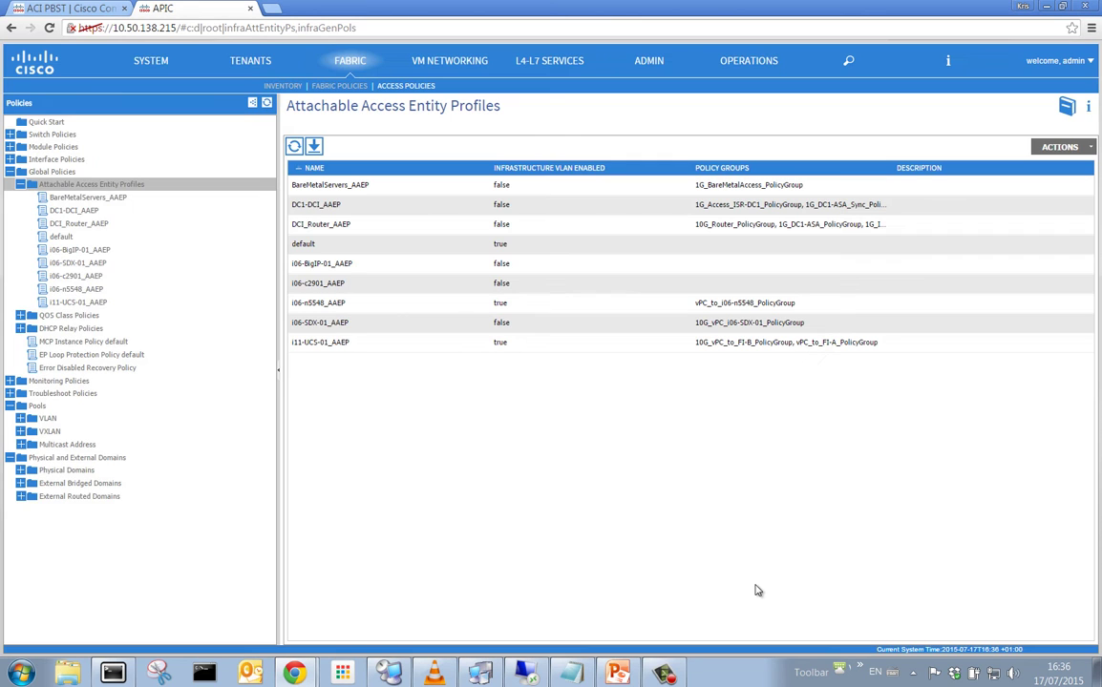
# Collapse the navigation tree and expand Interface Policies to view the Link Level policies.
pyautogui.click(21, 184)
pyautogui.click(10, 172)
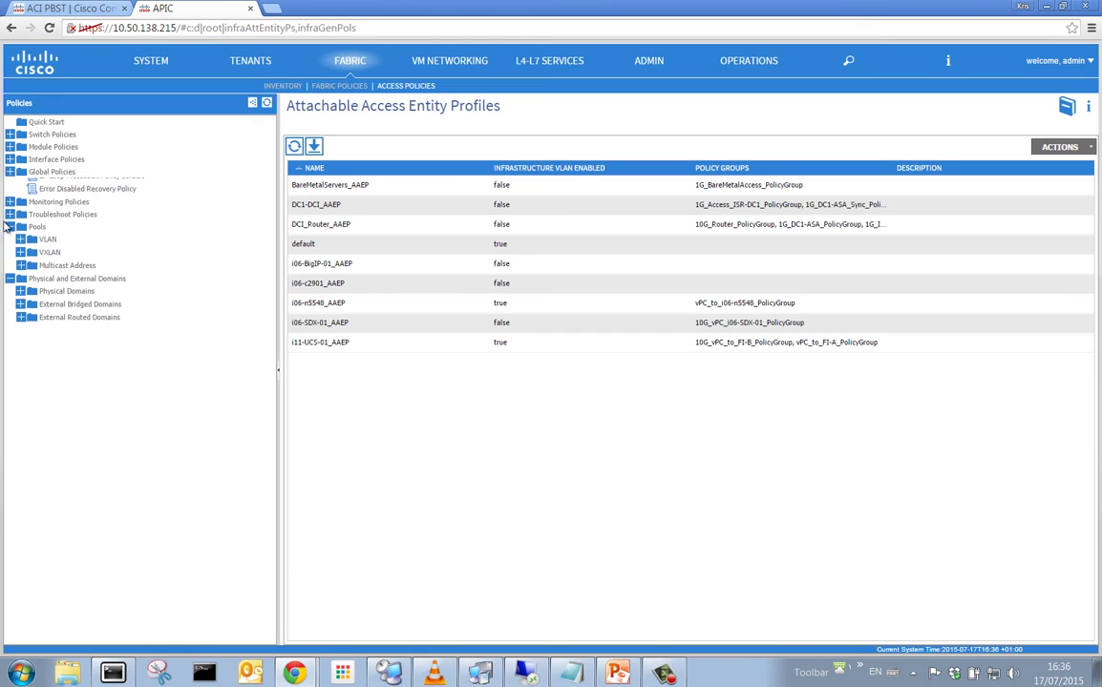
pyautogui.click(10, 210)
pyautogui.click(9, 221)
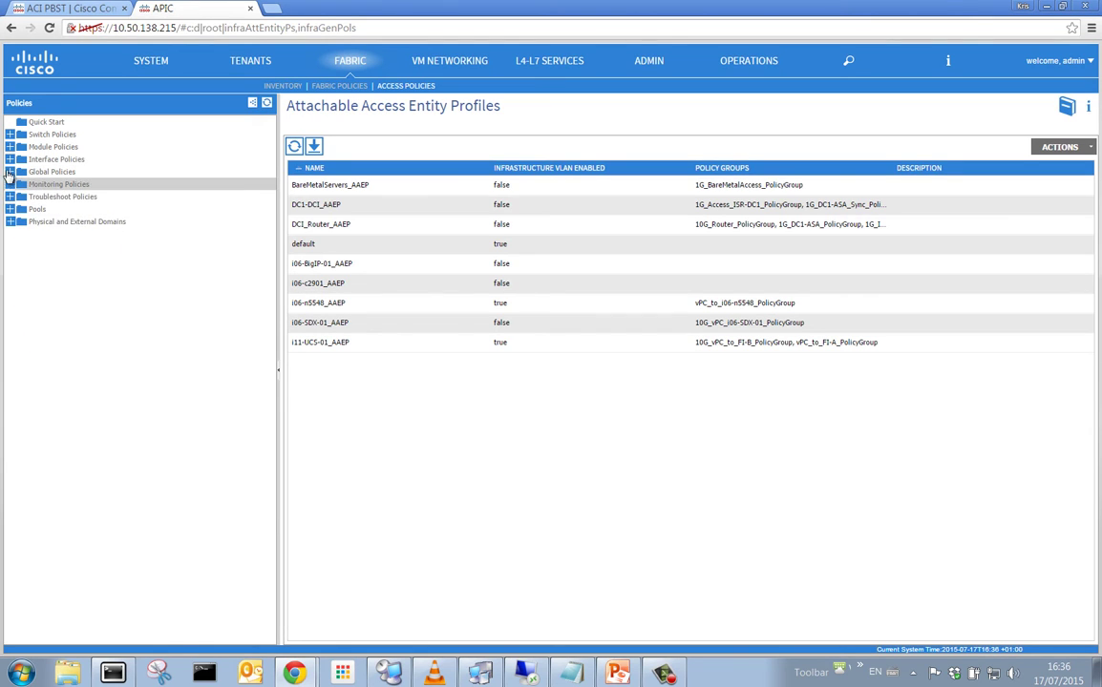
pyautogui.click(9, 159)
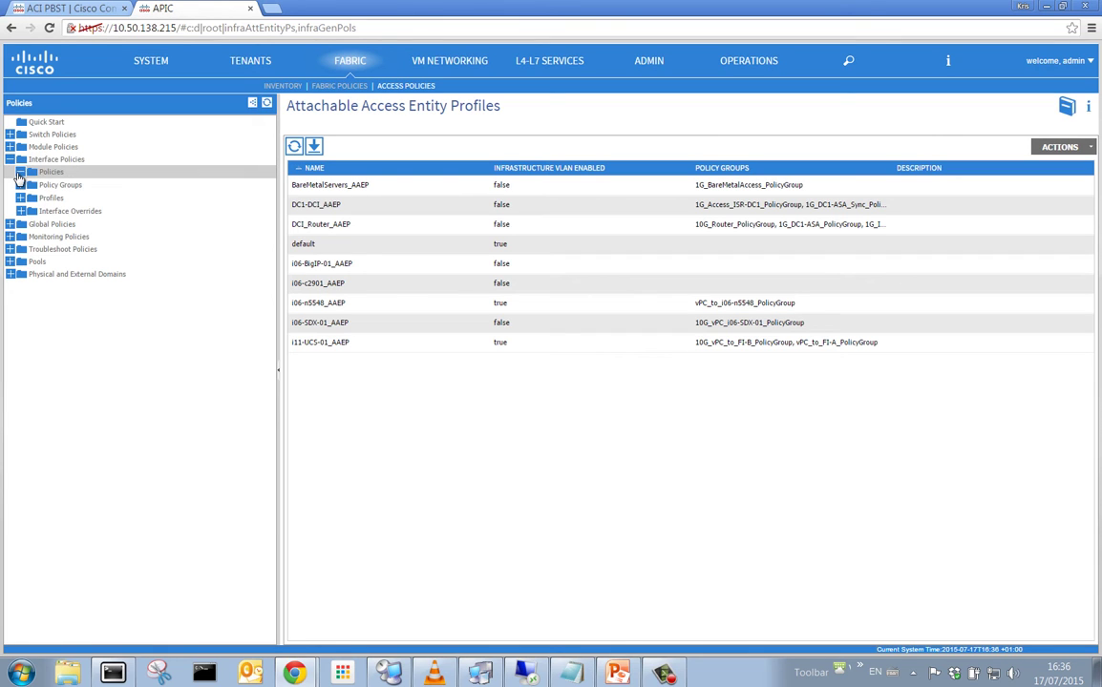
pyautogui.click(20, 172)
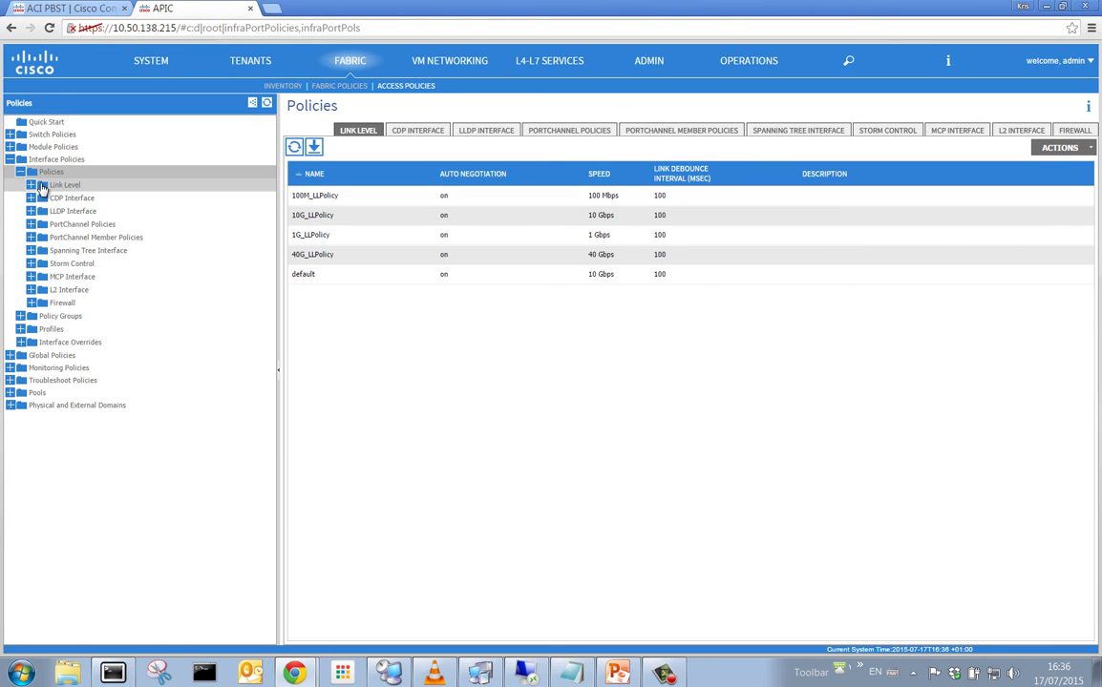
pyautogui.click(32, 185)
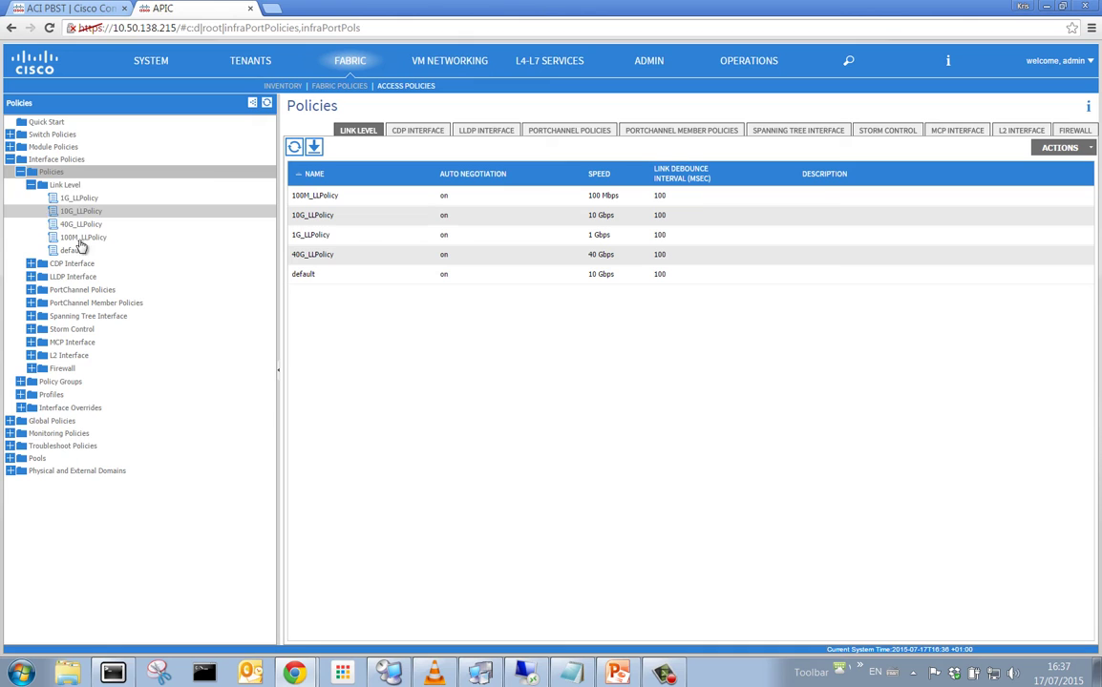
# Review the LACP_Active port-channel policy, then list the interface policy groups.
pyautogui.click(30, 291)
pyautogui.click(69, 291)
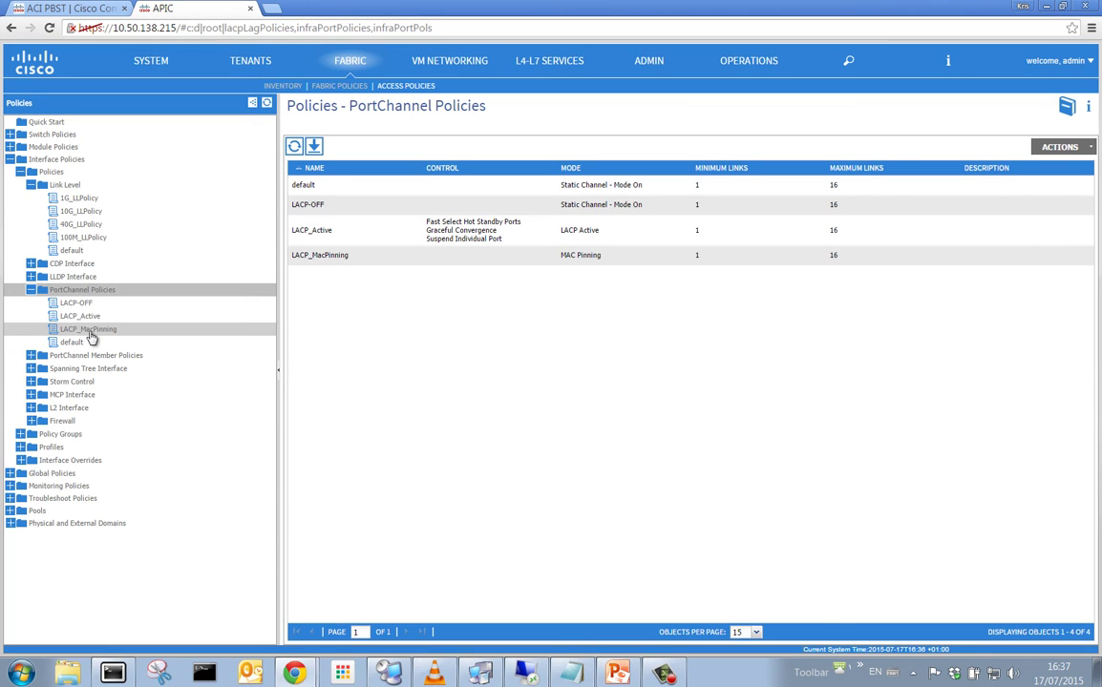
pyautogui.click(86, 318)
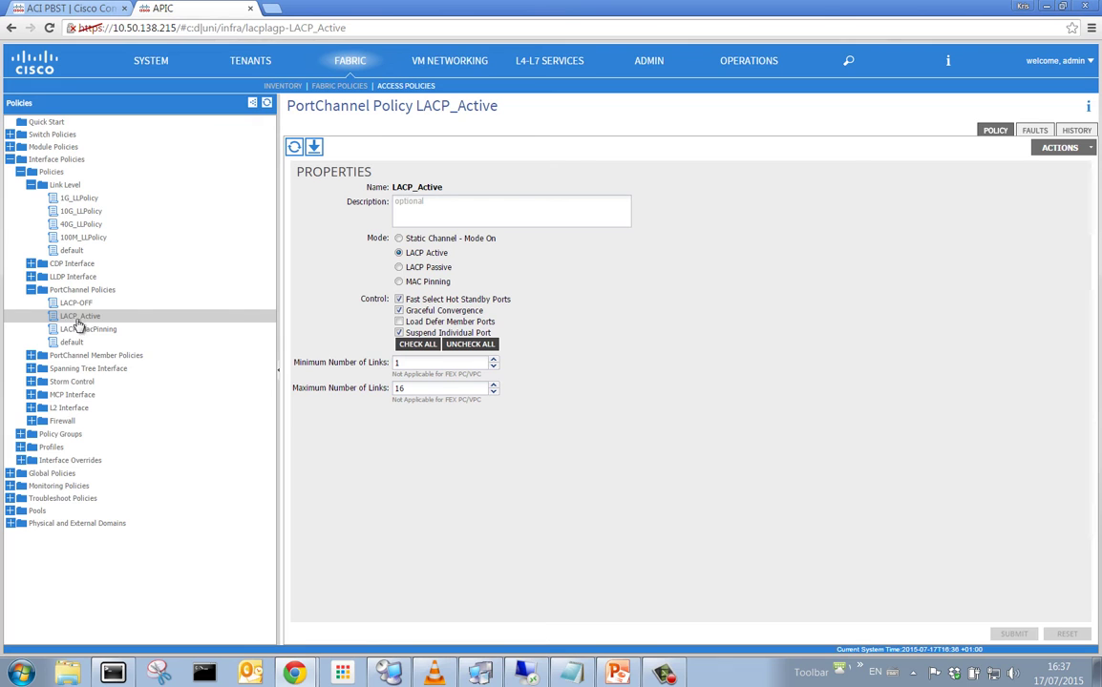
pyautogui.click(32, 291)
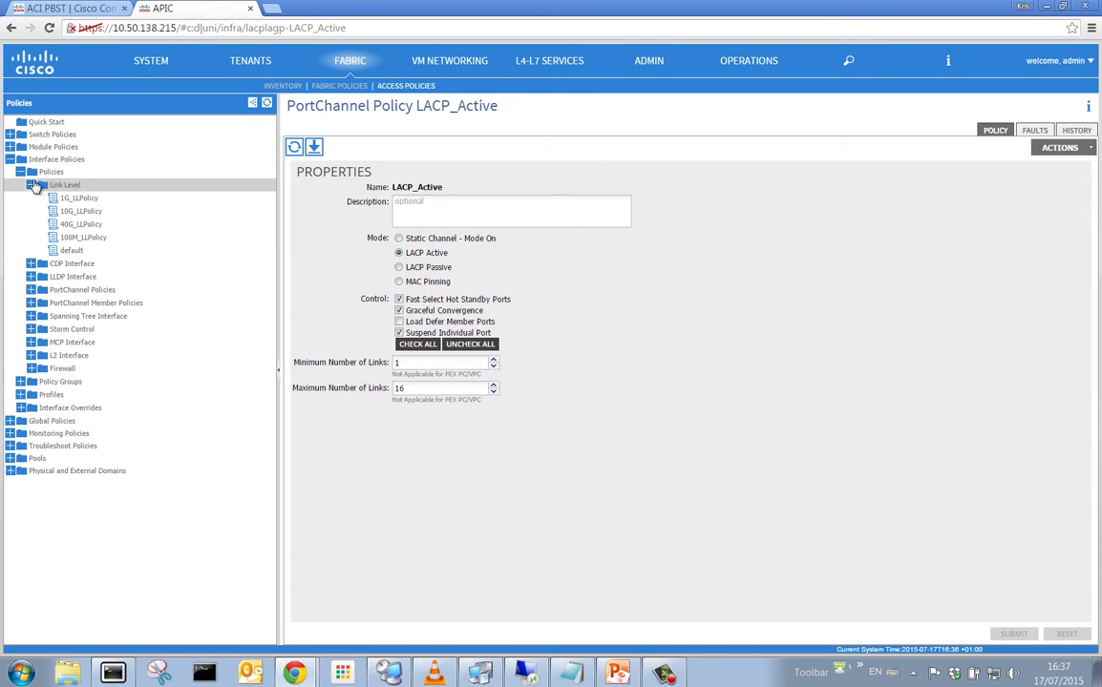
pyautogui.click(28, 172)
pyautogui.click(20, 172)
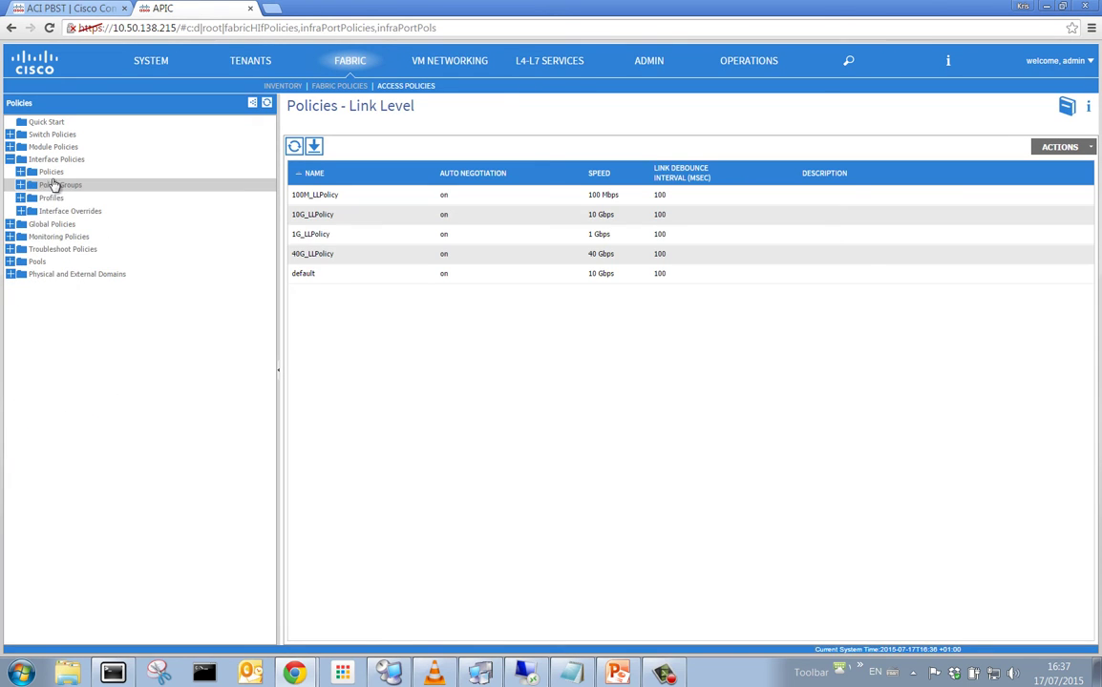
pyautogui.click(57, 185)
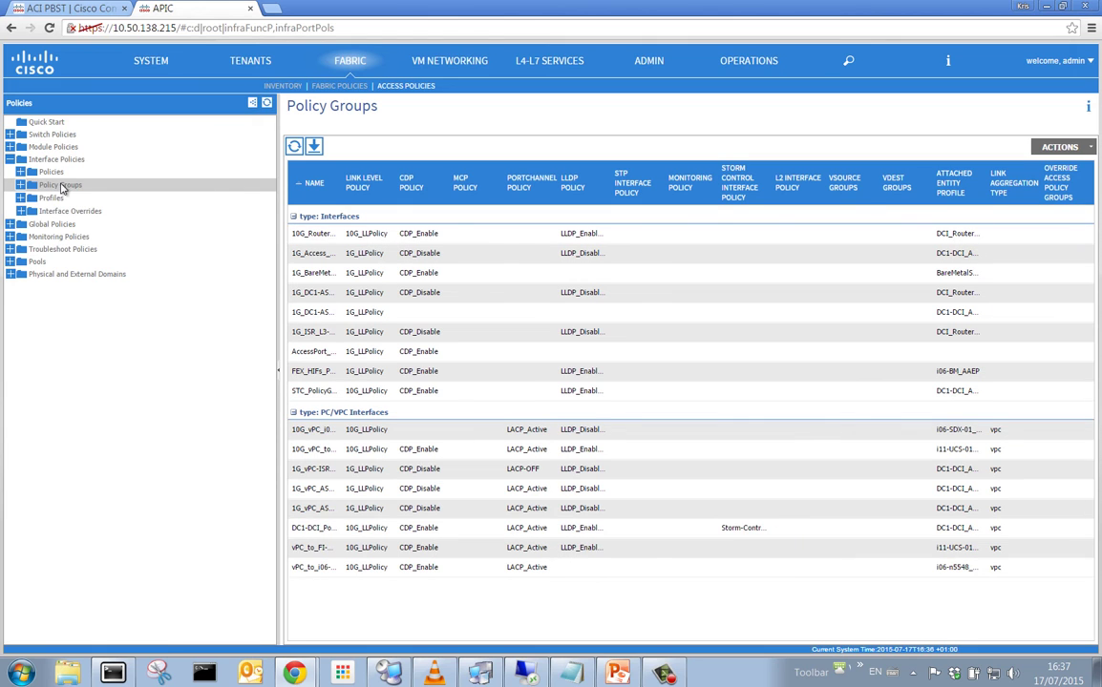
# Start a vPC interface policy group named 10G_vPC_i06-BigIP-01_PolicyGroup.
pyautogui.rightClick(61, 188)
pyautogui.click(116, 227)
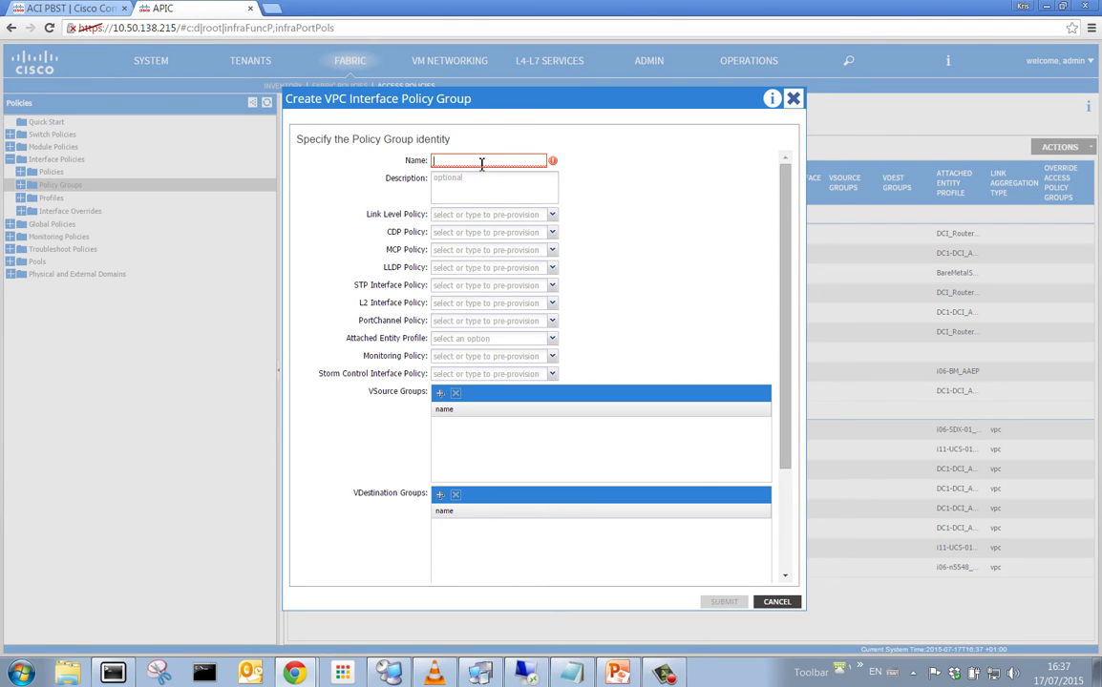
pyautogui.hotkey('ctrl', 'v')
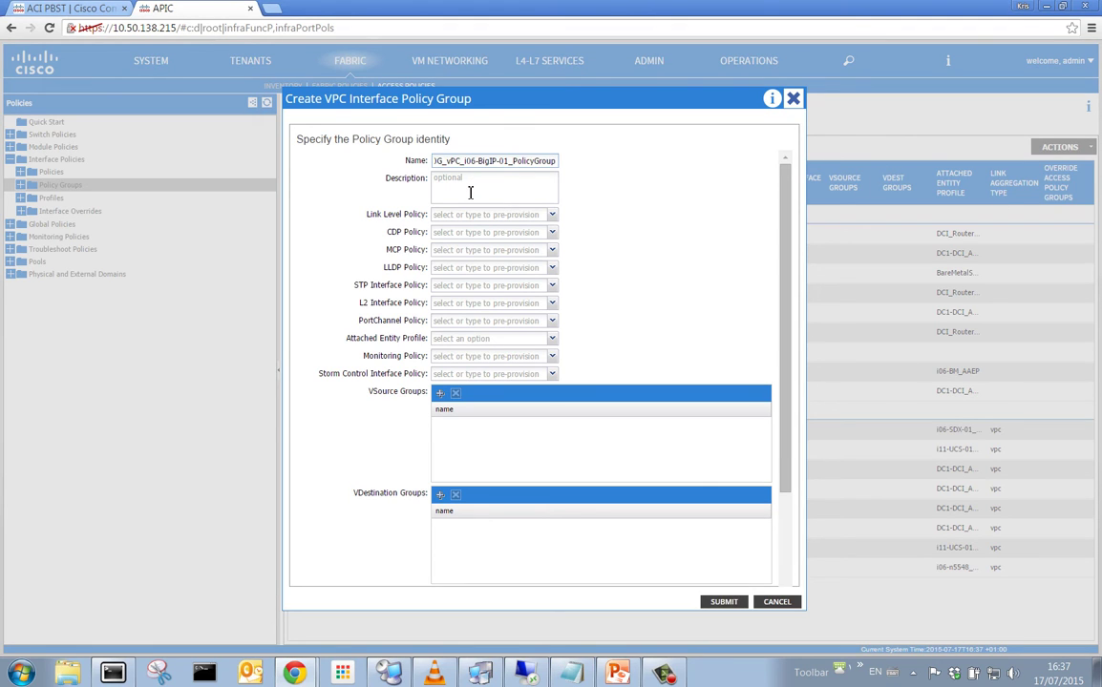
pyautogui.doubleClick(474, 162)
pyautogui.click(475, 163)
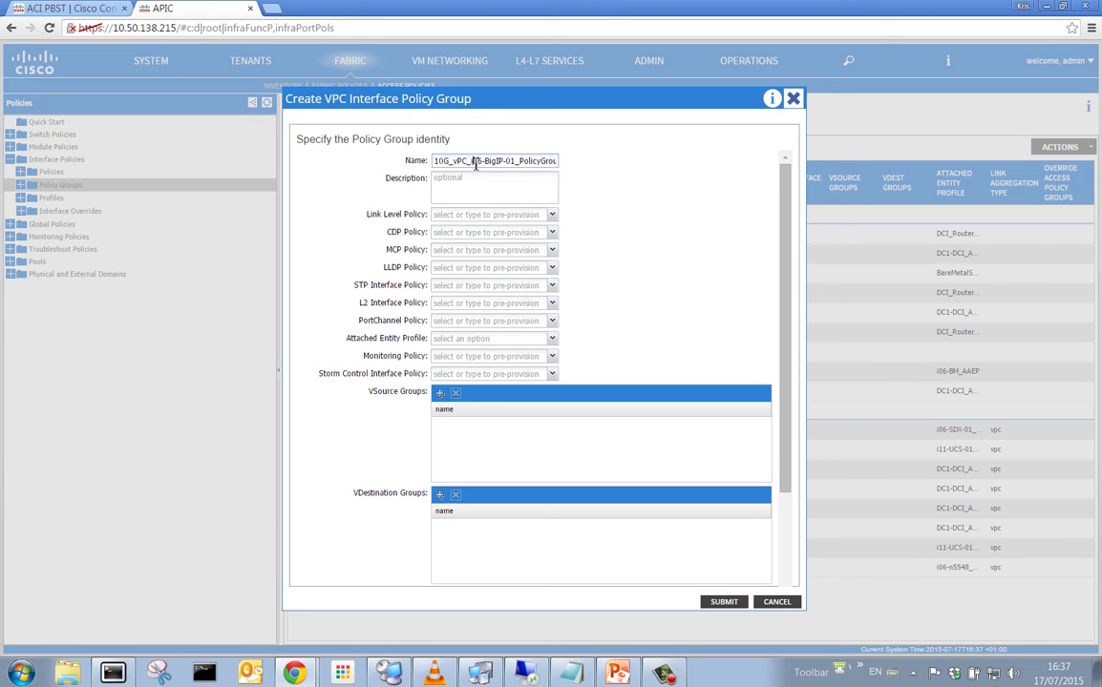
pyautogui.moveTo(470, 161); pyautogui.dragTo(507, 162)
# Assign 10G_LLPolicy, LACP_Active and the i06-BigIP-01_AAEP profile, then submit the group.
pyautogui.click(406, 209)
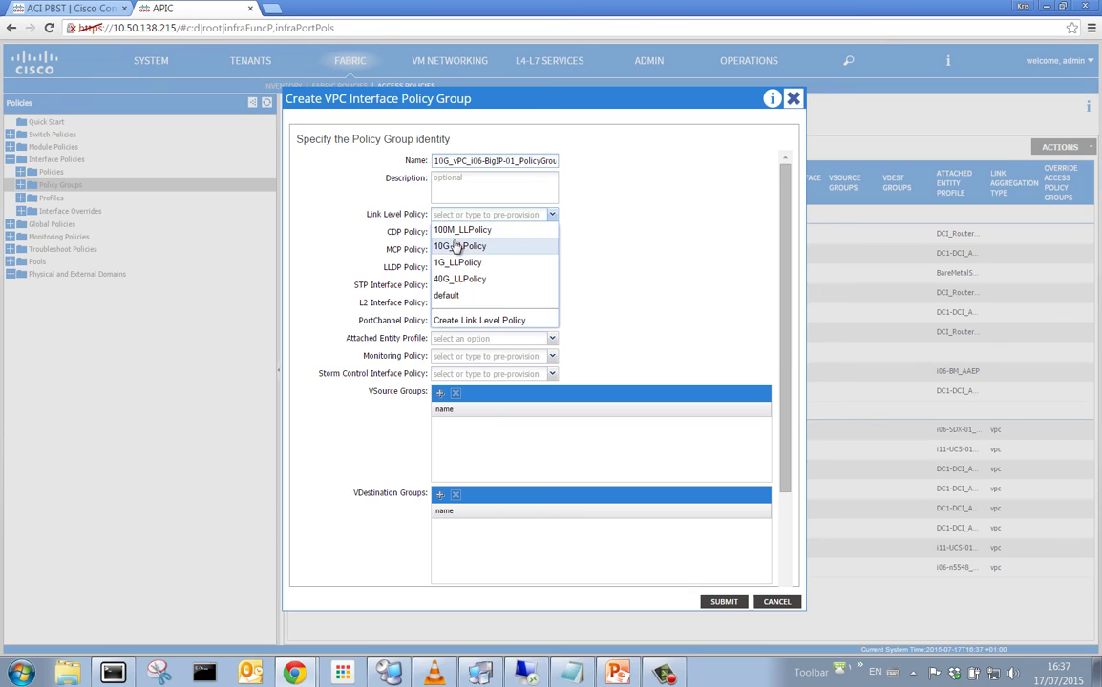
pyautogui.click(457, 246)
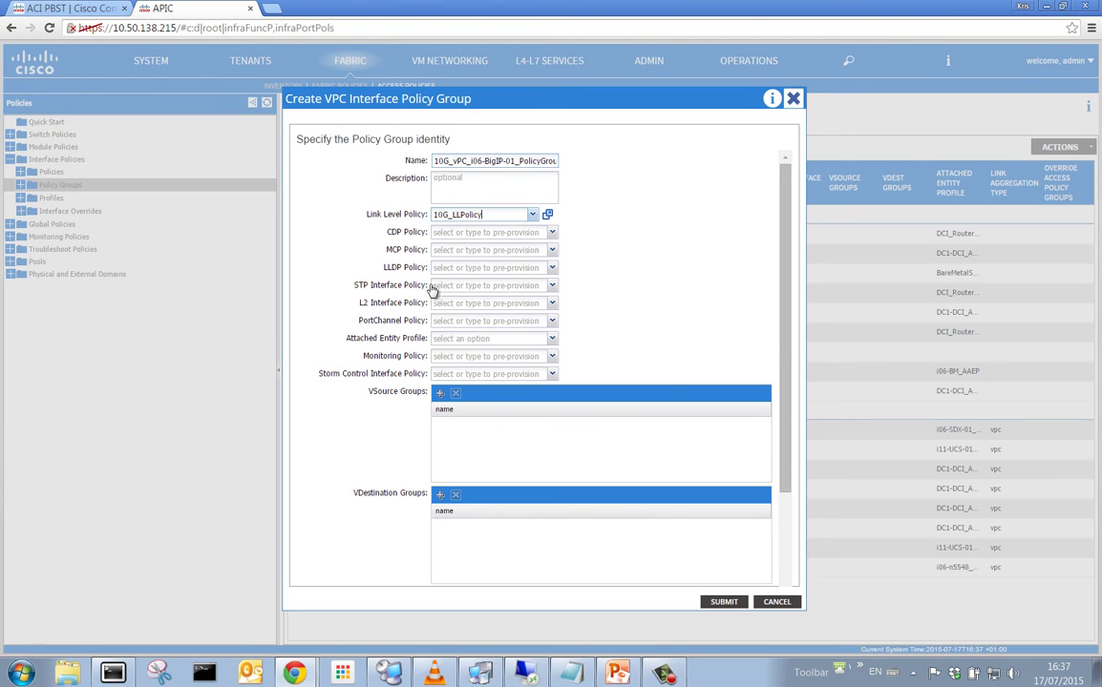
pyautogui.click(457, 329)
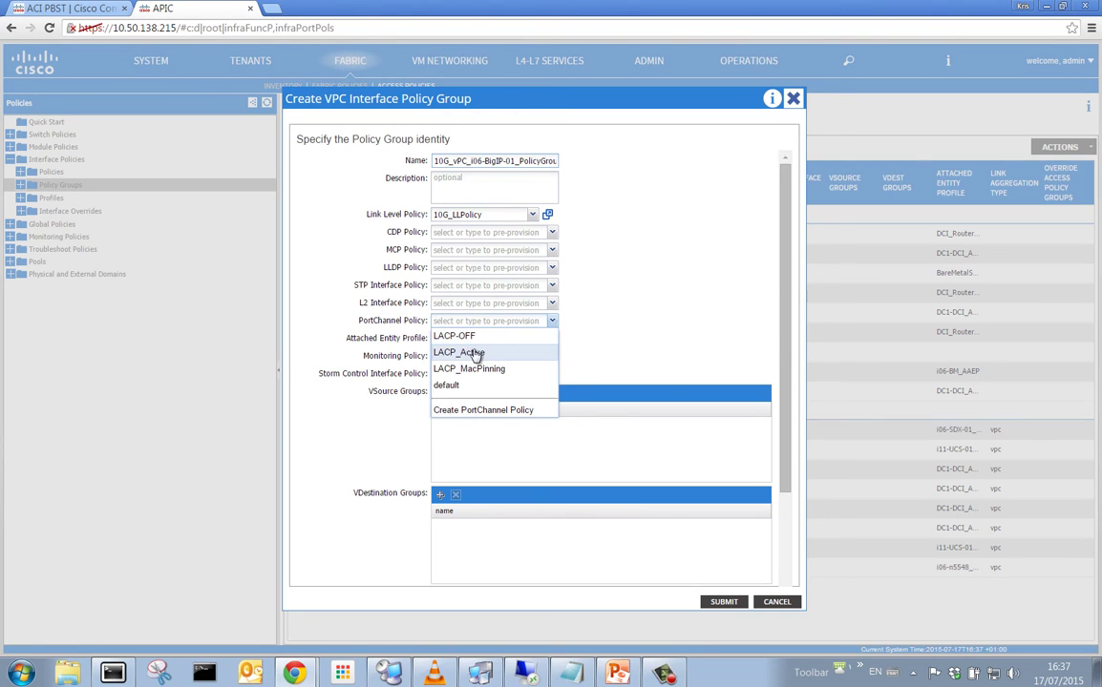
pyautogui.click(503, 353)
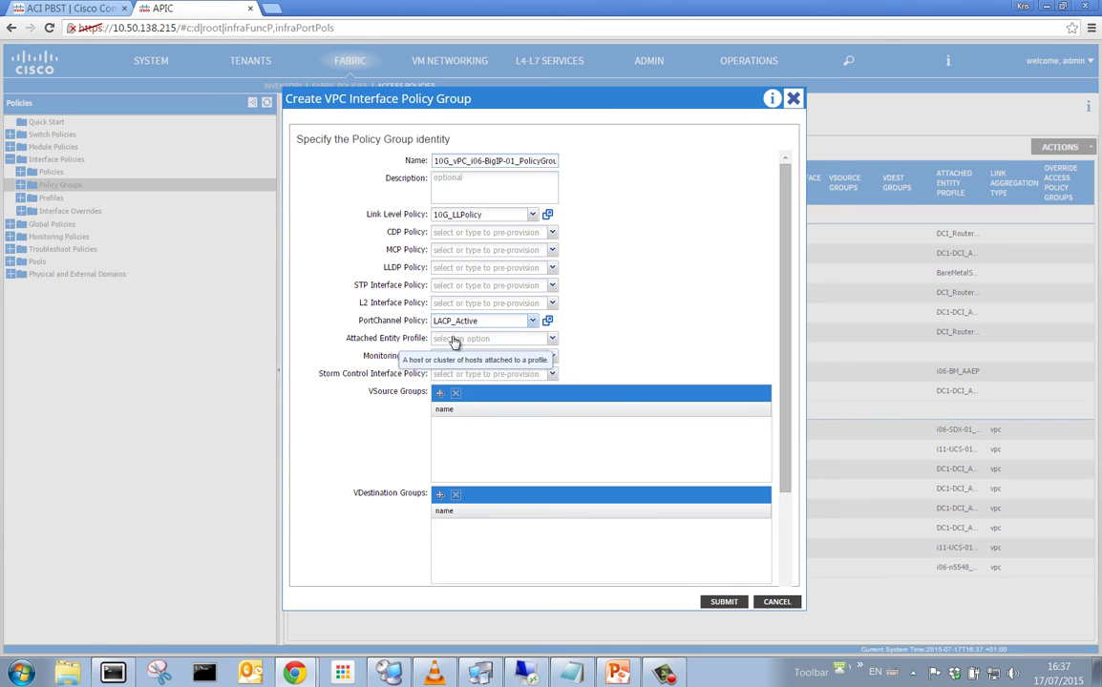
pyautogui.click(483, 339)
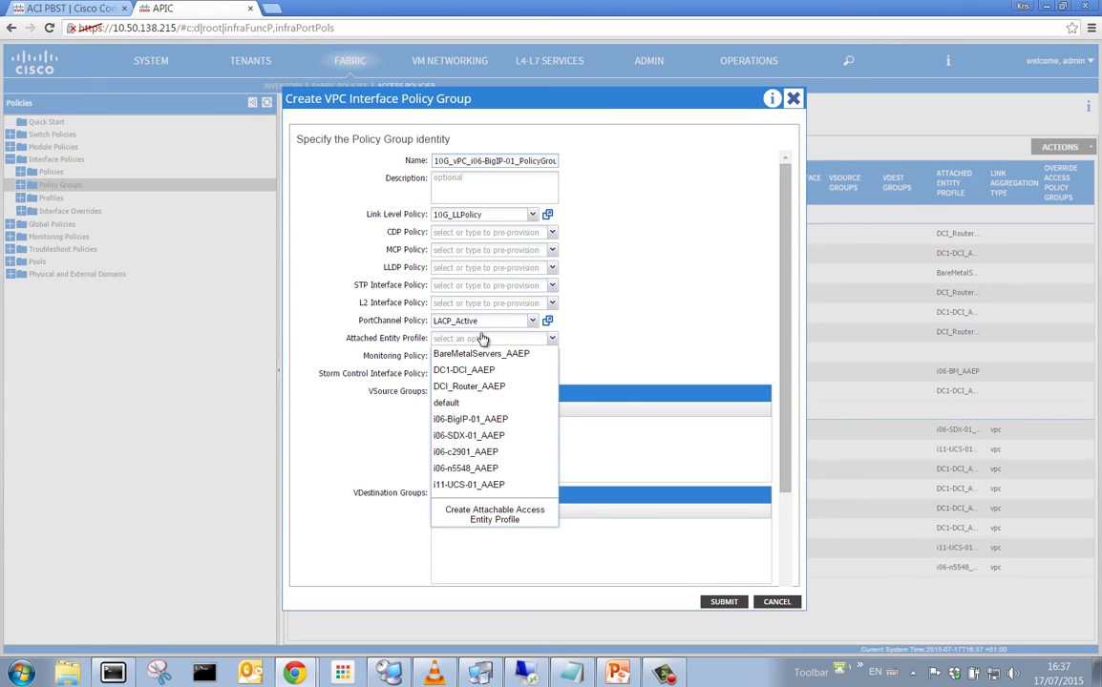
pyautogui.click(514, 420)
pyautogui.scroll(-5, 465, 413)
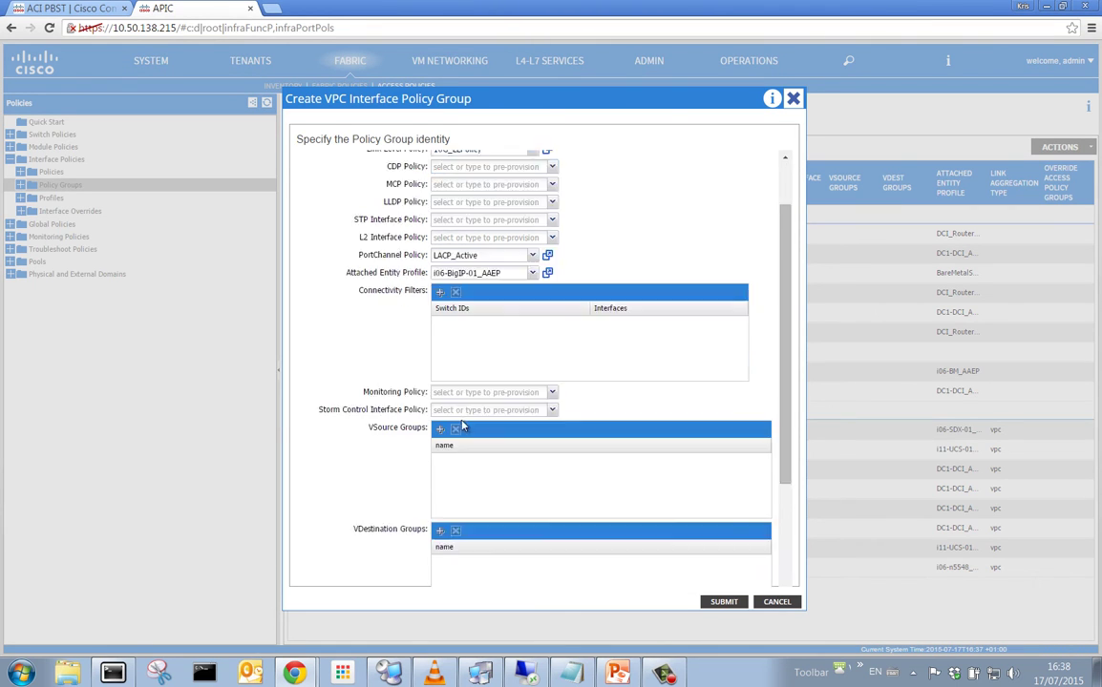
pyautogui.click(703, 603)
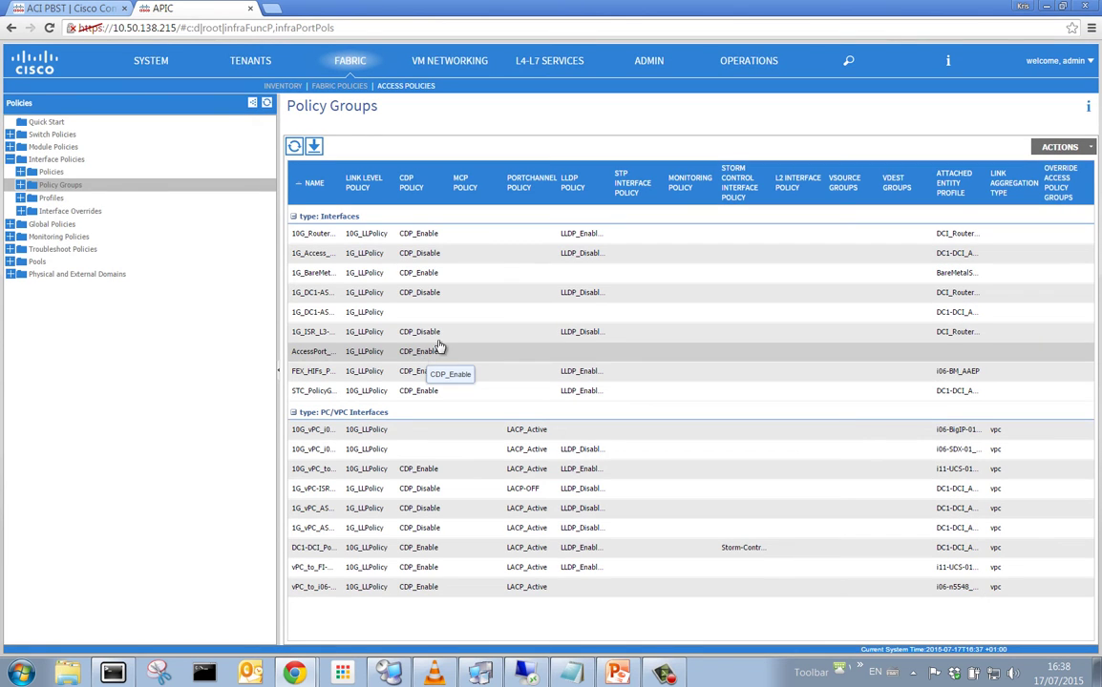
# Begin a new interface profile, discarding a first half-entered port selector.
pyautogui.click(55, 201)
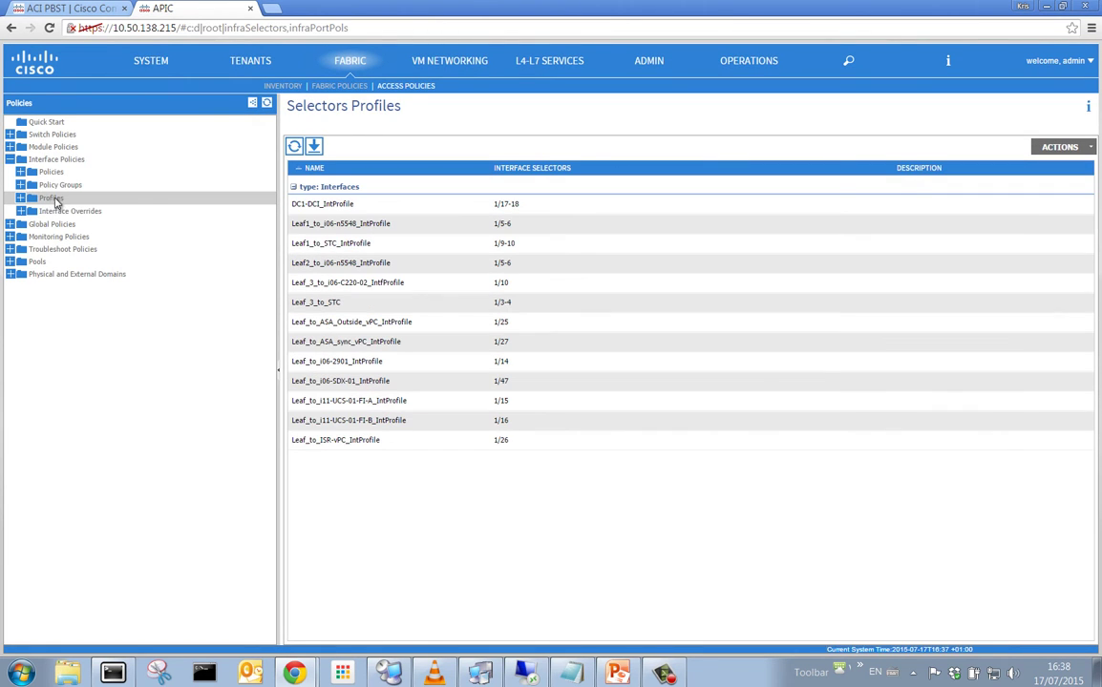
pyautogui.rightClick(54, 203)
pyautogui.click(96, 210)
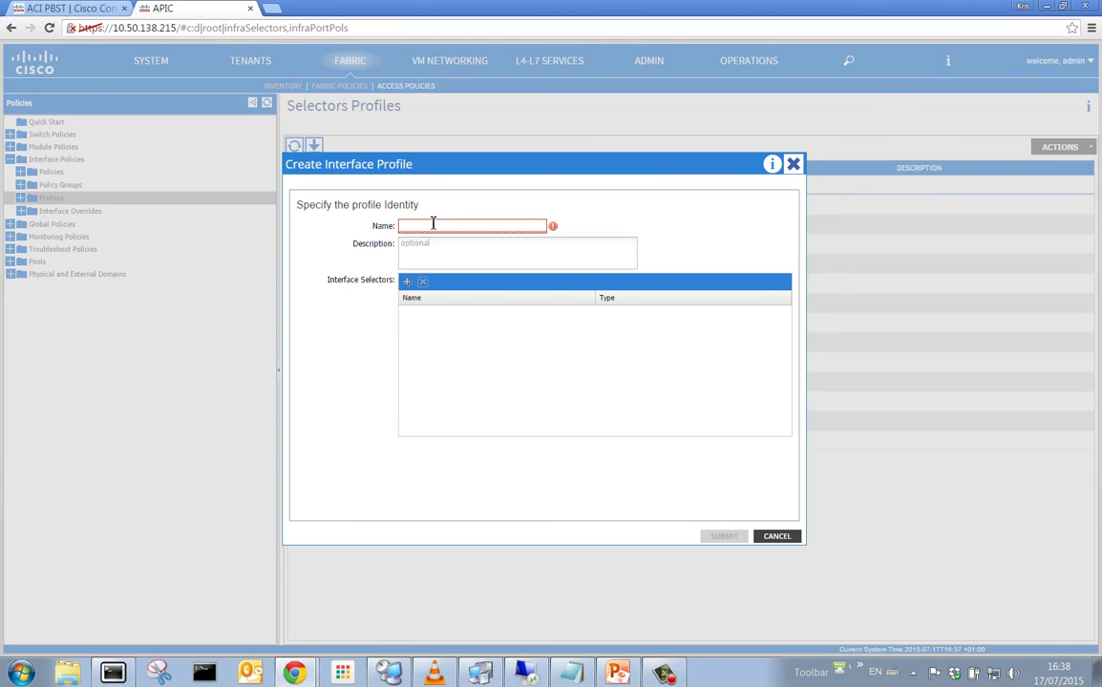
pyautogui.write('Interface')
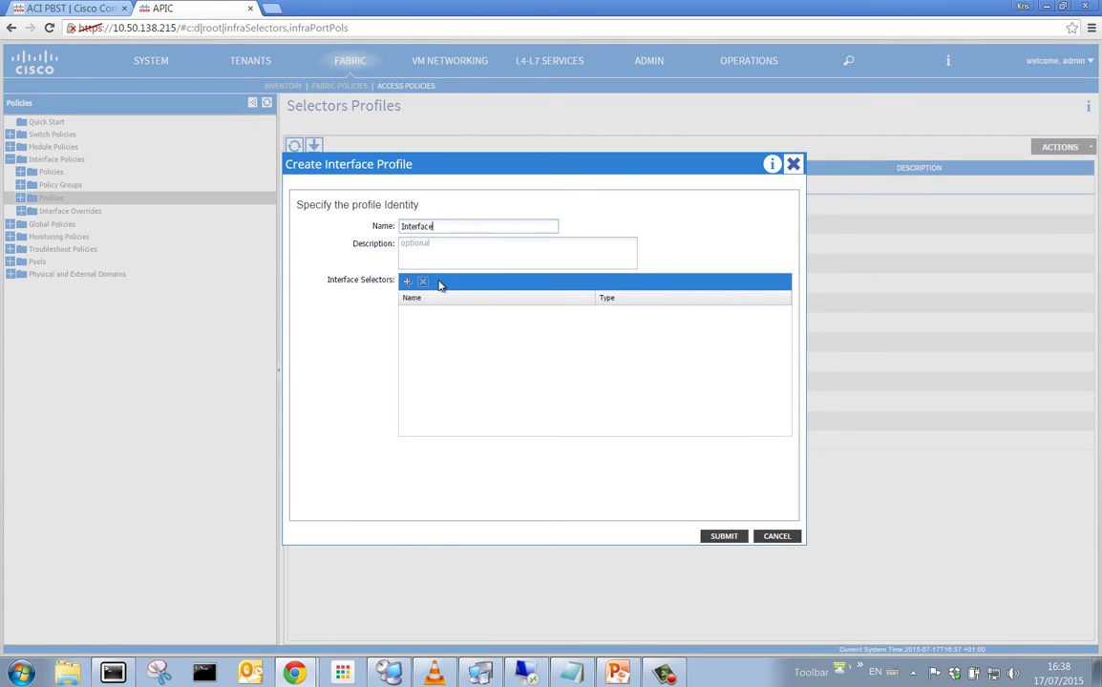
pyautogui.click(408, 283)
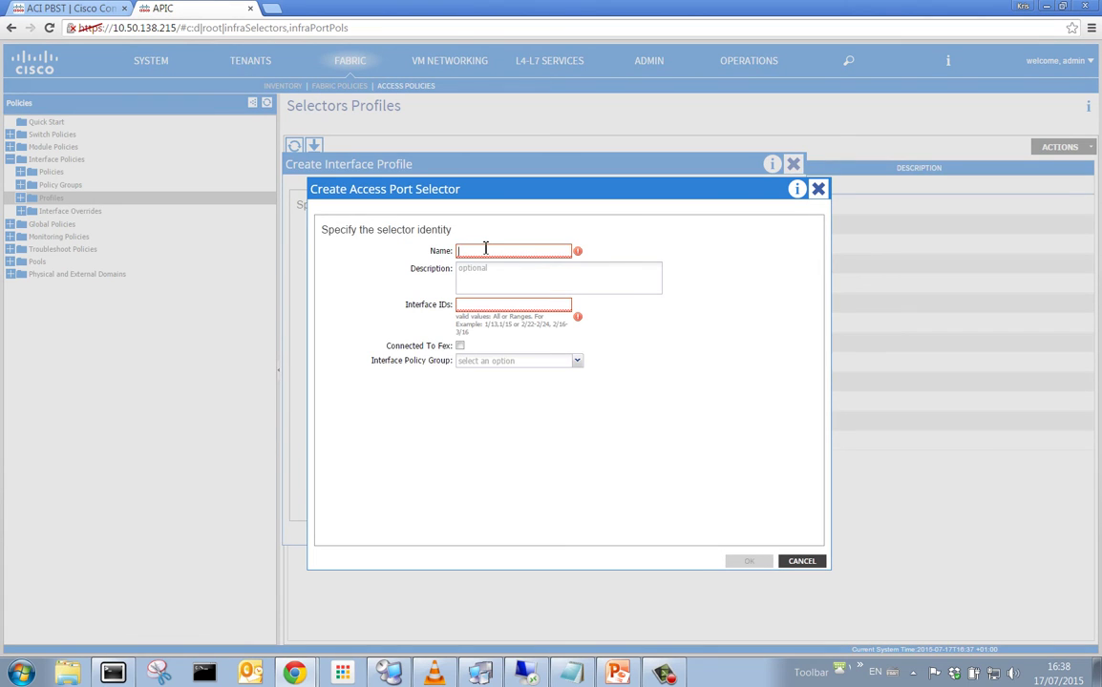
pyautogui.write('Int')
pyautogui.press('BackSpace')
pyautogui.press('BackSpace')
pyautogui.press('BackSpace')
pyautogui.click(804, 563)
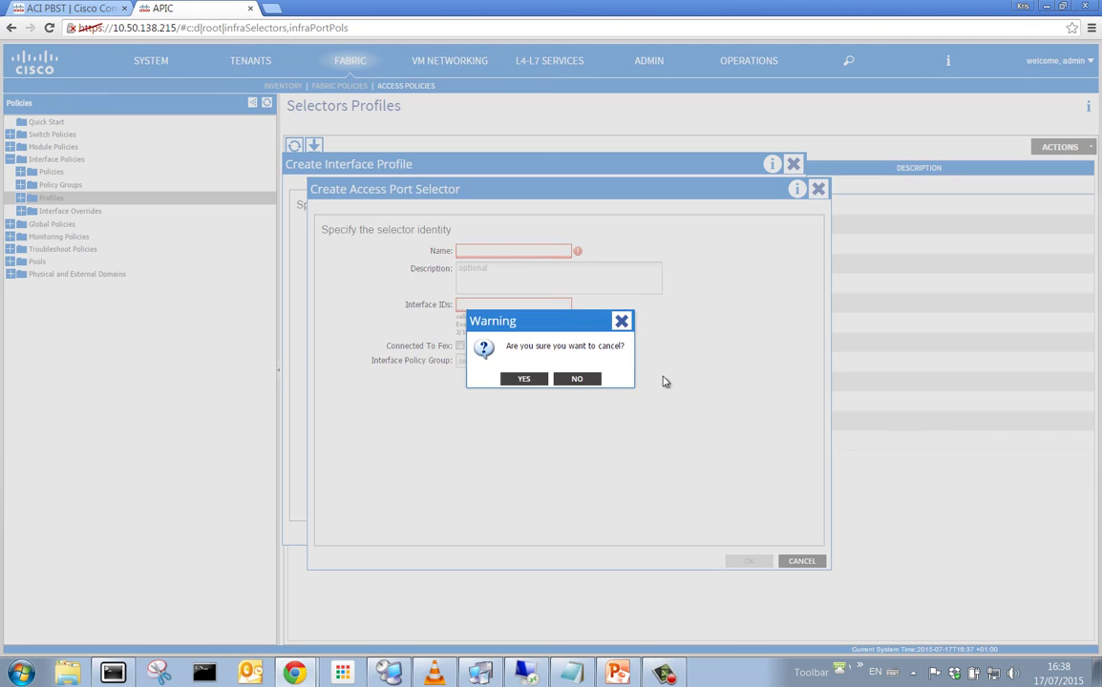
pyautogui.click(524, 379)
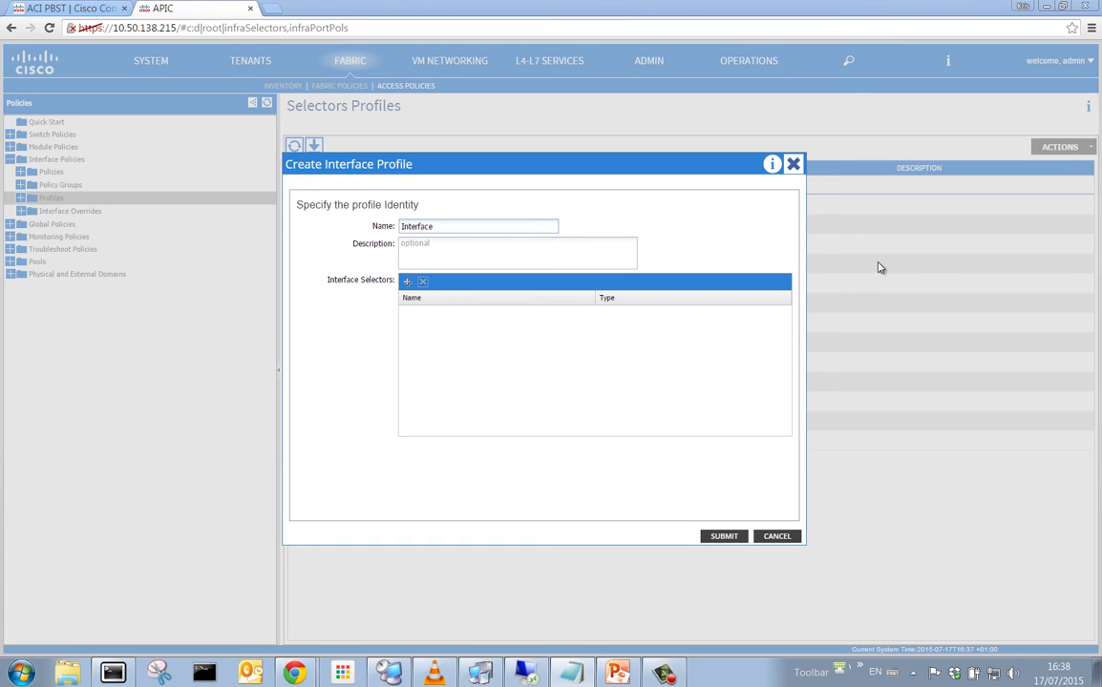
# Name it Leaf_to_i06-BigIP-01_IntProfile, add a port 1/11 selector using 10G_vPC_i06-BigIP-01_PolicyGroup, and submit.
pyautogui.moveTo(497, 222); pyautogui.dragTo(374, 223)
pyautogui.write('Leaf_to_i06-BigIP-01_IntProfile')
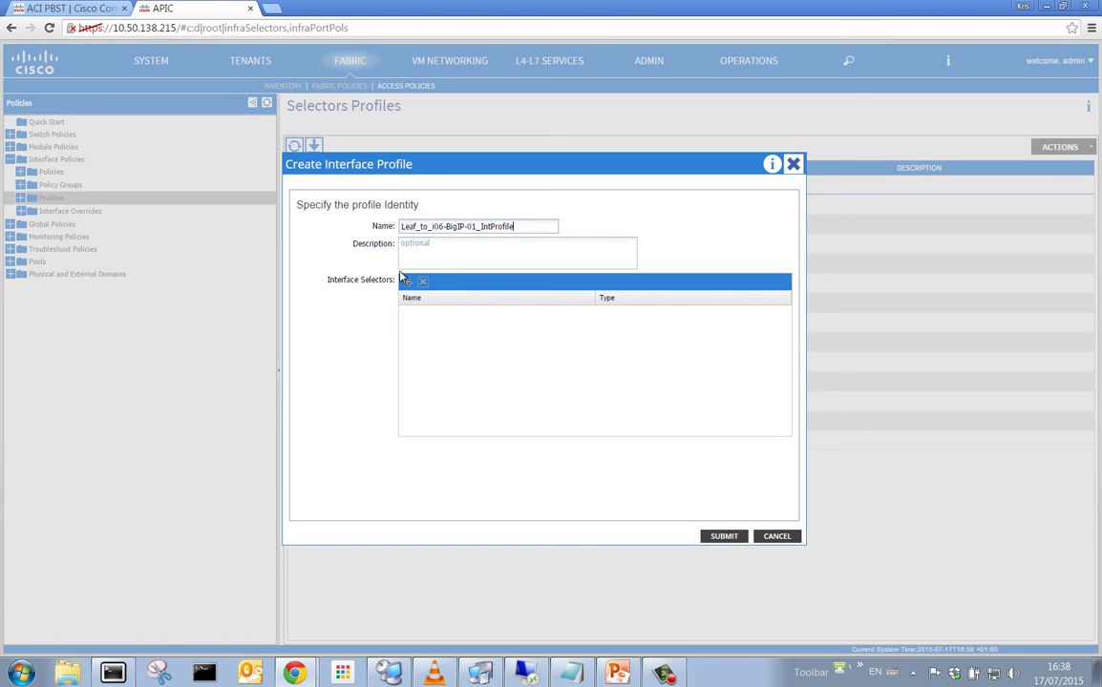
pyautogui.click(408, 283)
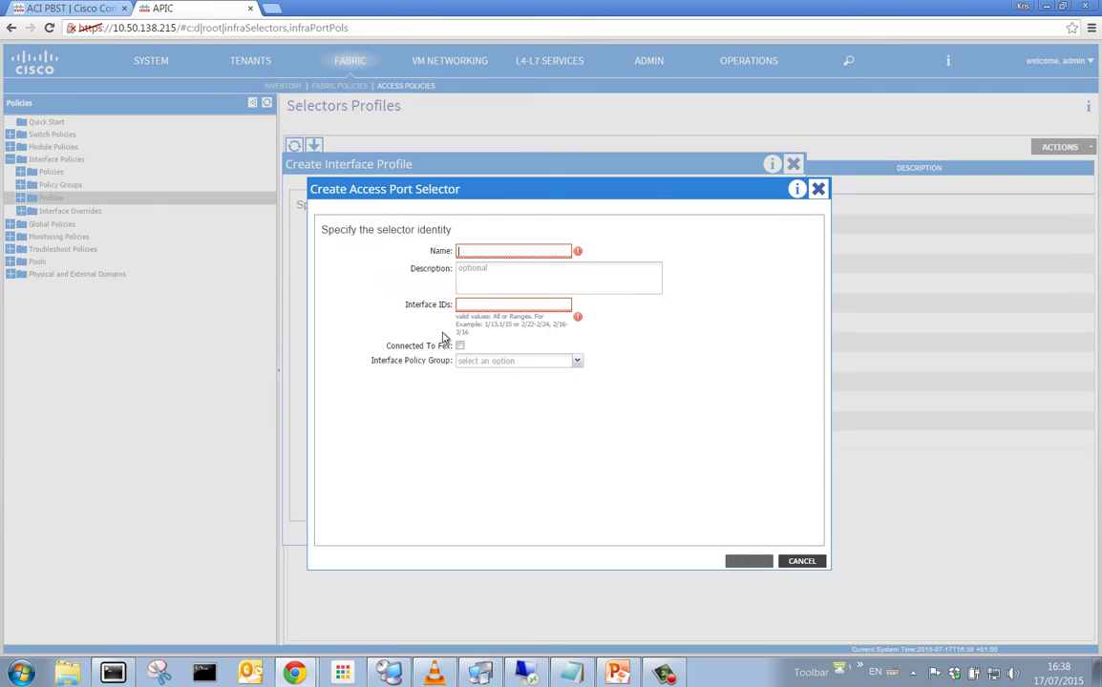
pyautogui.click(483, 251)
pyautogui.write('Ing')
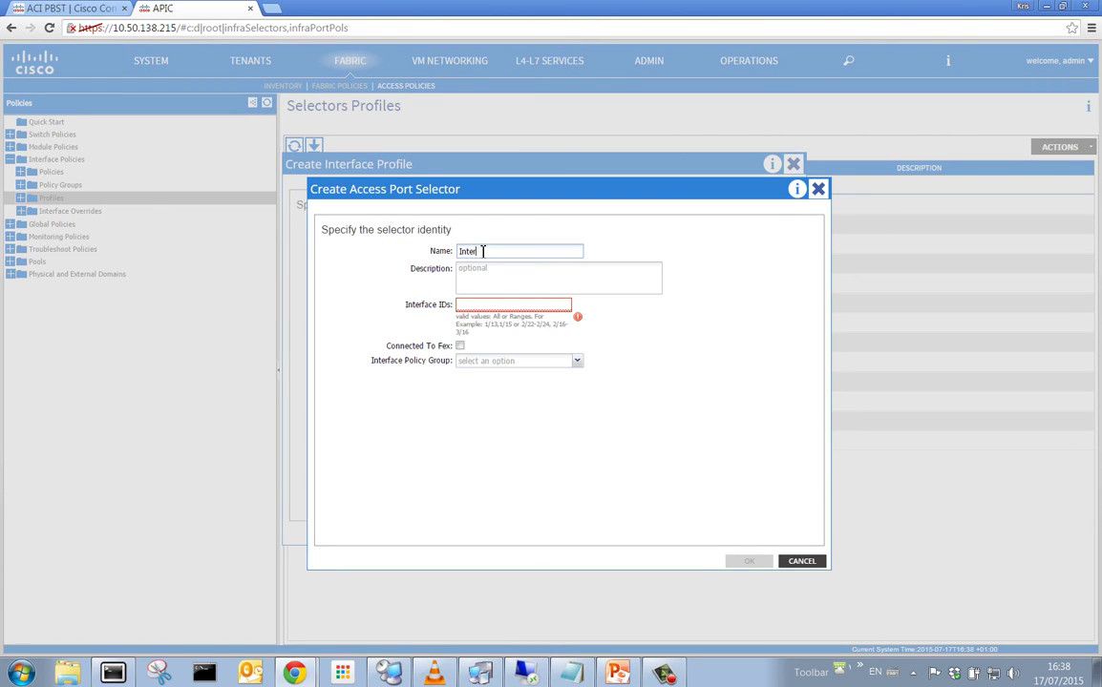
pyautogui.write('1/11')
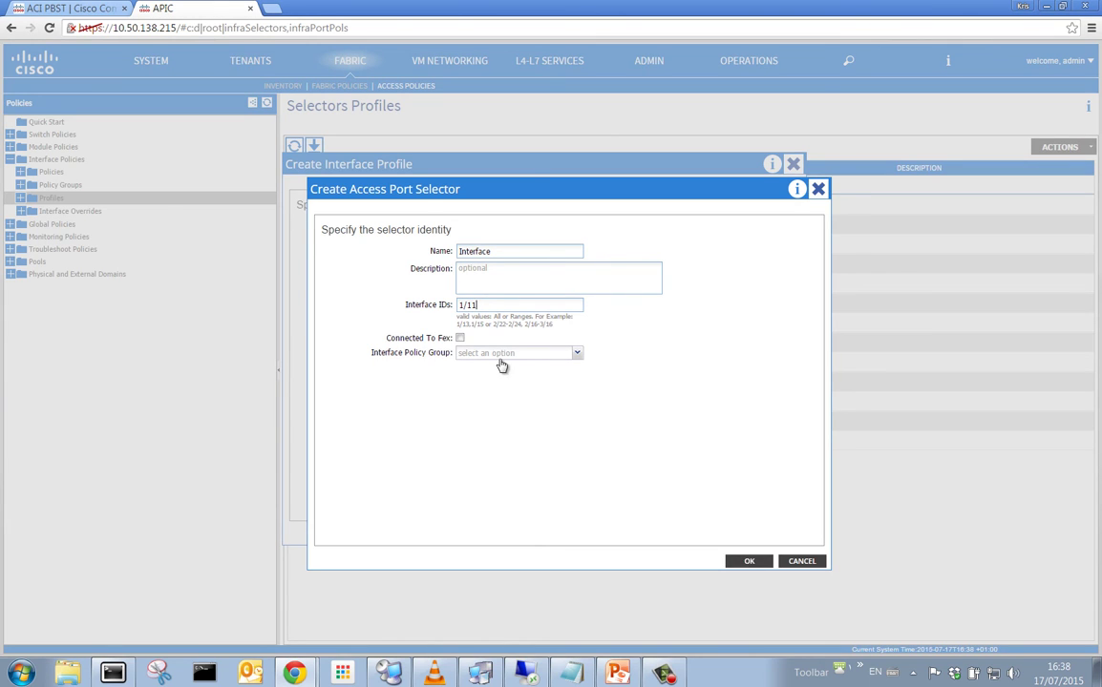
pyautogui.click(503, 354)
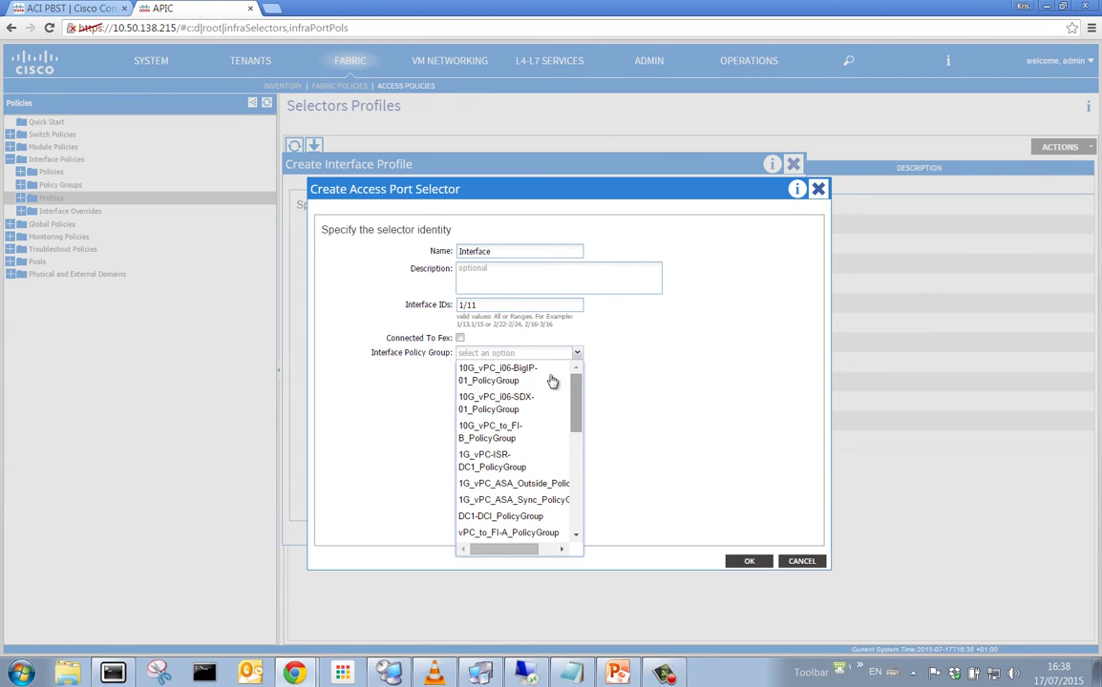
pyautogui.click(551, 378)
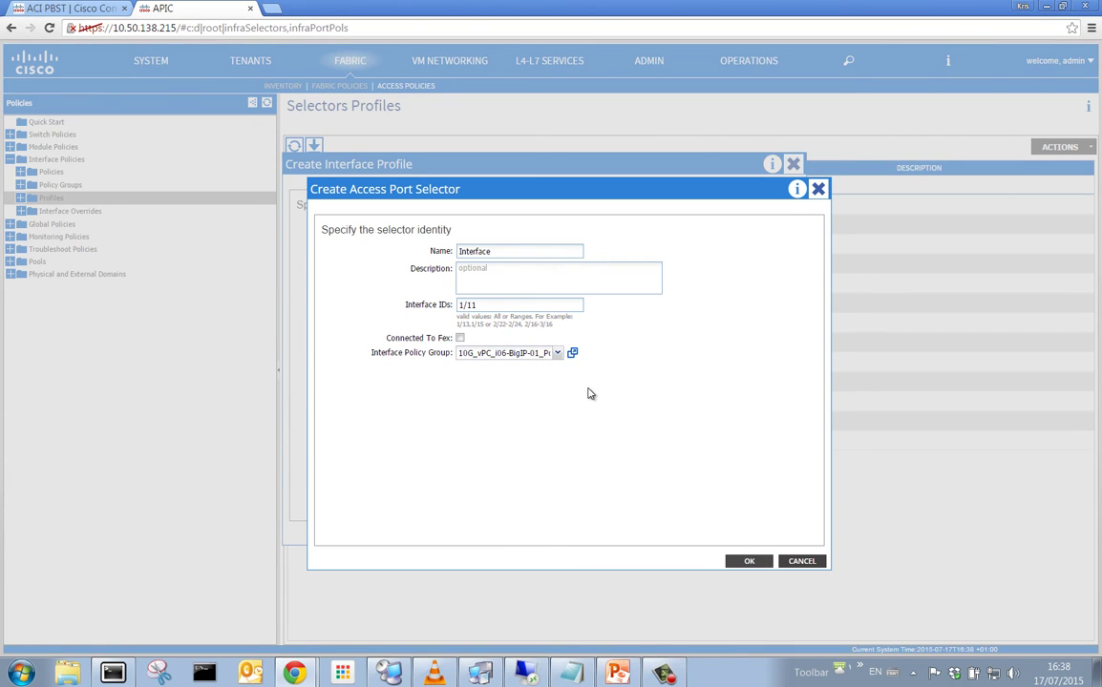
pyautogui.click(741, 561)
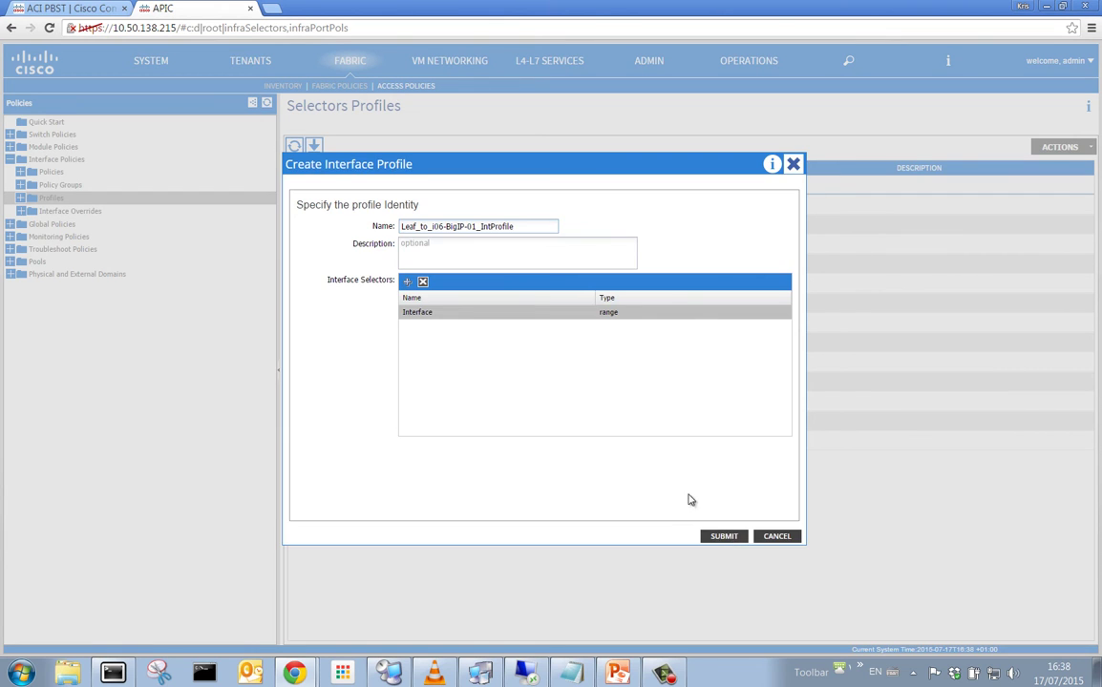
pyautogui.click(718, 538)
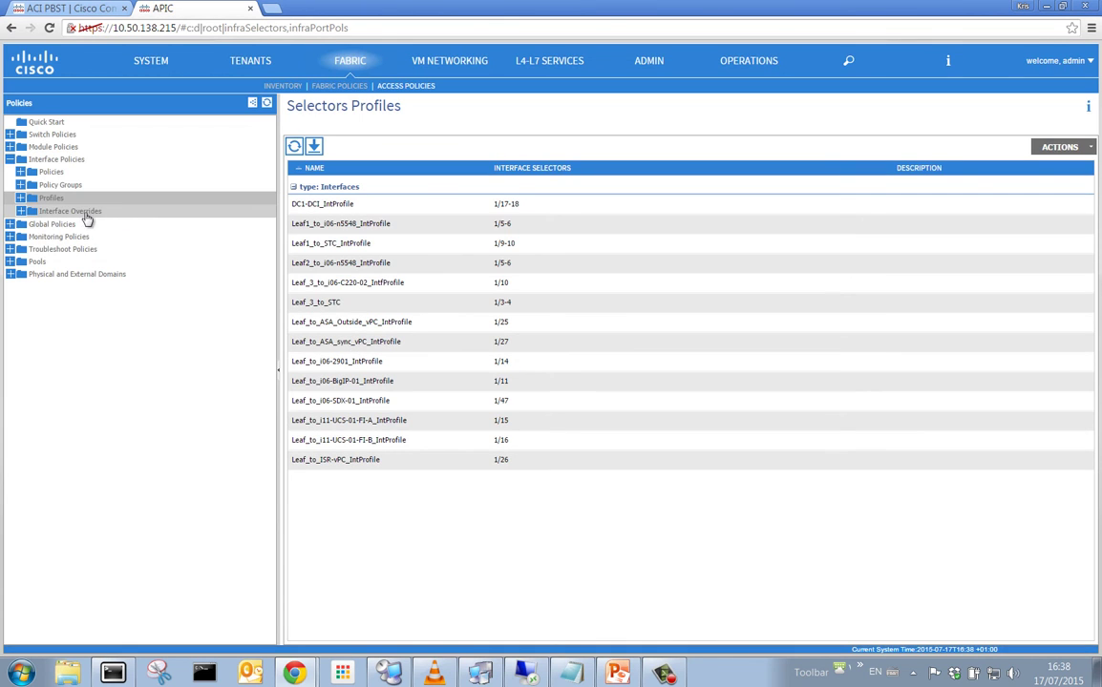
# Check the switches in the default vPC protection policy, then list the switch profiles.
pyautogui.click(10, 159)
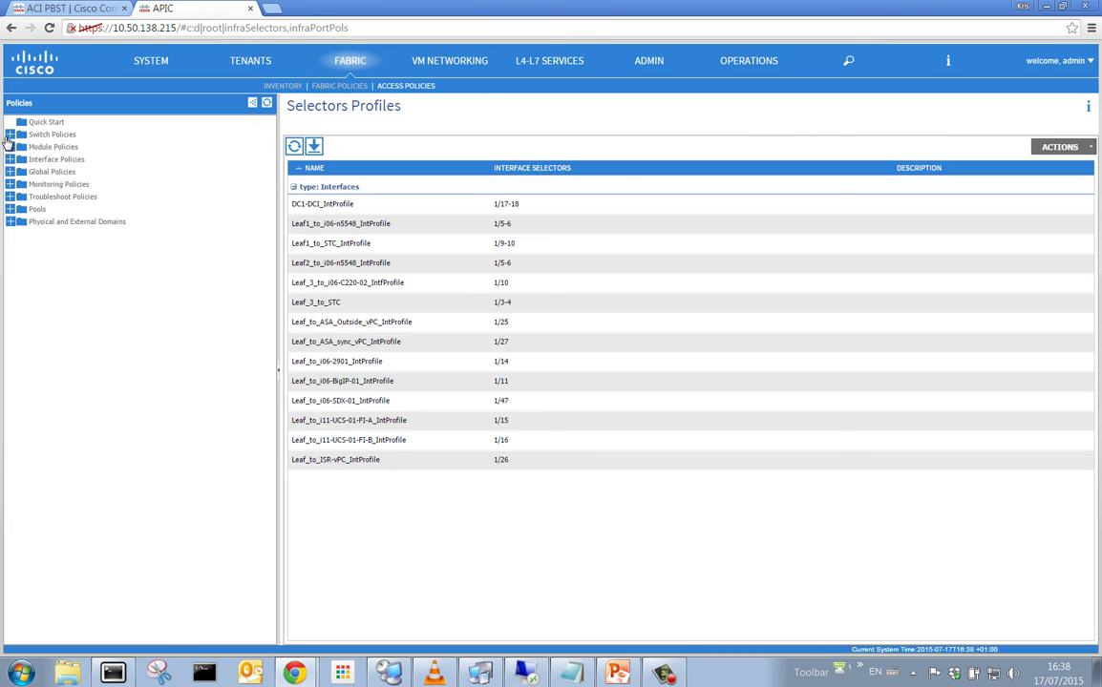
pyautogui.click(9, 135)
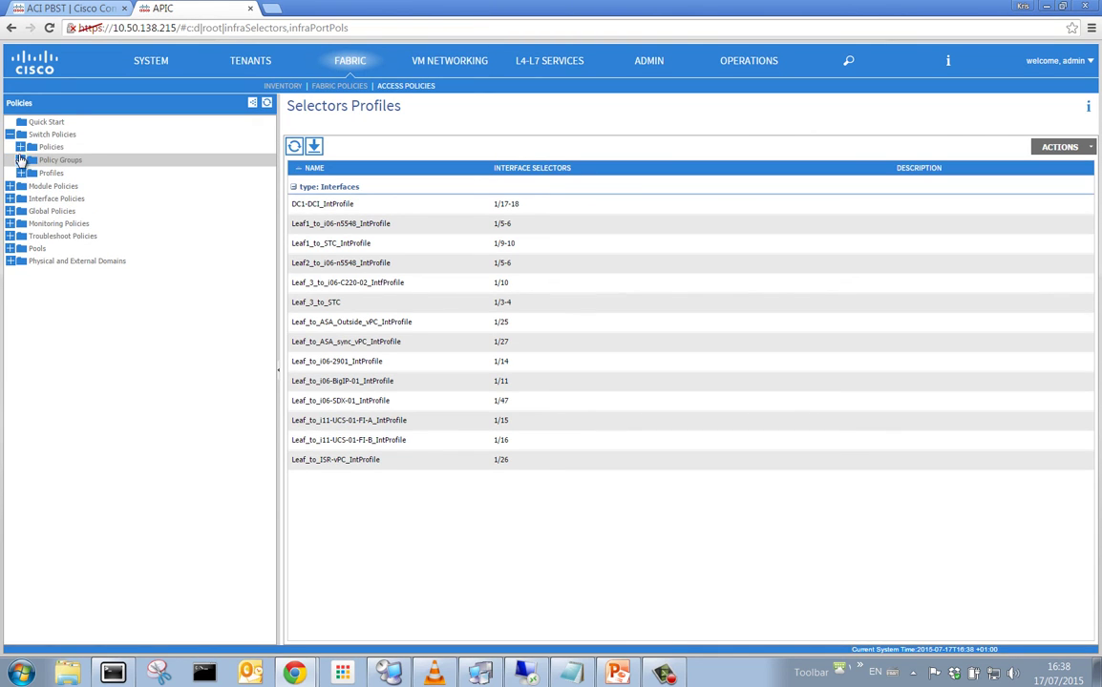
pyautogui.click(20, 147)
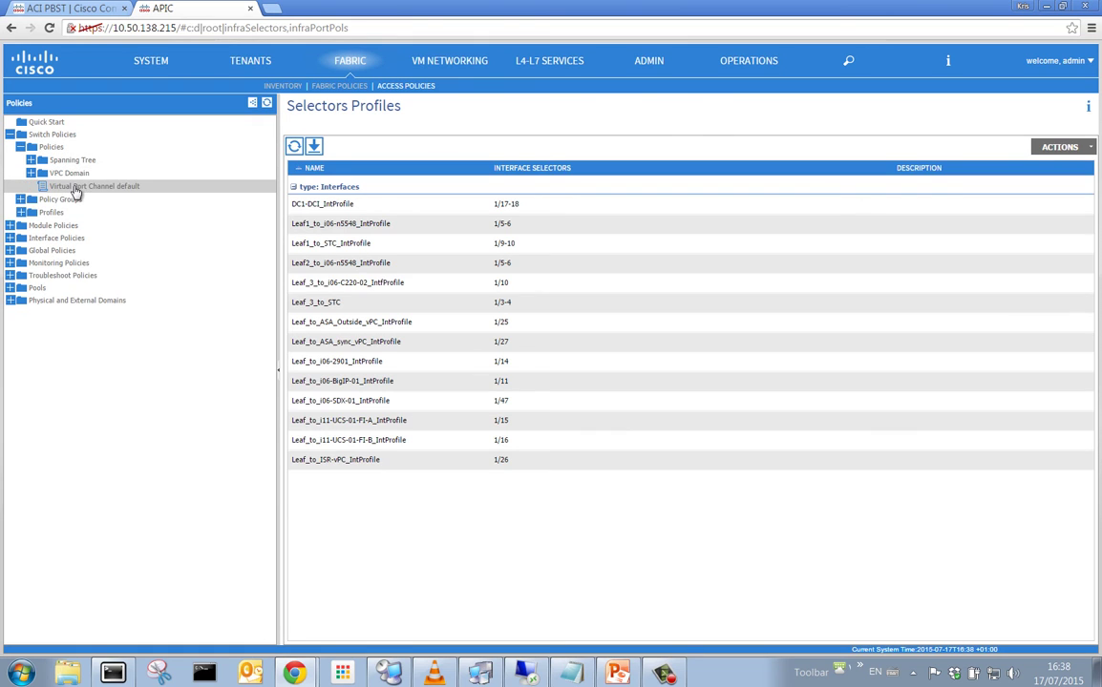
pyautogui.click(75, 187)
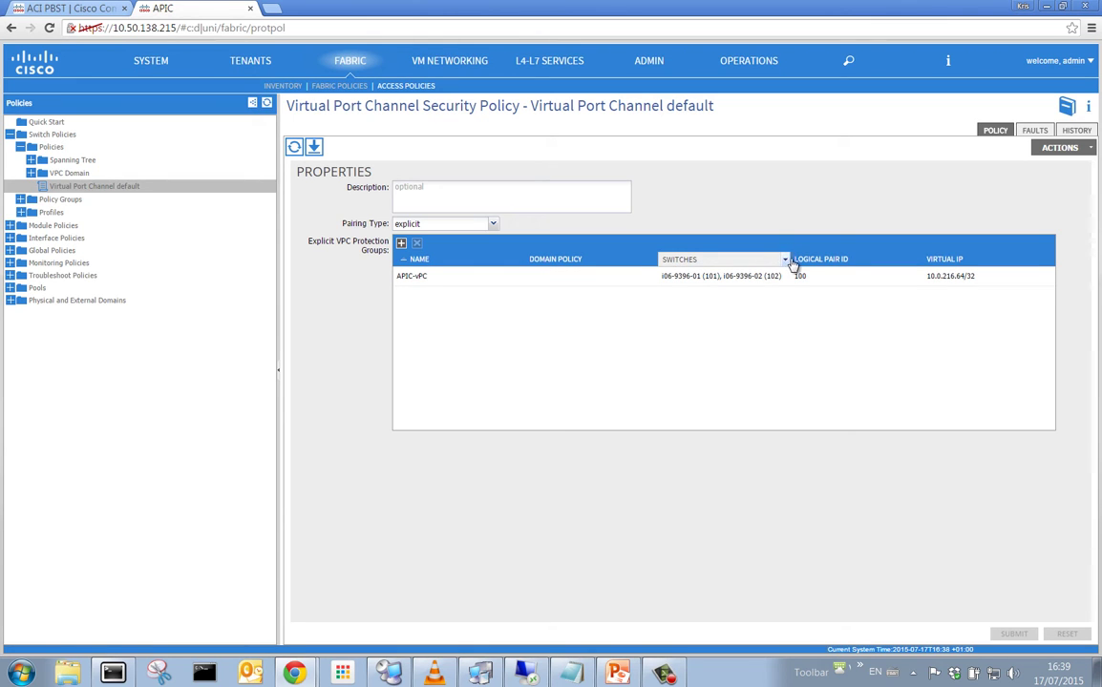
pyautogui.moveTo(792, 259); pyautogui.dragTo(807, 260)
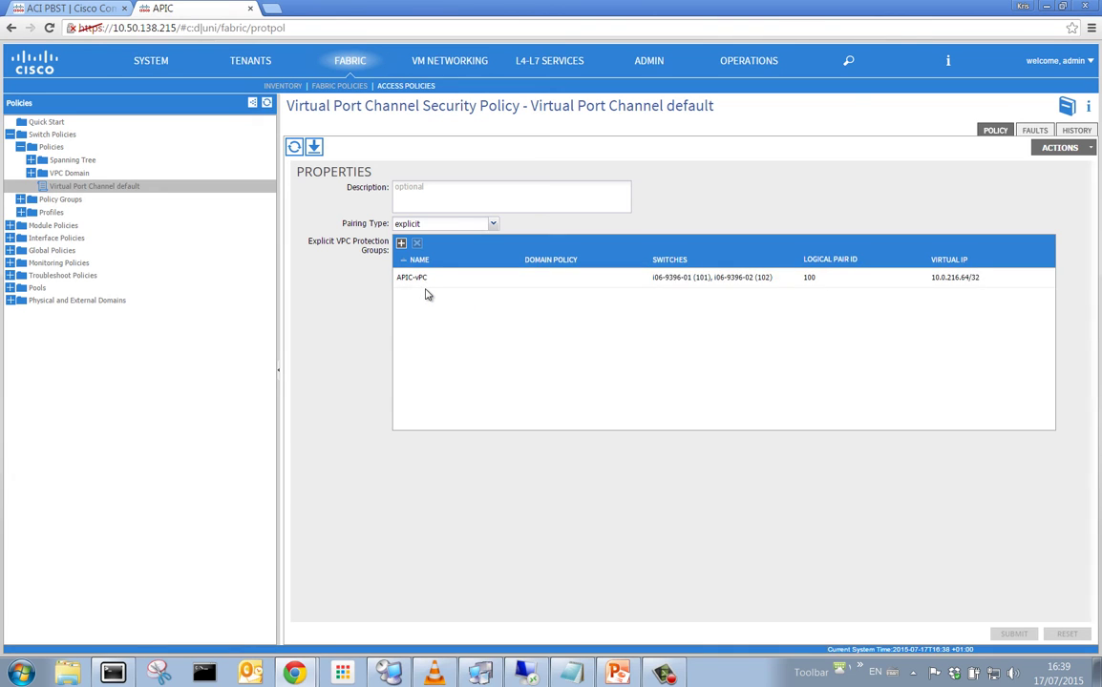
pyautogui.click(43, 212)
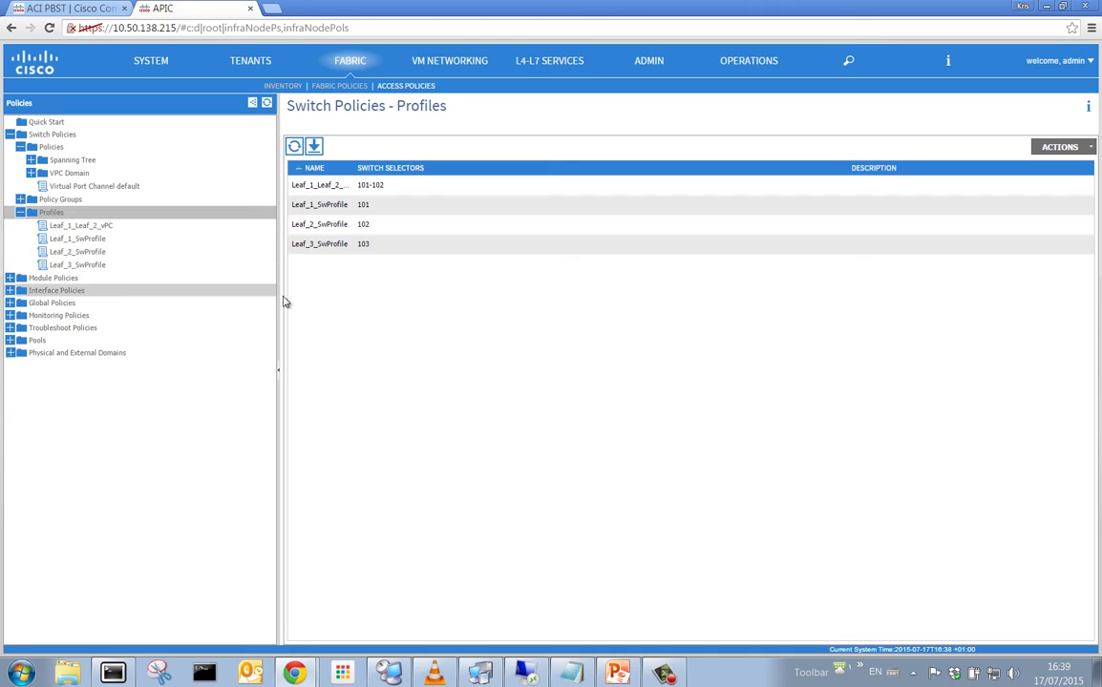
# Add Leaf_to_i06-BigIP-01_IntProfile to the Leaf_1_Leaf_2_vPC switch profile's interface selector profiles.
pyautogui.click(122, 231)
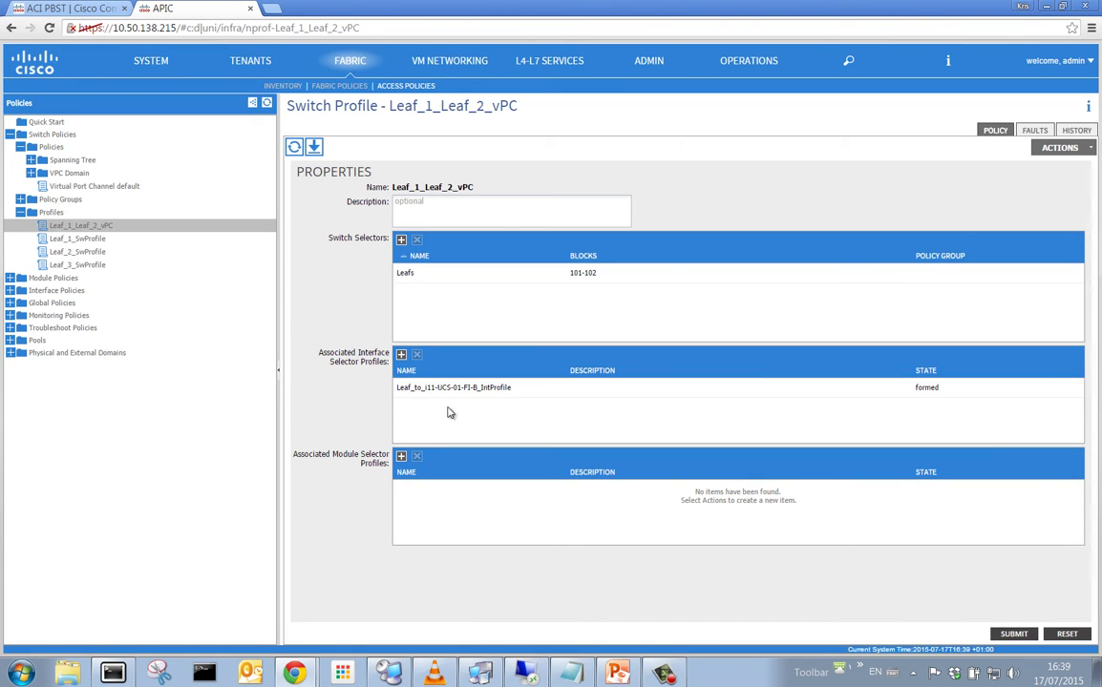
pyautogui.click(401, 354)
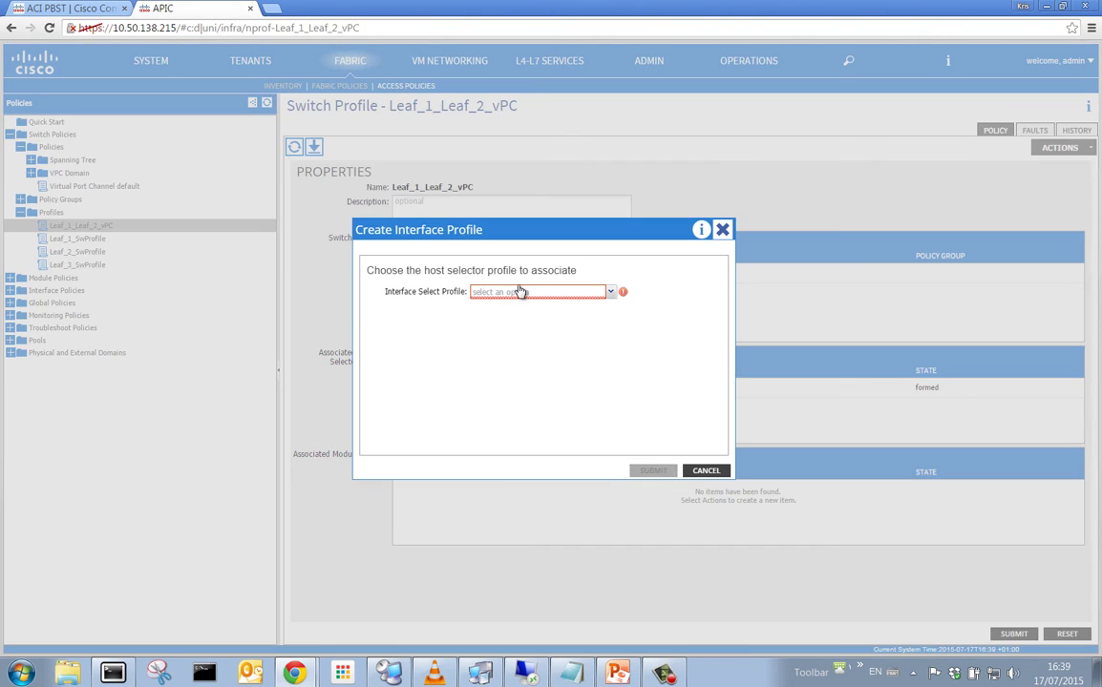
pyautogui.click(528, 299)
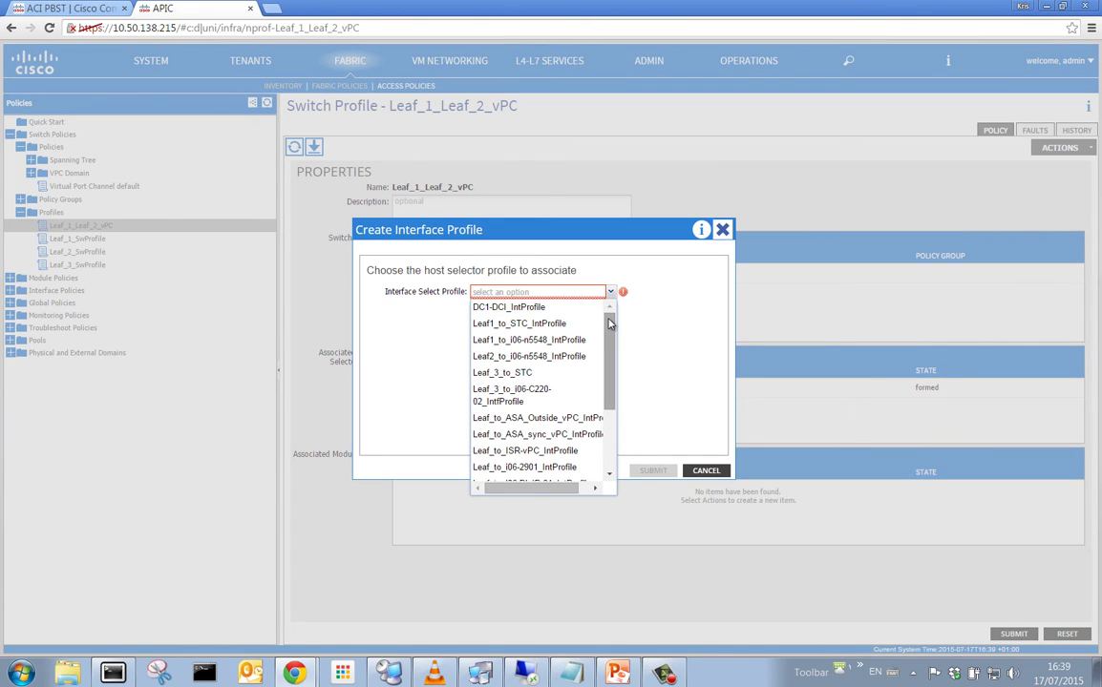
pyautogui.moveTo(606, 318); pyautogui.dragTo(560, 378)
pyautogui.click(560, 378)
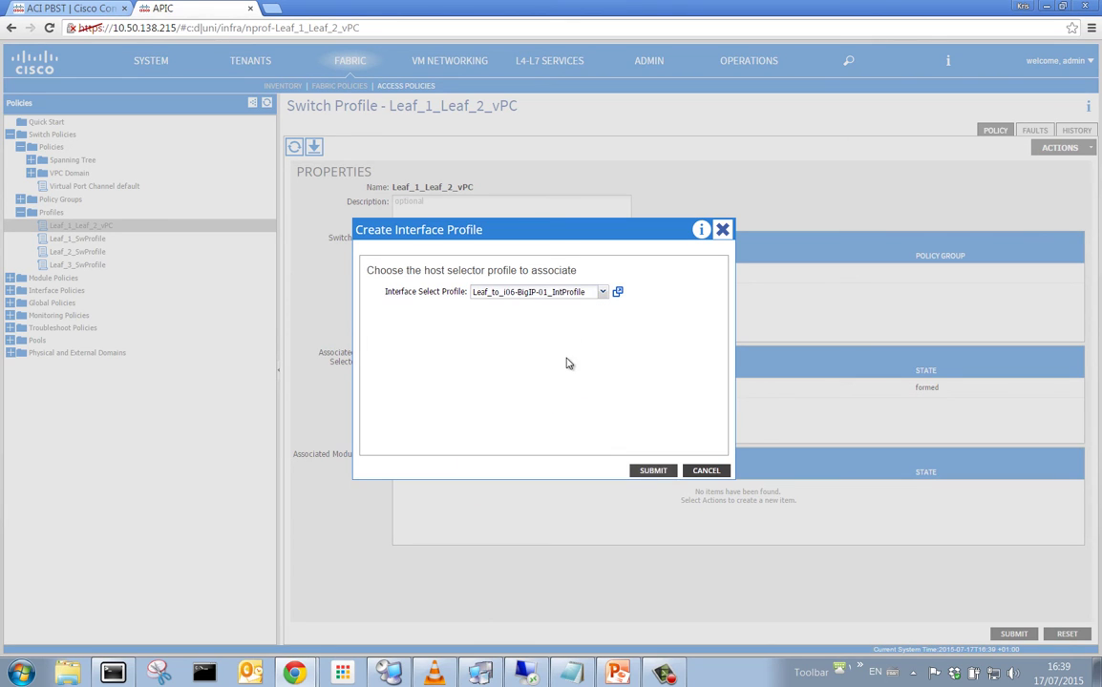
pyautogui.click(651, 471)
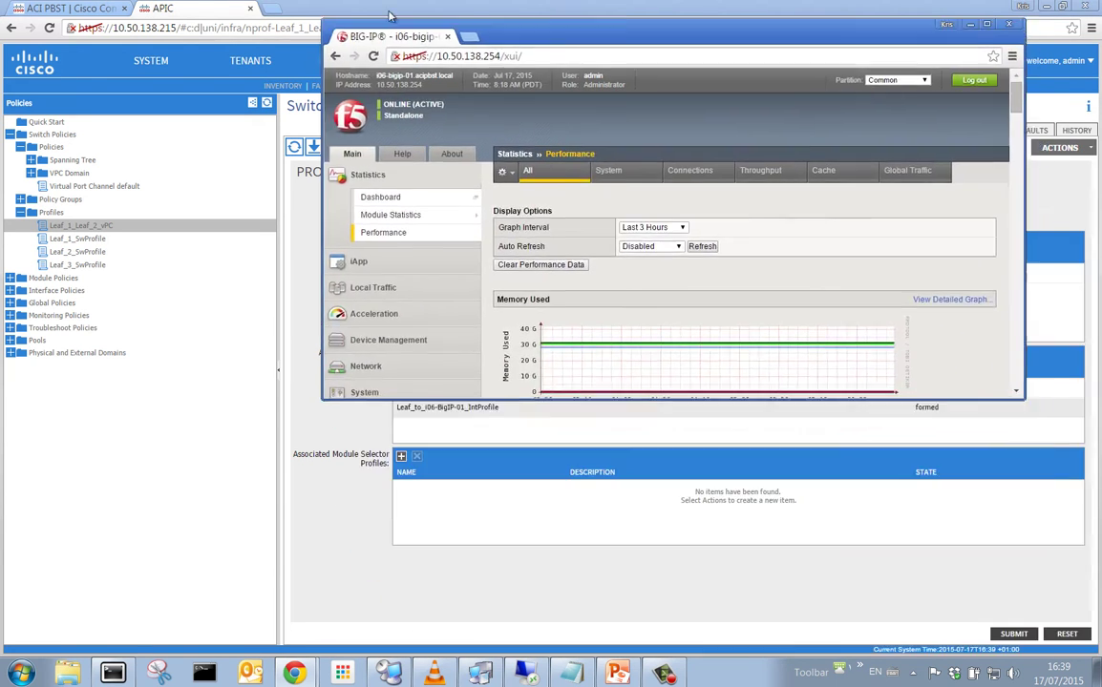
pyautogui.moveTo(373, 39); pyautogui.dragTo(347, 7)
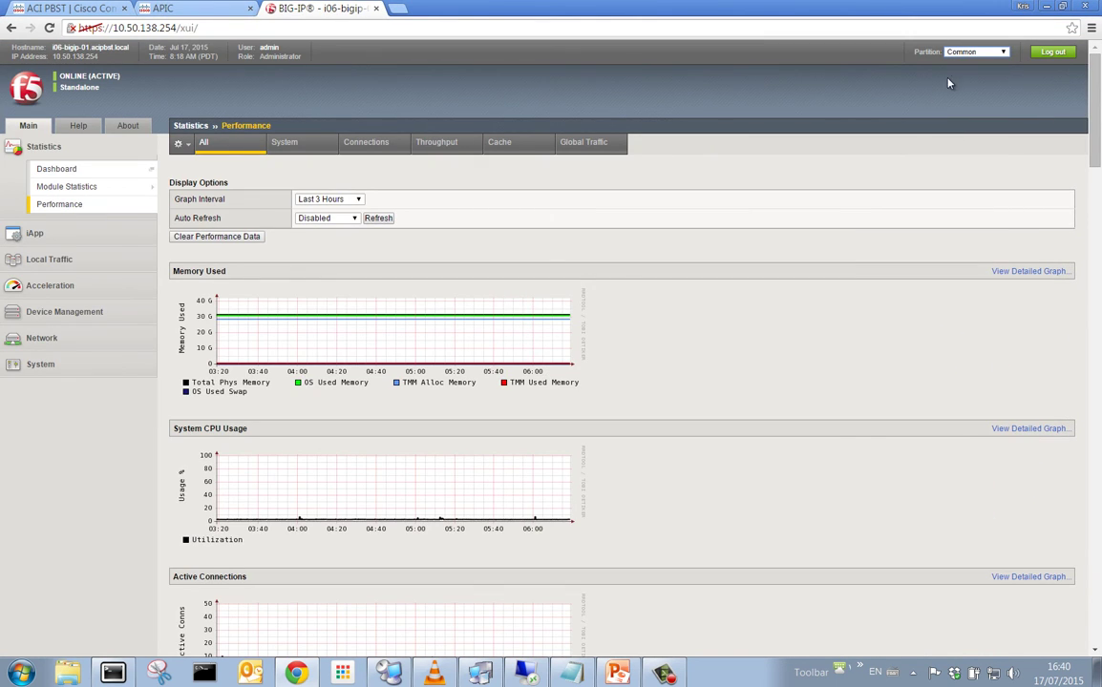
# Start a new trunk under Network > Trunks named Po-to-Pod1.
pyautogui.click(38, 341)
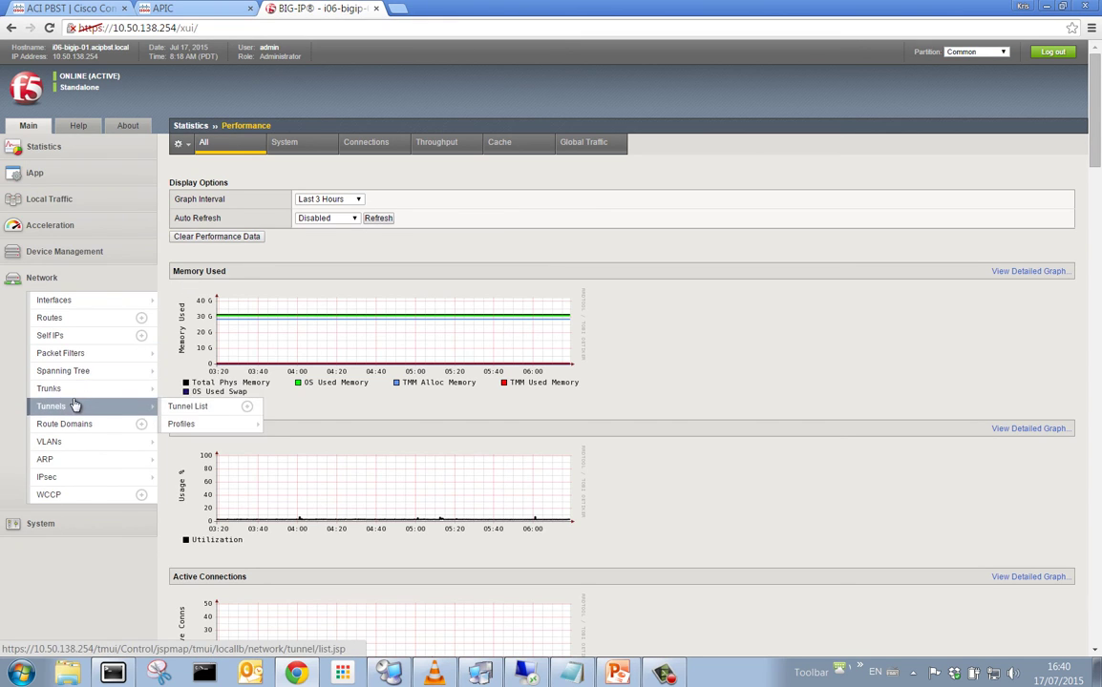
pyautogui.click(71, 394)
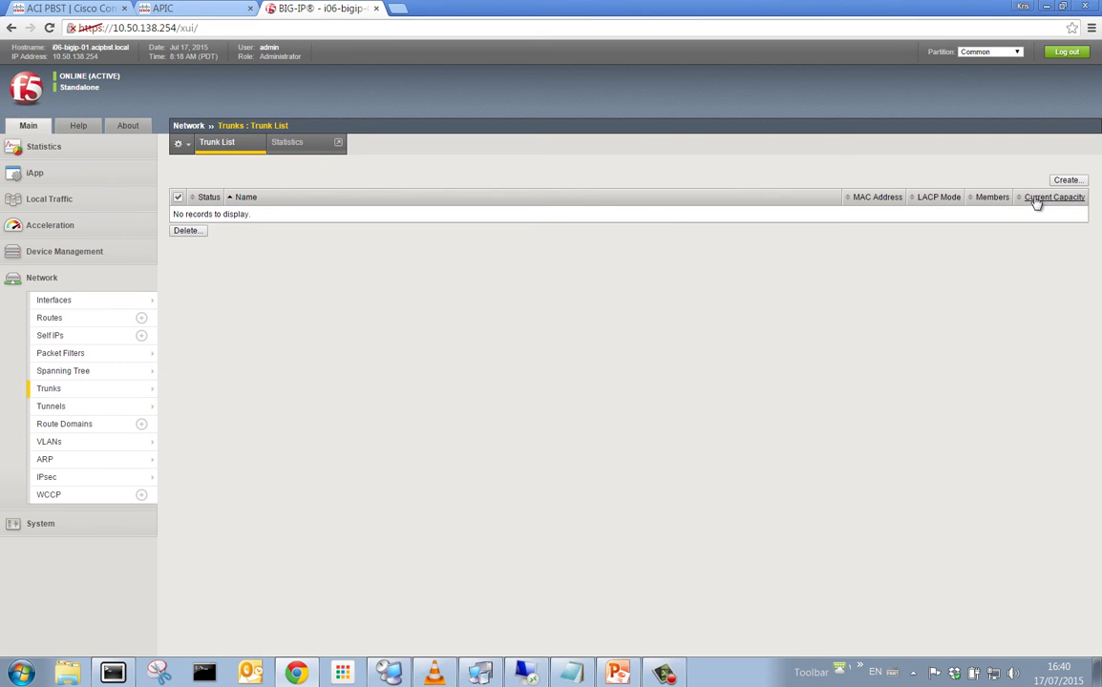
pyautogui.click(1067, 181)
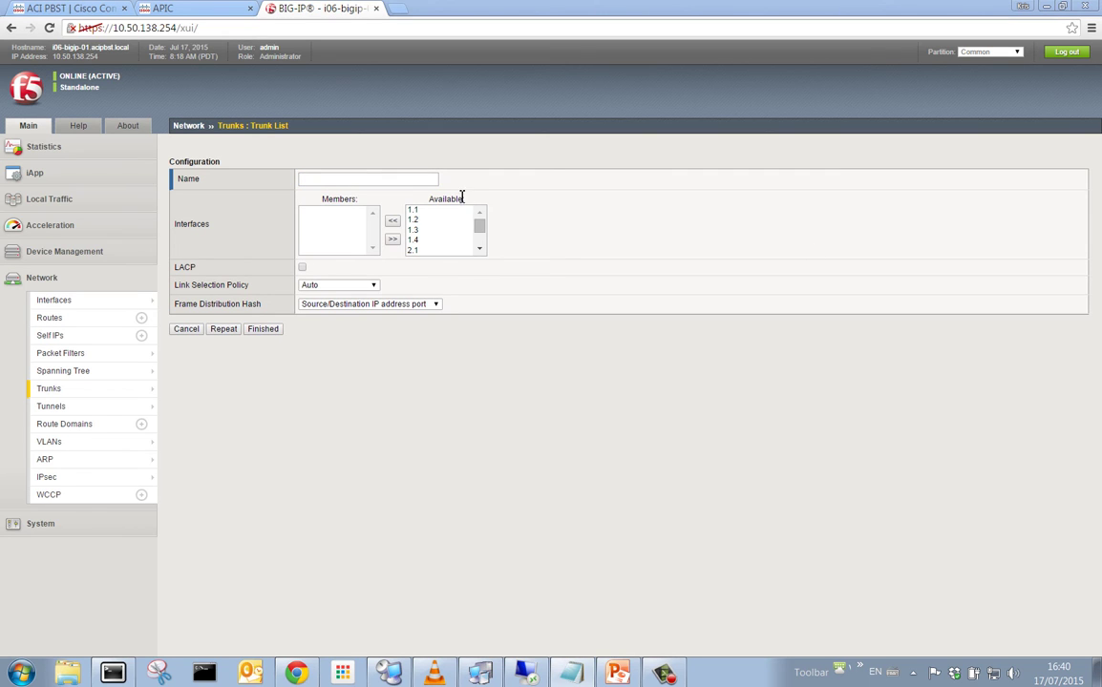
pyautogui.click(413, 178)
pyautogui.click(414, 180)
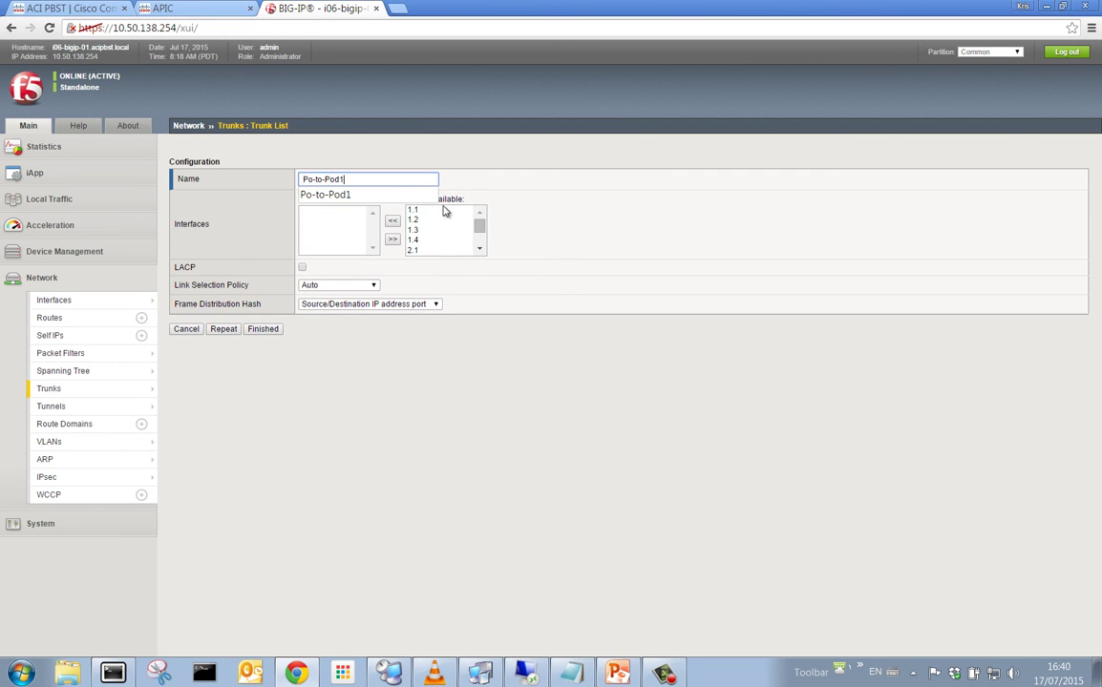
pyautogui.click(403, 192)
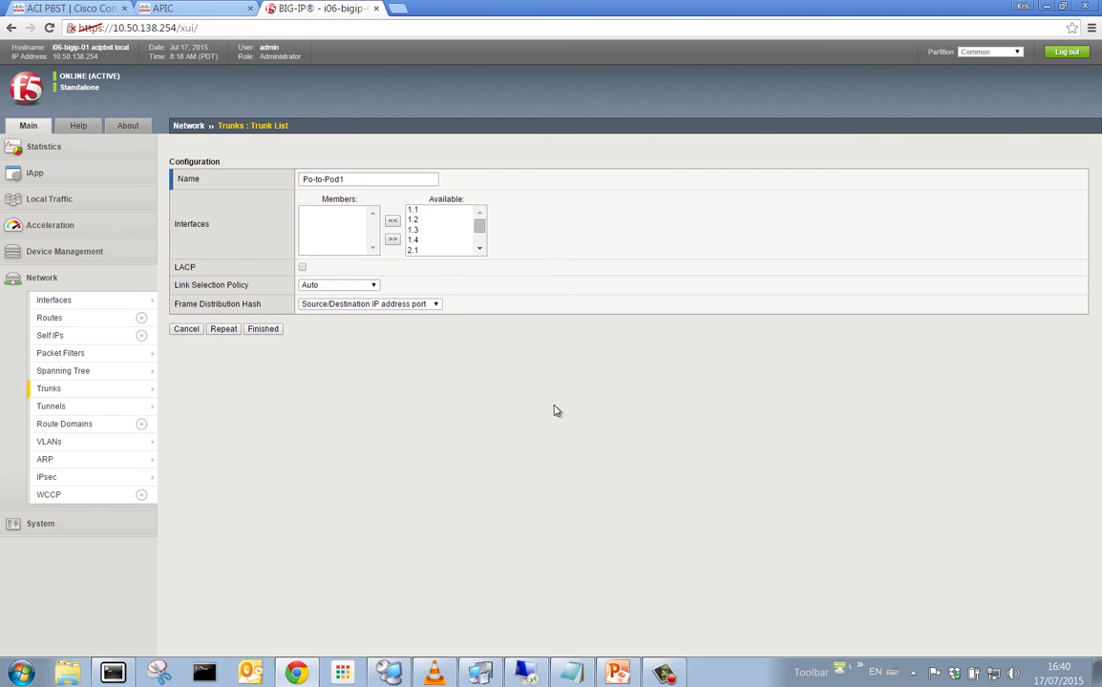
pyautogui.tripleClick(330, 179)
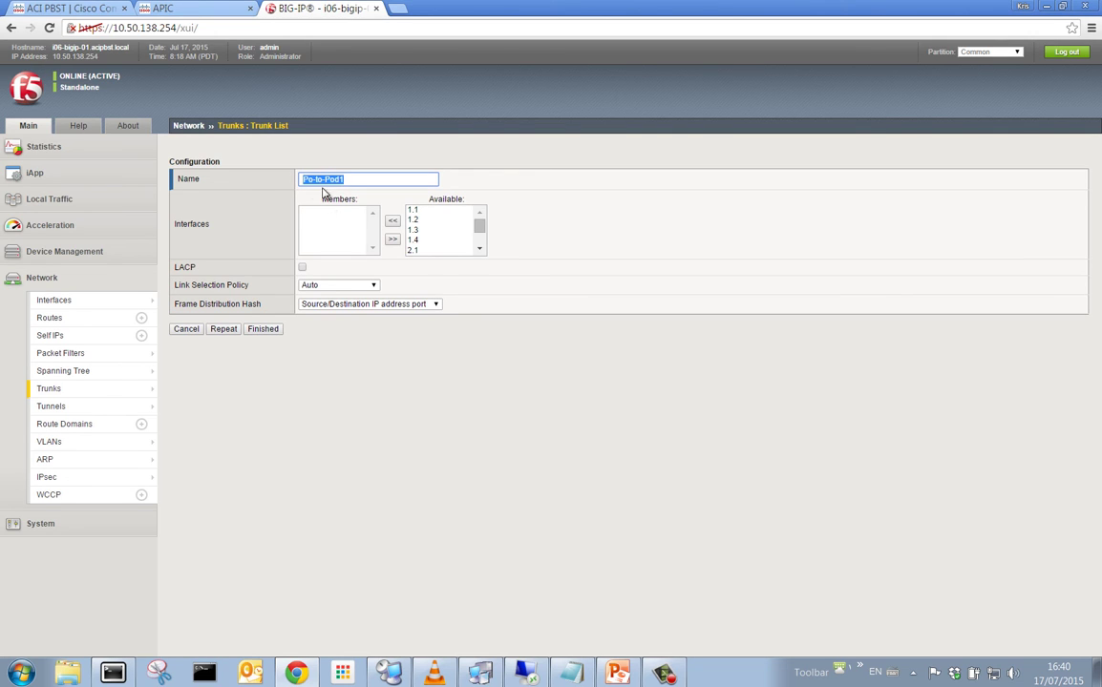
# Add members 2.5 and 2.6 with LACP enabled, finish, and confirm the trunk shows UP.
pyautogui.click(480, 251)
pyautogui.scroll(2, 481, 239)
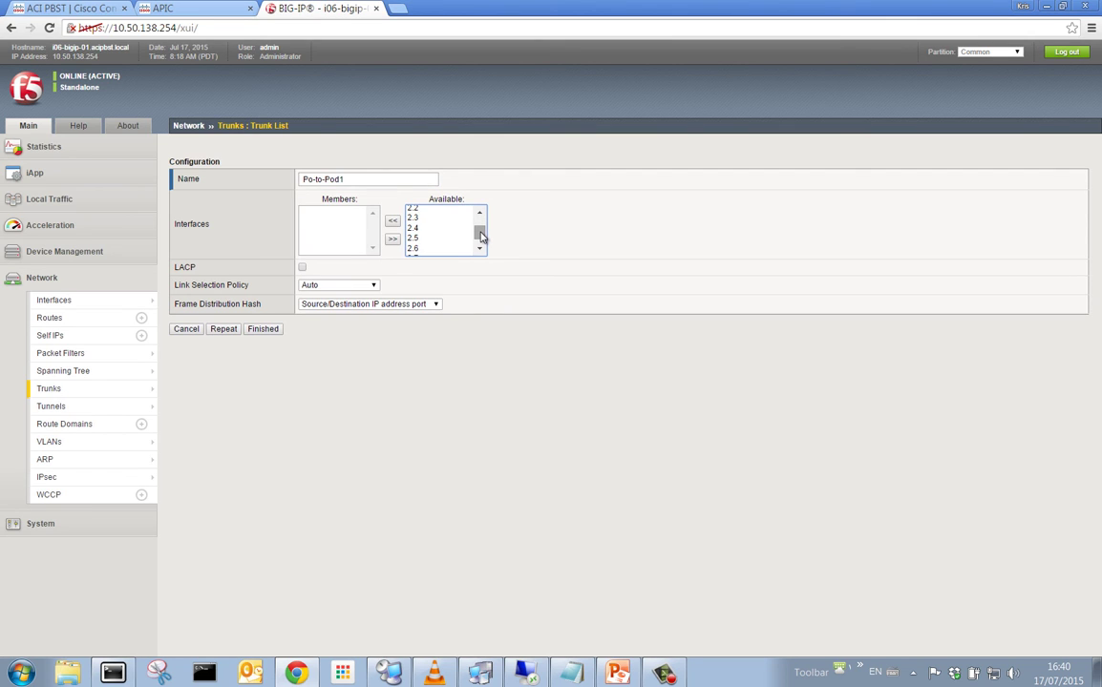
pyautogui.scroll(-3, 482, 250)
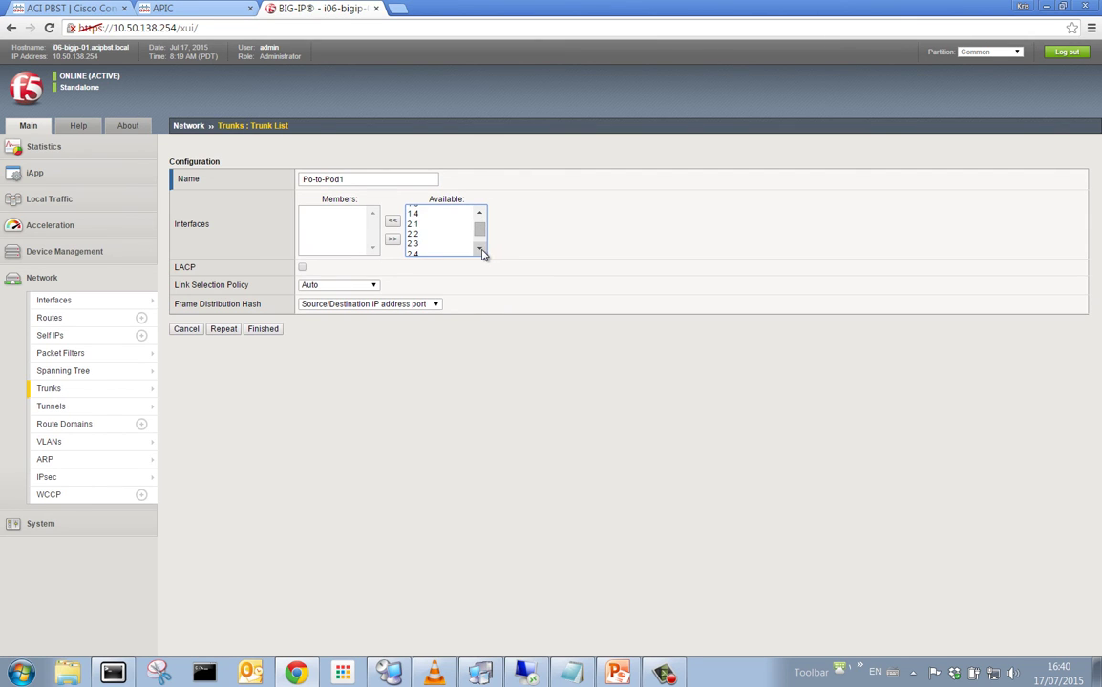
pyautogui.click(425, 220)
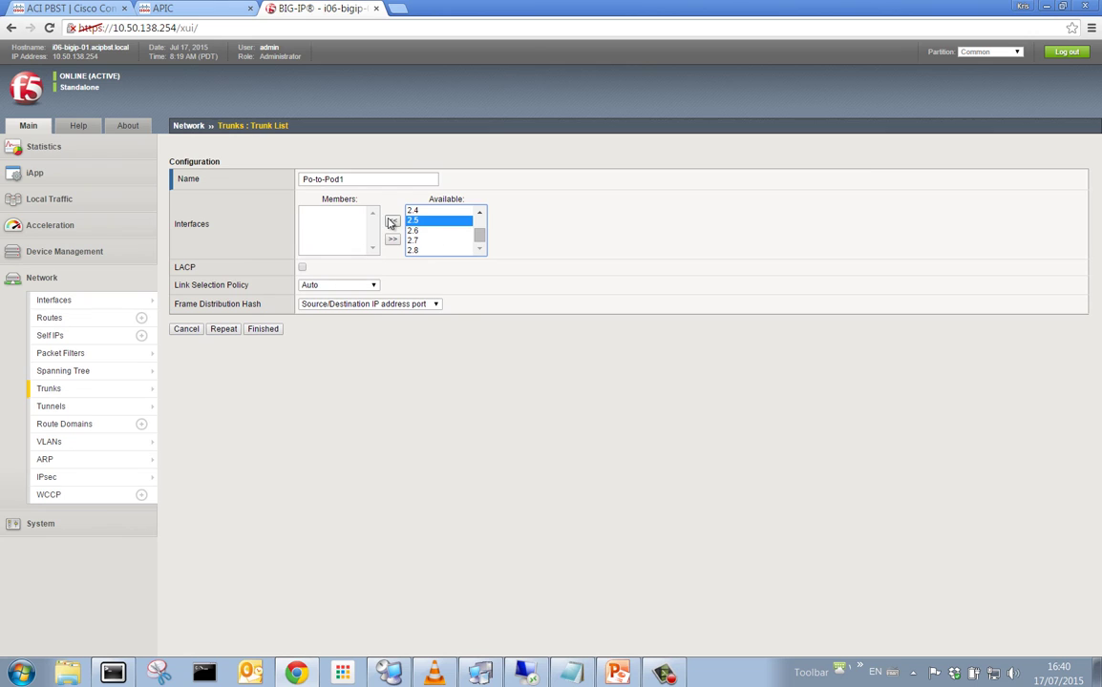
pyautogui.click(392, 221)
pyautogui.click(393, 222)
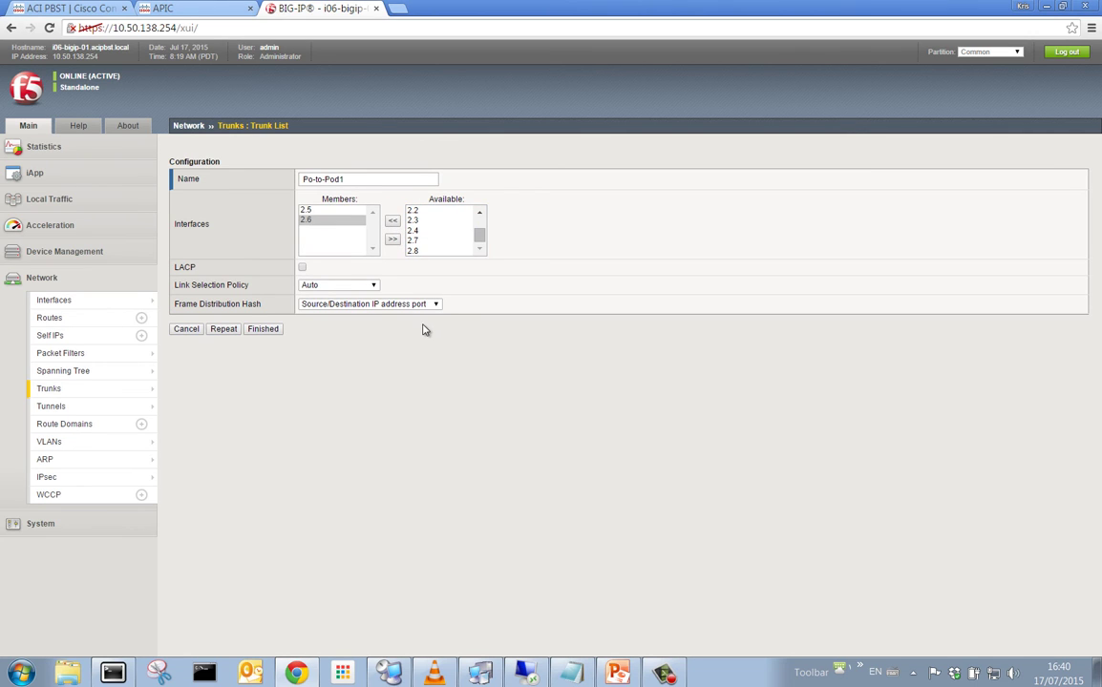
pyautogui.click(301, 269)
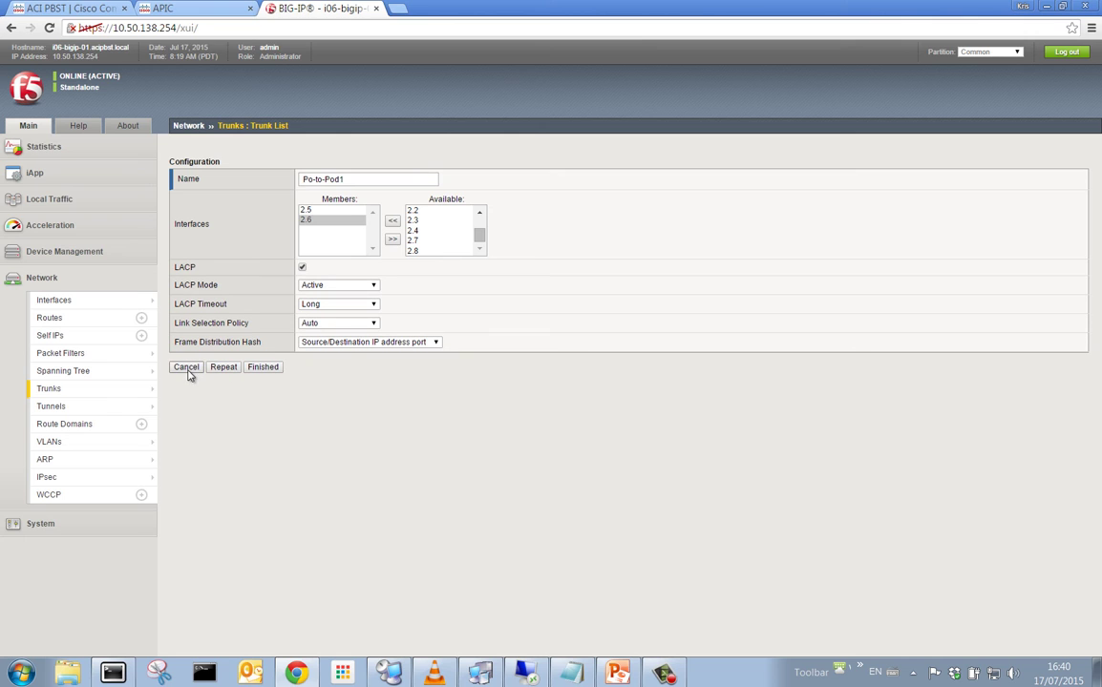
pyautogui.click(267, 370)
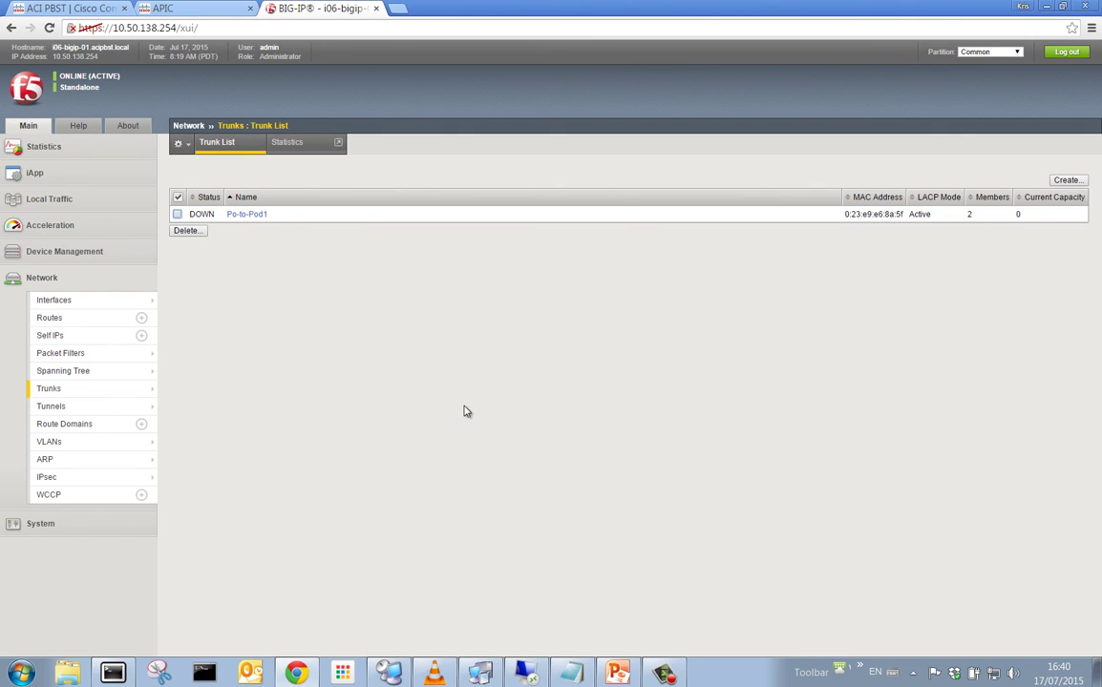
pyautogui.click(70, 391)
pyautogui.doubleClick(193, 214)
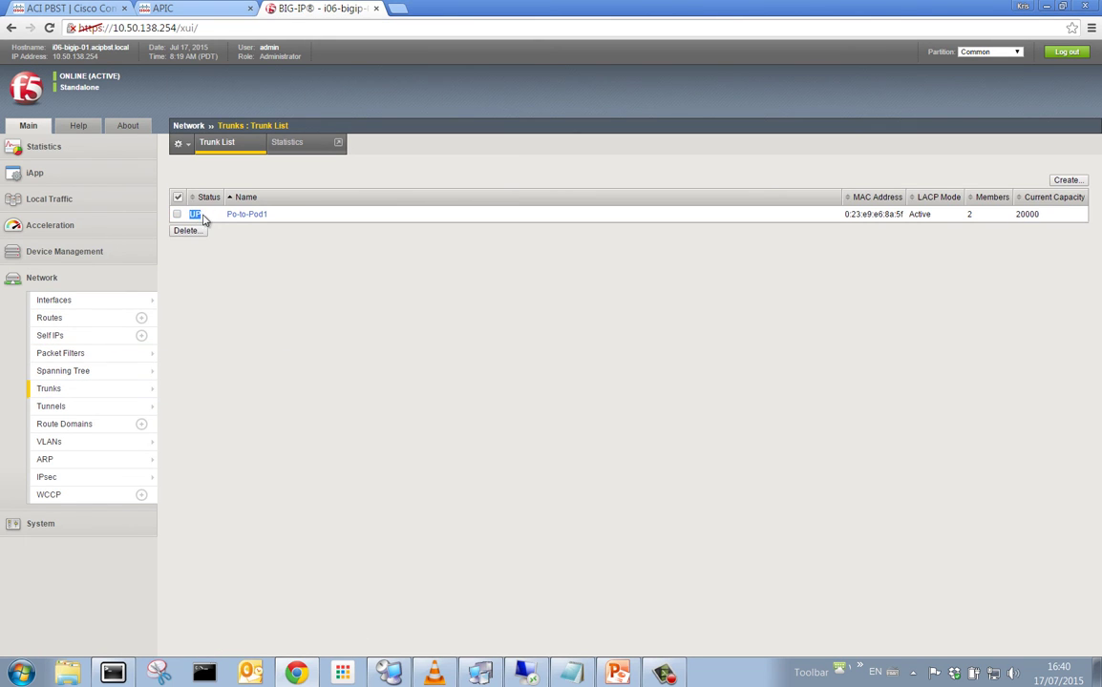
pyautogui.click(168, 10)
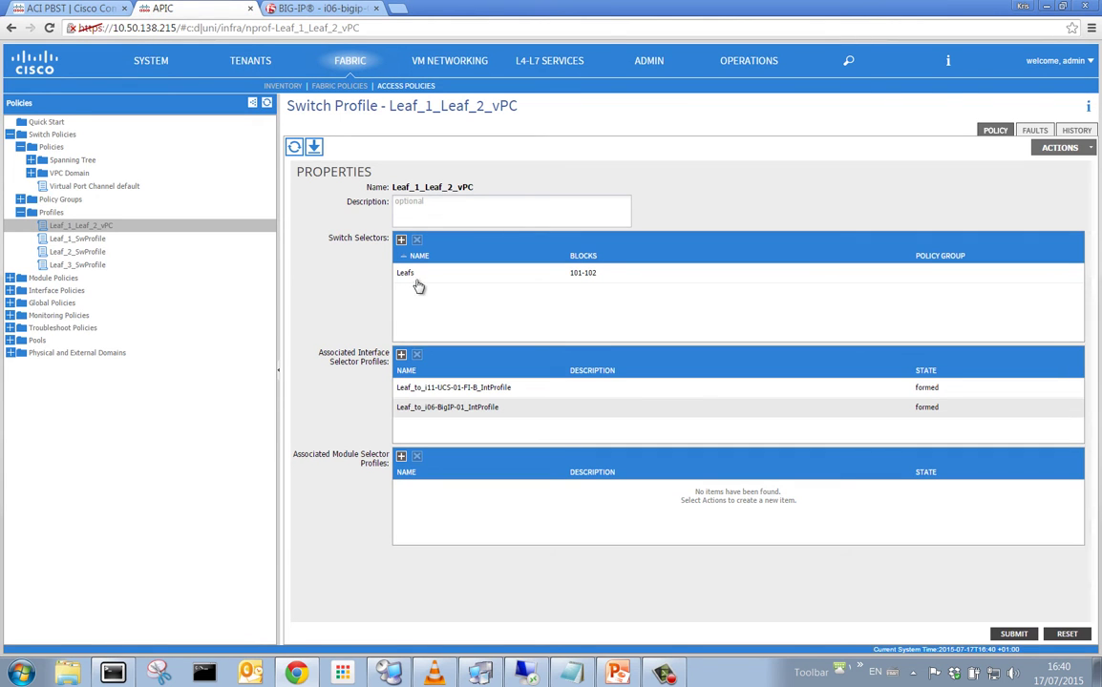
# Expand Node-101's VPC interfaces in Fabric Inventory, browsing VPCs 350, 684, 689 and 690.
pyautogui.click(286, 88)
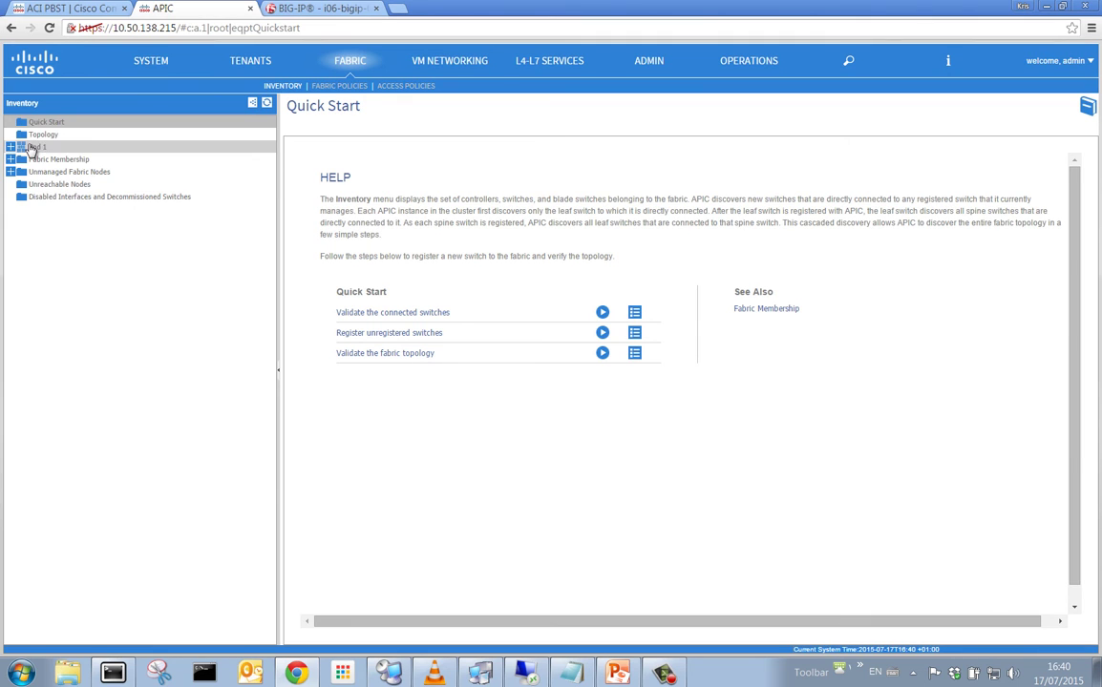
pyautogui.click(10, 148)
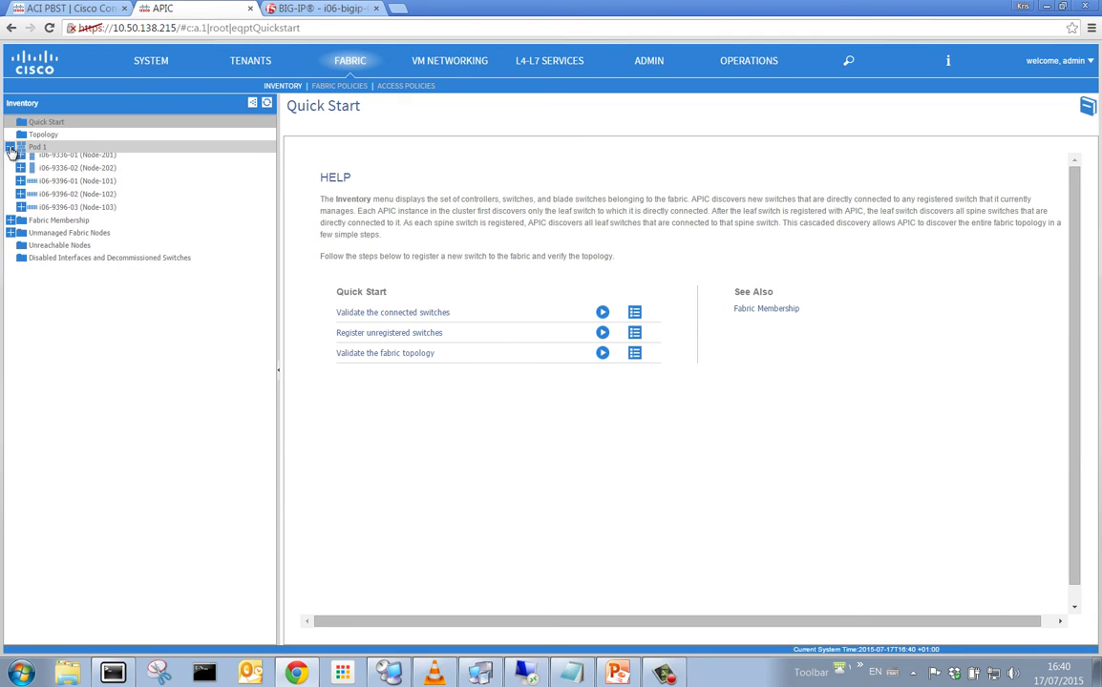
pyautogui.click(20, 185)
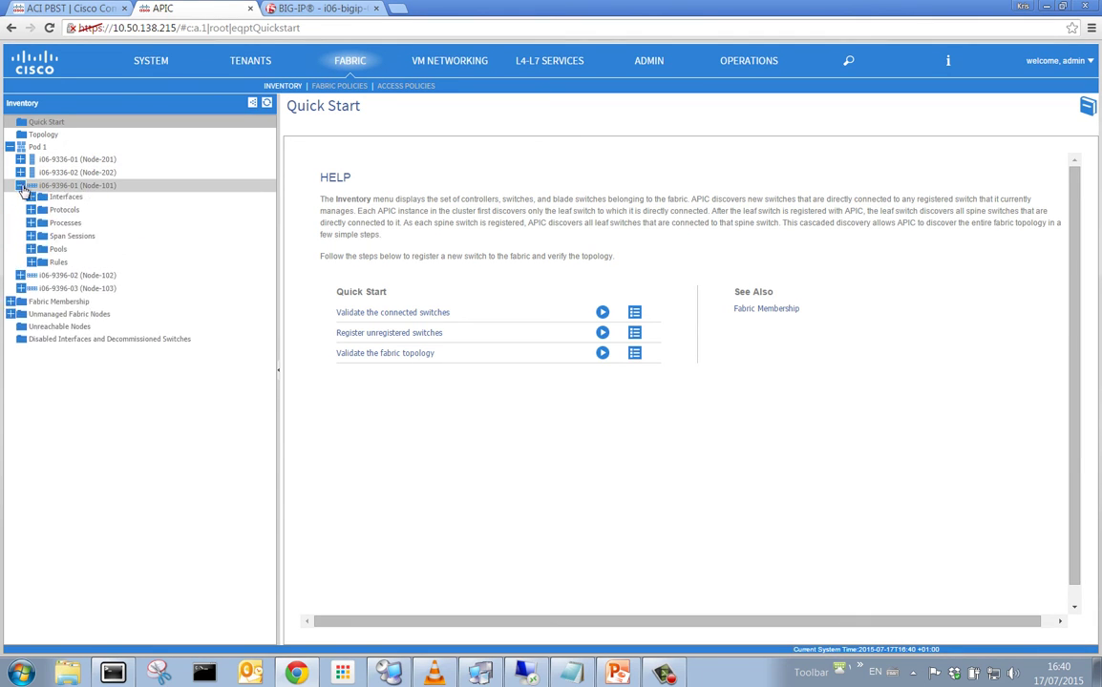
pyautogui.click(31, 225)
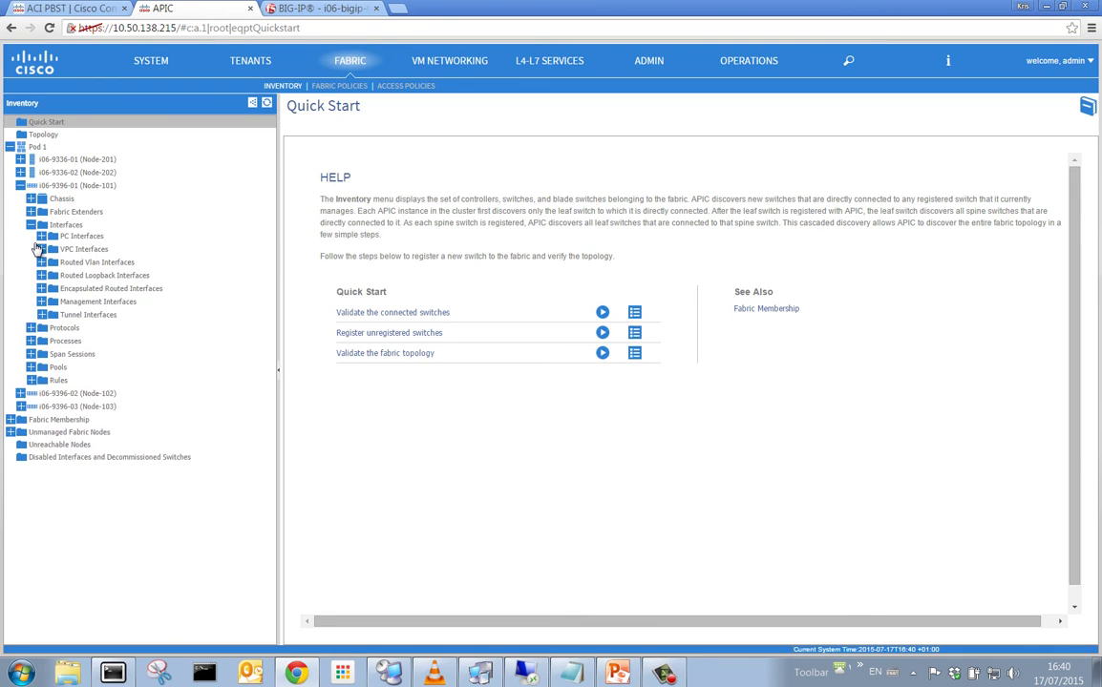
pyautogui.click(41, 266)
pyautogui.click(51, 277)
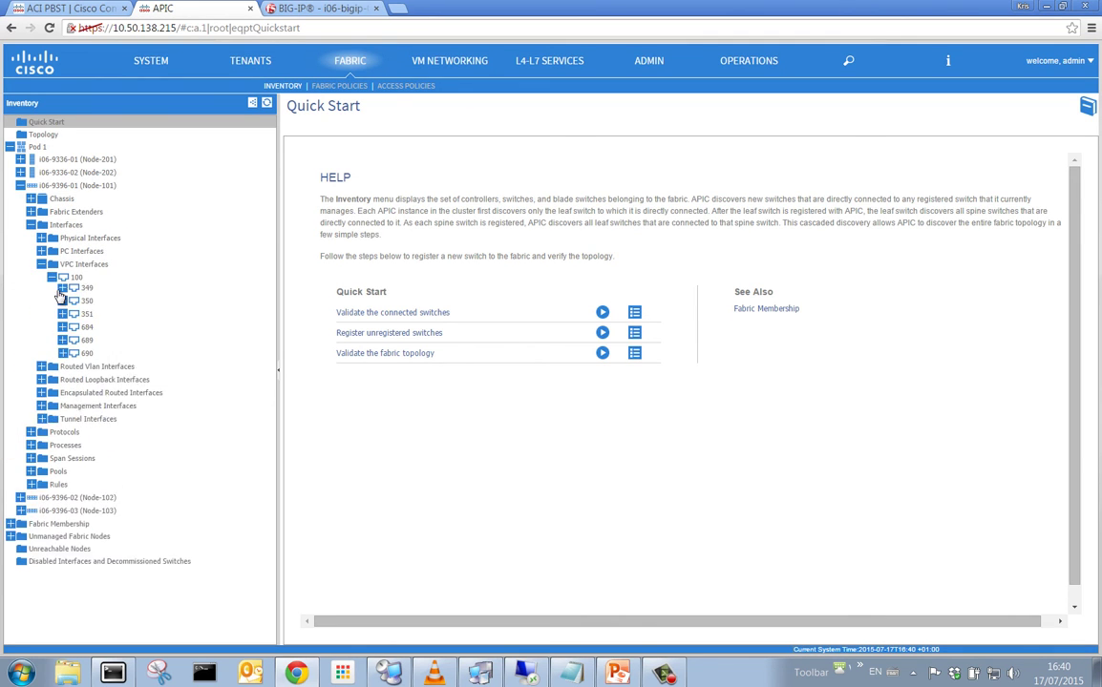
pyautogui.click(63, 342)
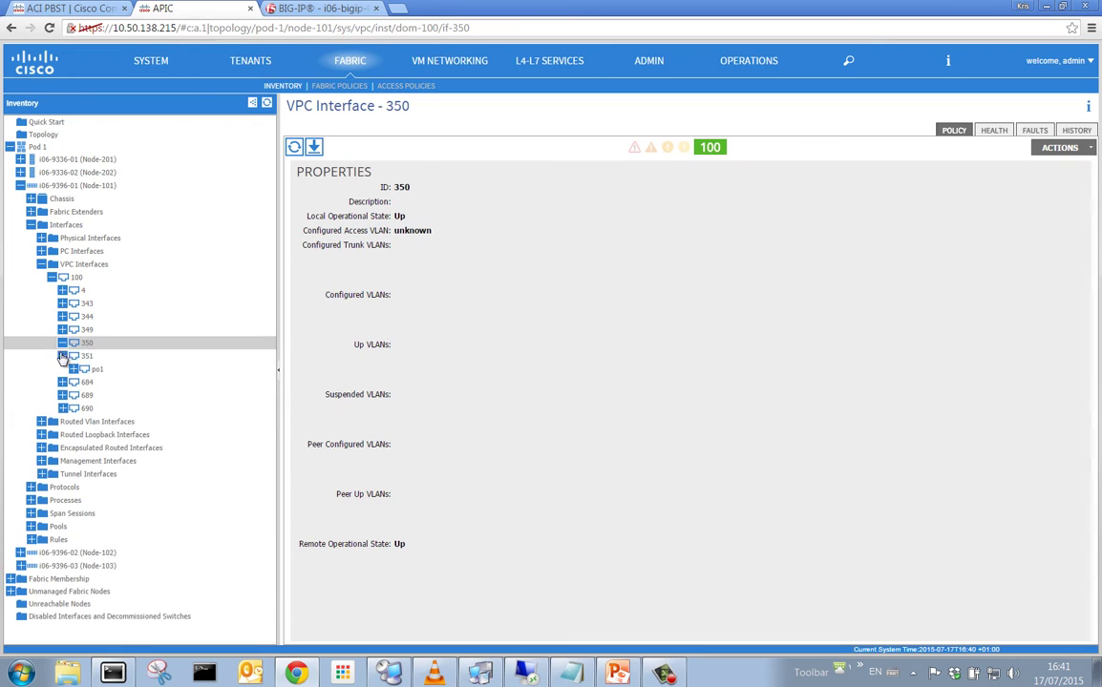
pyautogui.click(63, 379)
pyautogui.click(72, 392)
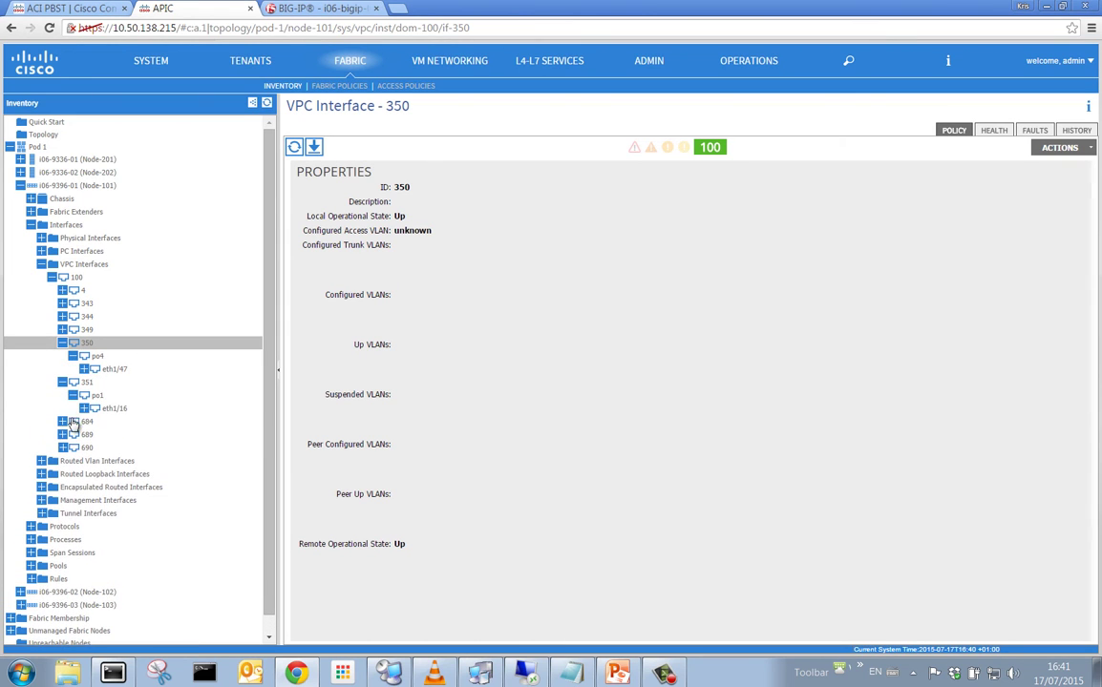
pyautogui.click(72, 422)
pyautogui.click(62, 421)
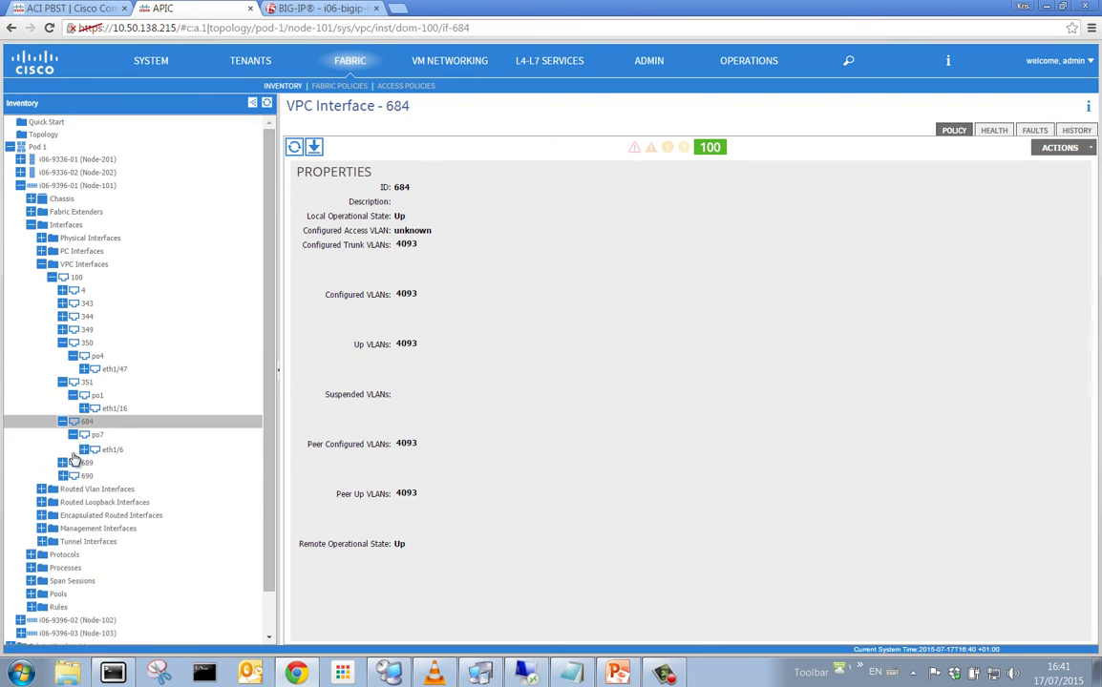
pyautogui.click(73, 435)
pyautogui.click(62, 474)
pyautogui.click(72, 487)
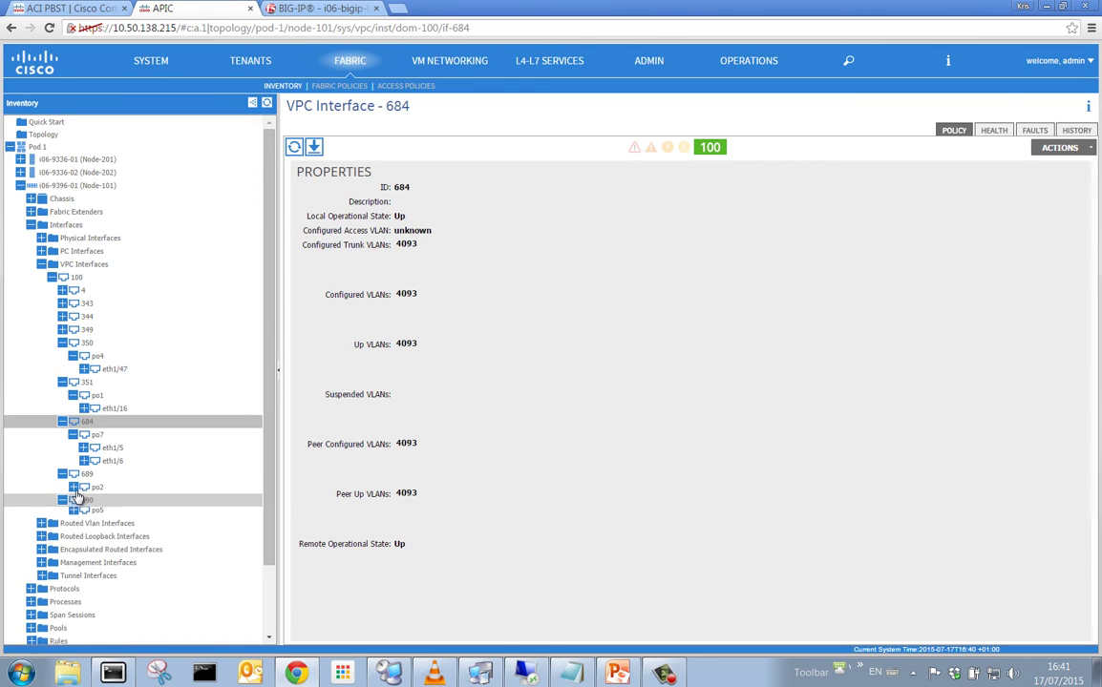
pyautogui.click(62, 513)
pyautogui.click(73, 526)
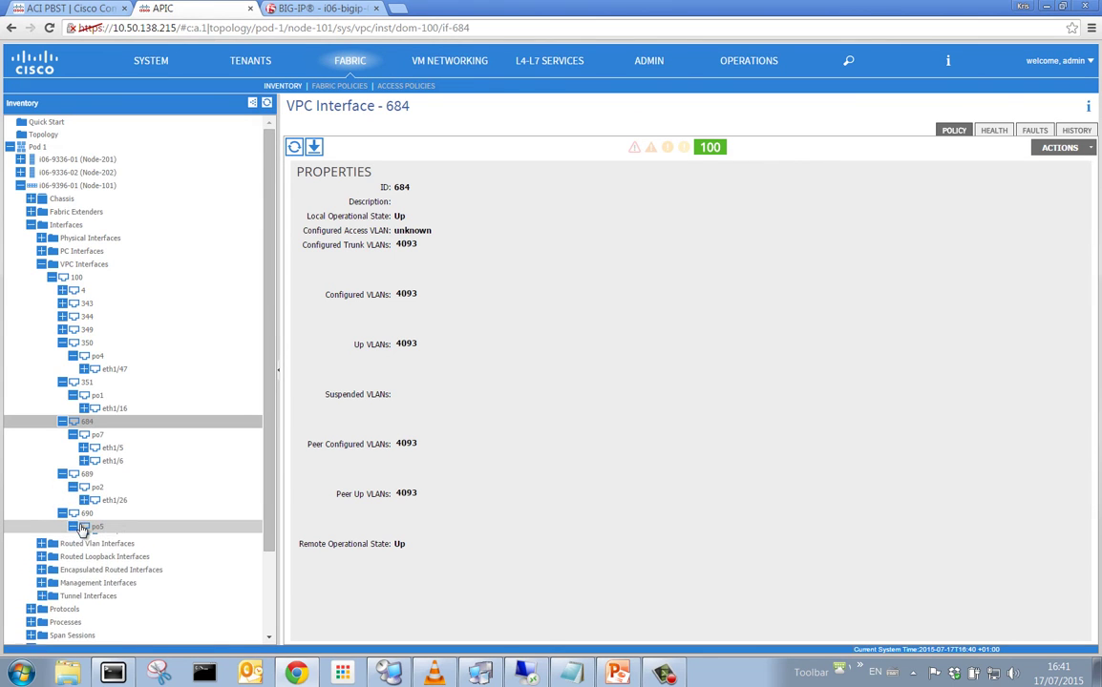
# Open eth1/11 under VPC 344 po11 to view its Layer 1 and LACP details.
pyautogui.click(63, 317)
pyautogui.click(63, 317)
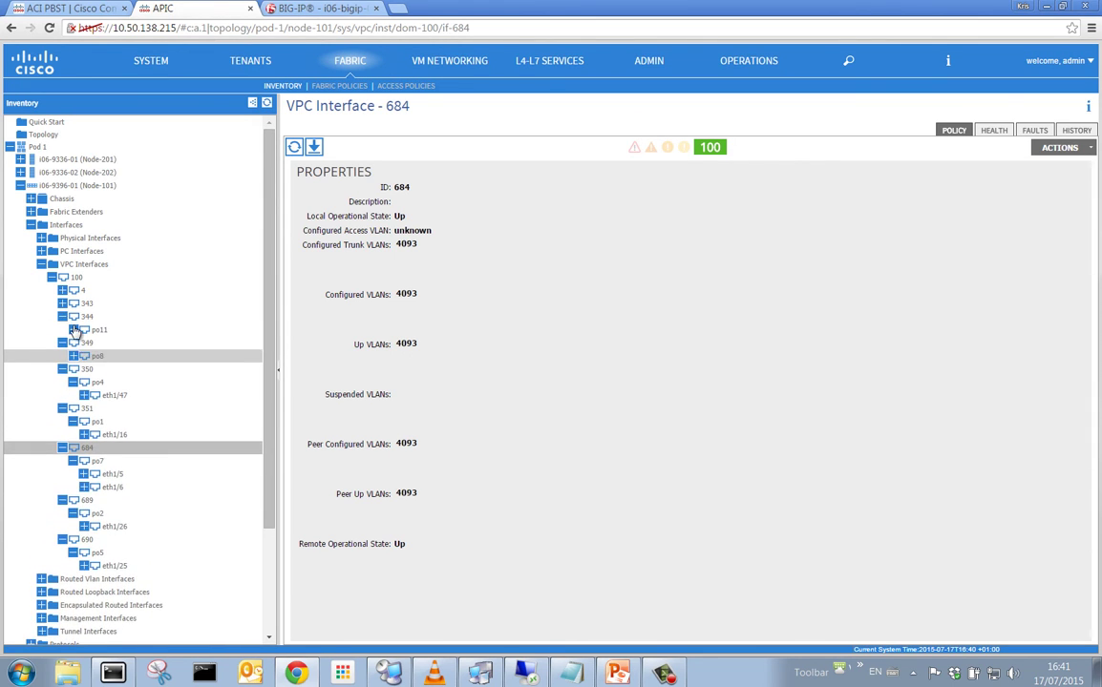
pyautogui.click(73, 330)
pyautogui.click(84, 343)
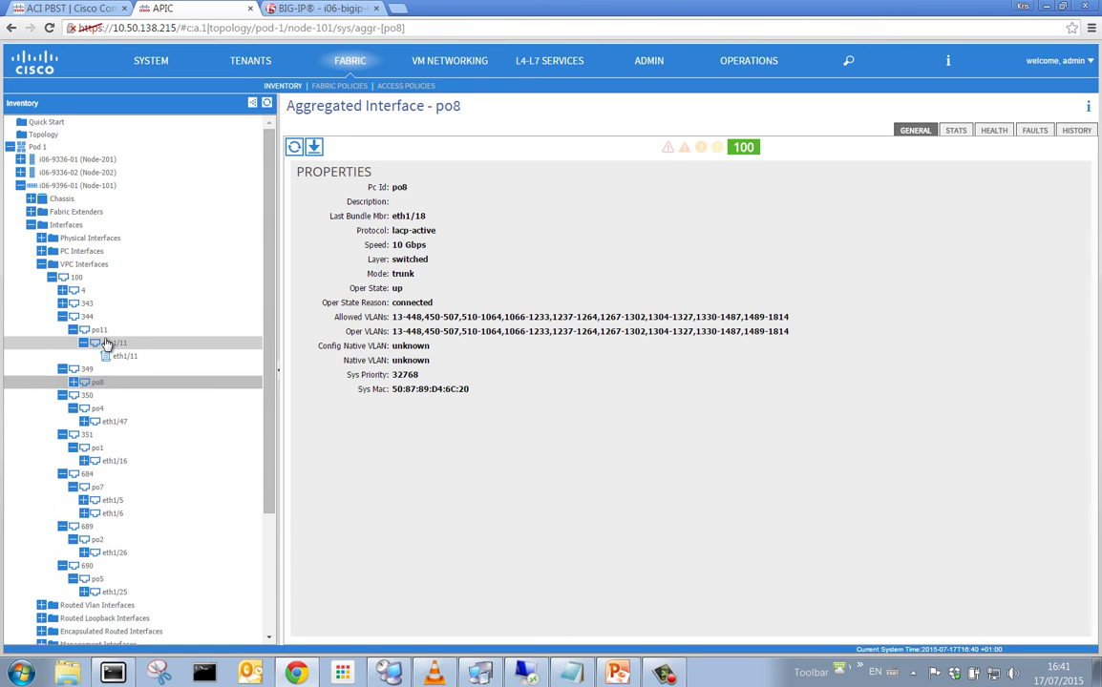
pyautogui.click(110, 344)
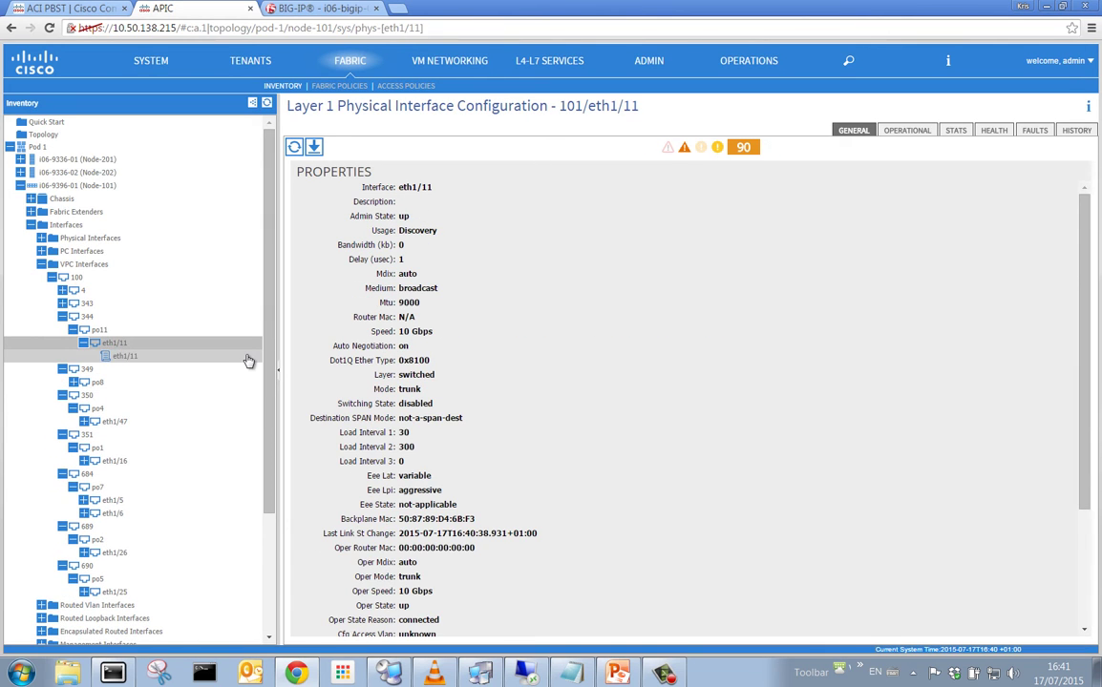
pyautogui.scroll(-3, 444, 392)
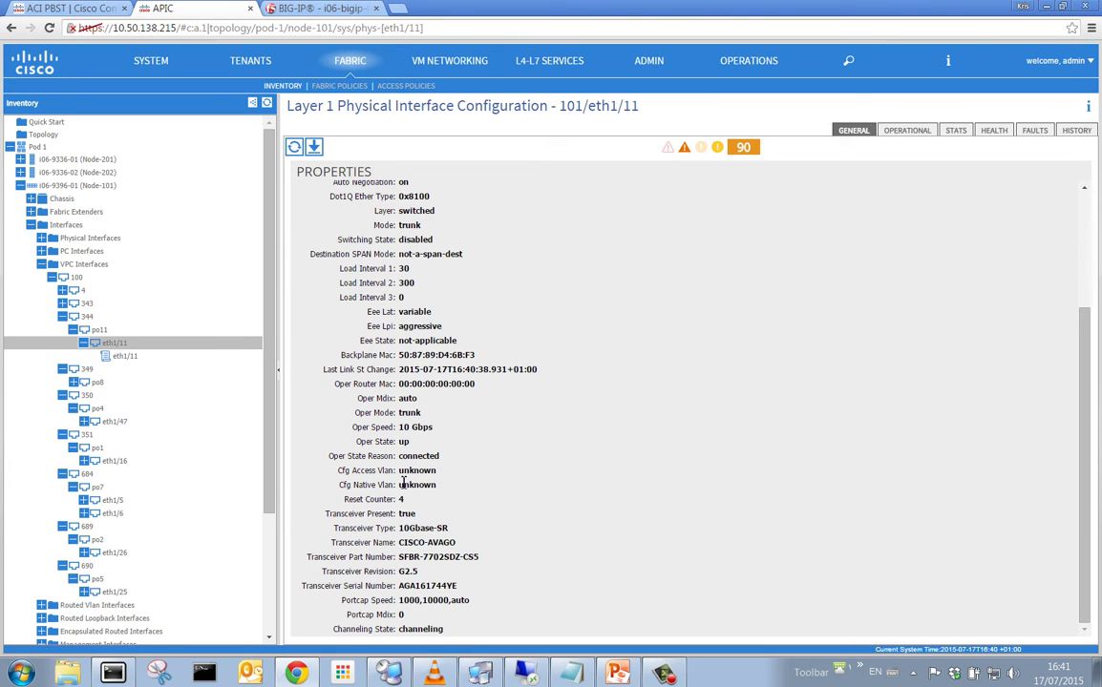
pyautogui.scroll(1, 402, 484)
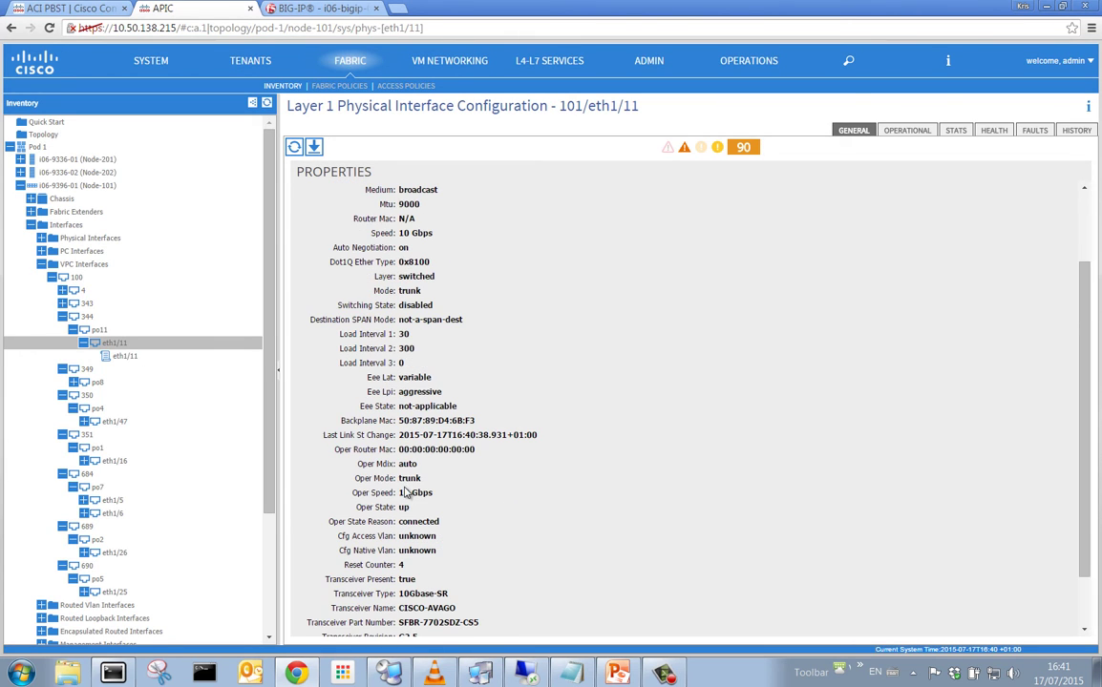
pyautogui.click(123, 356)
pyautogui.click(111, 343)
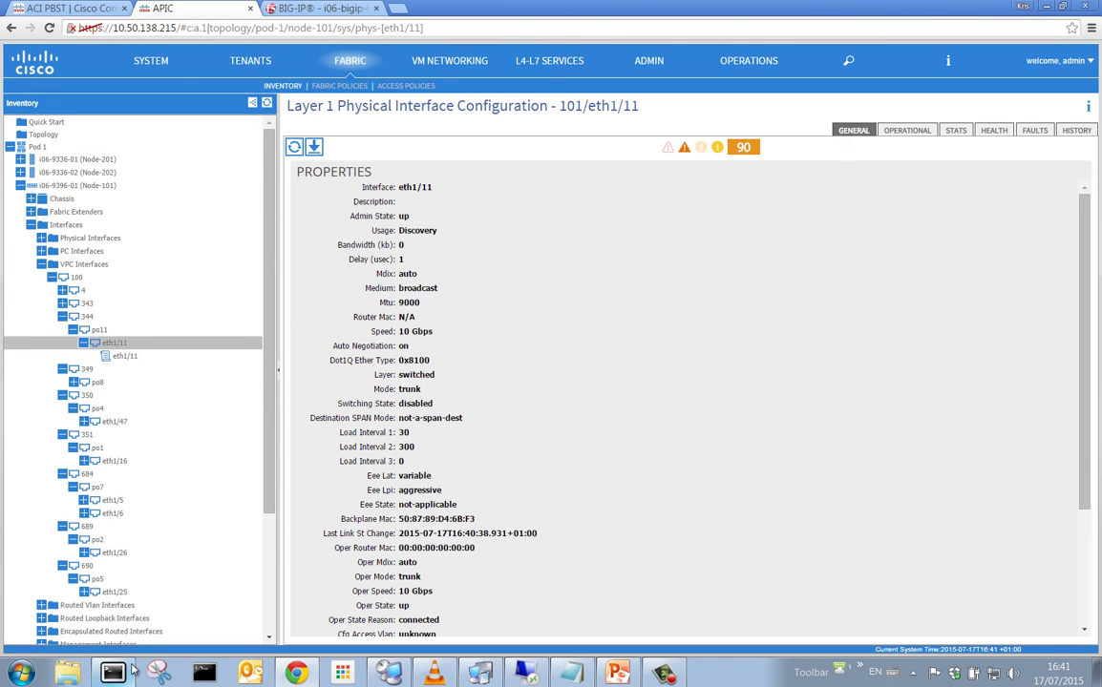
pyautogui.hotkey('alt', 'Tab')
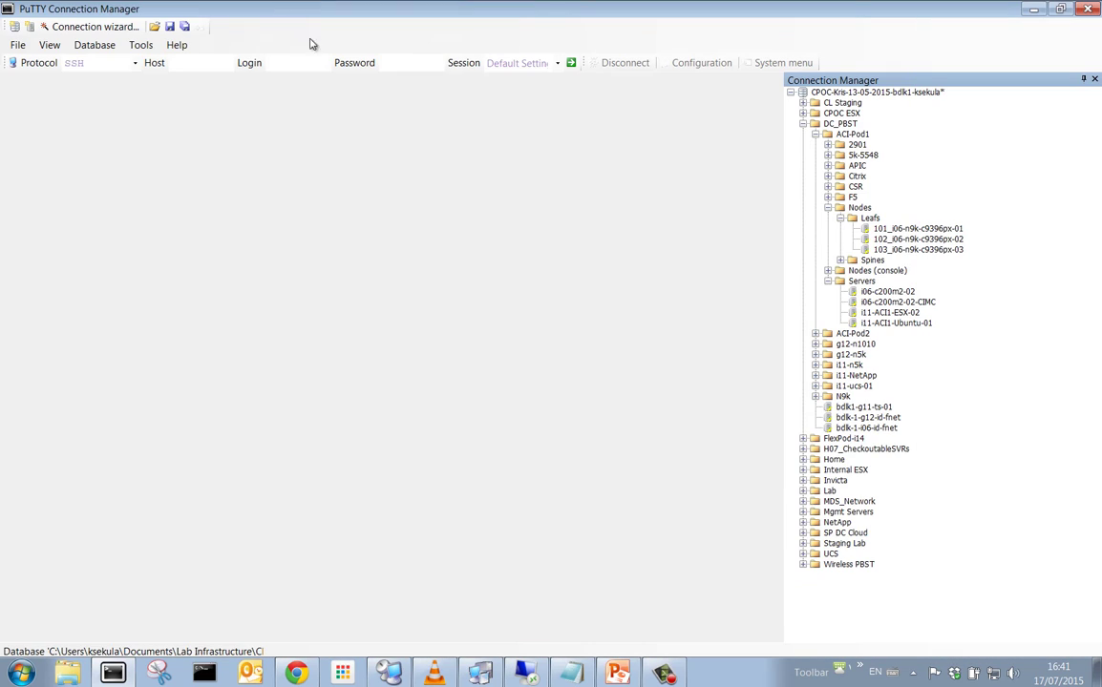
# Open an SSH session to leaf 101, accept the changed host key, and log in.
pyautogui.doubleClick(915, 230)
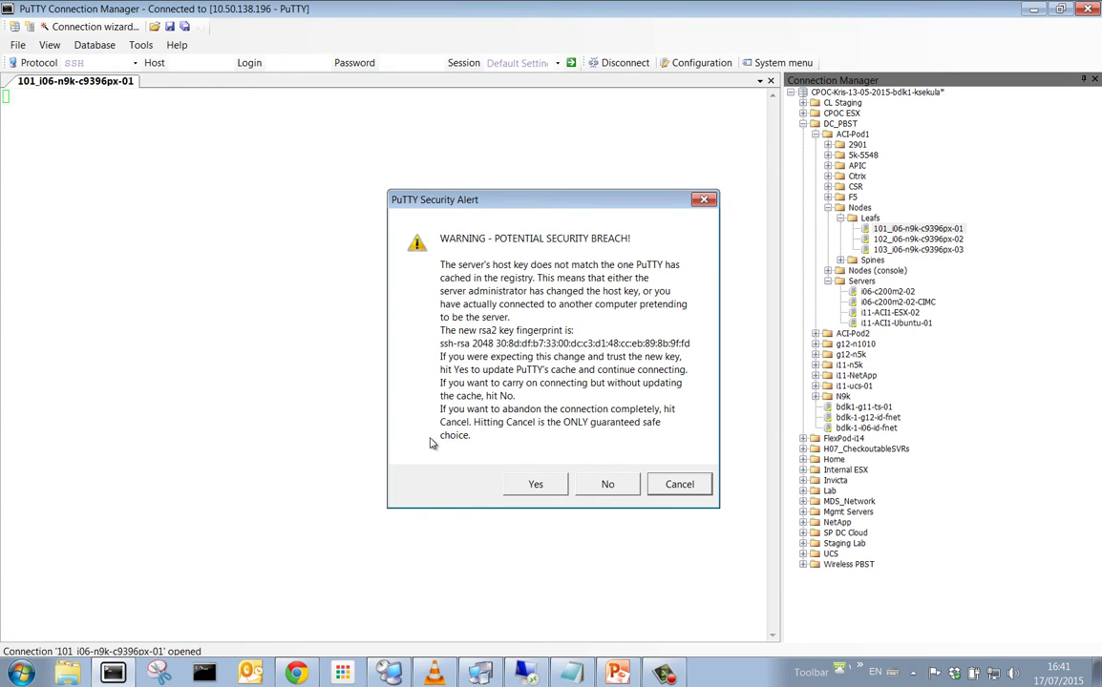
pyautogui.click(536, 484)
pyautogui.write('admin')
pyautogui.press('Return')
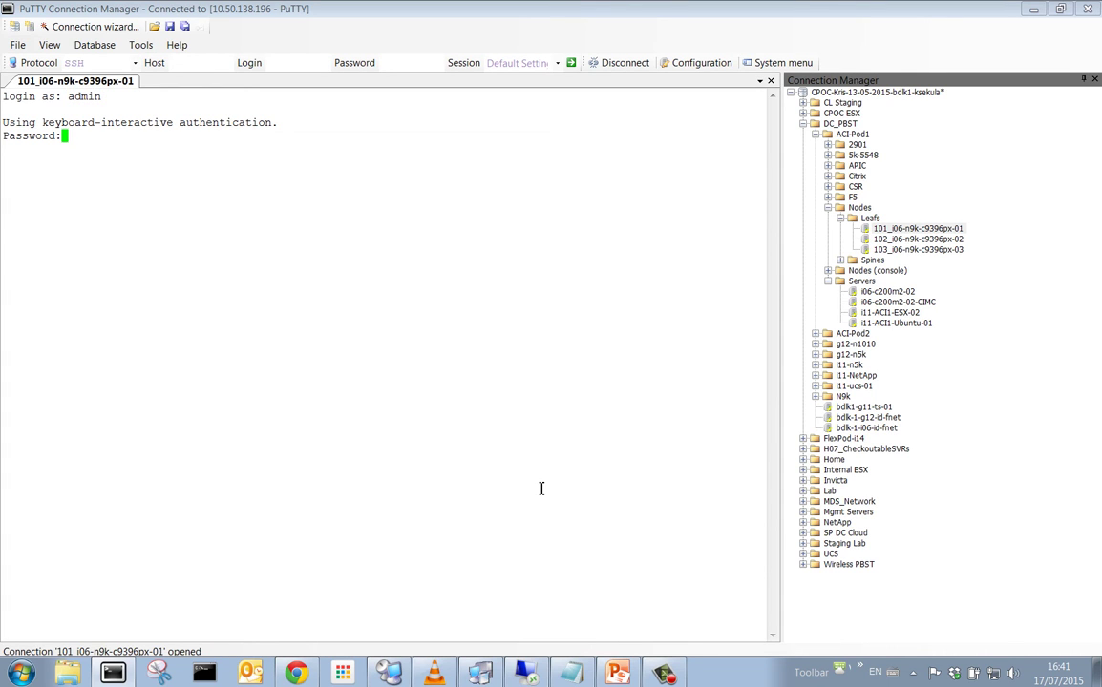
pyautogui.press('Return')
pyautogui.press('Return')
pyautogui.press('Return')
# Run 'show port-channel summary' and confirm Po11 with member Eth1/11 is up.
pyautogui.press('Return')
pyautogui.press('Return')
pyautogui.write('s')
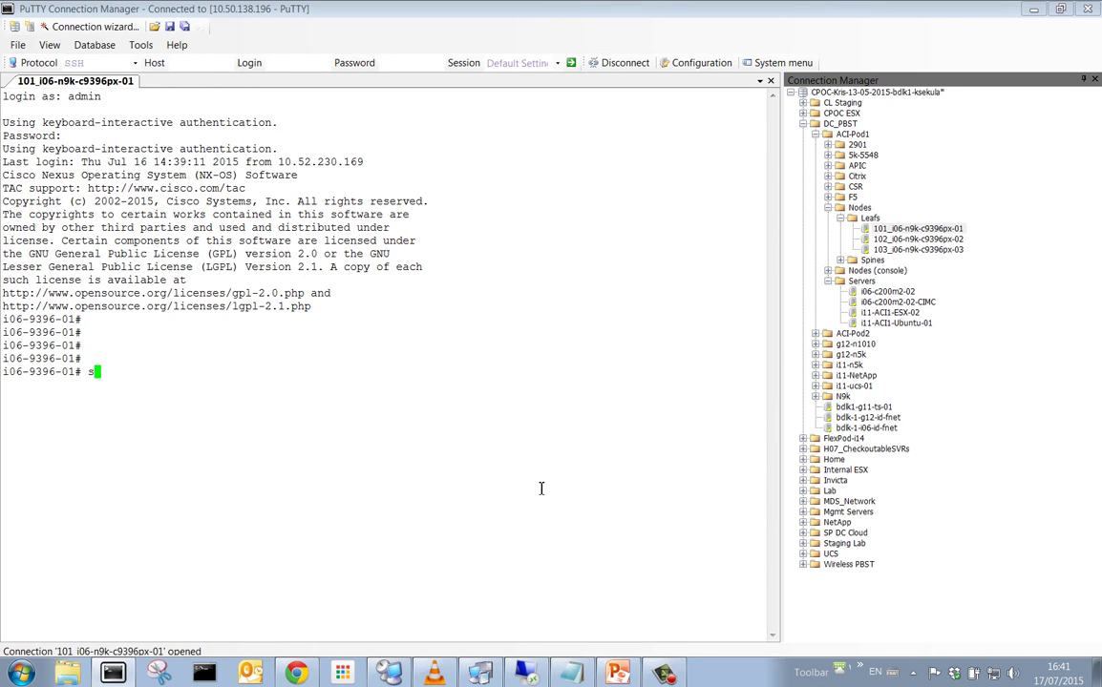
pyautogui.write('how port-channel summ')
pyautogui.press('Return')
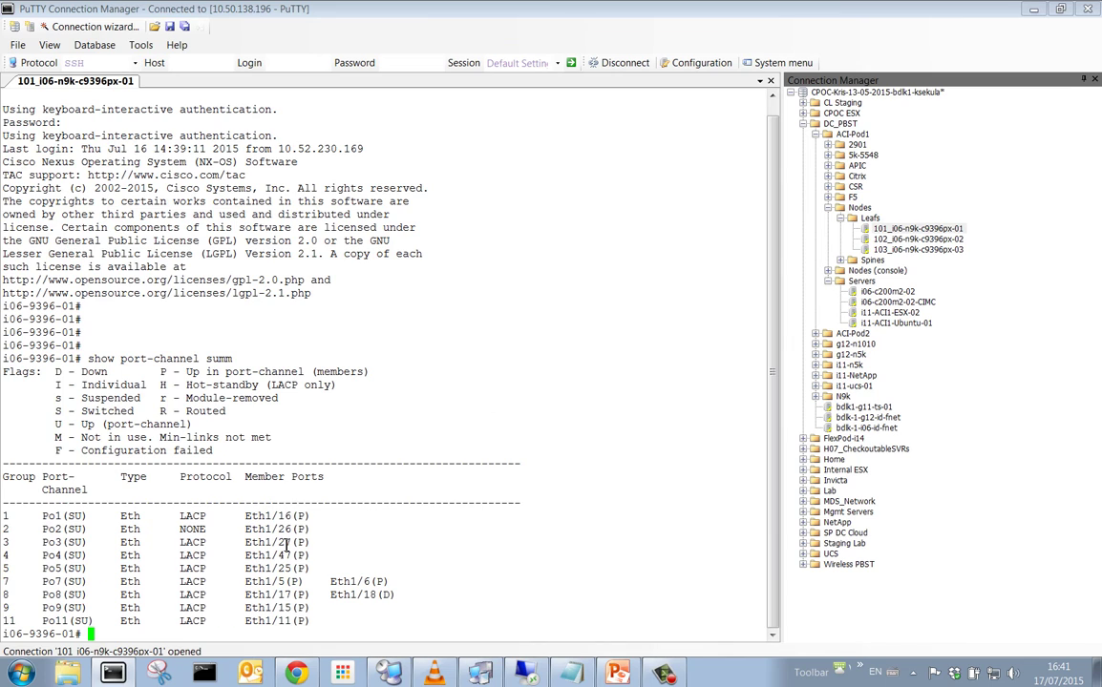
pyautogui.moveTo(310, 621); pyautogui.dragTo(48, 626)
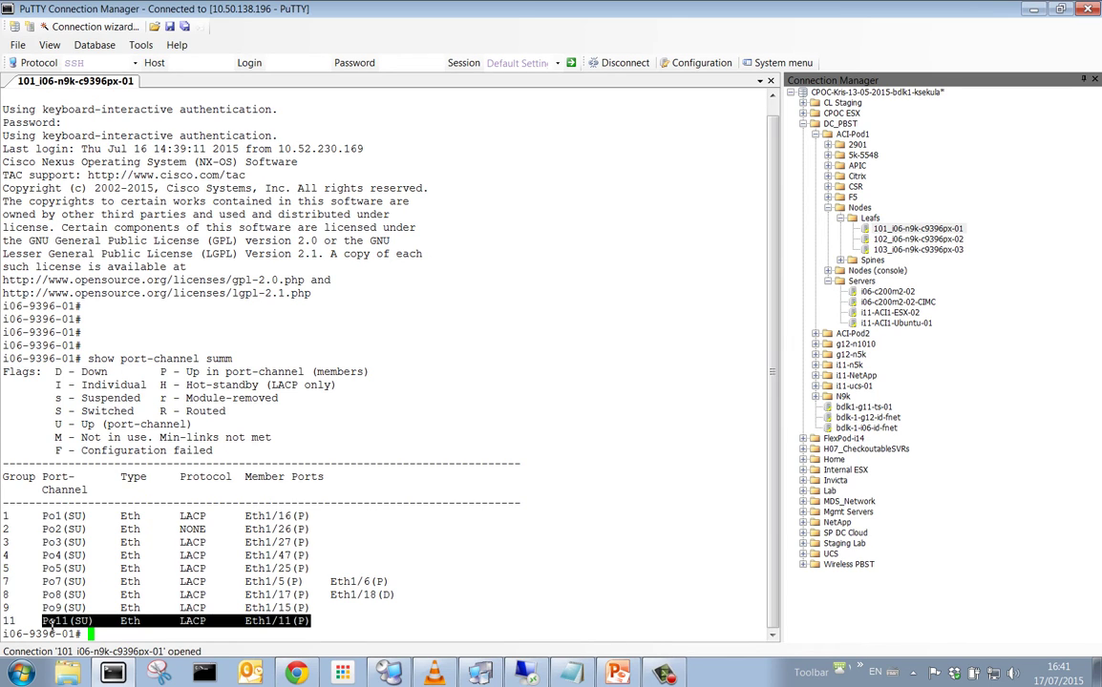
pyautogui.click(84, 619)
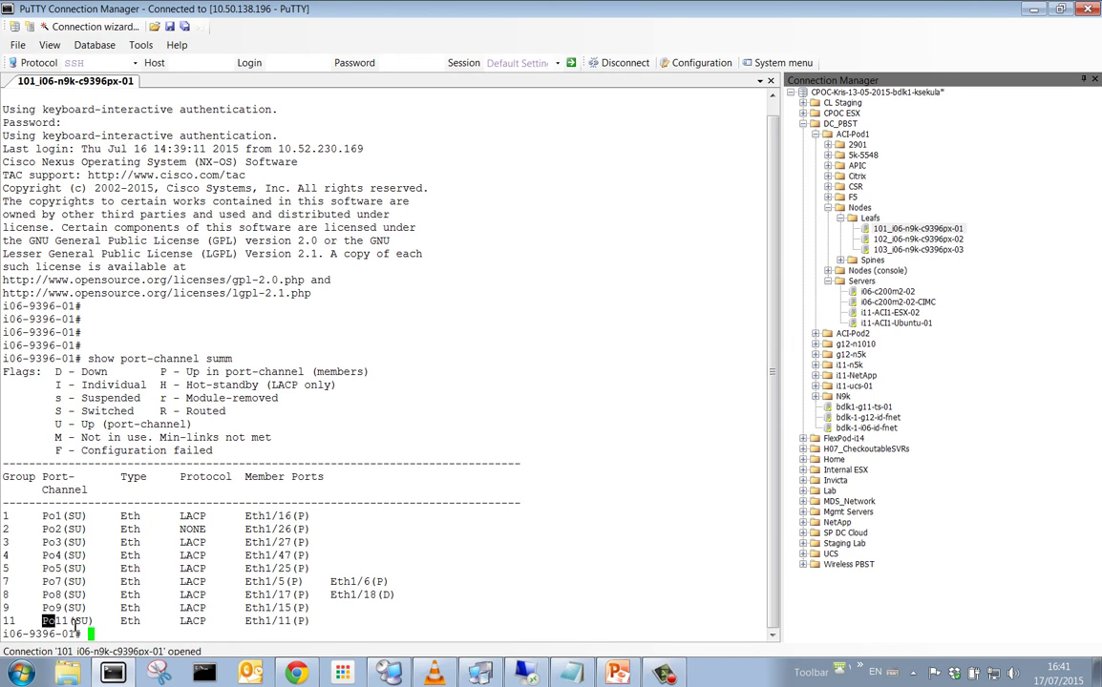
# Run 'show vpc' and confirm vPC 344 on Po11 is up and consistent.
pyautogui.write('show vpc')
pyautogui.press('Return')
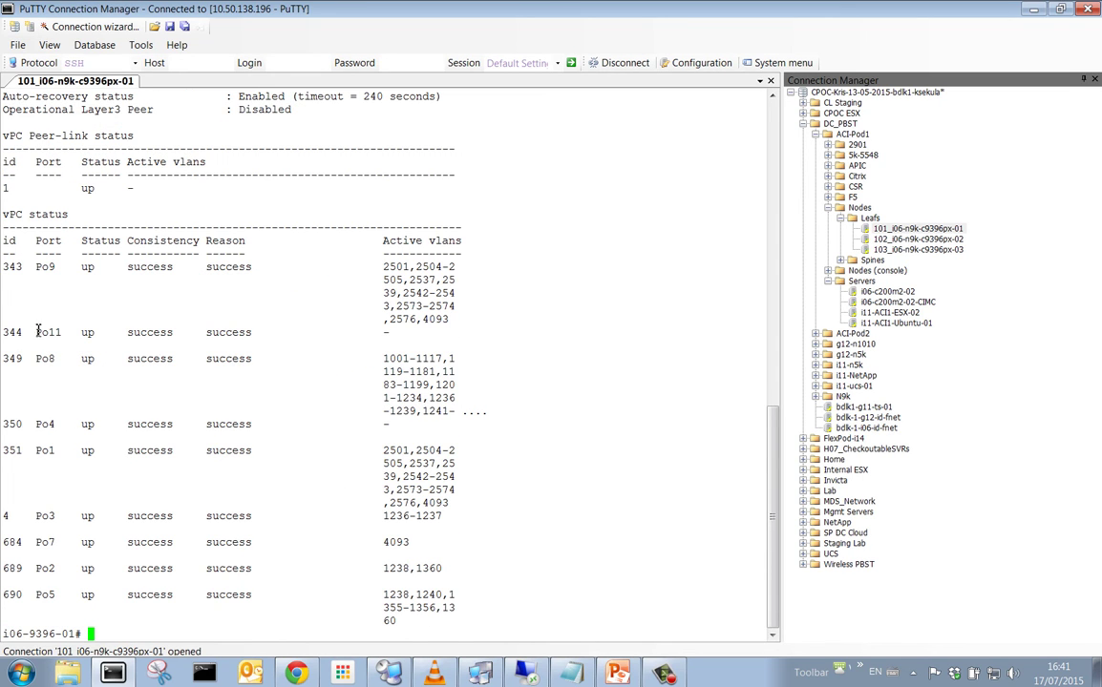
pyautogui.moveTo(39, 332); pyautogui.dragTo(382, 332)
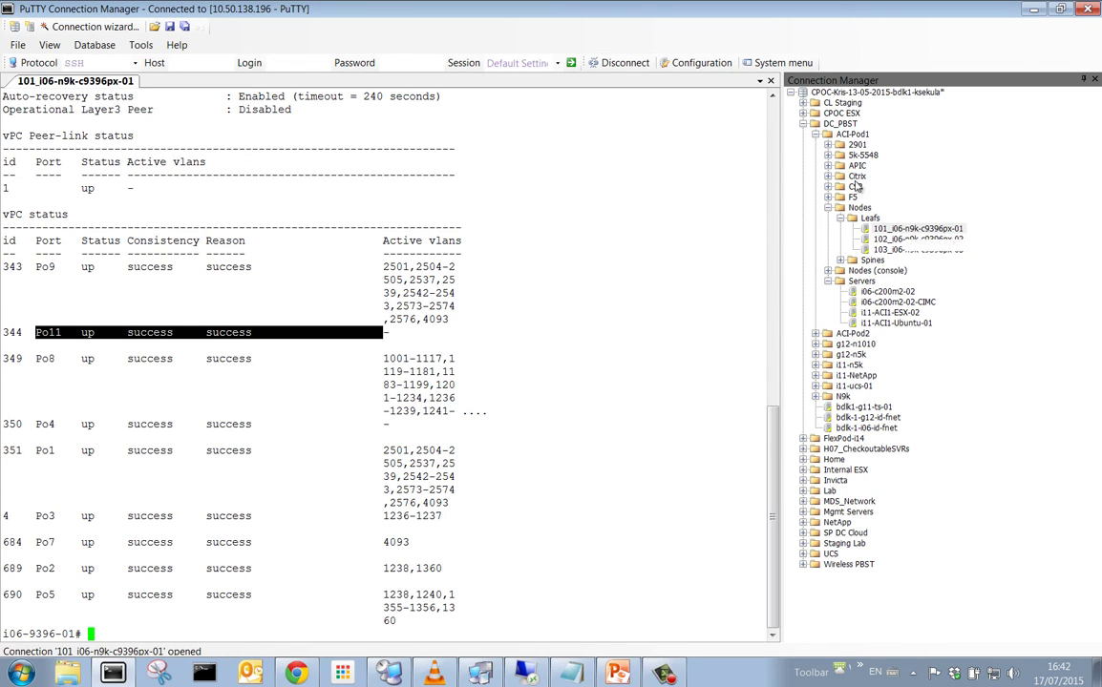
pyautogui.click(1035, 10)
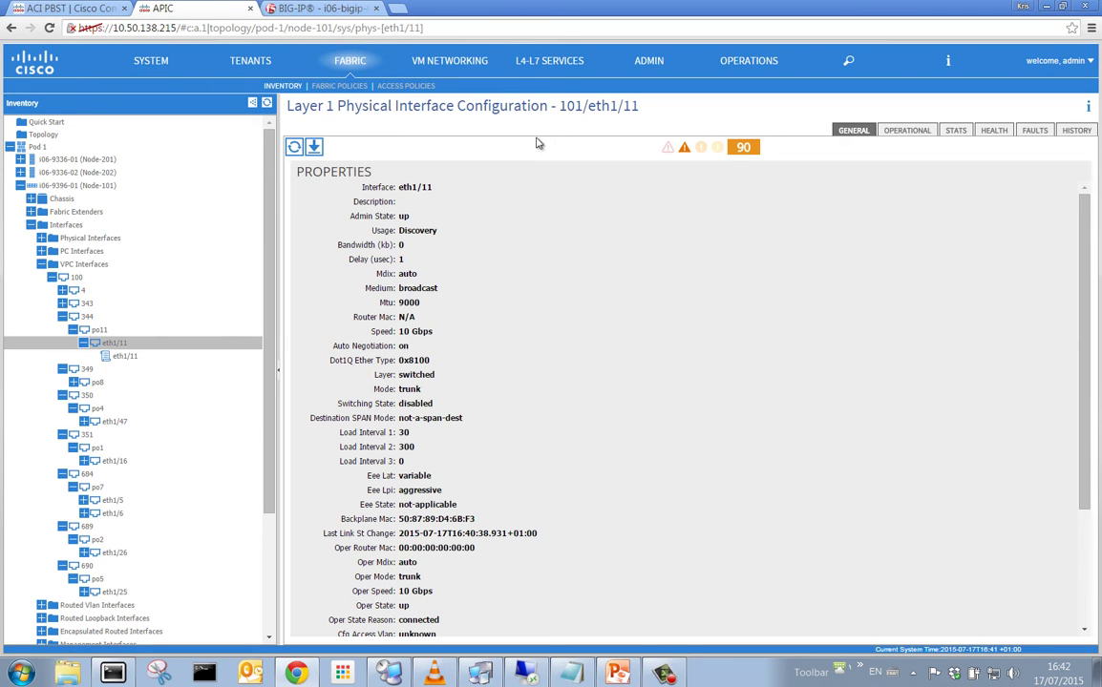
# Browse the imported F5-BIGIP-1.2.0 package under L4-L7 Service Device Types.
pyautogui.click(554, 64)
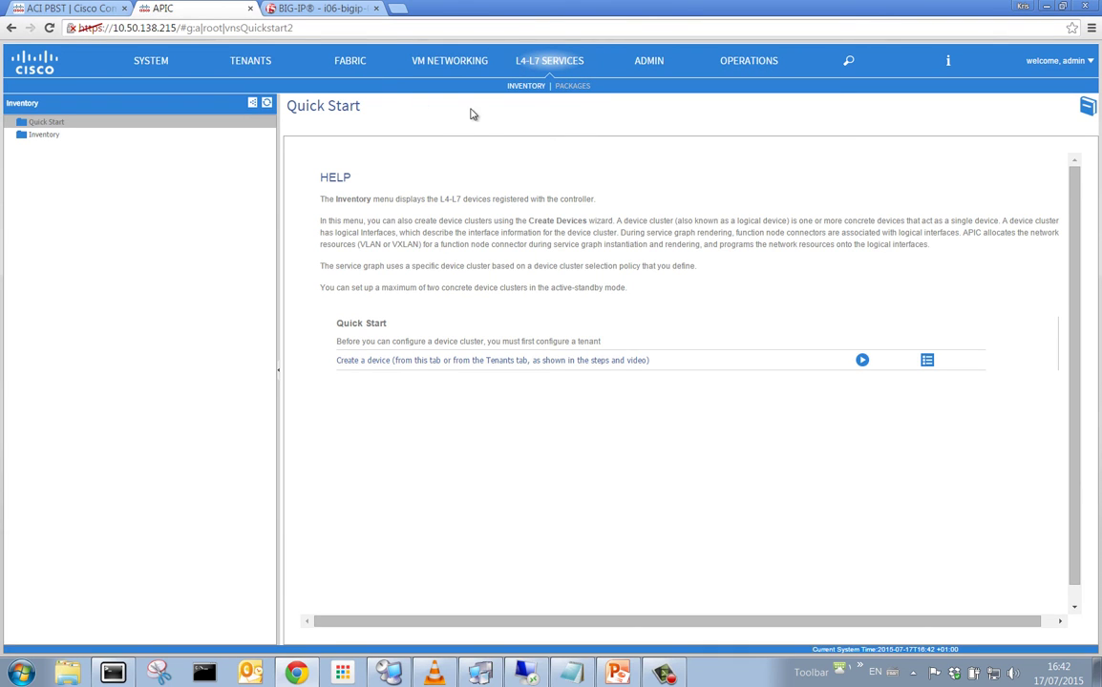
pyautogui.click(572, 86)
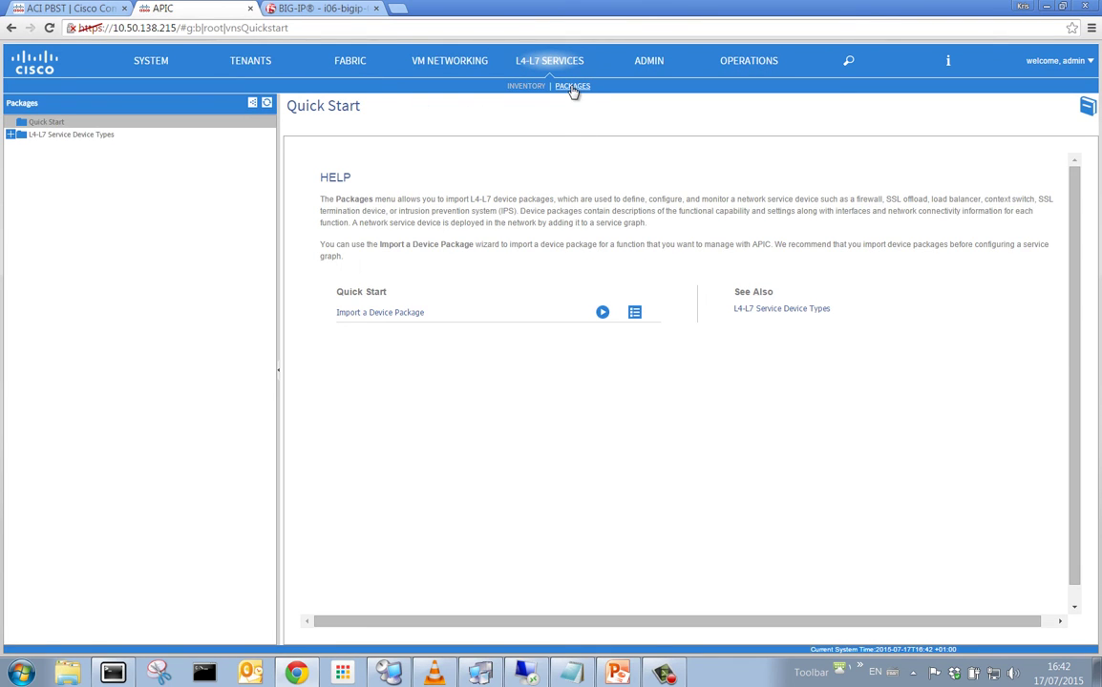
pyautogui.click(10, 135)
pyautogui.click(20, 160)
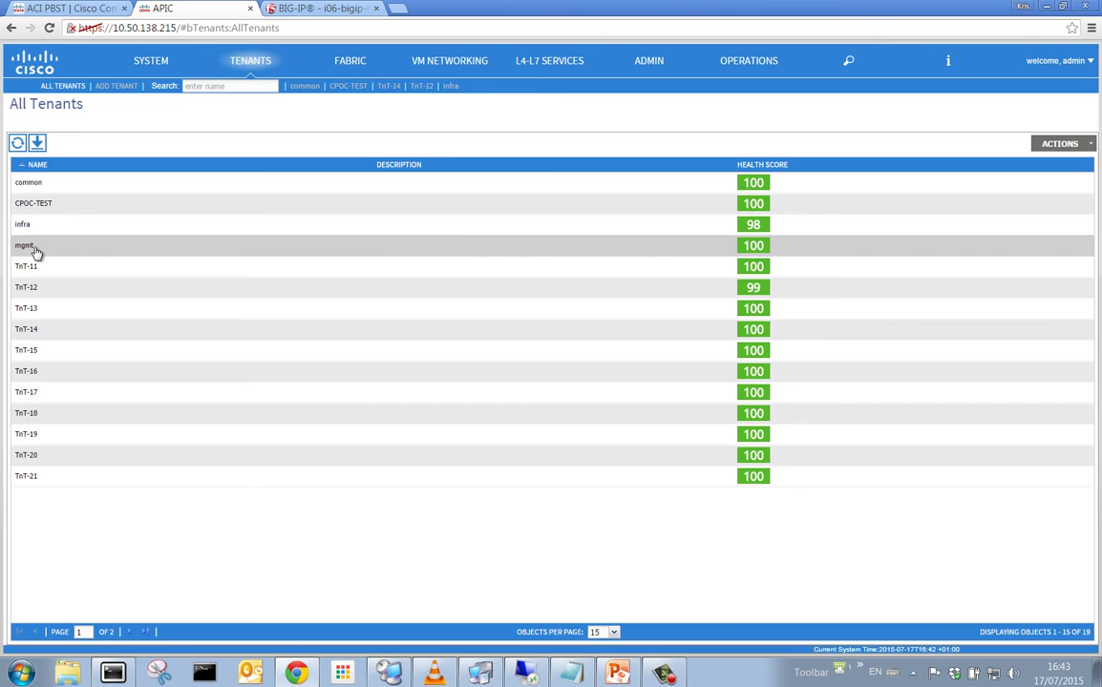
# Open the mgmt tenant's empty L4-L7 Devices list and bring up its actions menu.
pyautogui.doubleClick(28, 247)
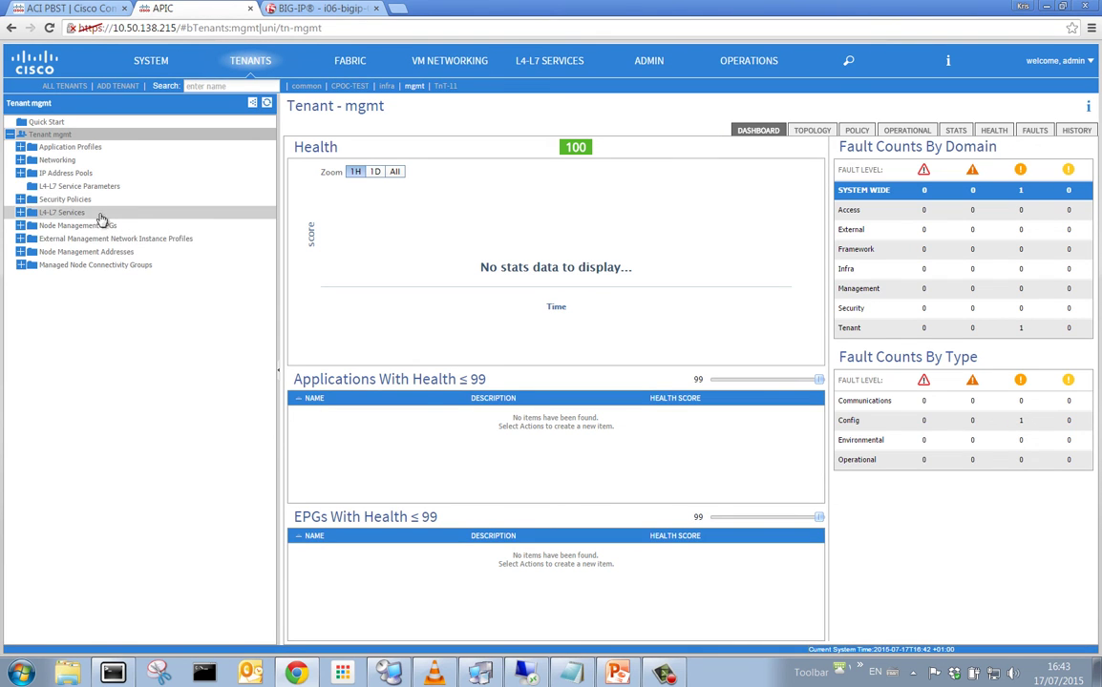
pyautogui.click(22, 212)
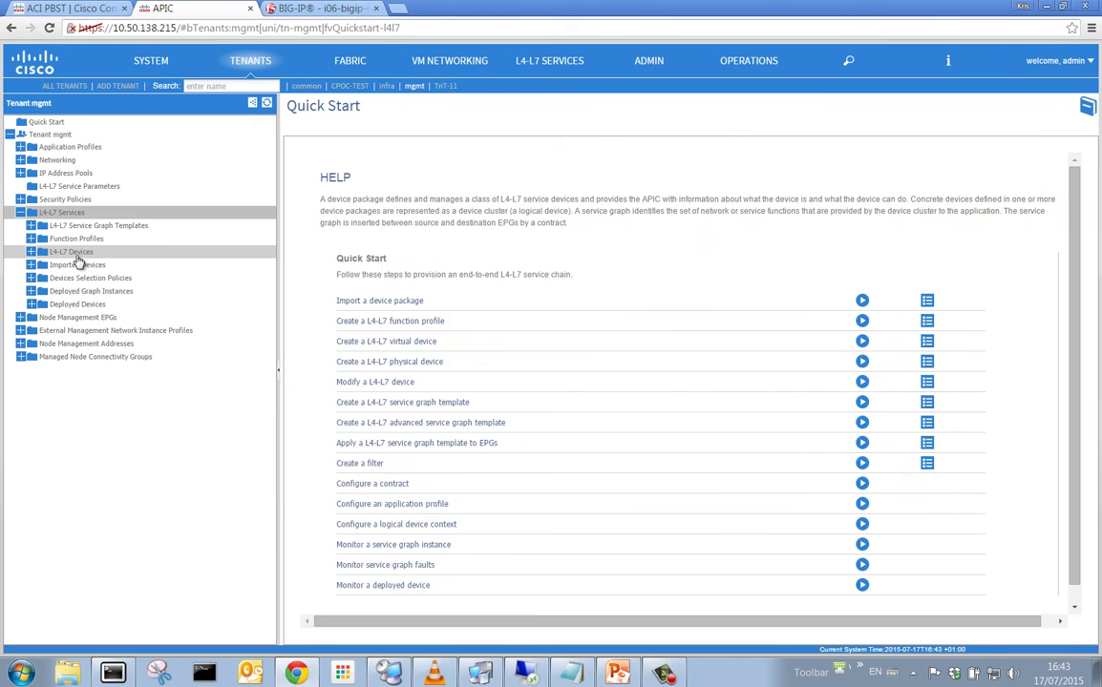
pyautogui.click(34, 253)
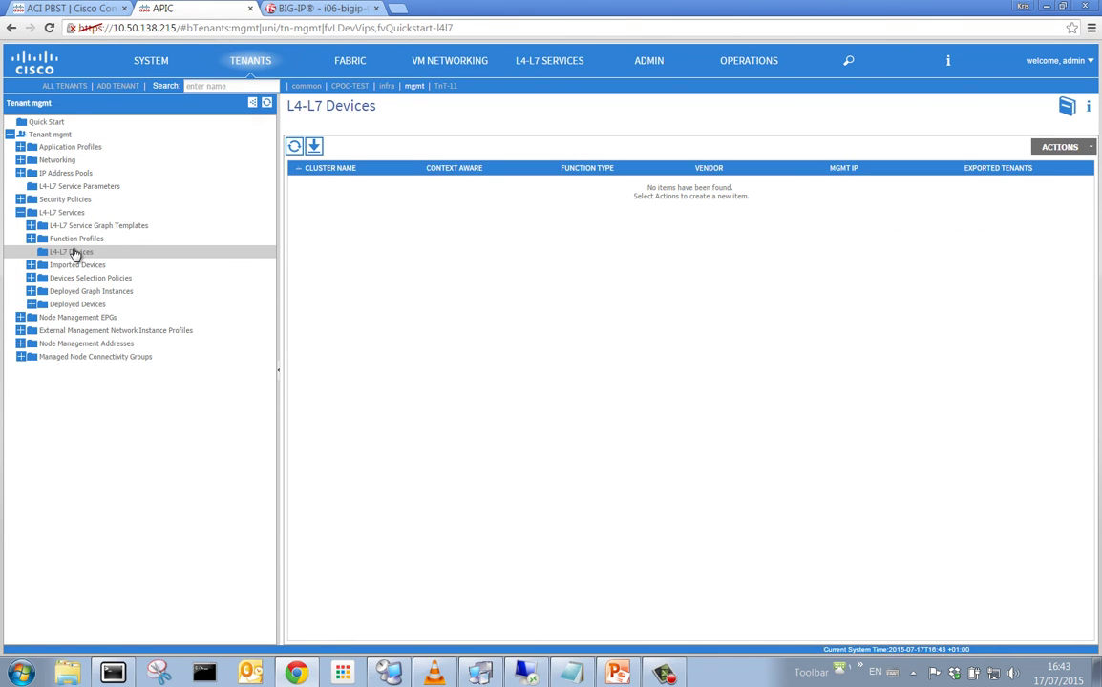
pyautogui.rightClick(74, 253)
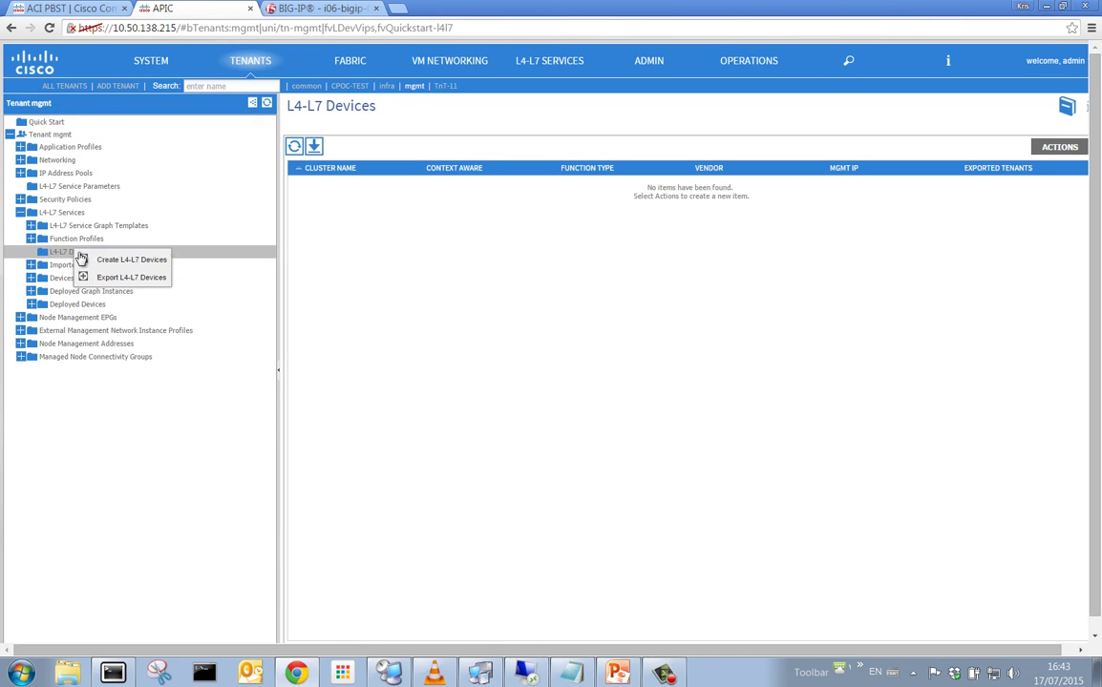
# Start a new L4-L7 device: F5-BIGIP-1.2.0, Unknown (Manual) model, multiple context, i06-BigIP-01_PhyDomain.
pyautogui.click(143, 262)
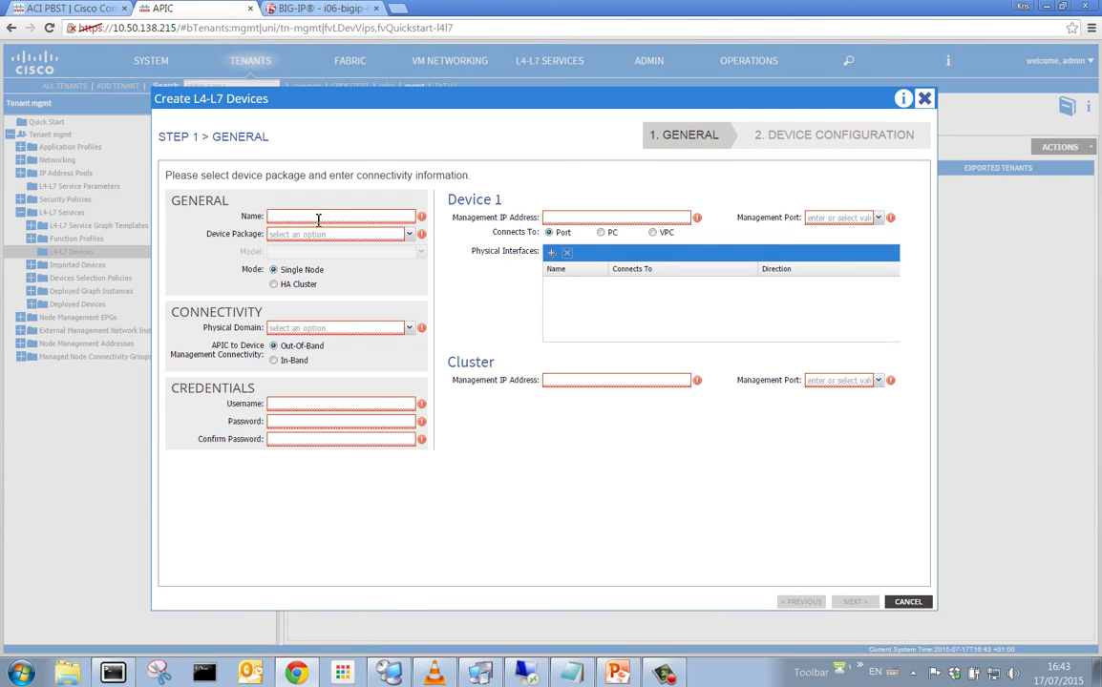
pyautogui.write('Big')
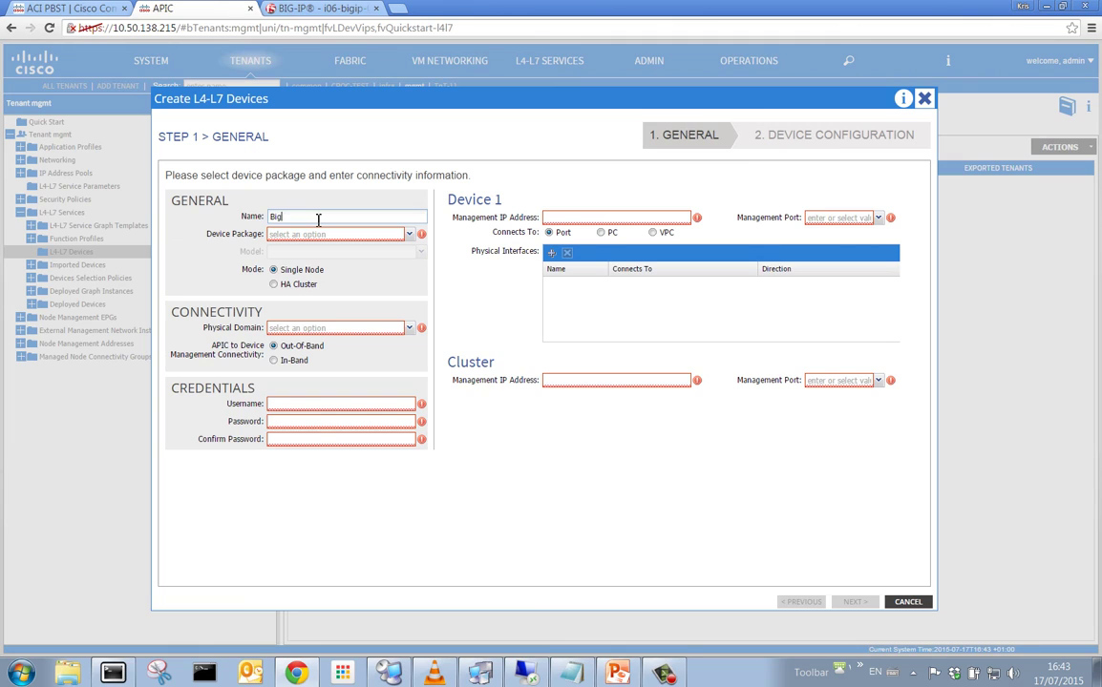
pyautogui.write('B')
pyautogui.click(340, 236)
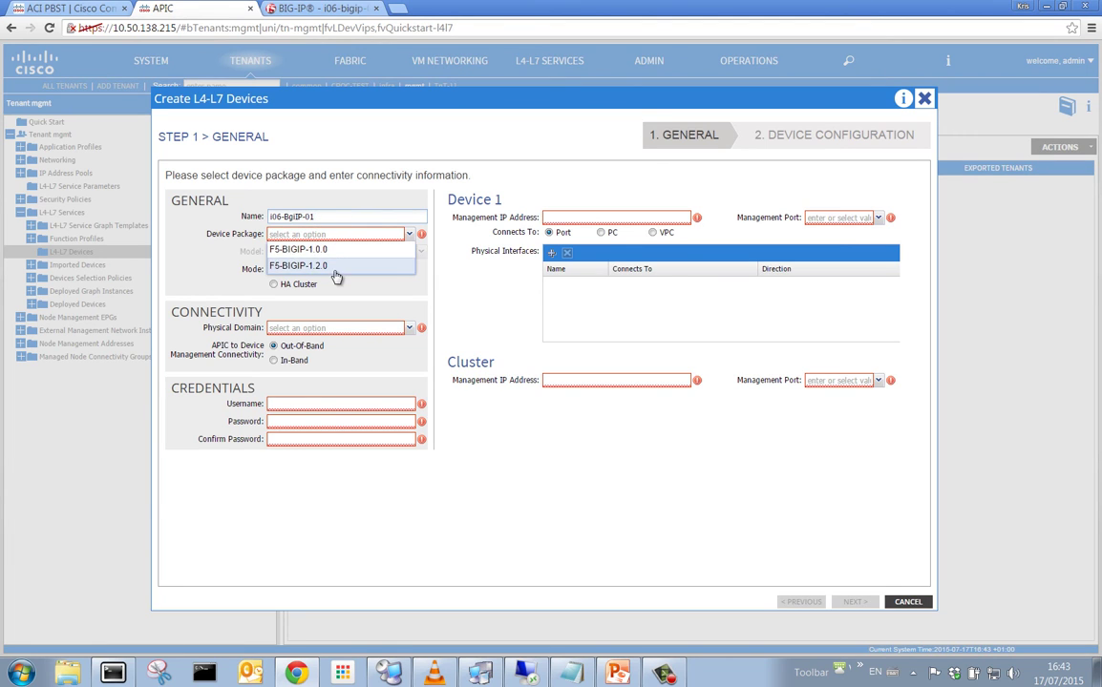
pyautogui.click(329, 270)
pyautogui.click(287, 252)
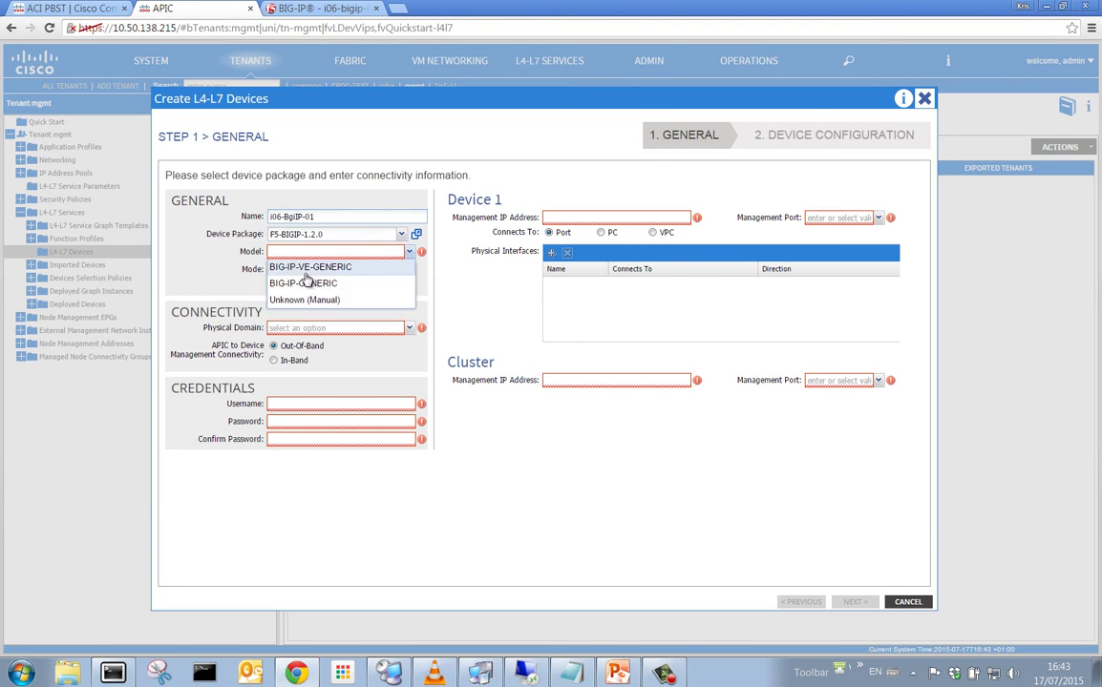
pyautogui.click(311, 301)
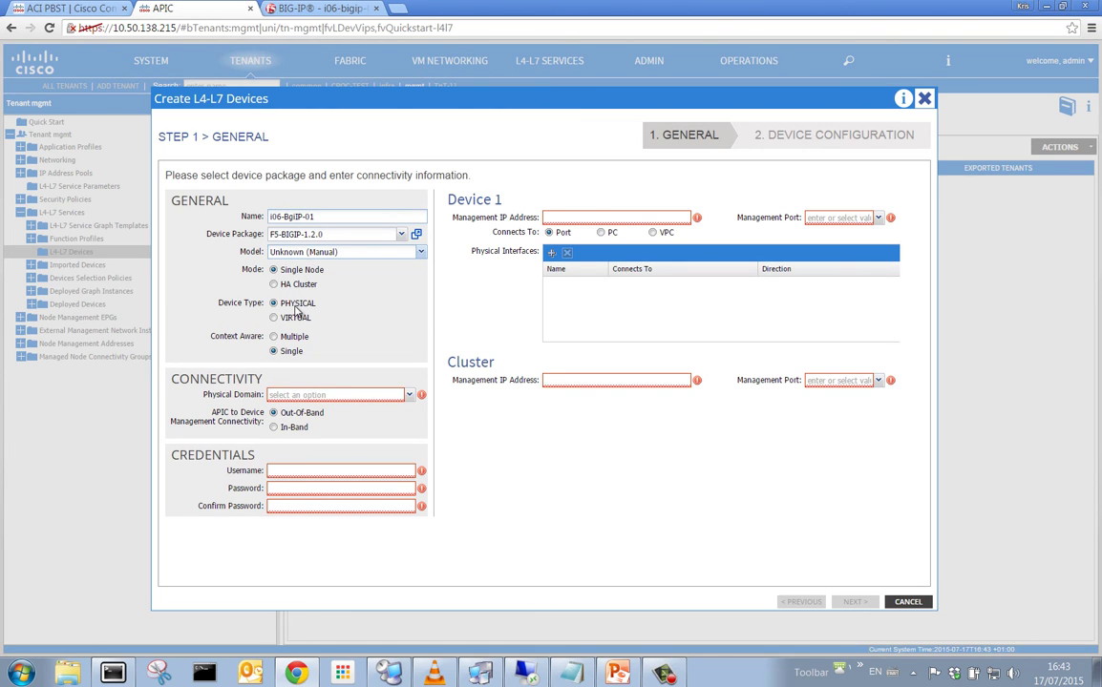
pyautogui.click(295, 339)
pyautogui.click(320, 395)
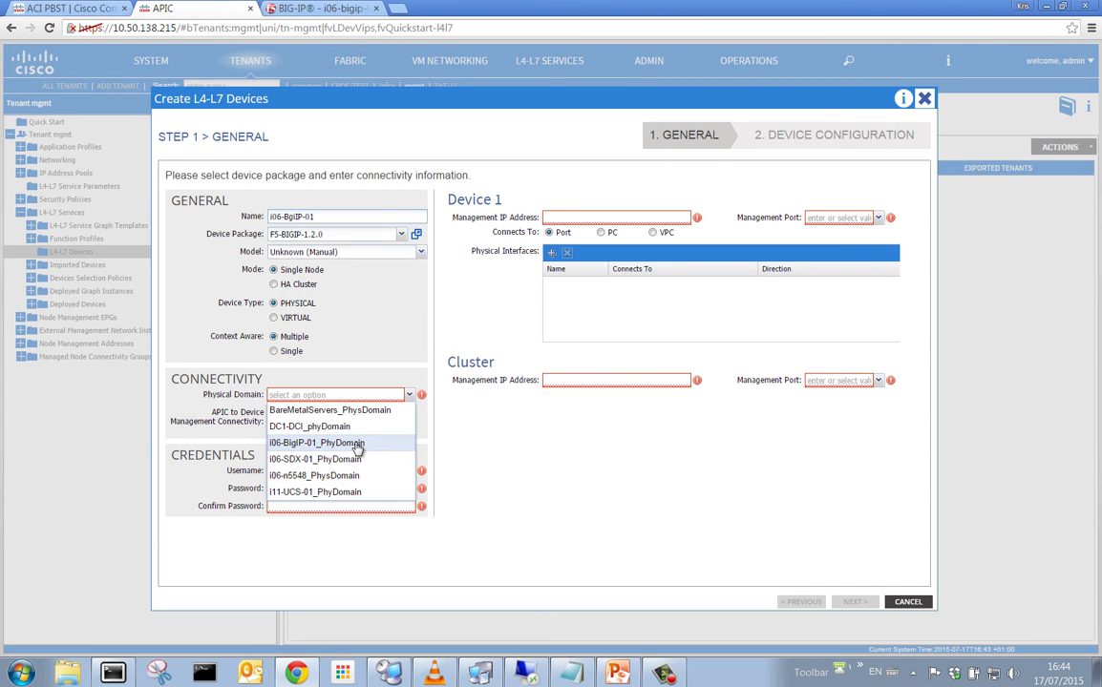
pyautogui.click(344, 443)
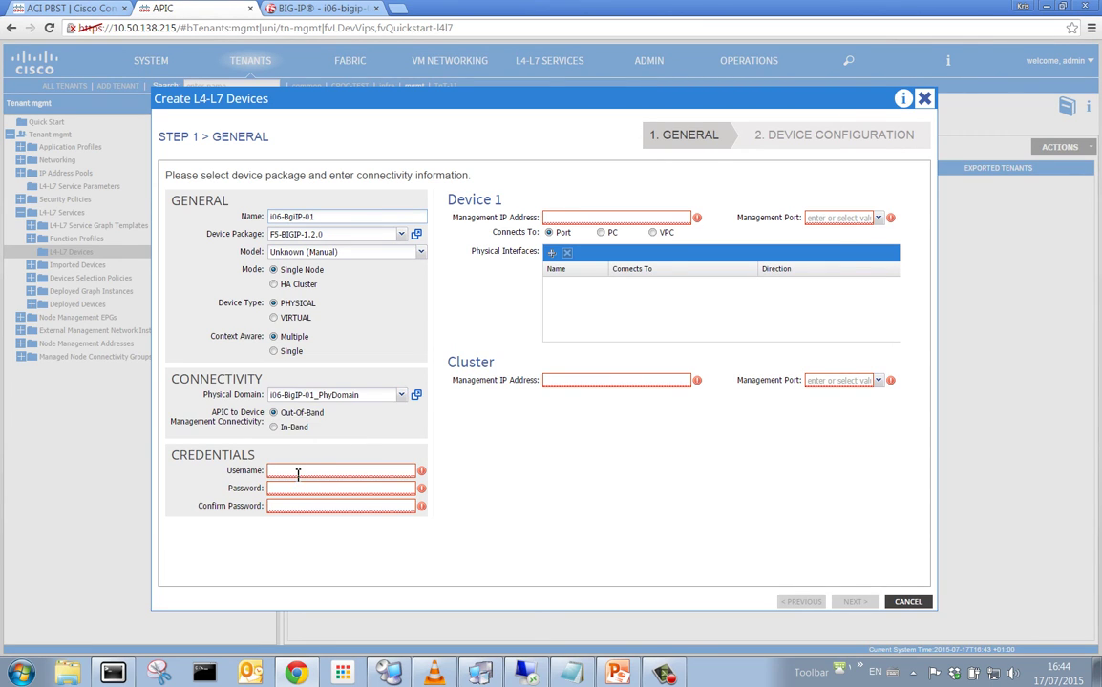
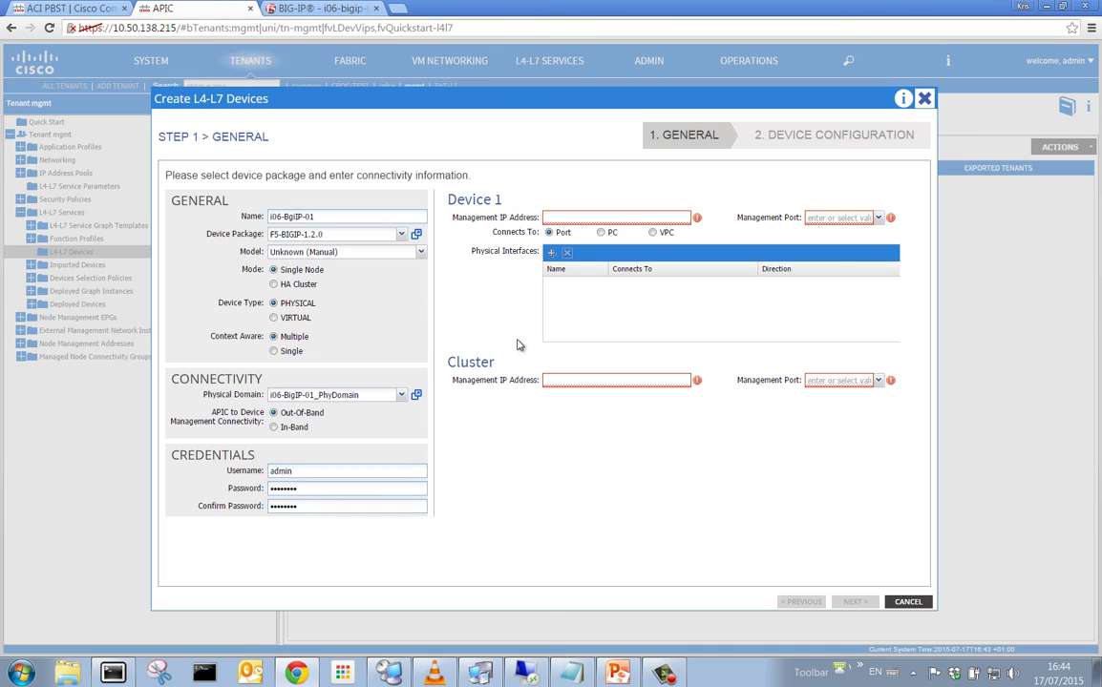
# Fill in credentials and set management address 10.50.138.254 over https.
pyautogui.click(603, 218)
pyautogui.write('10.50.138.254')
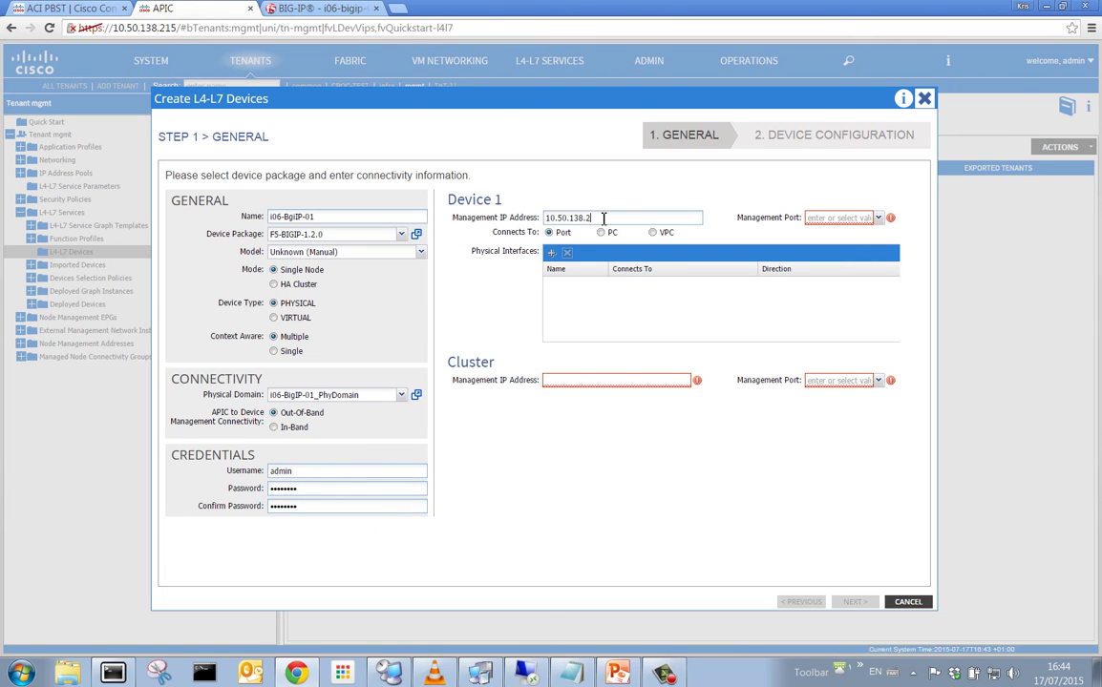
pyautogui.click(840, 218)
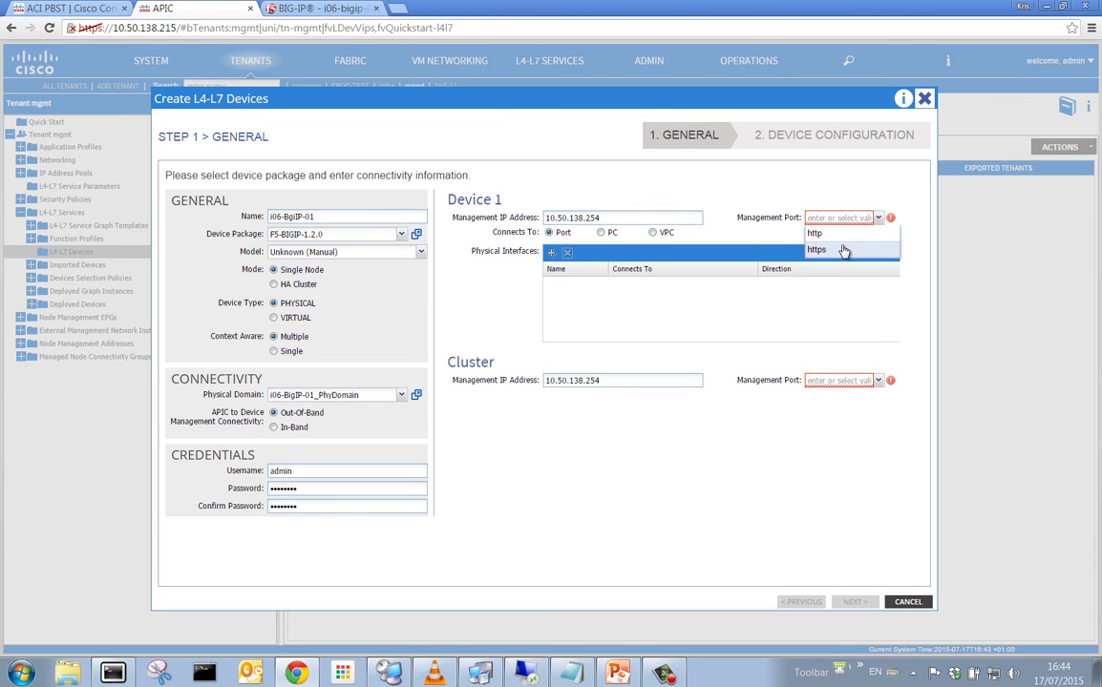
pyautogui.click(844, 247)
pyautogui.click(551, 252)
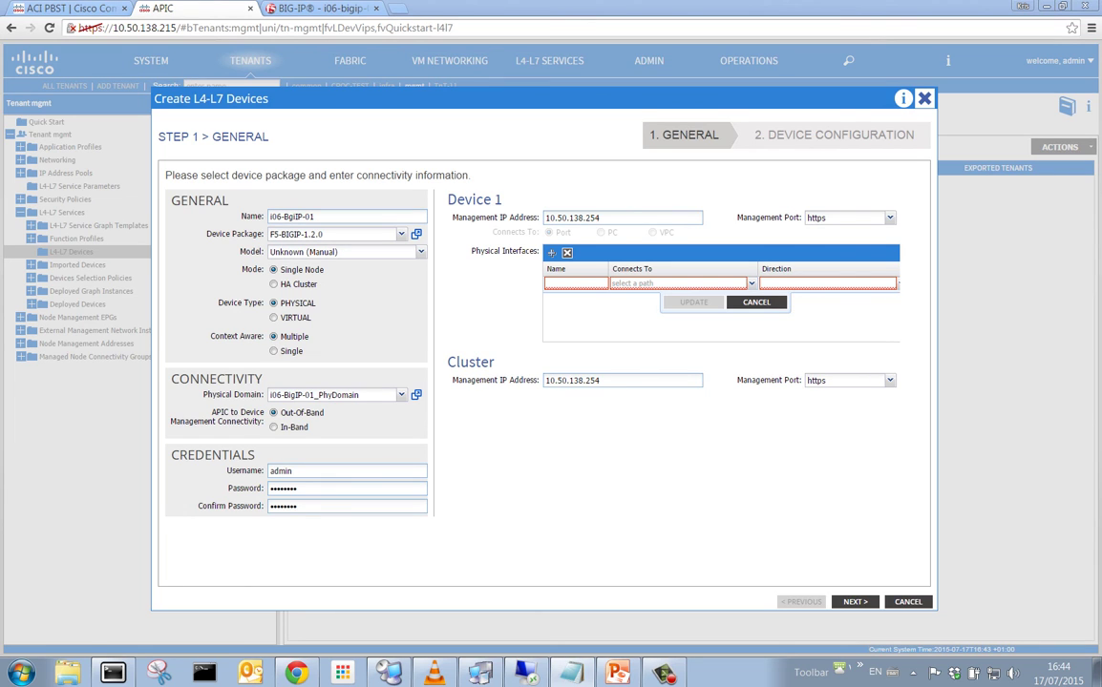
# Add interface Po-to-Pod1 on the protpaths-101-102 BigIP vPC path, direction provider and consumer.
pyautogui.click(571, 284)
pyautogui.write('Po-to-Port1')
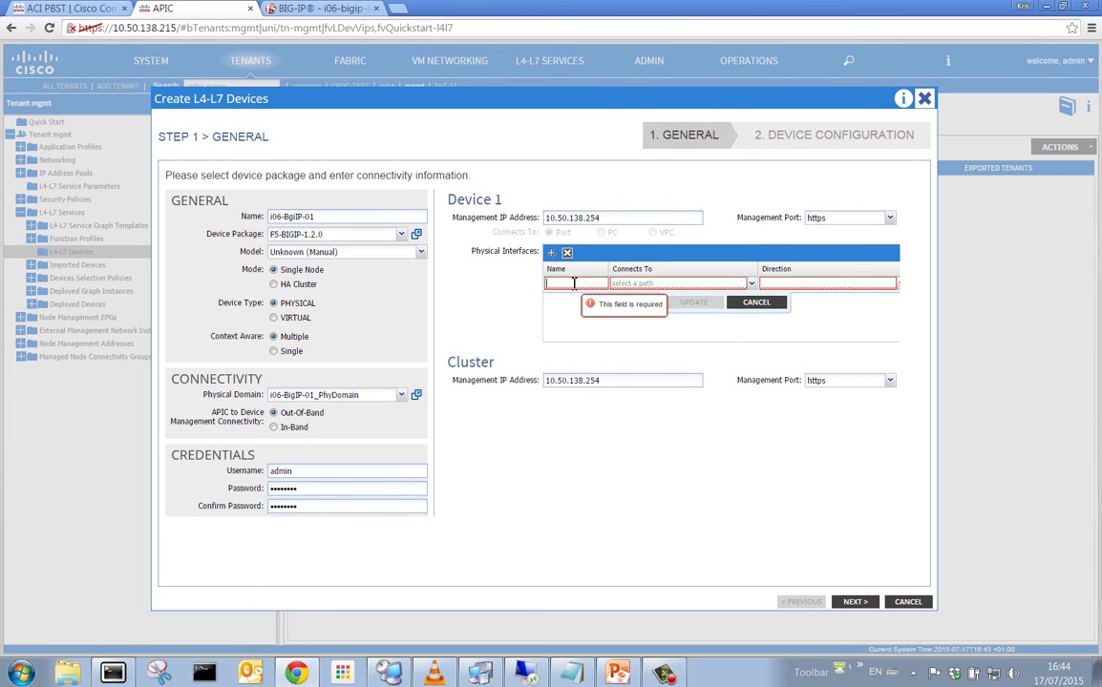
pyautogui.press('Tab')
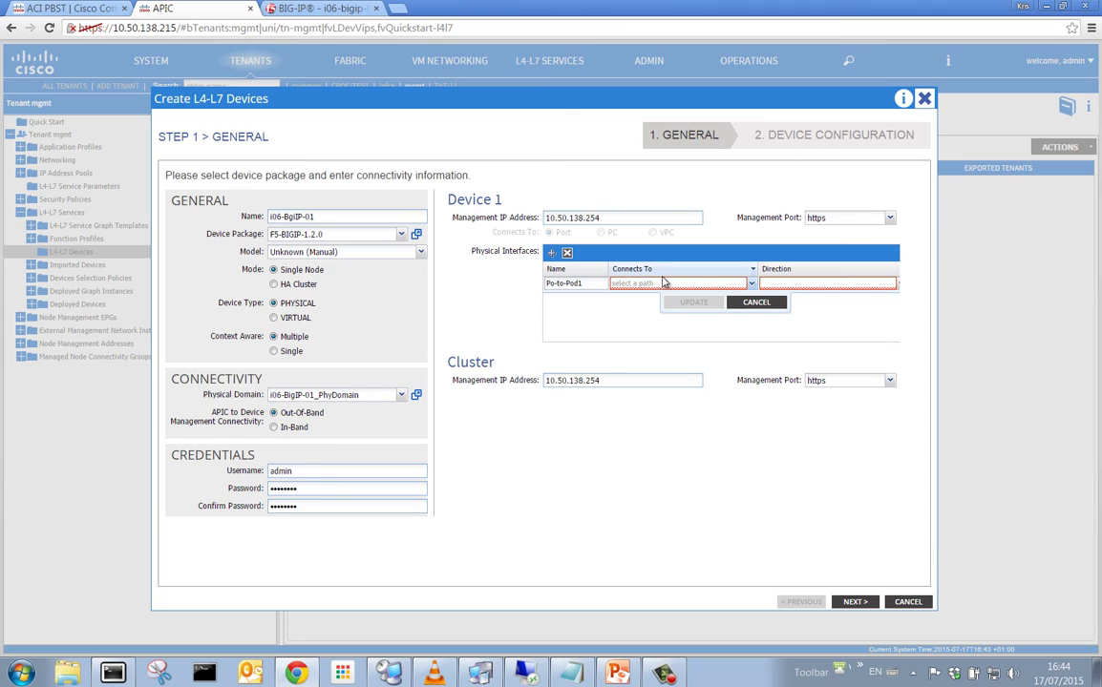
pyautogui.click(756, 303)
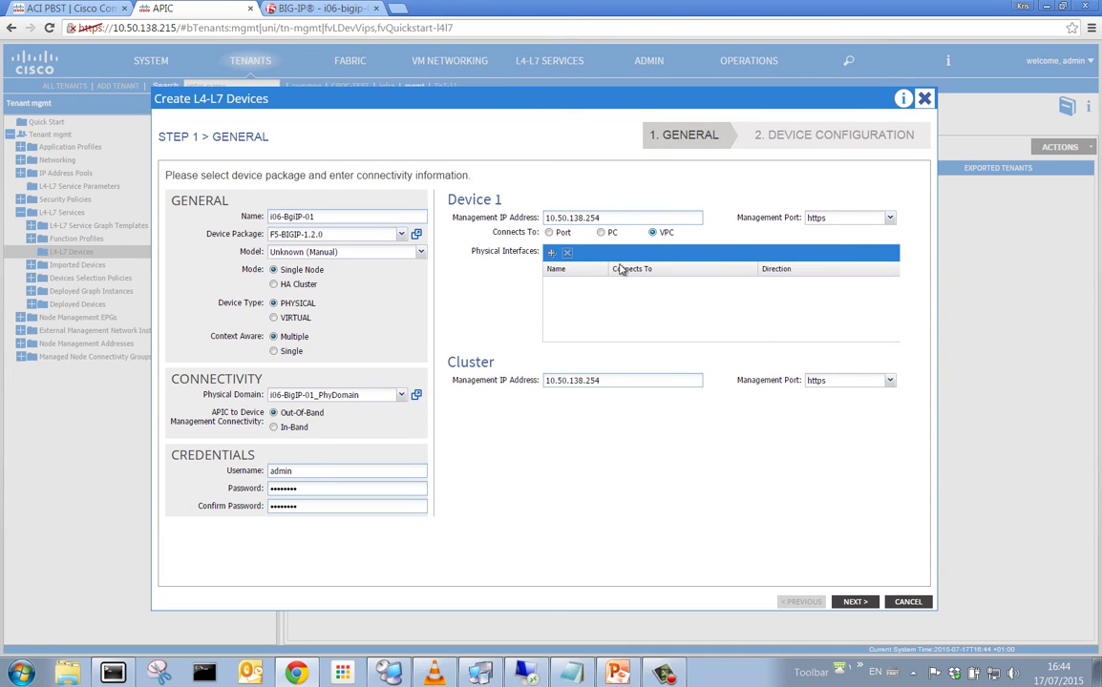
pyautogui.click(551, 254)
pyautogui.write('Po-to-Pod1')
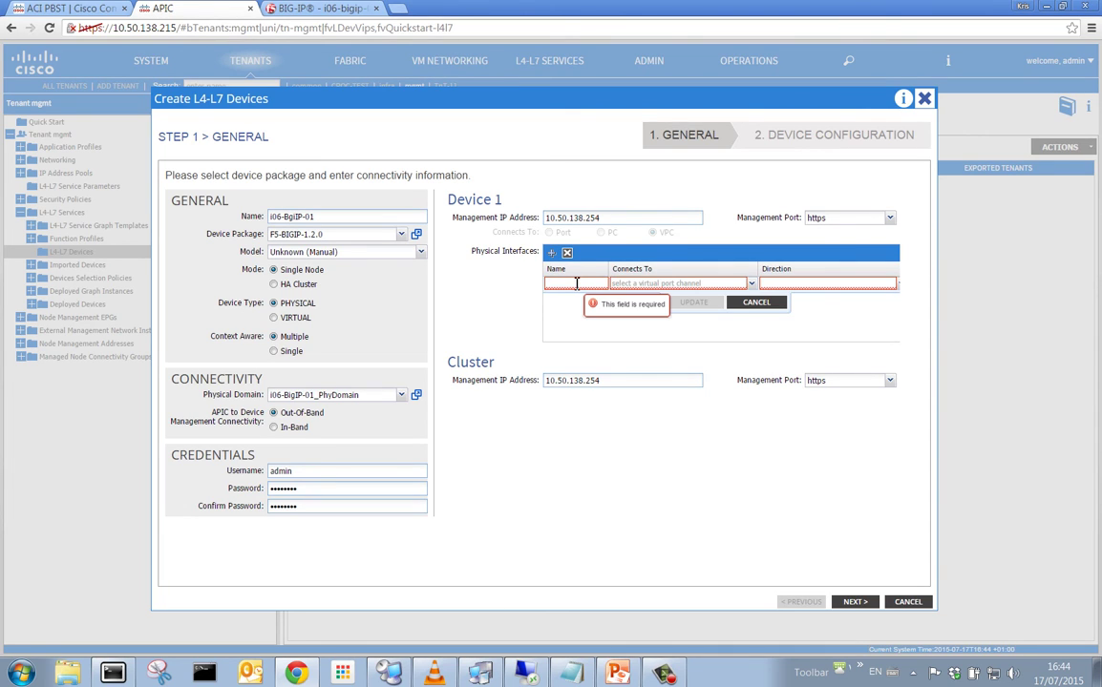
pyautogui.click(751, 284)
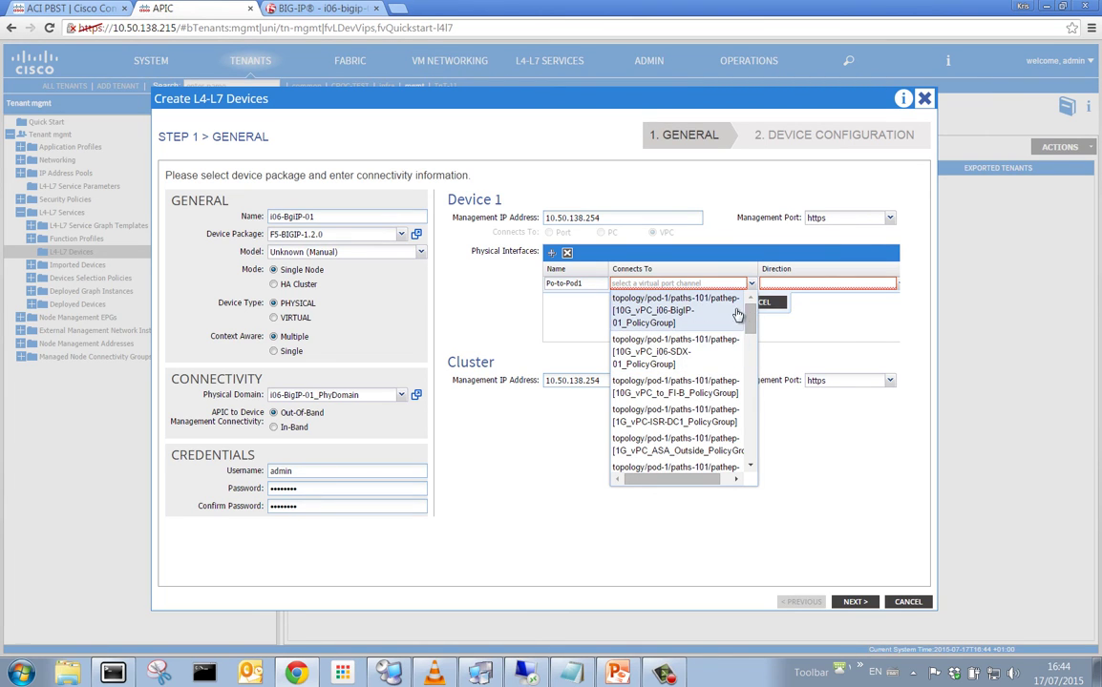
pyautogui.moveTo(751, 315); pyautogui.dragTo(743, 410)
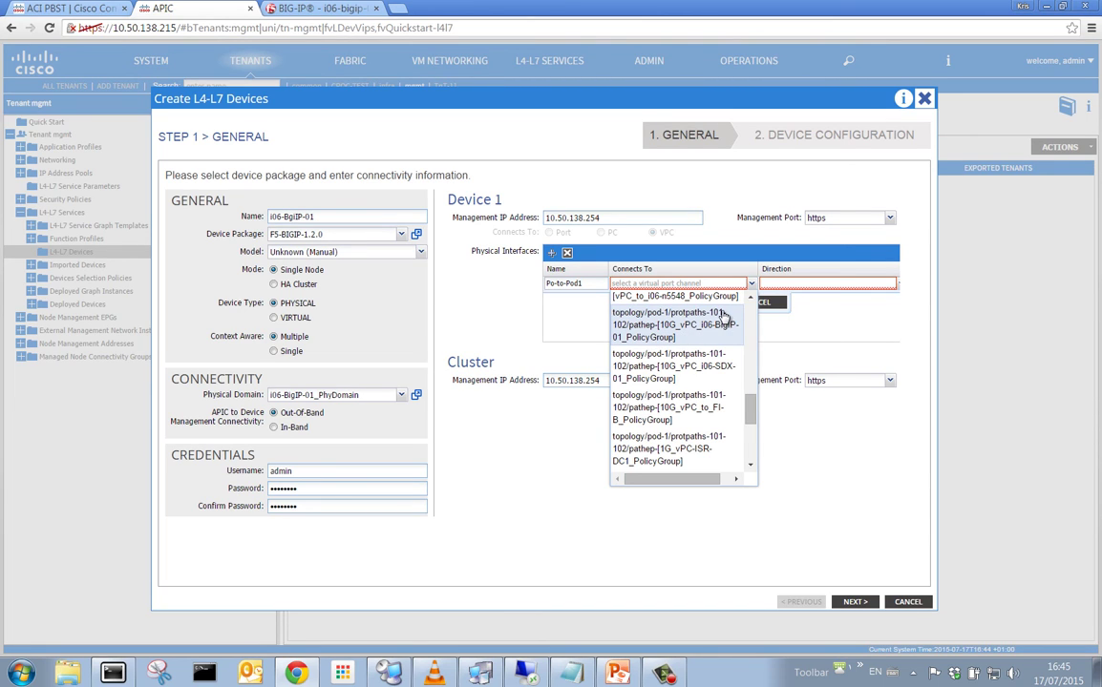
pyautogui.click(723, 323)
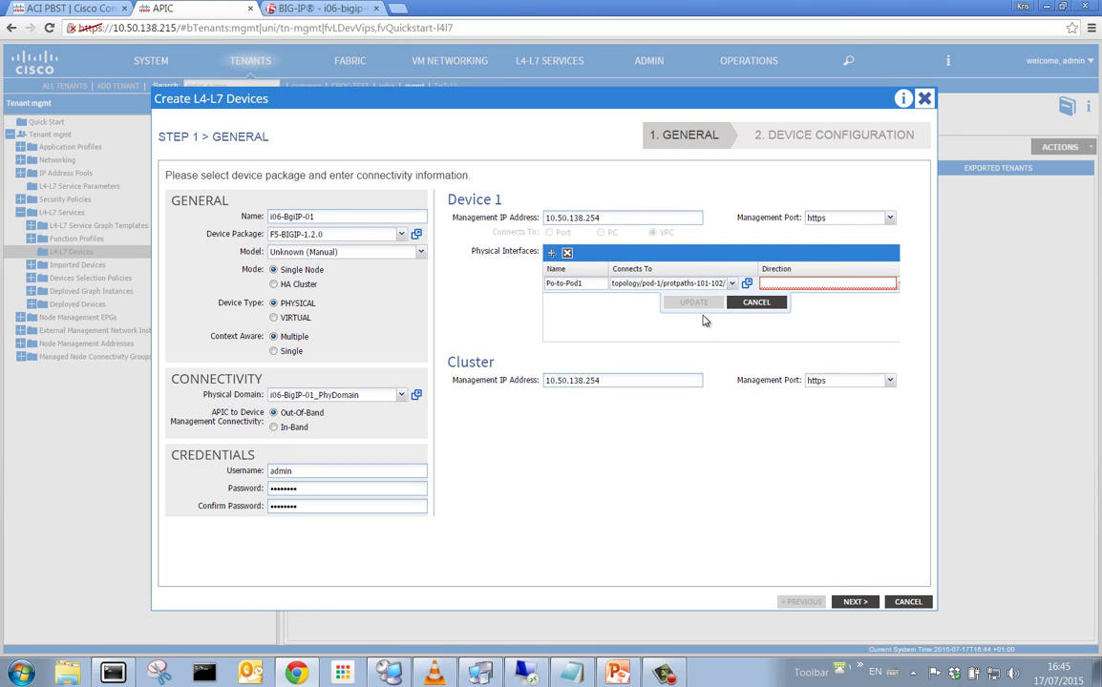
pyautogui.click(778, 291)
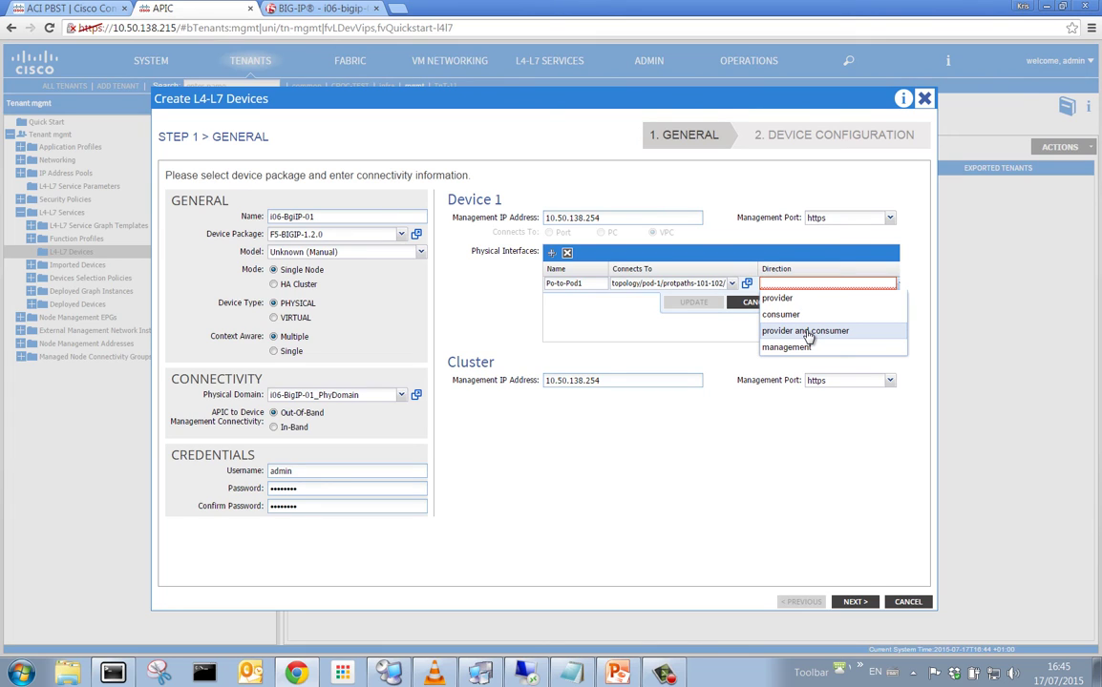
pyautogui.click(808, 333)
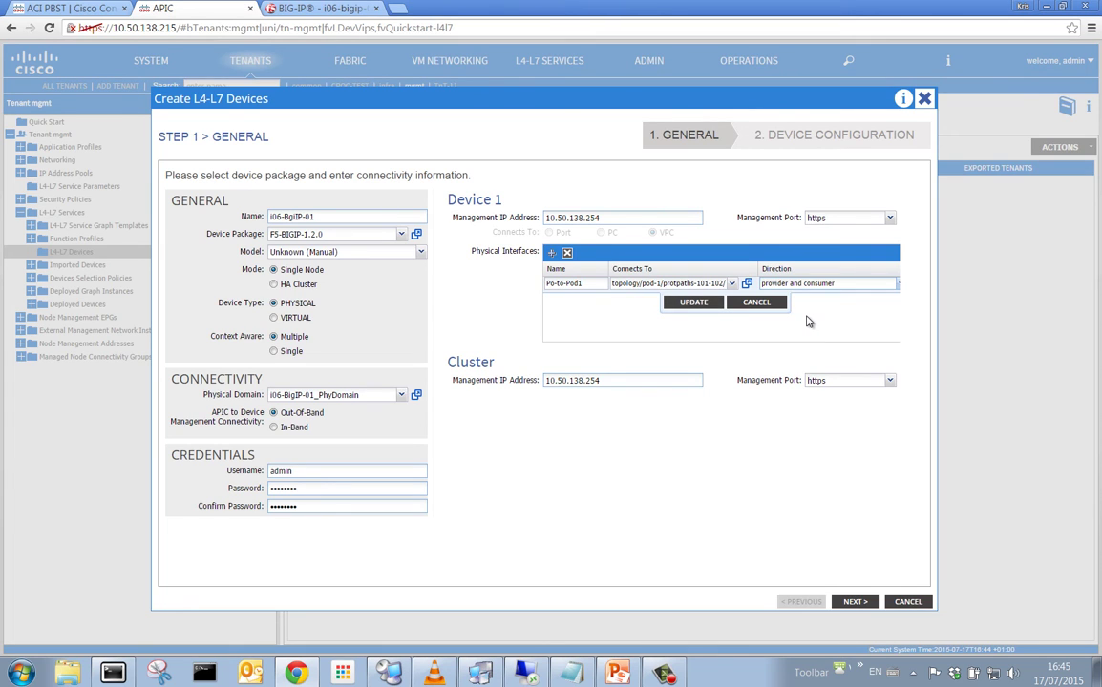
pyautogui.click(692, 304)
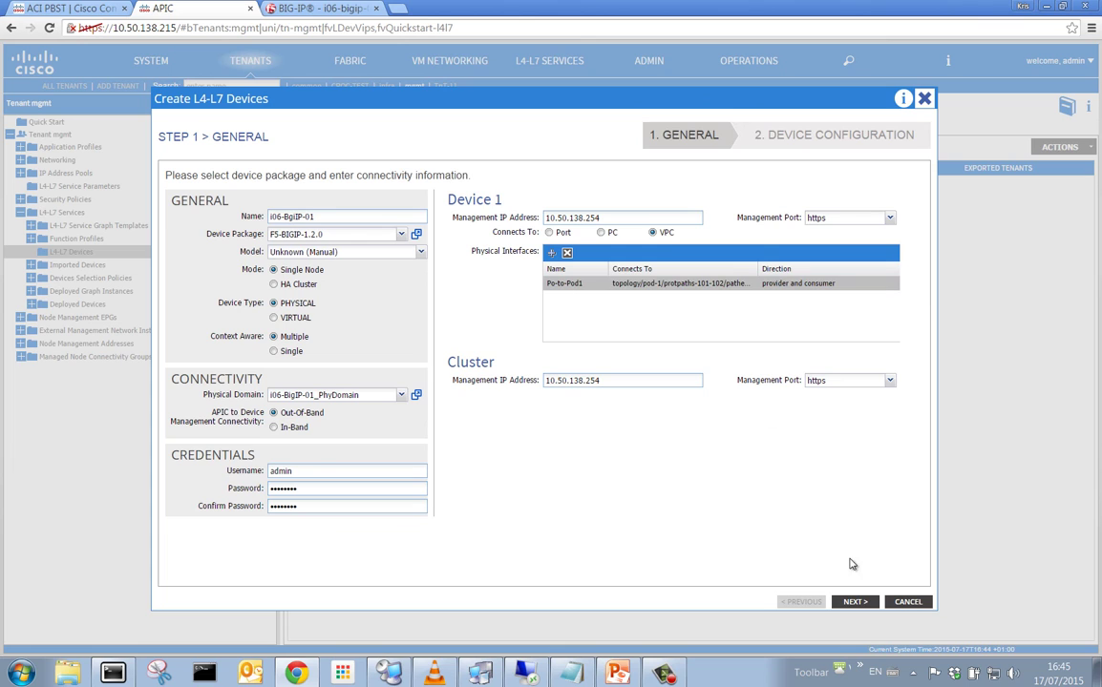
# Advance to Device Configuration and finish creating the i06-BgiIP-01 device.
pyautogui.click(854, 601)
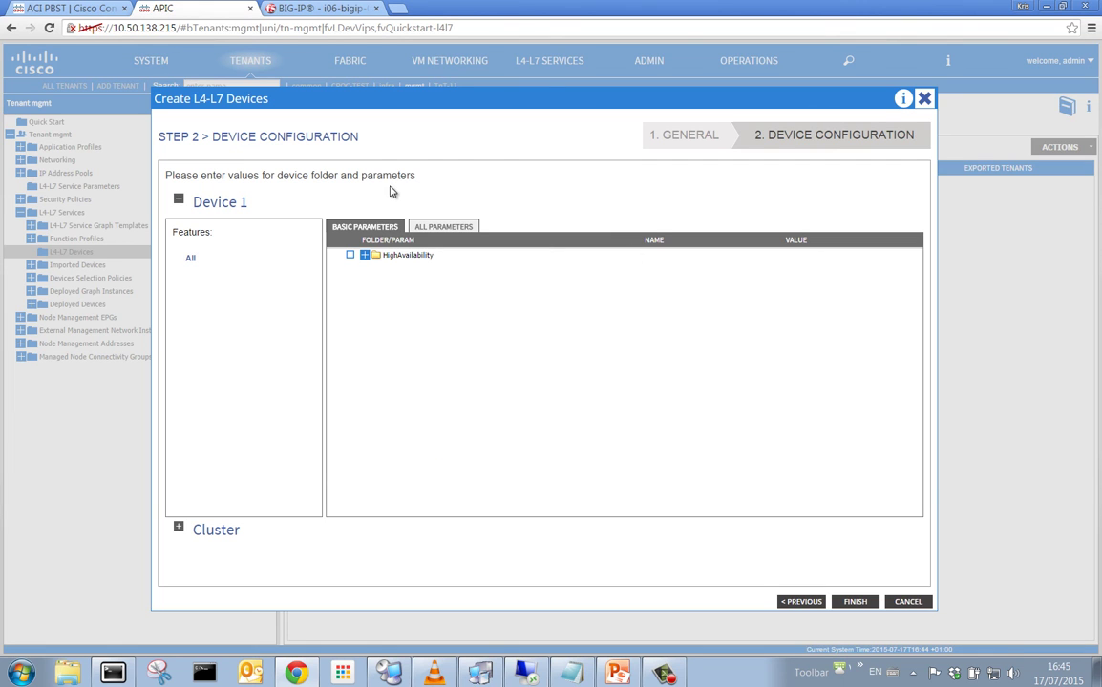
pyautogui.click(854, 602)
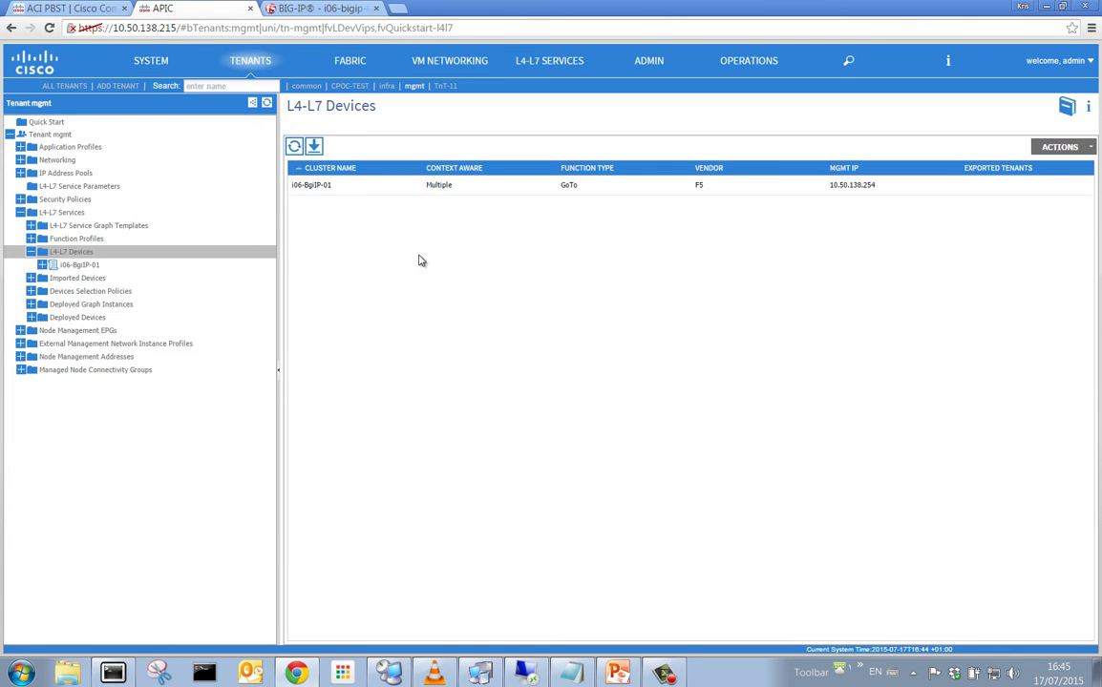
# Open i06-BgiIP-01's details, refresh its state, and view its F0764 configuration-failed fault.
pyautogui.click(81, 267)
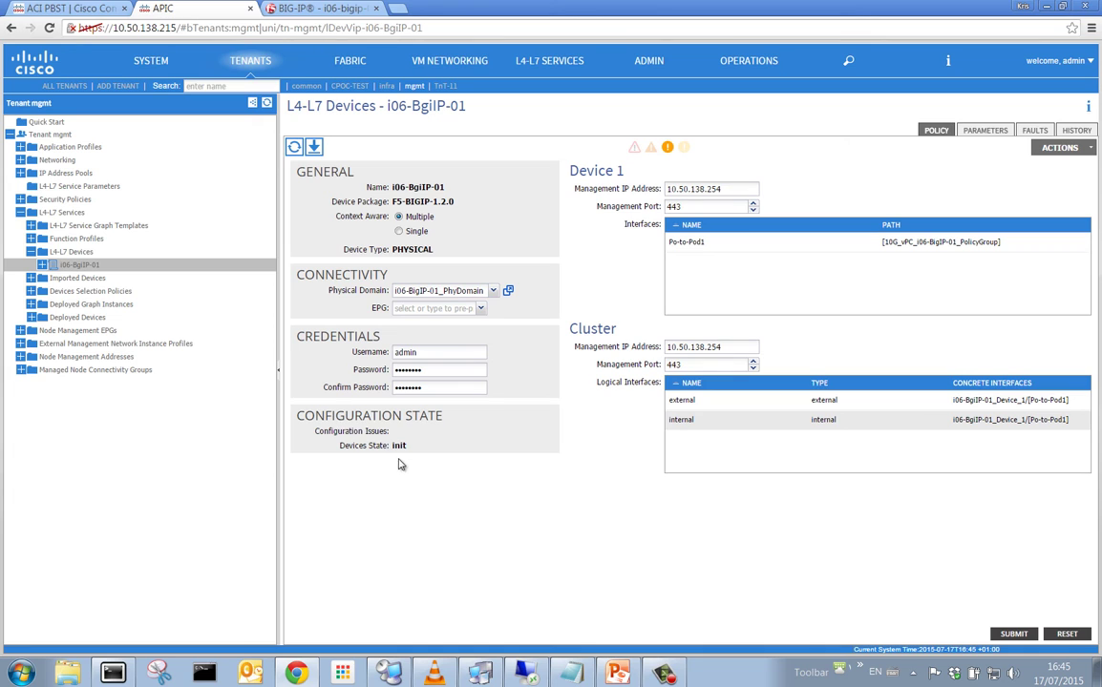
pyautogui.click(295, 146)
pyautogui.click(299, 152)
pyautogui.moveTo(417, 445); pyautogui.dragTo(394, 445)
pyautogui.moveTo(667, 151)
pyautogui.click(1033, 131)
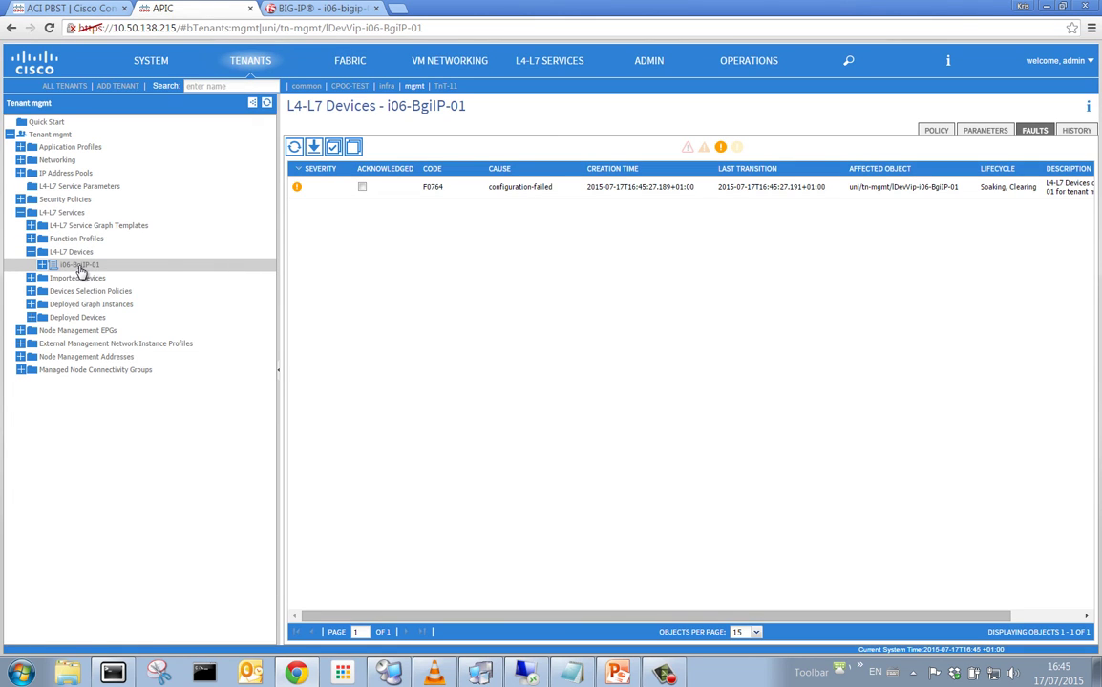
pyautogui.rightClick(81, 272)
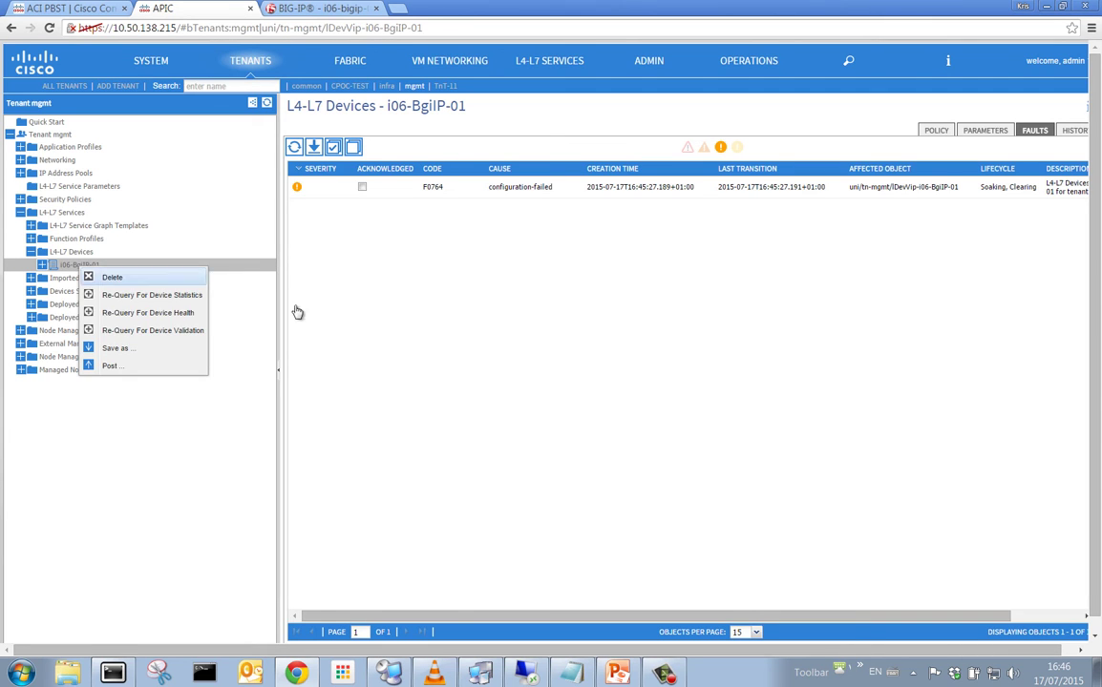
# Export device i06-BgiIP-01 to tenant CPOC-TEST and confirm.
pyautogui.click(72, 252)
pyautogui.rightClick(71, 256)
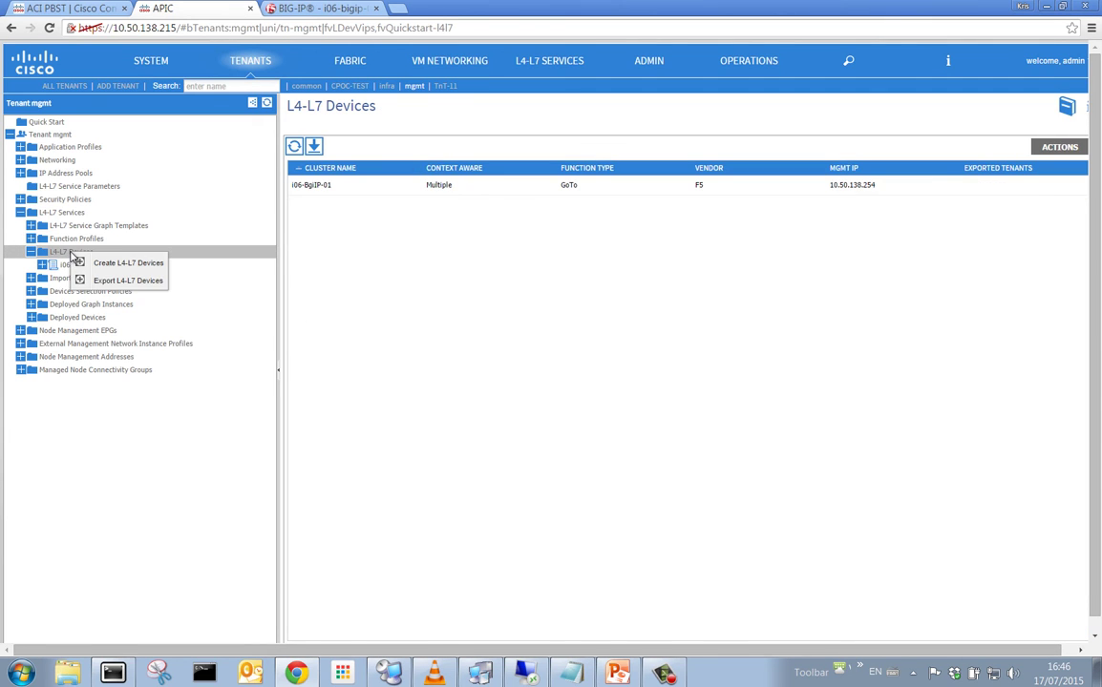
pyautogui.click(128, 280)
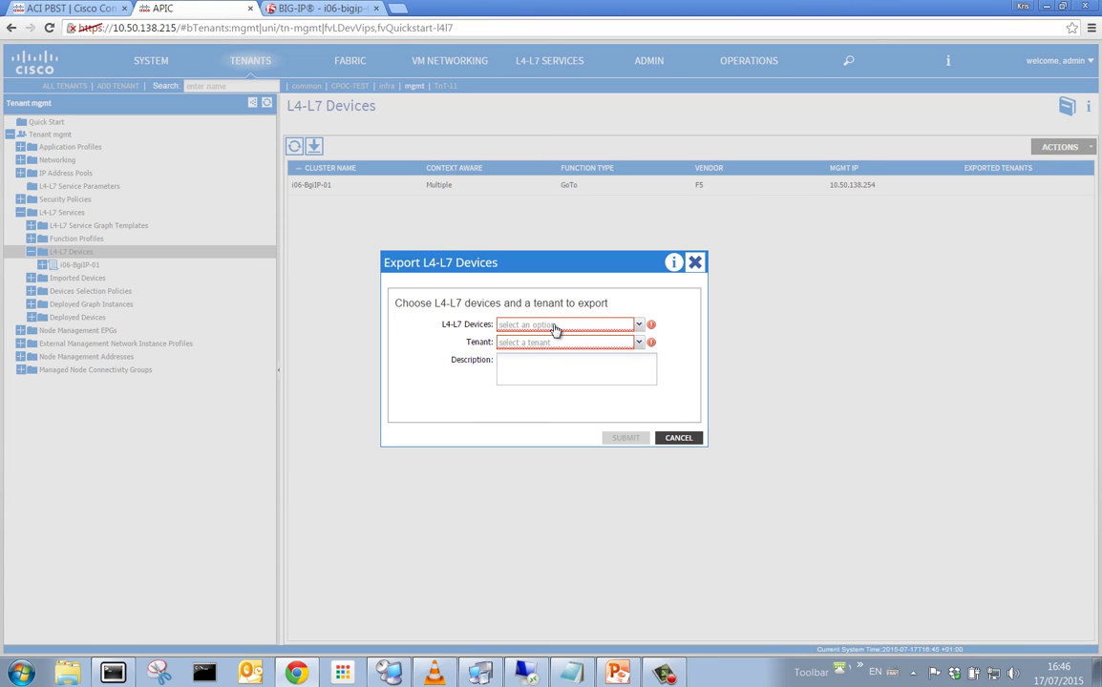
pyautogui.click(555, 329)
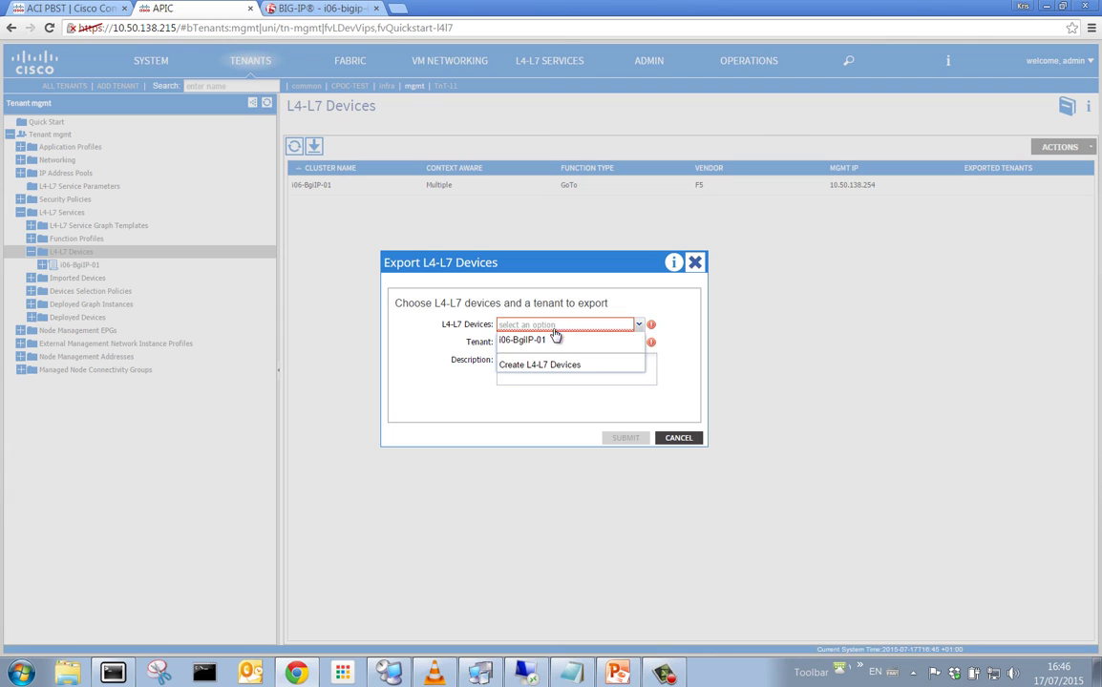
pyautogui.click(538, 344)
pyautogui.click(533, 345)
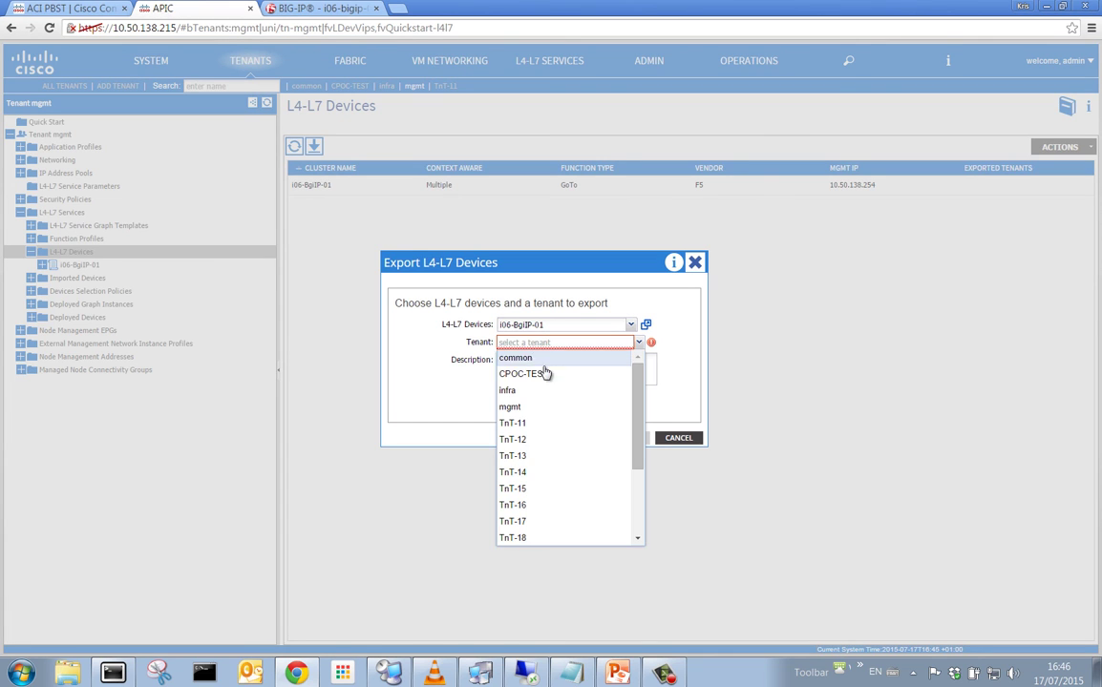
pyautogui.click(571, 374)
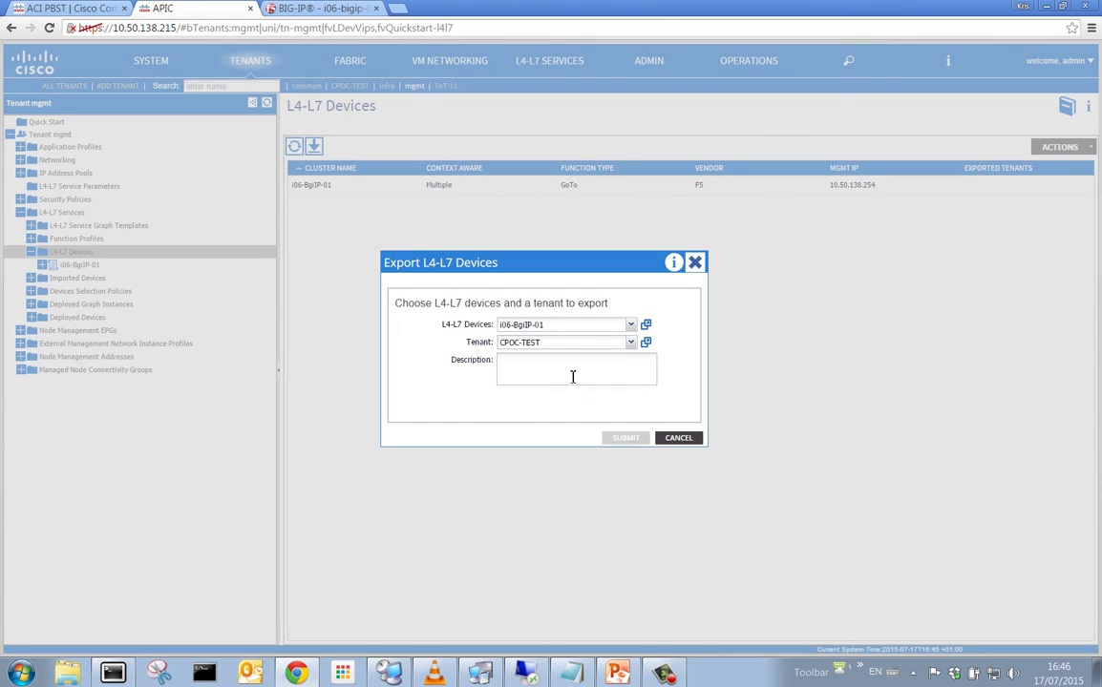
pyautogui.click(625, 439)
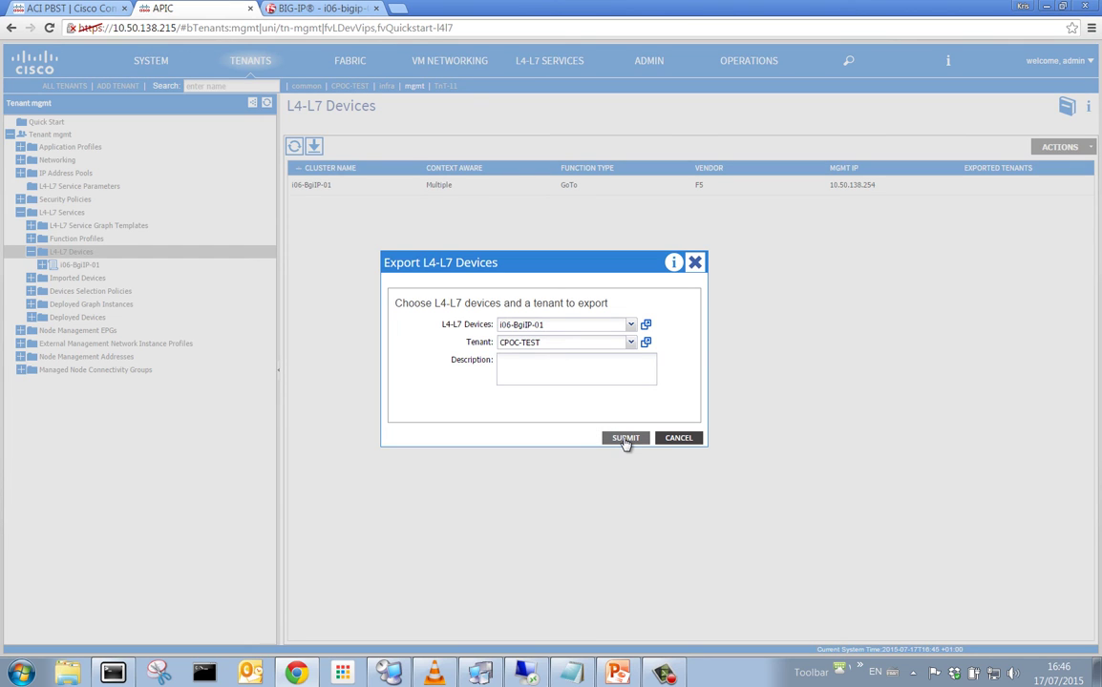
pyautogui.click(626, 439)
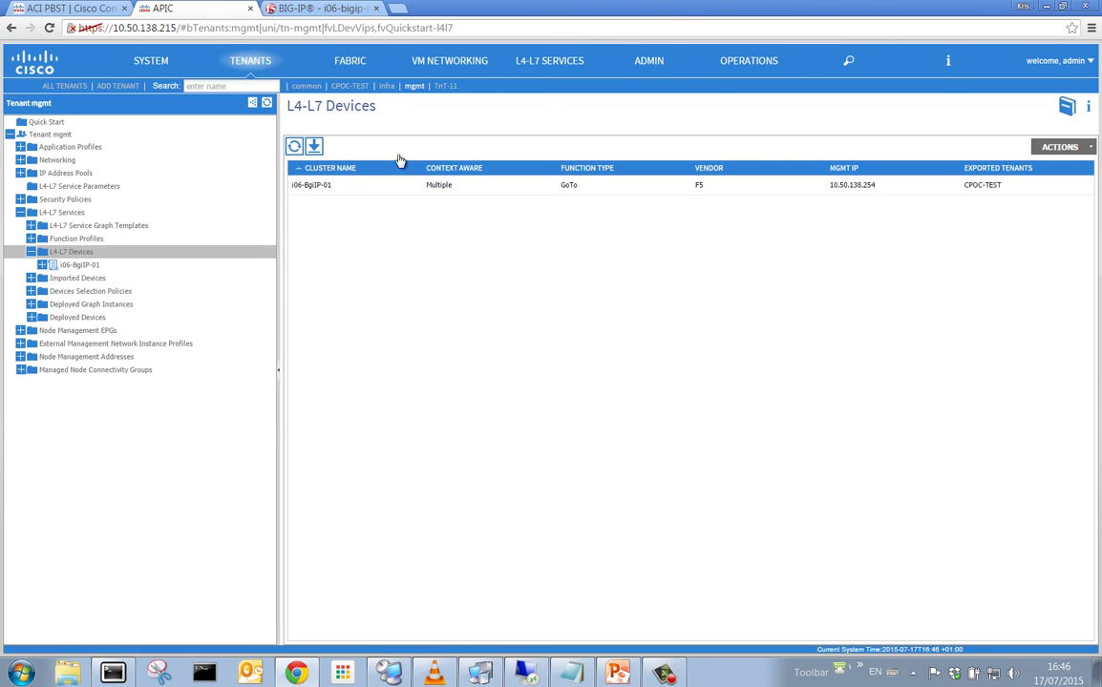
# Switch to the CPOC-TEST tenant and check the L4-L7 devices imported into it.
pyautogui.click(349, 86)
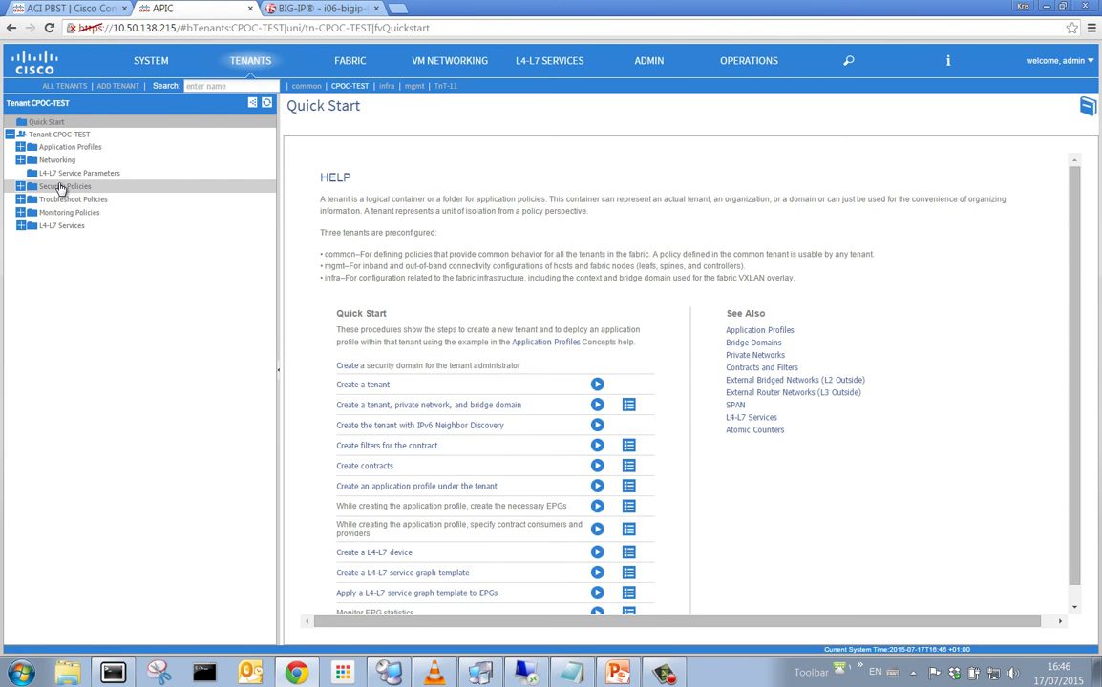
pyautogui.click(20, 226)
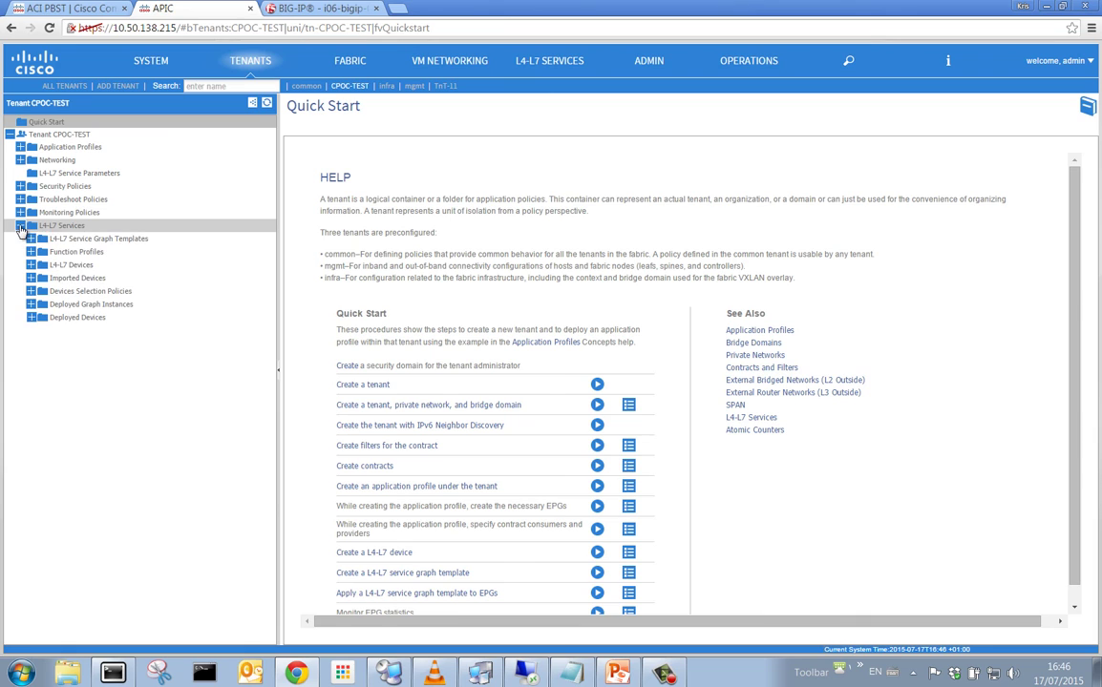
pyautogui.click(30, 265)
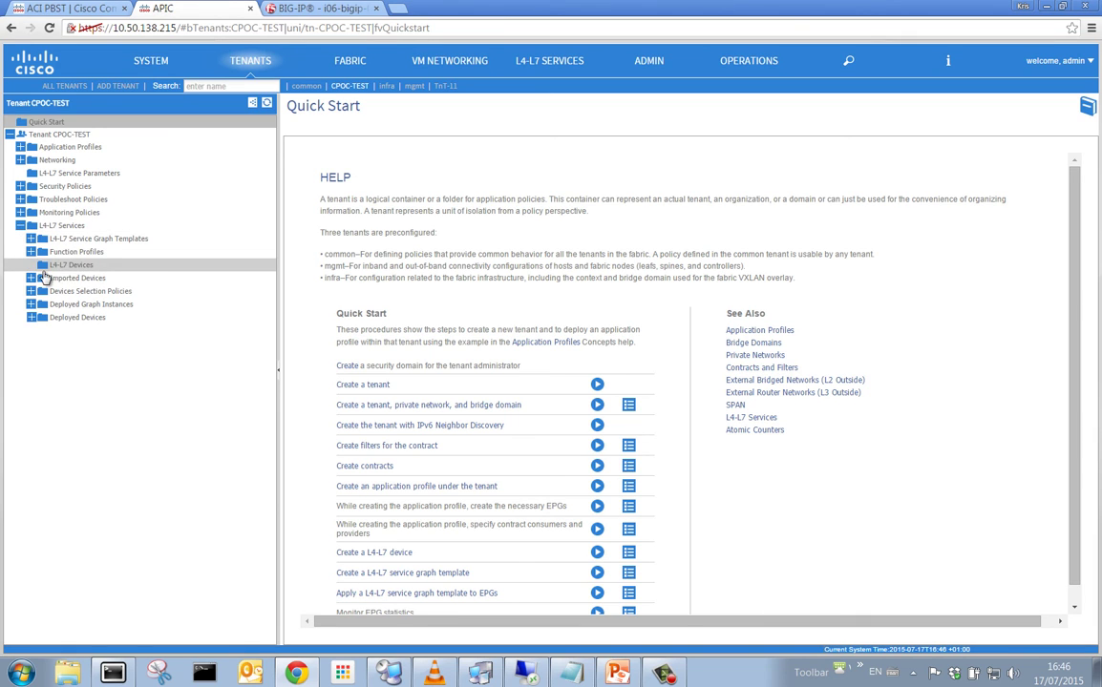
pyautogui.click(44, 278)
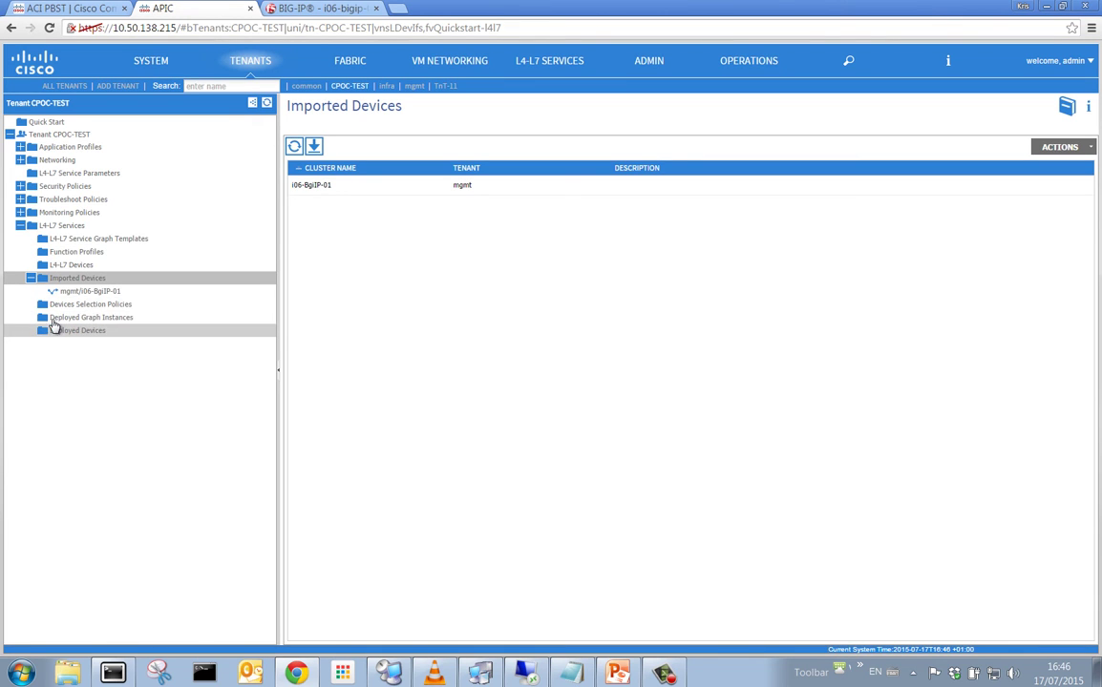
# Create template BigIPLB: Single Node ADC Two-Arm, F5 Virtual-Server function, HTTP-Virtual-Server-Profile.
pyautogui.click(114, 245)
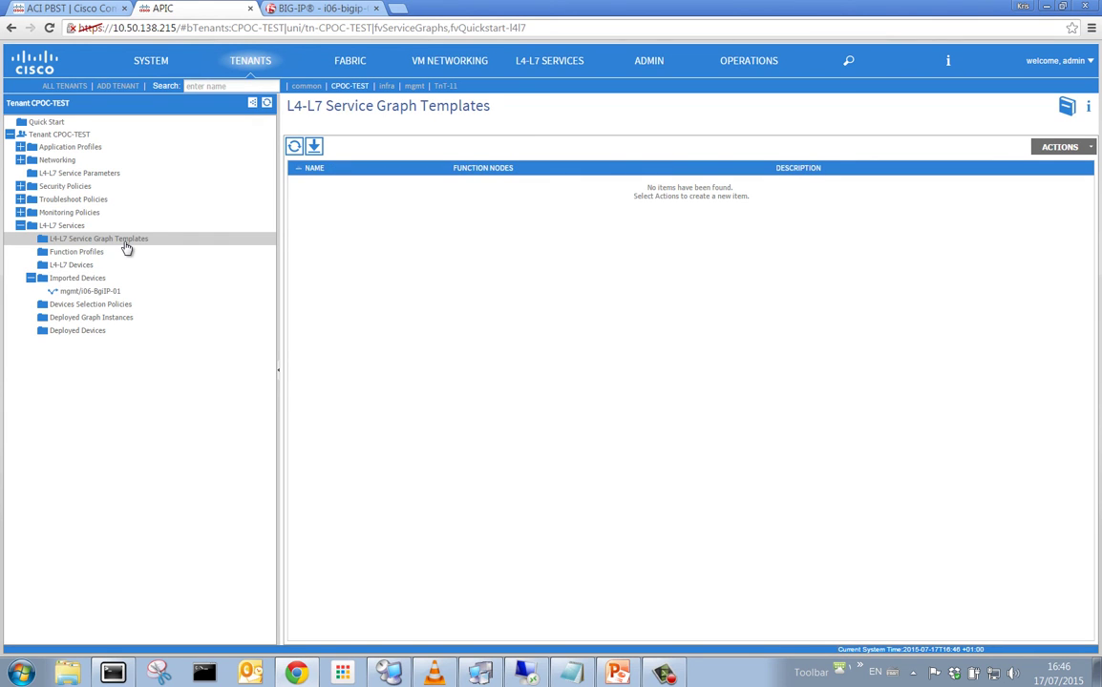
pyautogui.rightClick(124, 247)
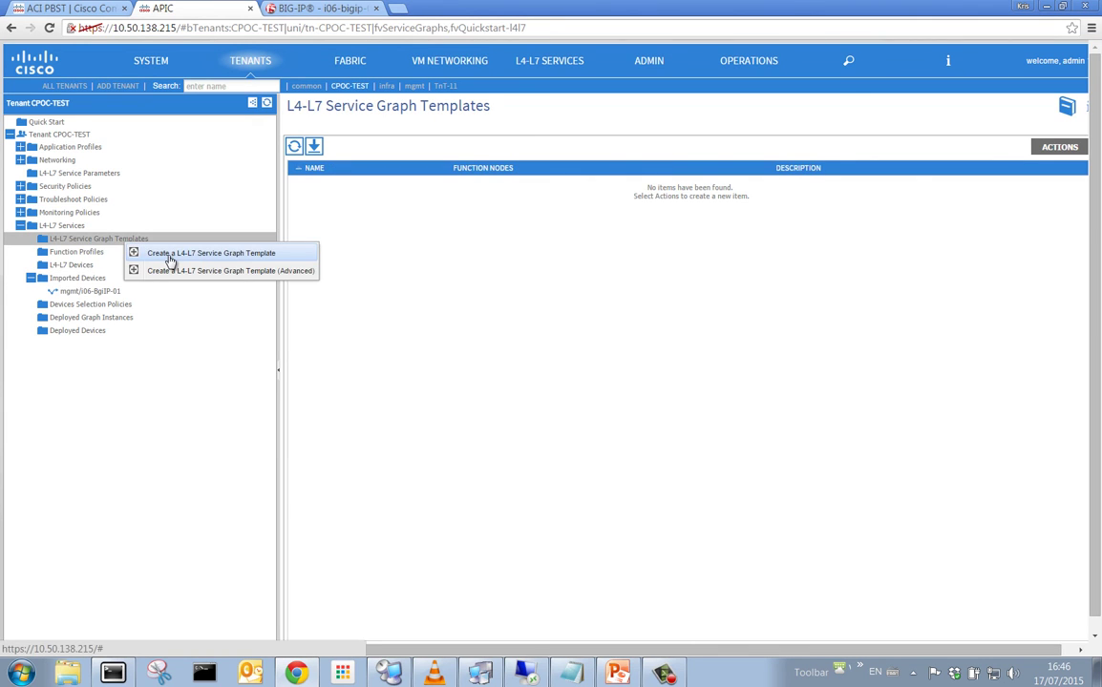
pyautogui.click(153, 251)
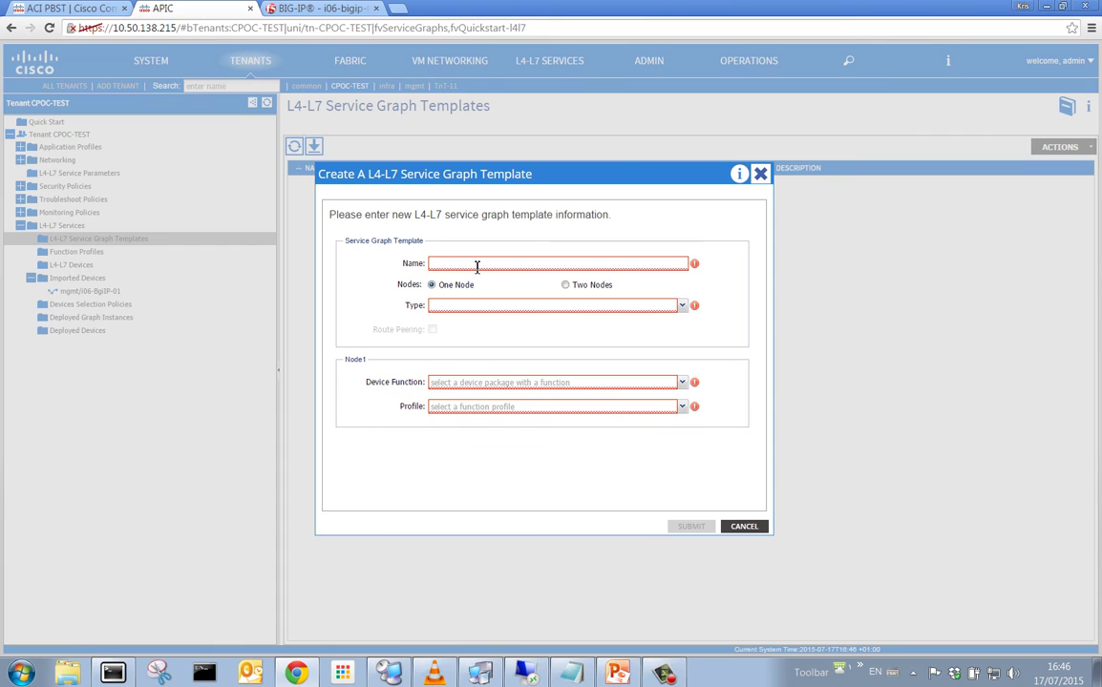
pyautogui.write('B')
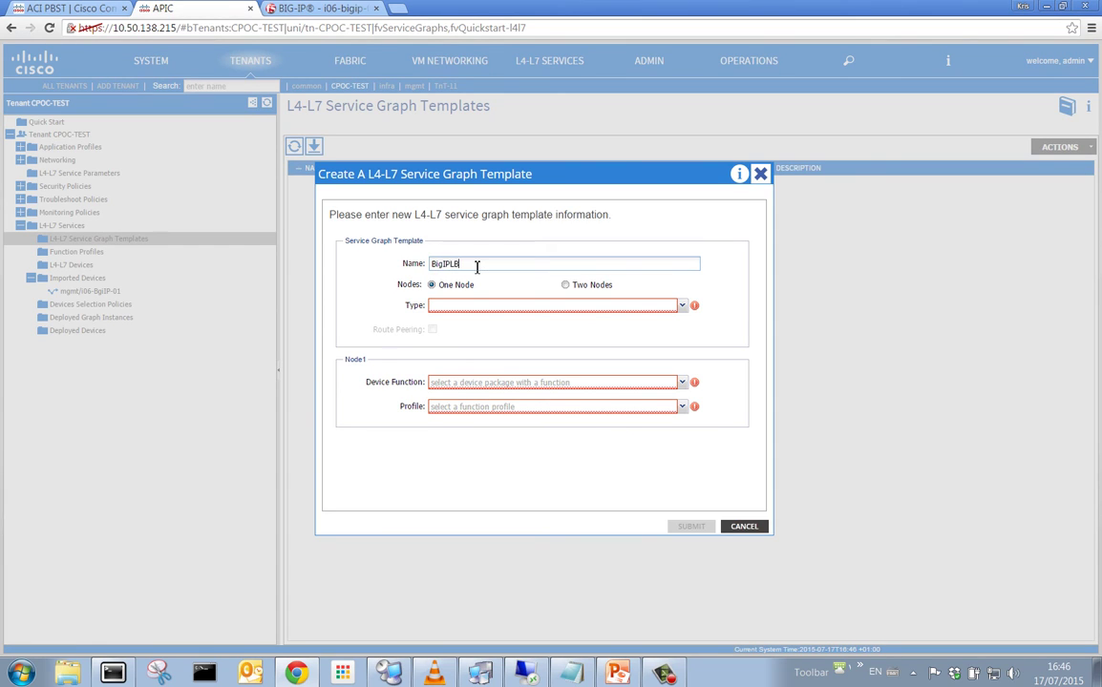
pyautogui.write('igIPLB')
pyautogui.click(576, 307)
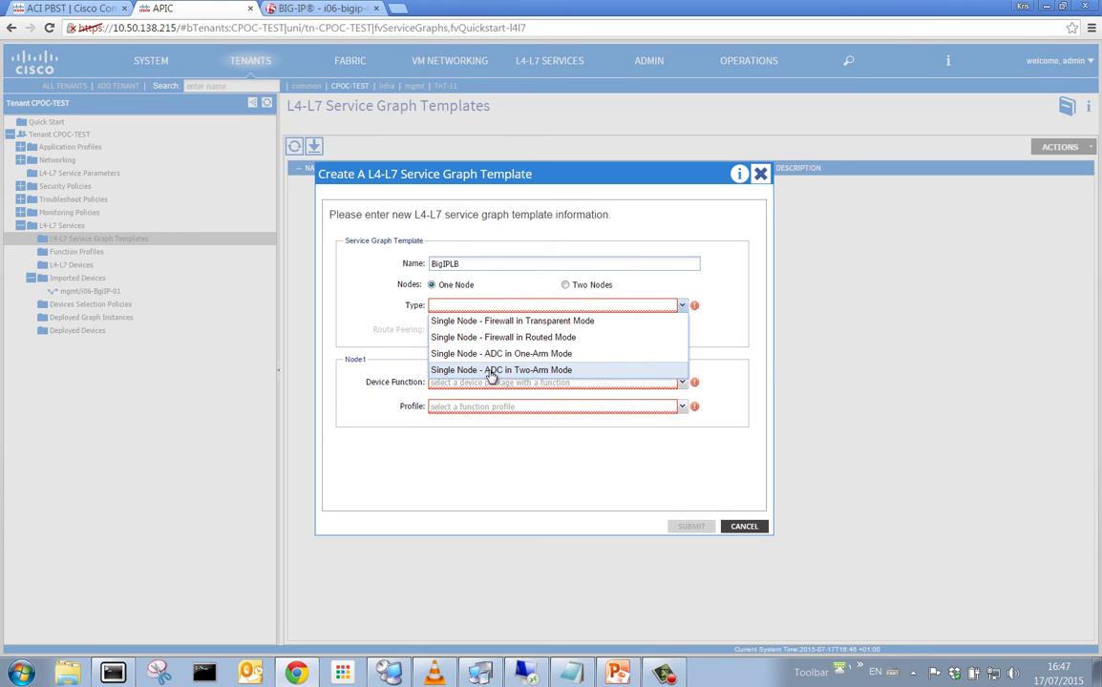
pyautogui.click(493, 372)
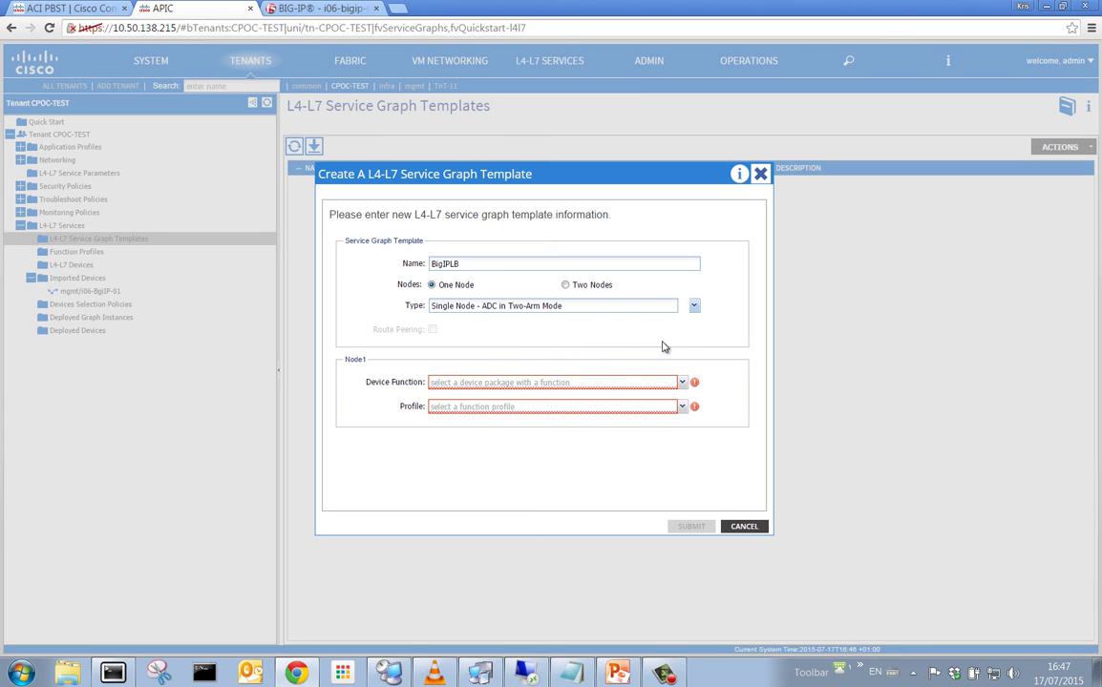
pyautogui.click(500, 383)
pyautogui.click(522, 452)
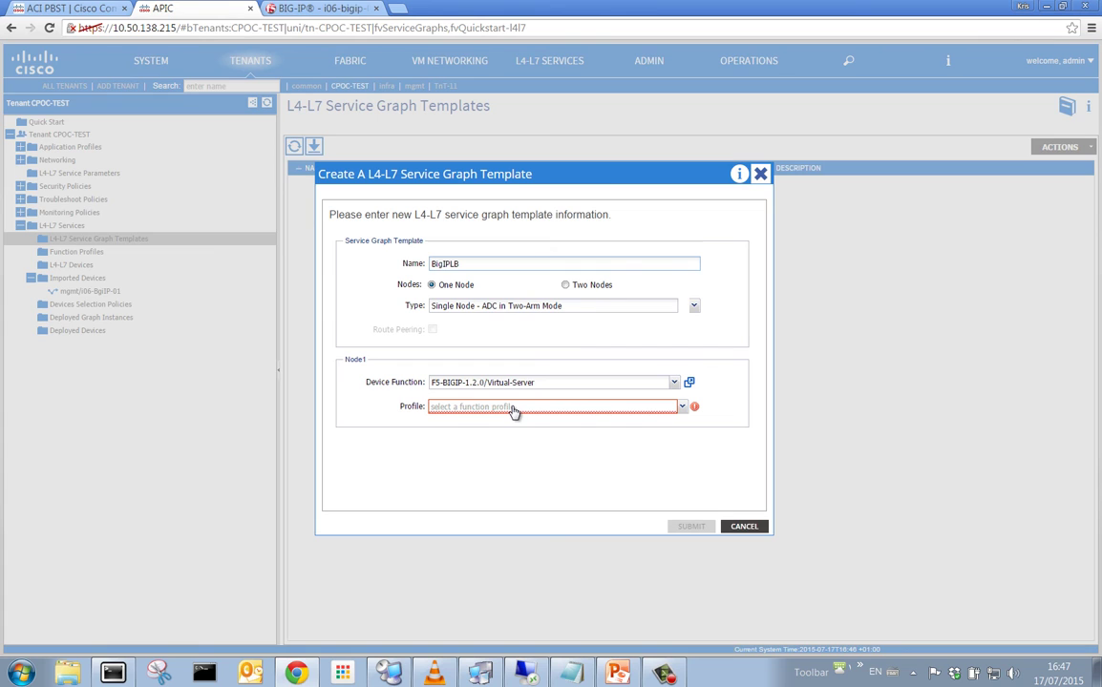
pyautogui.click(513, 409)
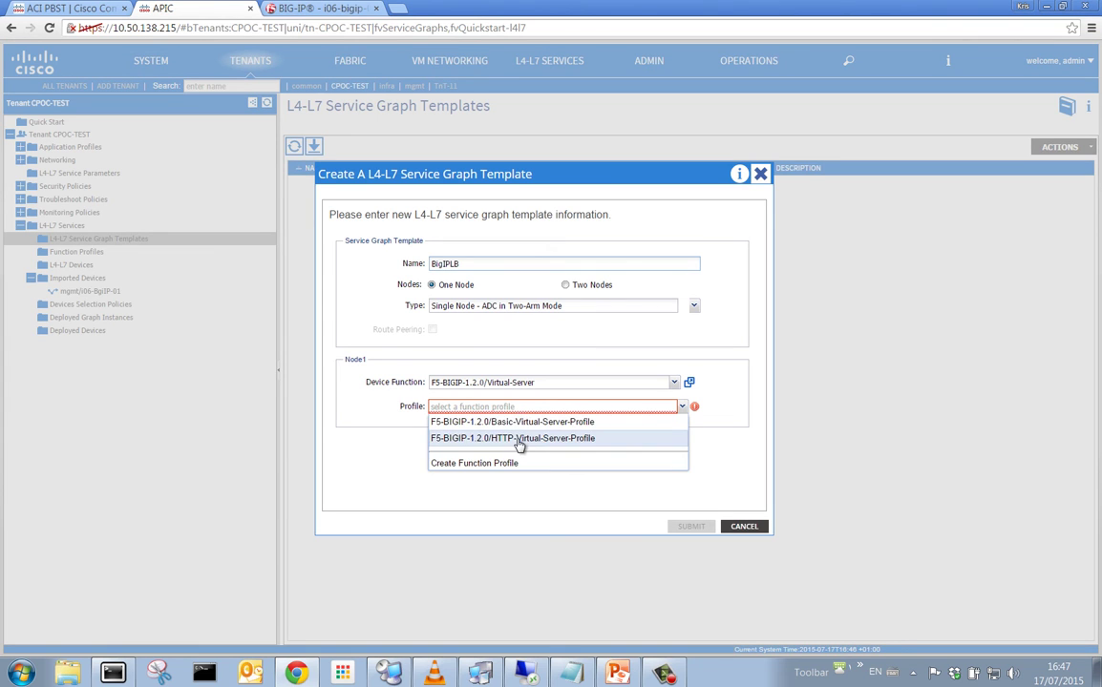
pyautogui.click(521, 445)
pyautogui.click(687, 526)
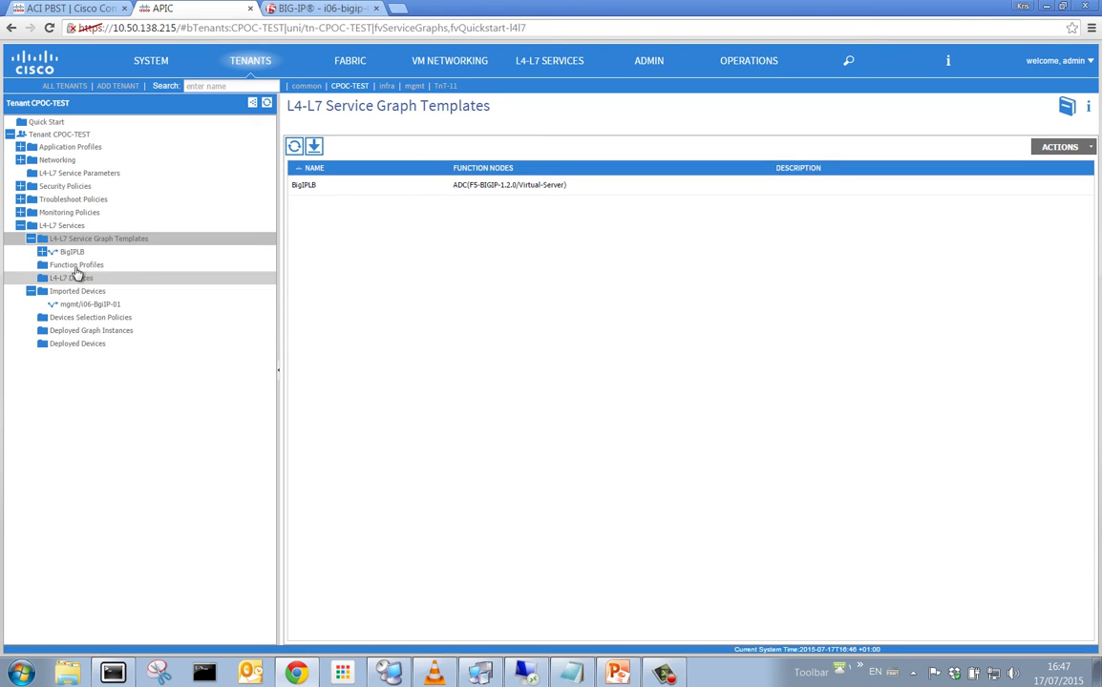
# Enable Attachment Notification on the BigIPLB ADC node's internal connector.
pyautogui.click(42, 252)
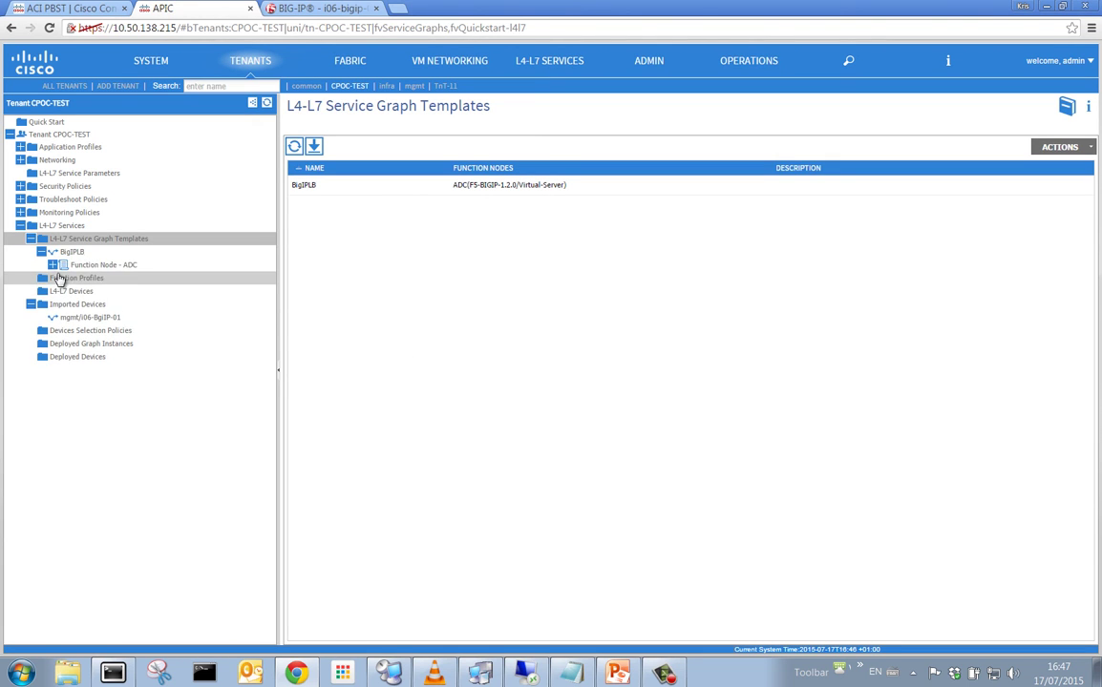
pyautogui.click(53, 265)
pyautogui.click(86, 292)
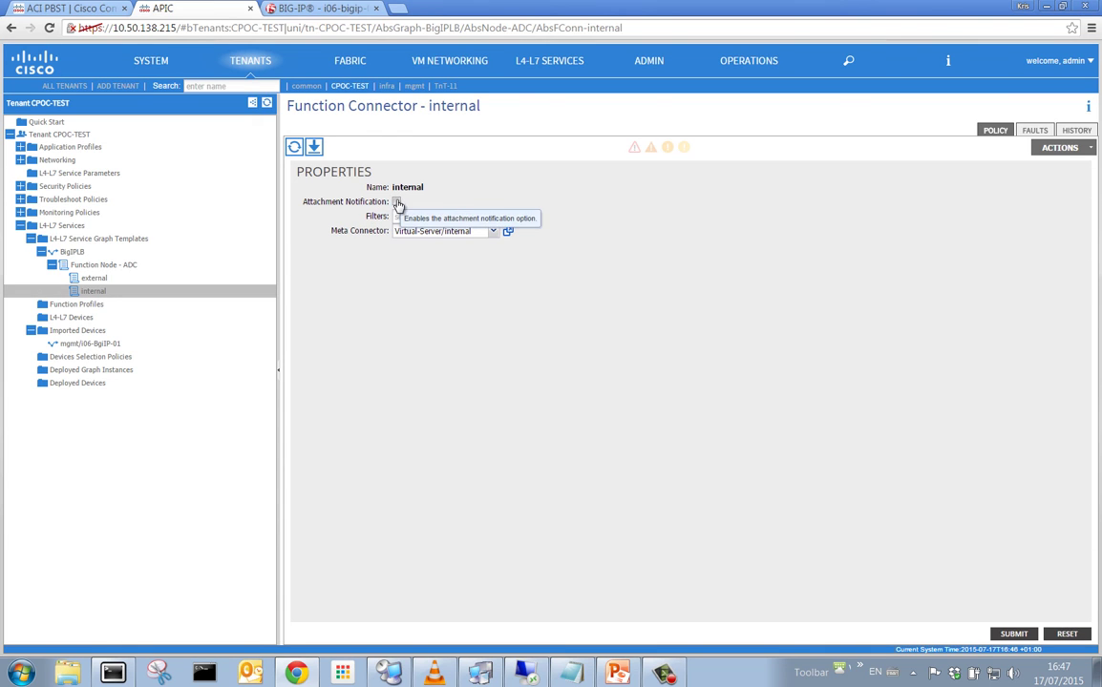
pyautogui.click(397, 201)
pyautogui.click(1018, 634)
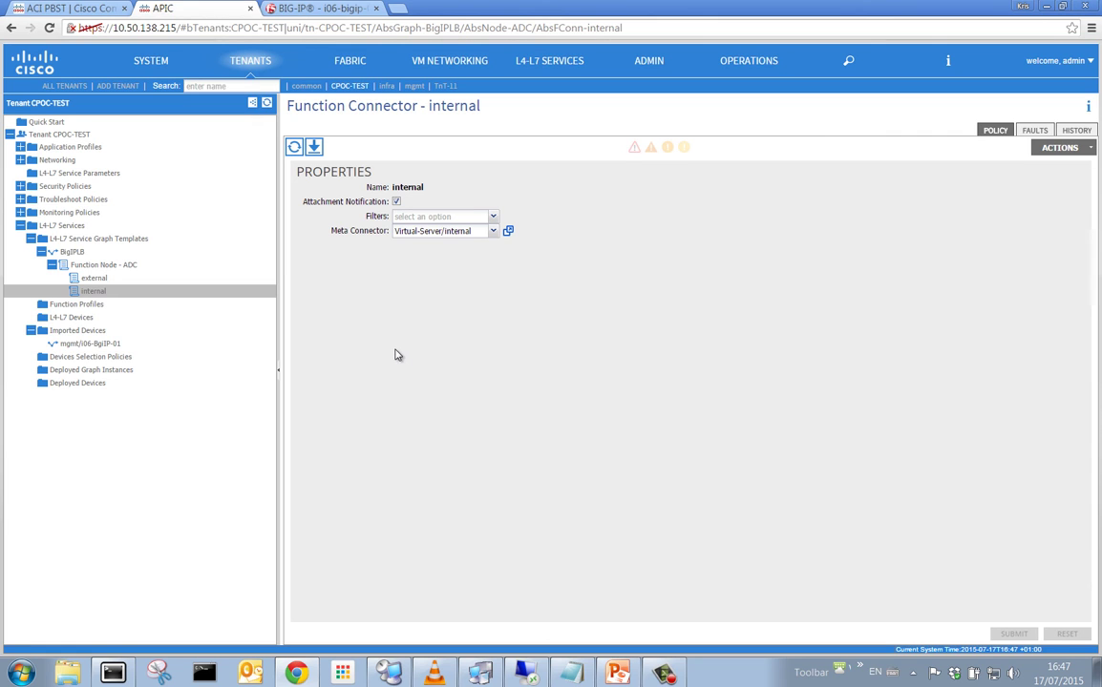
# Show the BigIPLB template topology and its actions menu.
pyautogui.click(92, 268)
pyautogui.click(81, 254)
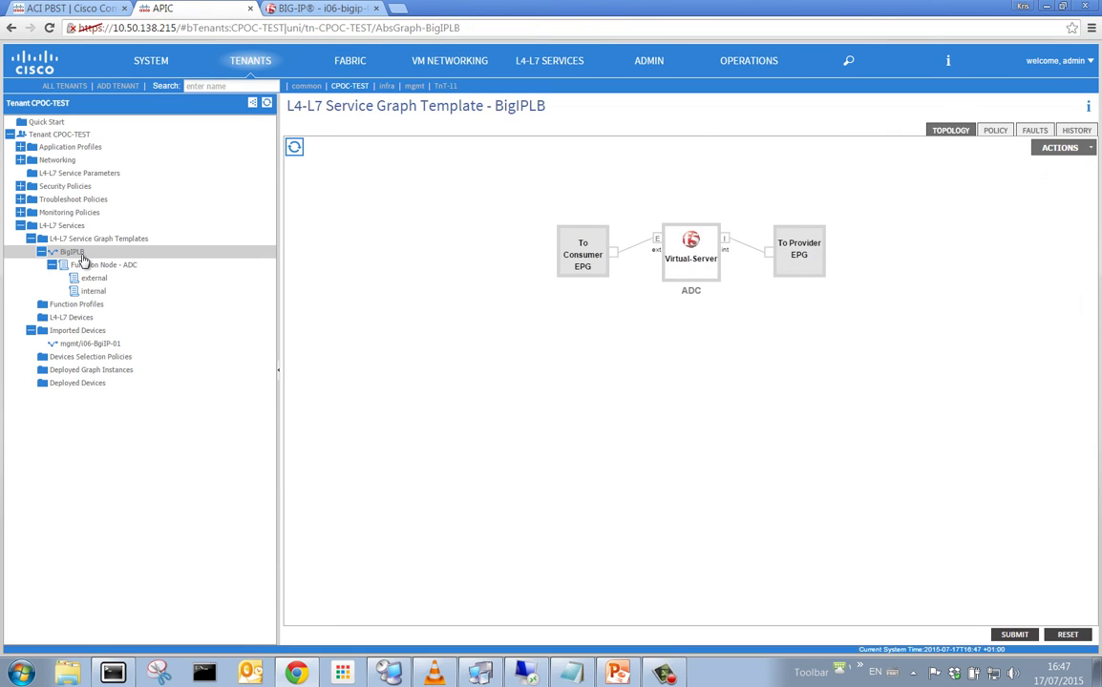
pyautogui.rightClick(83, 258)
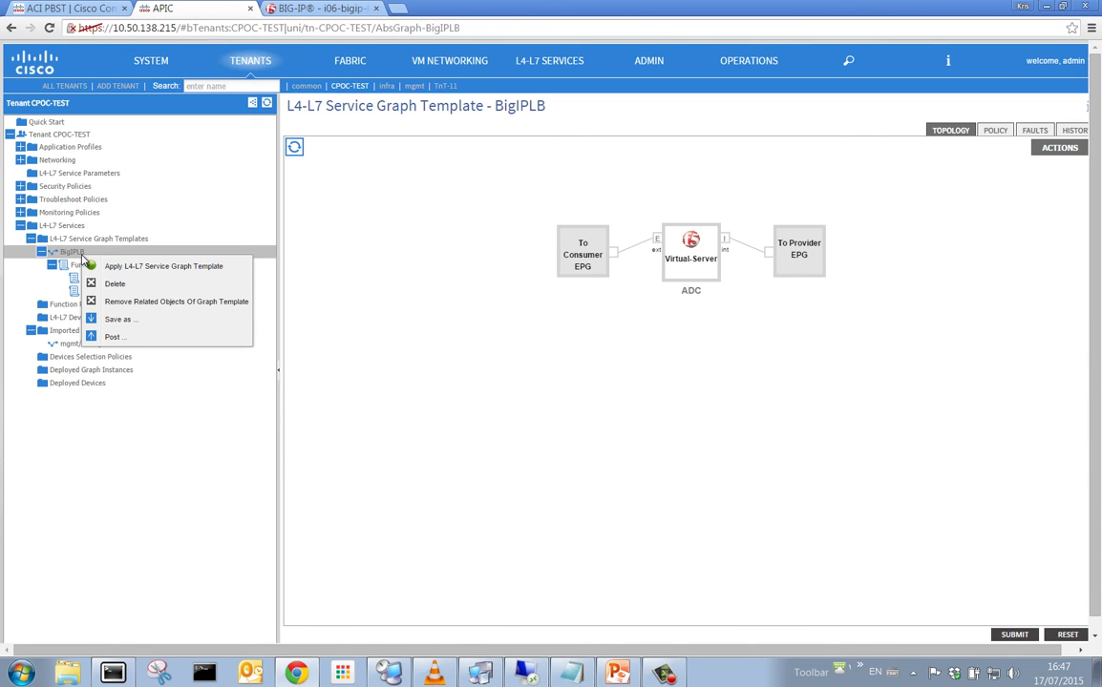
# Apply the template with WebOrdering/Clients as consumer and WebOrdering/Servers as provider EPG.
pyautogui.click(164, 267)
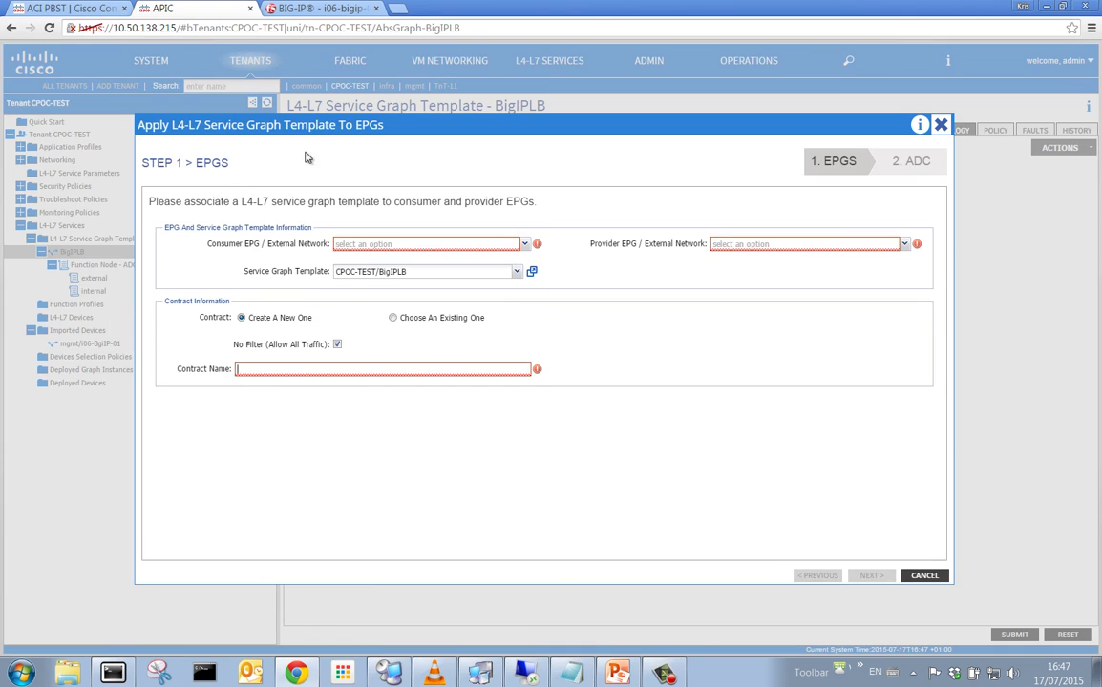
pyautogui.moveTo(305, 125); pyautogui.dragTo(326, 122)
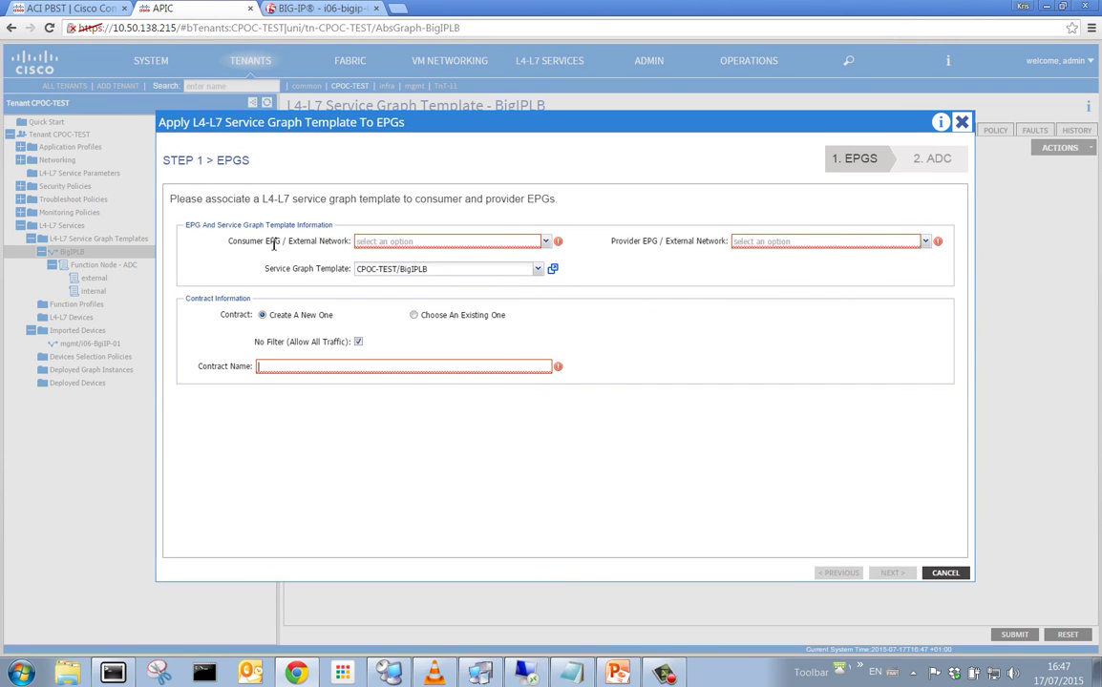
pyautogui.click(349, 241)
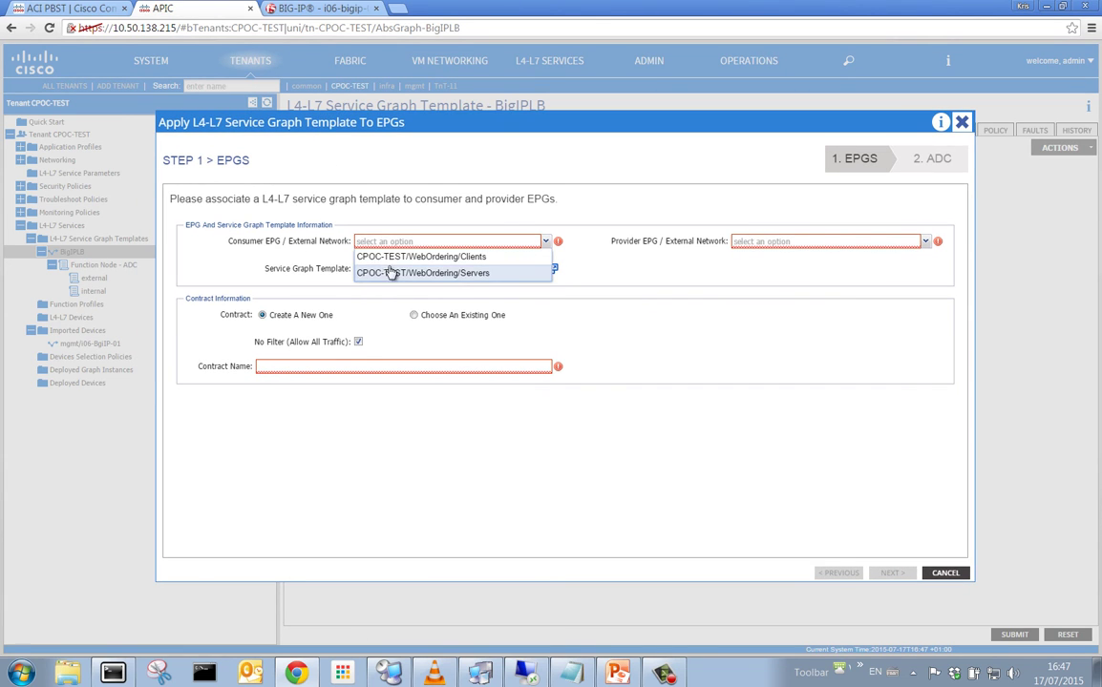
pyautogui.click(425, 254)
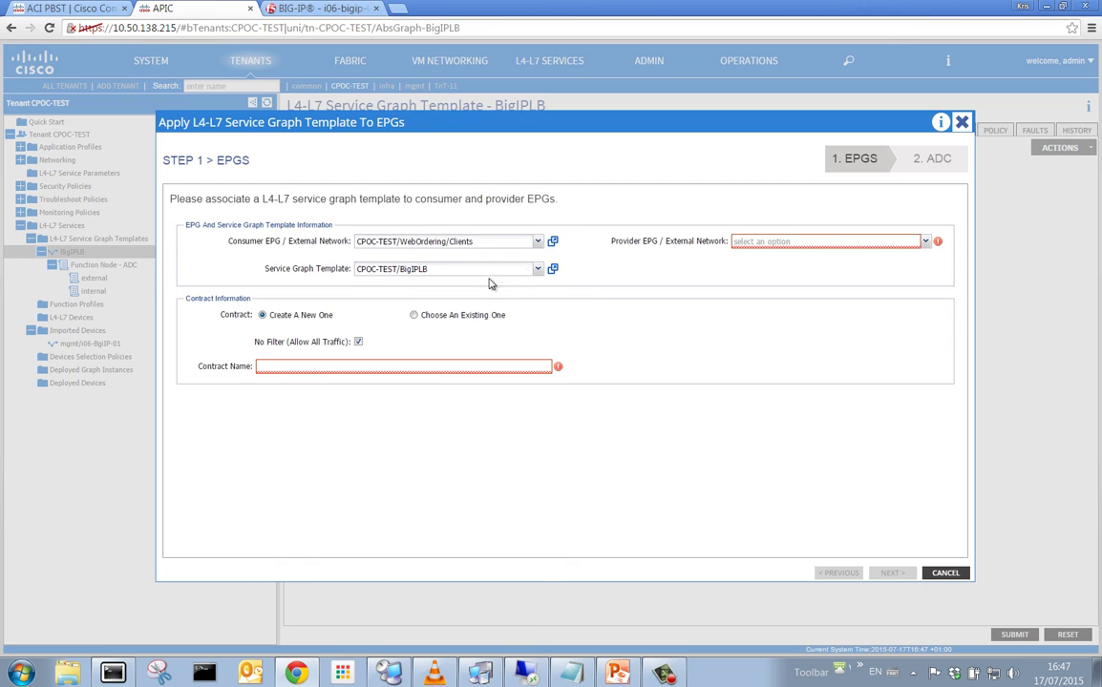
pyautogui.click(786, 244)
pyautogui.click(820, 261)
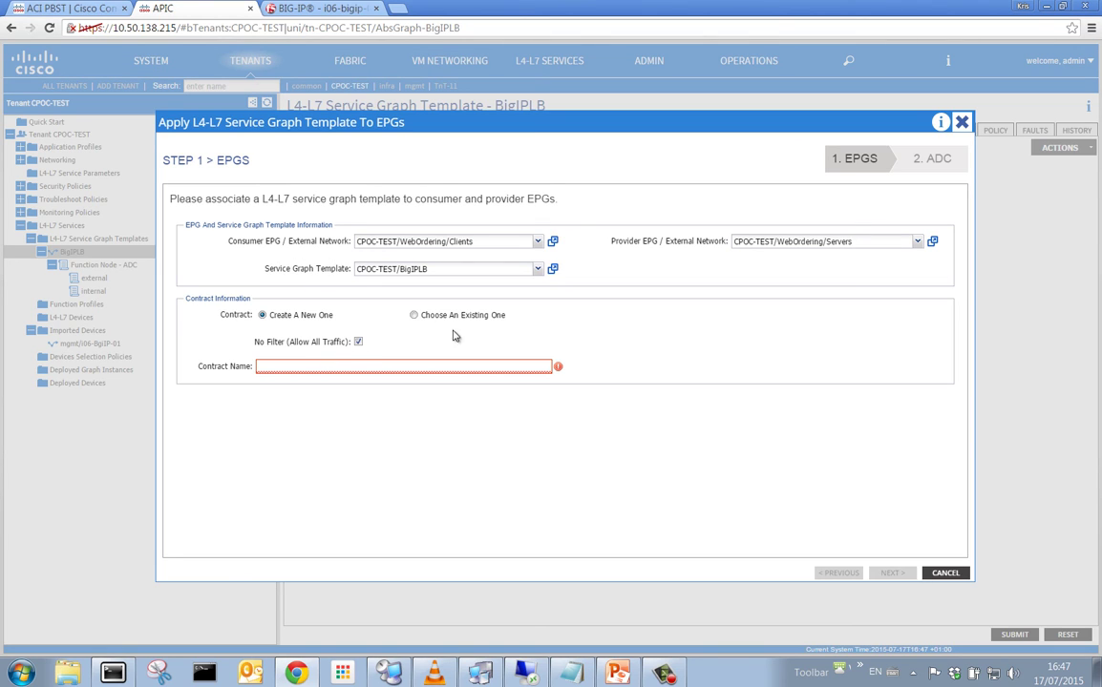
# Reuse the existing Servers-Clients-Traffic/Allow-All contract and advance to the ADC step.
pyautogui.click(414, 316)
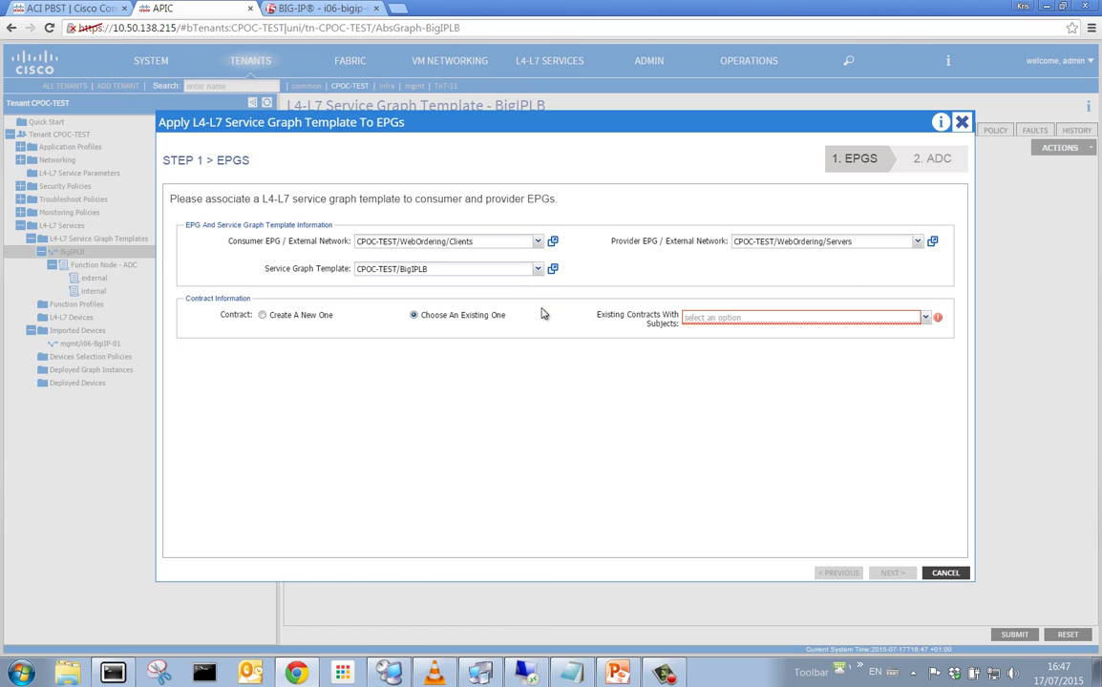
pyautogui.click(741, 321)
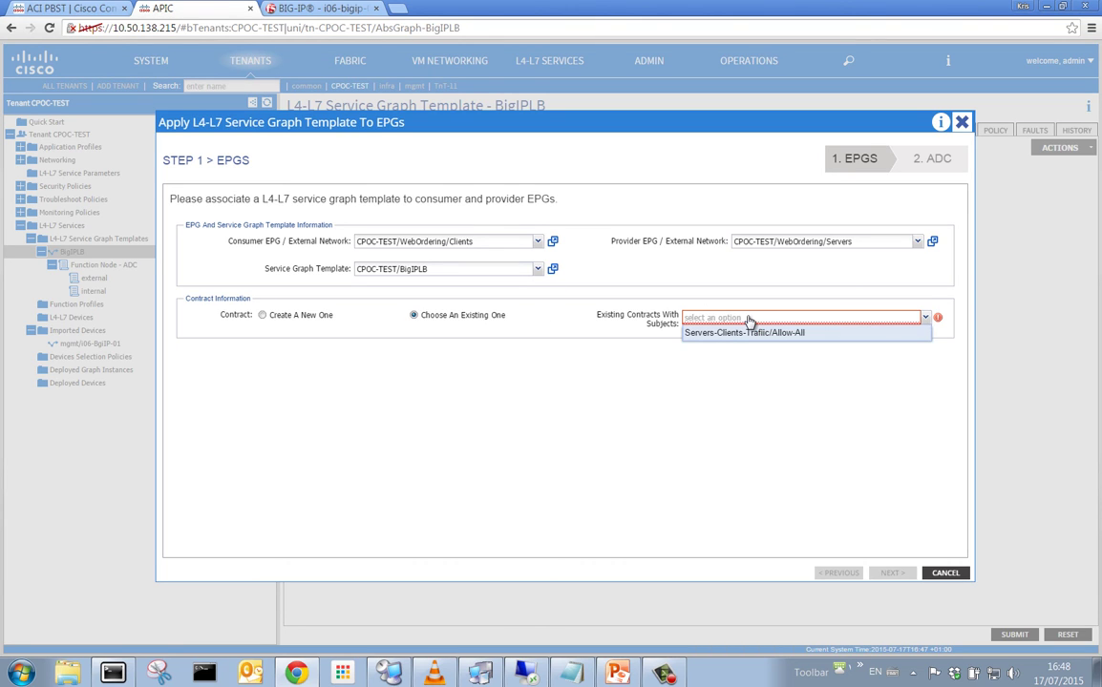
pyautogui.click(729, 333)
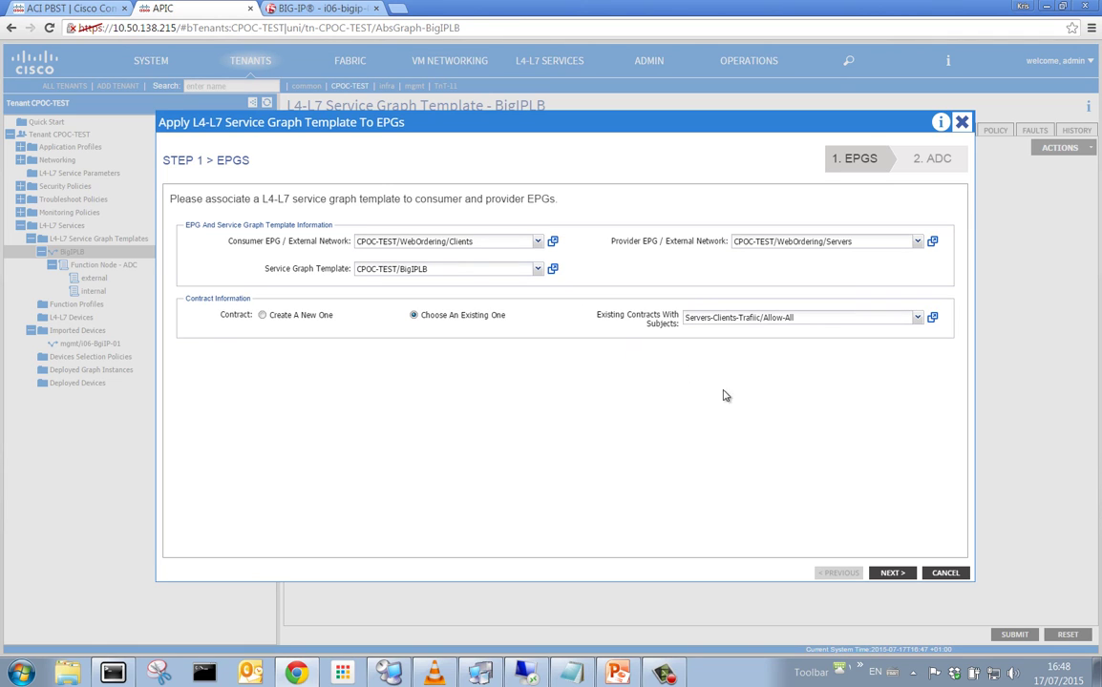
pyautogui.click(888, 575)
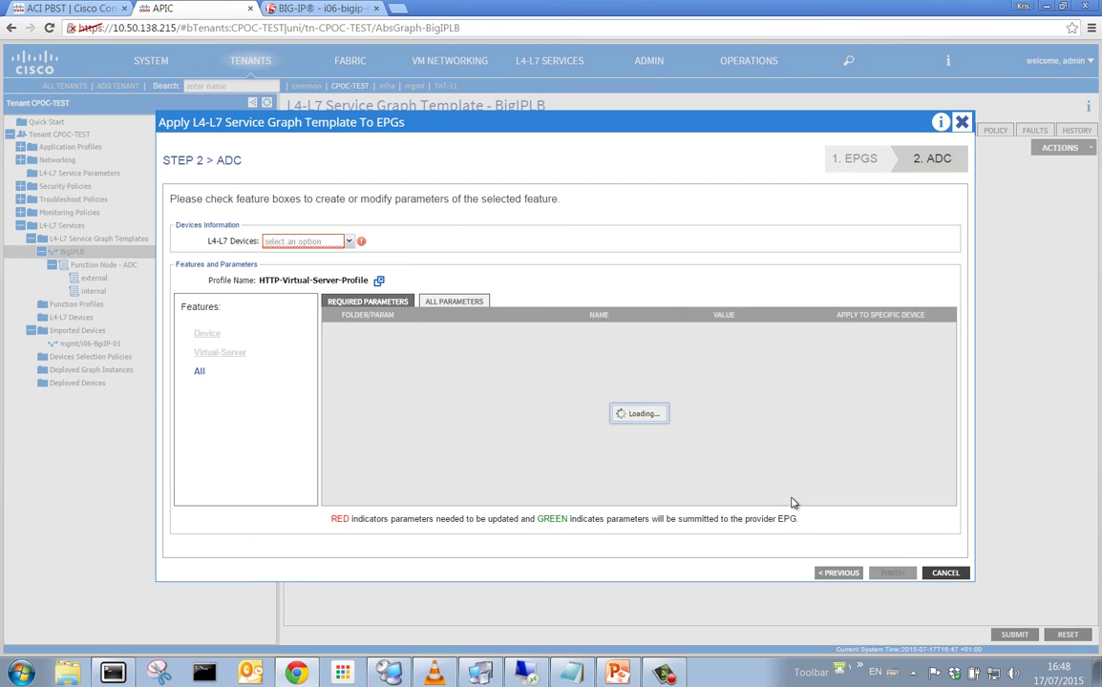
# Select the i06-BigIP-01 device, show all parameters, and name the LocalTraffic folder LTM.
pyautogui.click(354, 242)
pyautogui.click(352, 255)
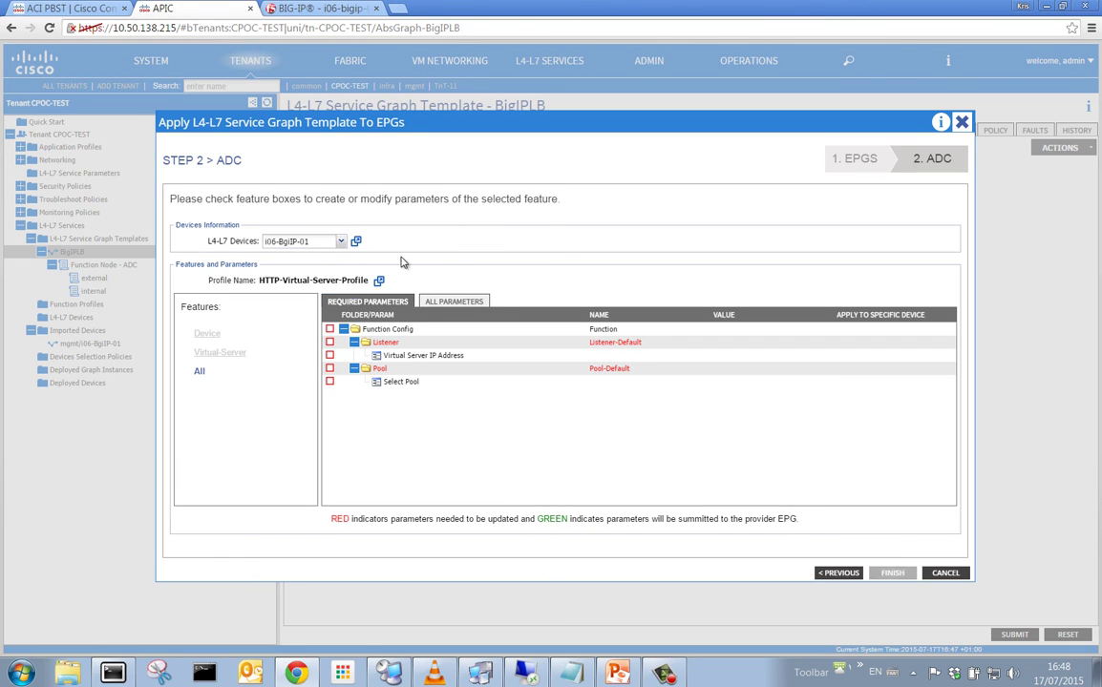
pyautogui.click(471, 301)
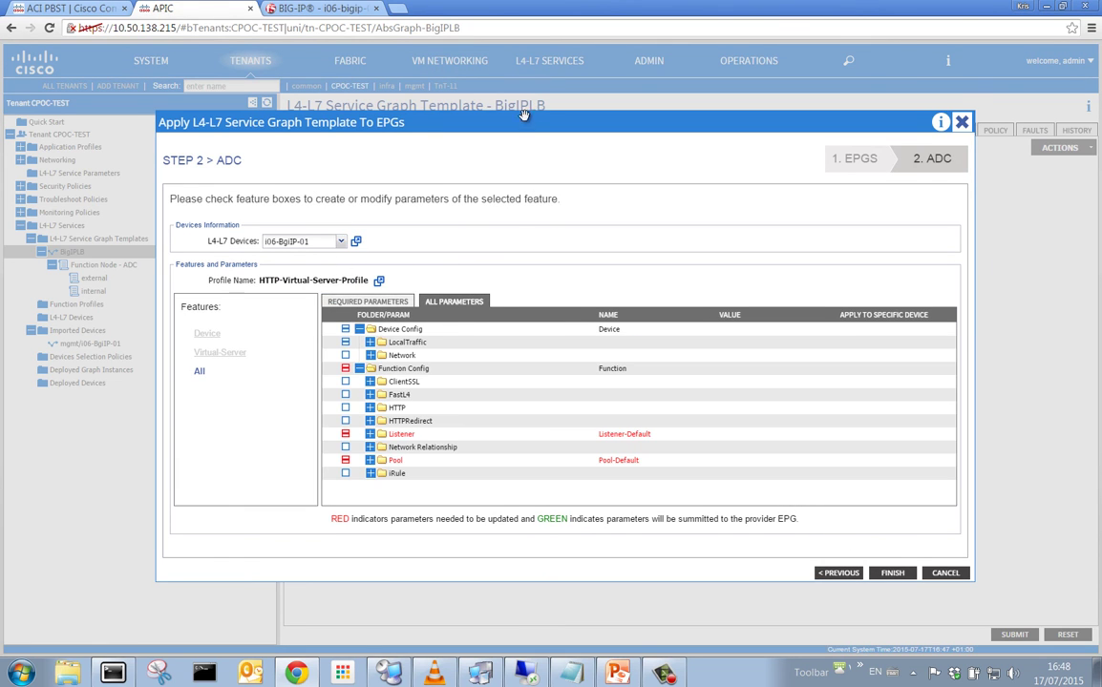
pyautogui.moveTo(471, 114); pyautogui.dragTo(469, 44)
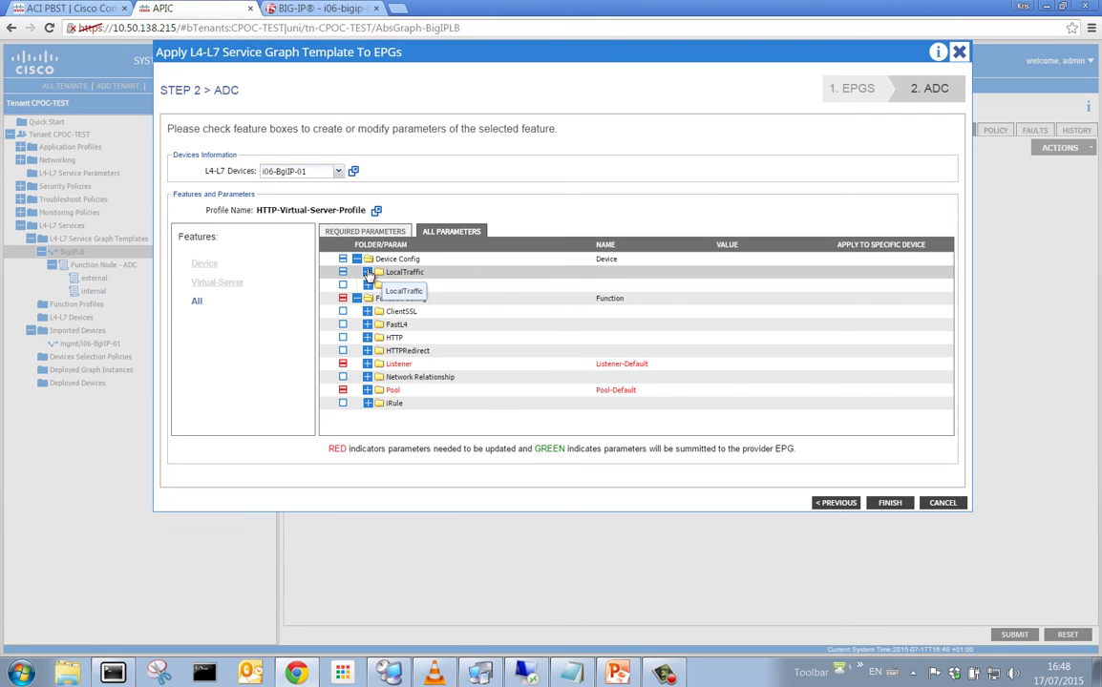
pyautogui.doubleClick(615, 274)
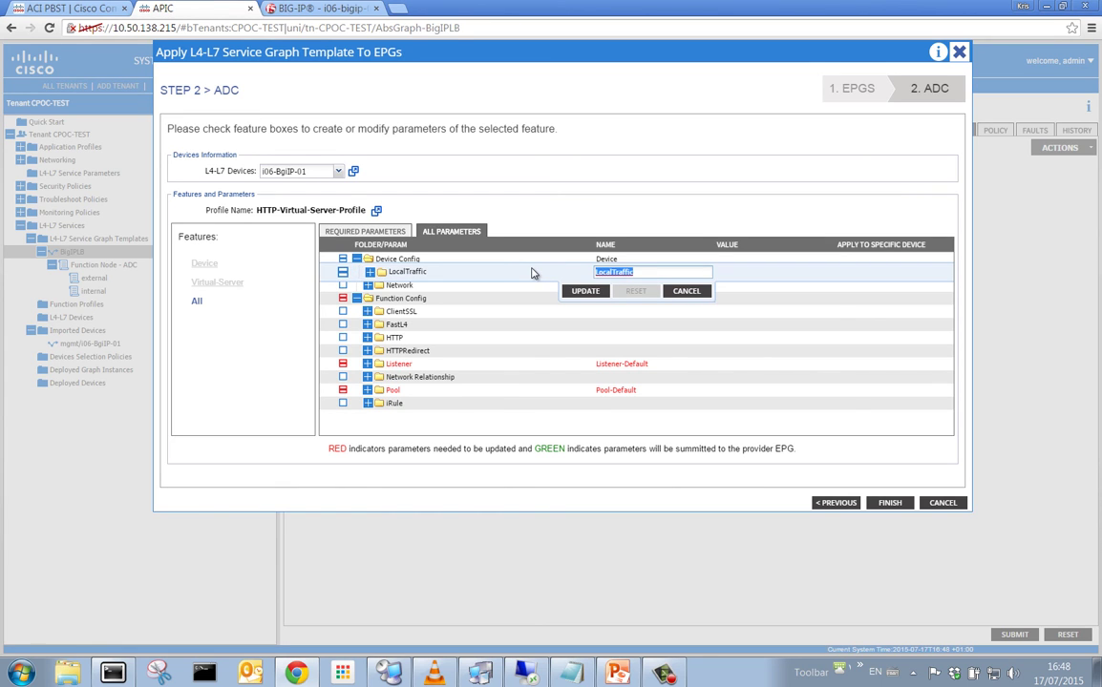
pyautogui.write('LTM')
pyautogui.click(585, 291)
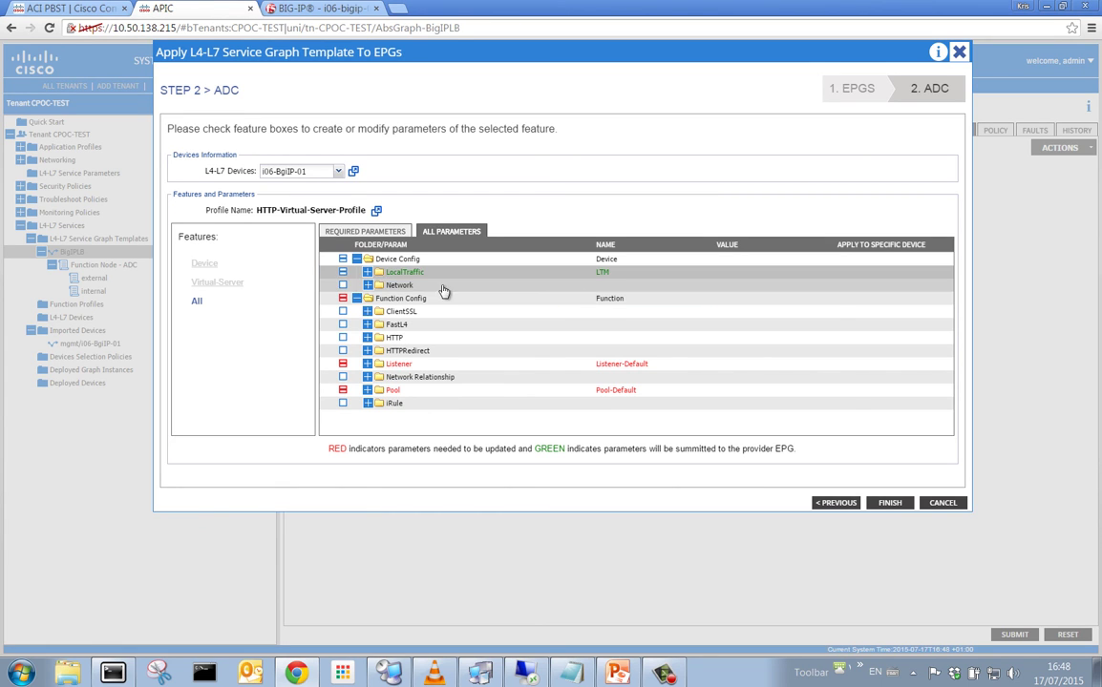
pyautogui.click(369, 272)
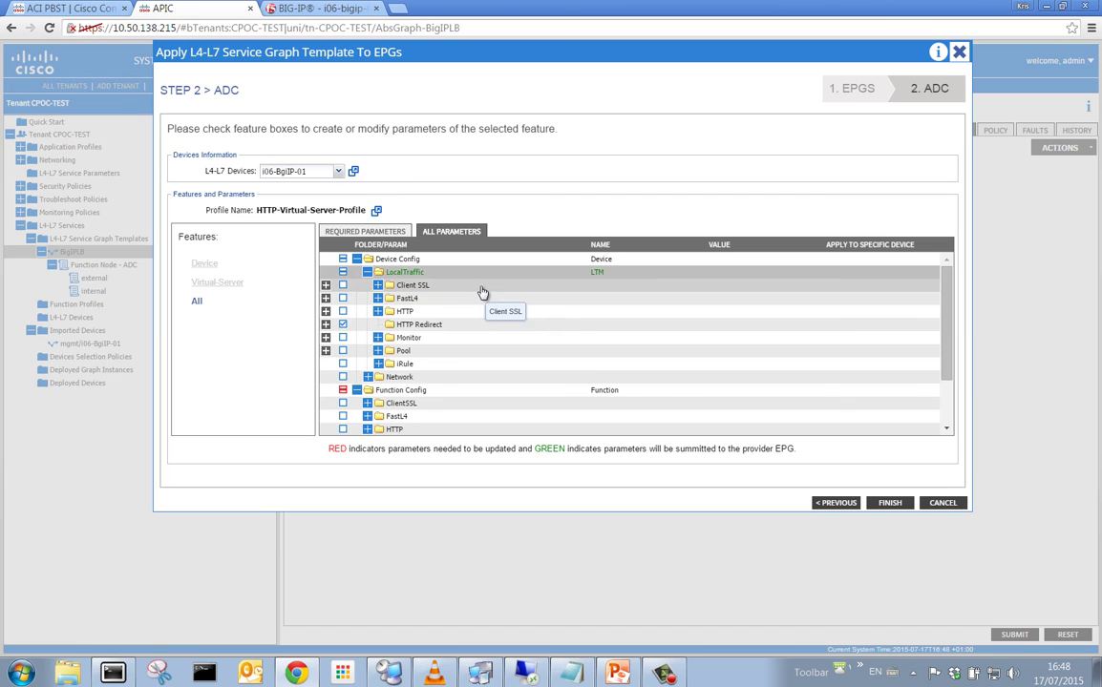
# Set Monitor frequency to 5 seconds, protocol HTTP, and 3 failures before service down.
pyautogui.click(614, 336)
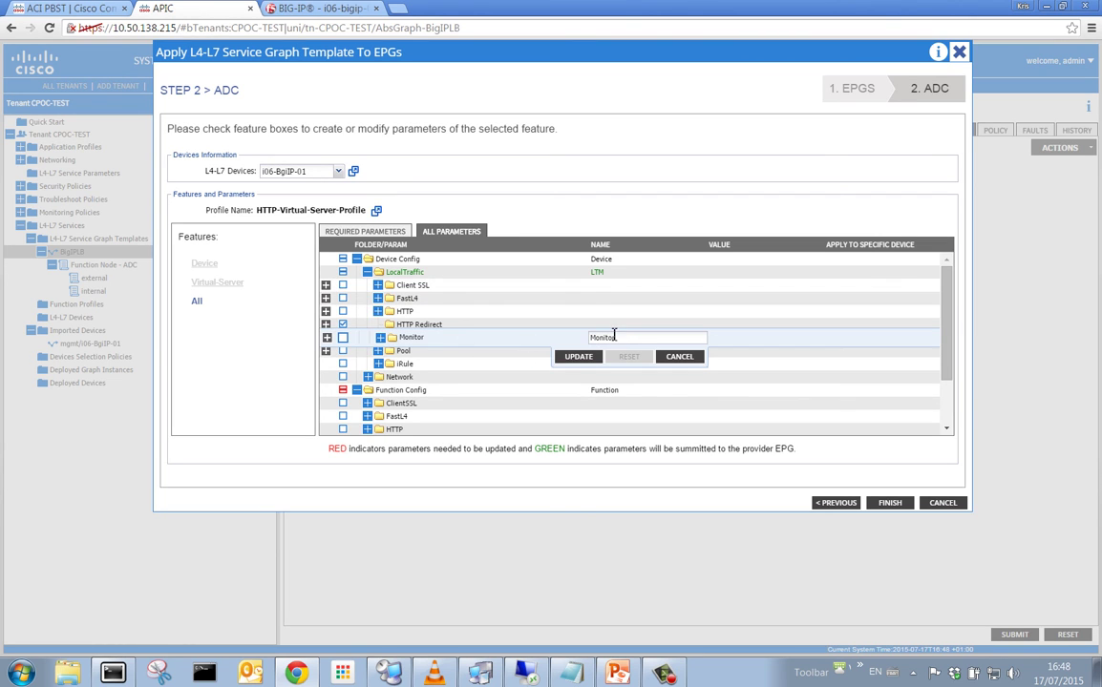
pyautogui.click(579, 357)
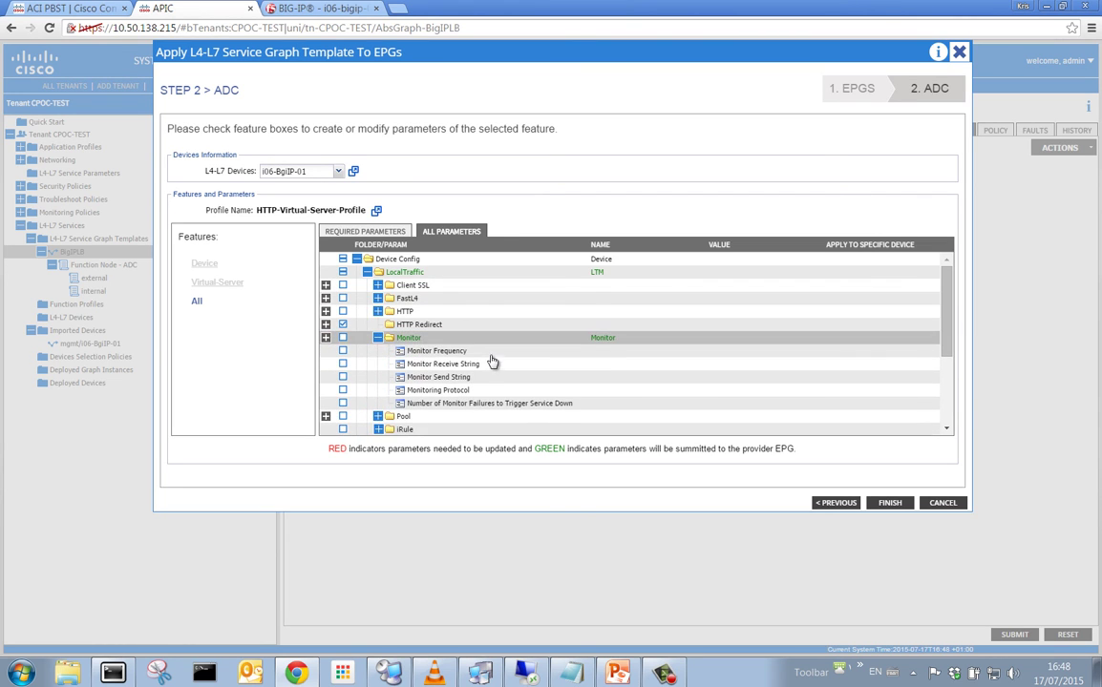
pyautogui.click(630, 352)
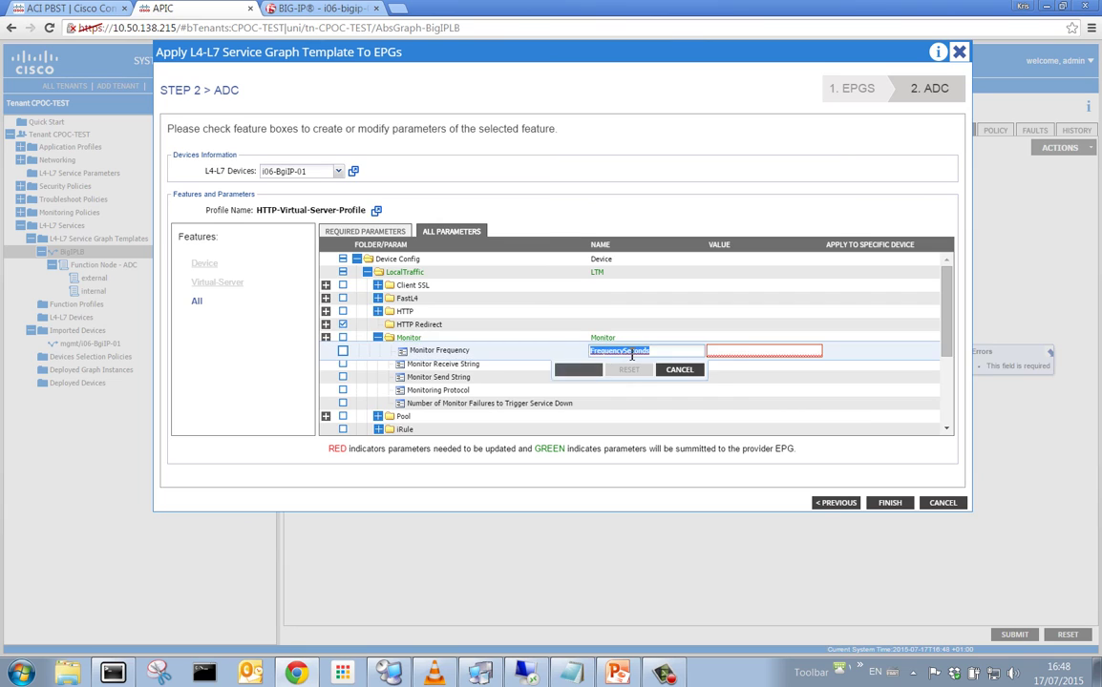
pyautogui.click(744, 350)
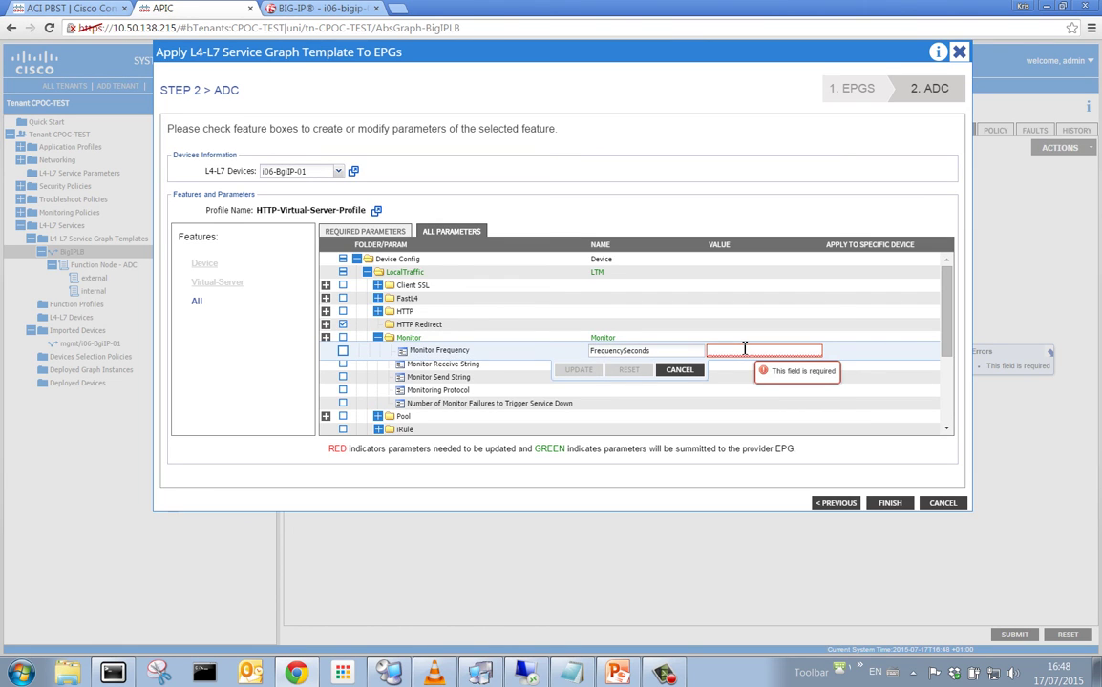
pyautogui.write('5')
pyautogui.click(579, 370)
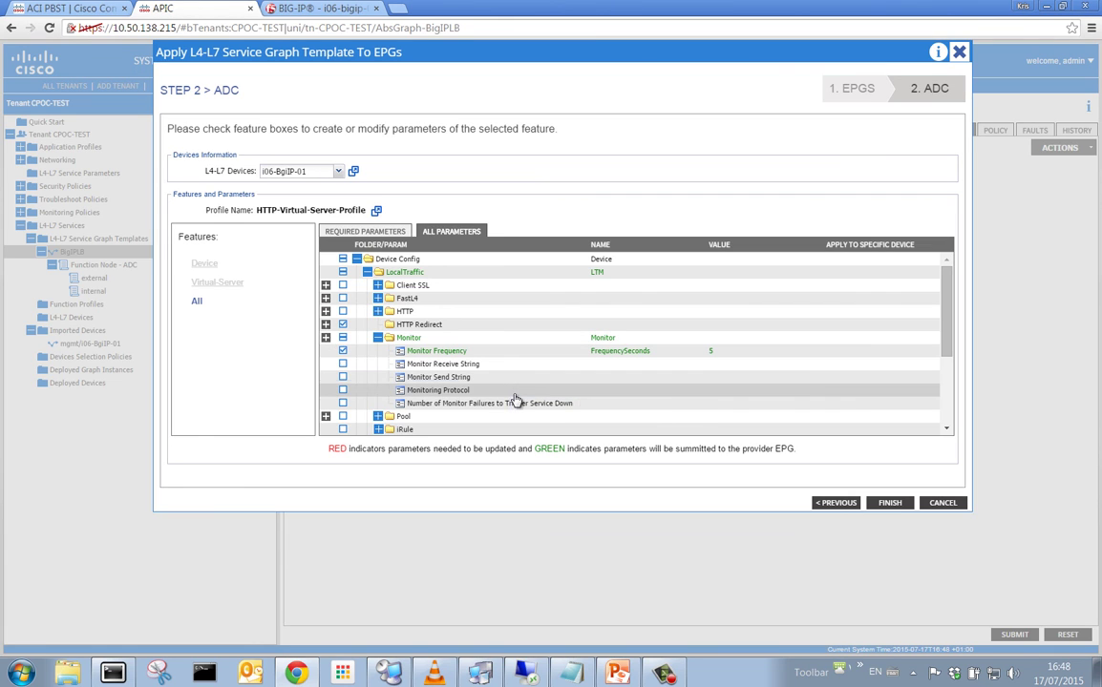
pyautogui.click(724, 392)
pyautogui.click(744, 397)
pyautogui.click(728, 417)
pyautogui.click(579, 409)
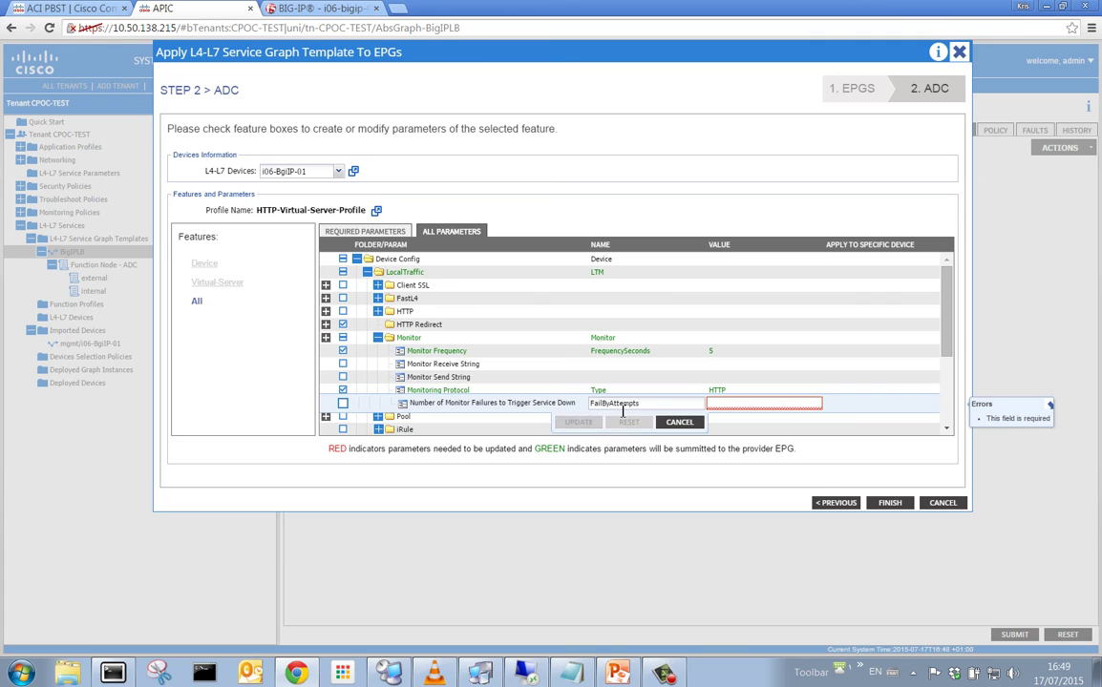
pyautogui.write('3')
pyautogui.click(578, 422)
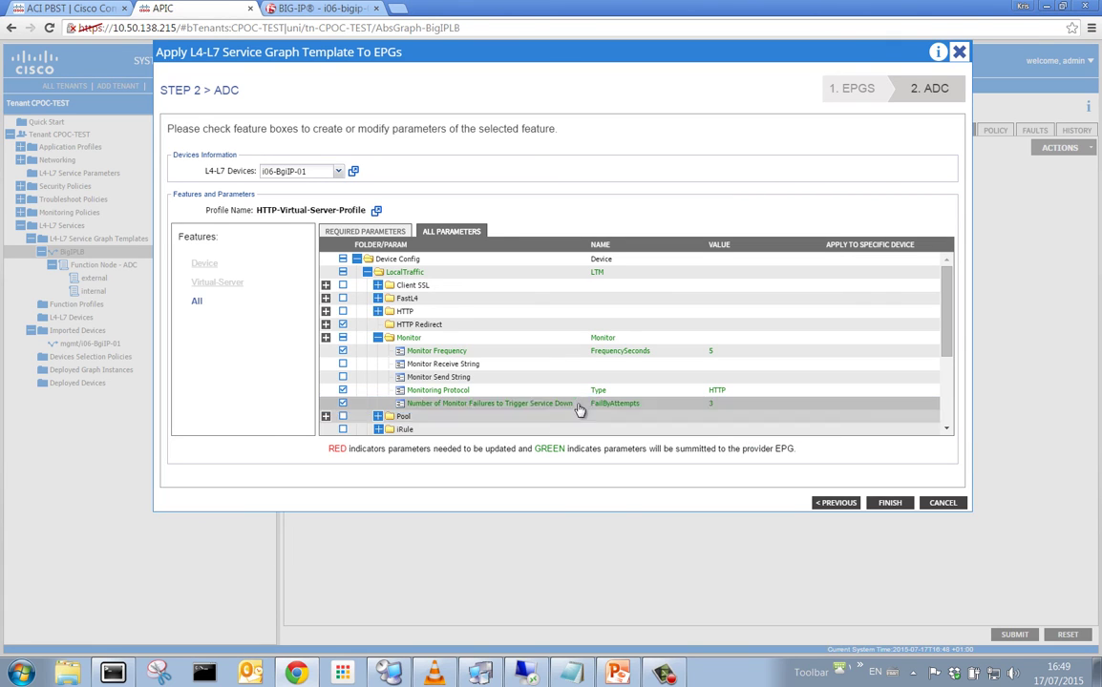
pyautogui.click(378, 338)
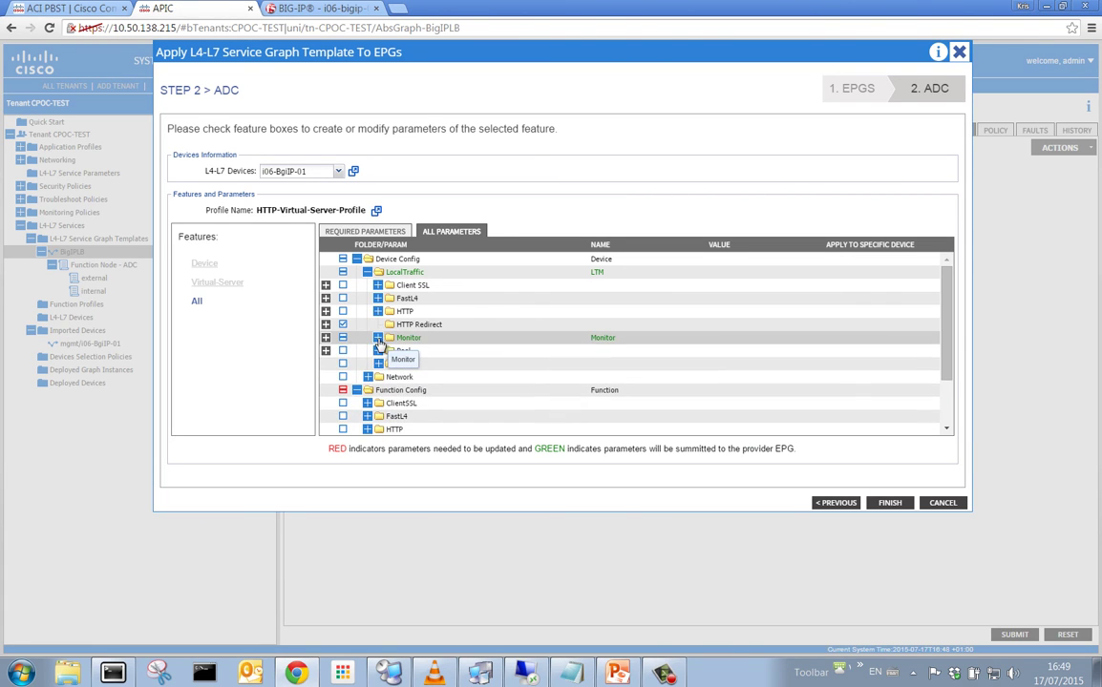
# Make the Pool a Dynamic pool type with round-robin load balancing.
pyautogui.click(379, 350)
pyautogui.click(550, 353)
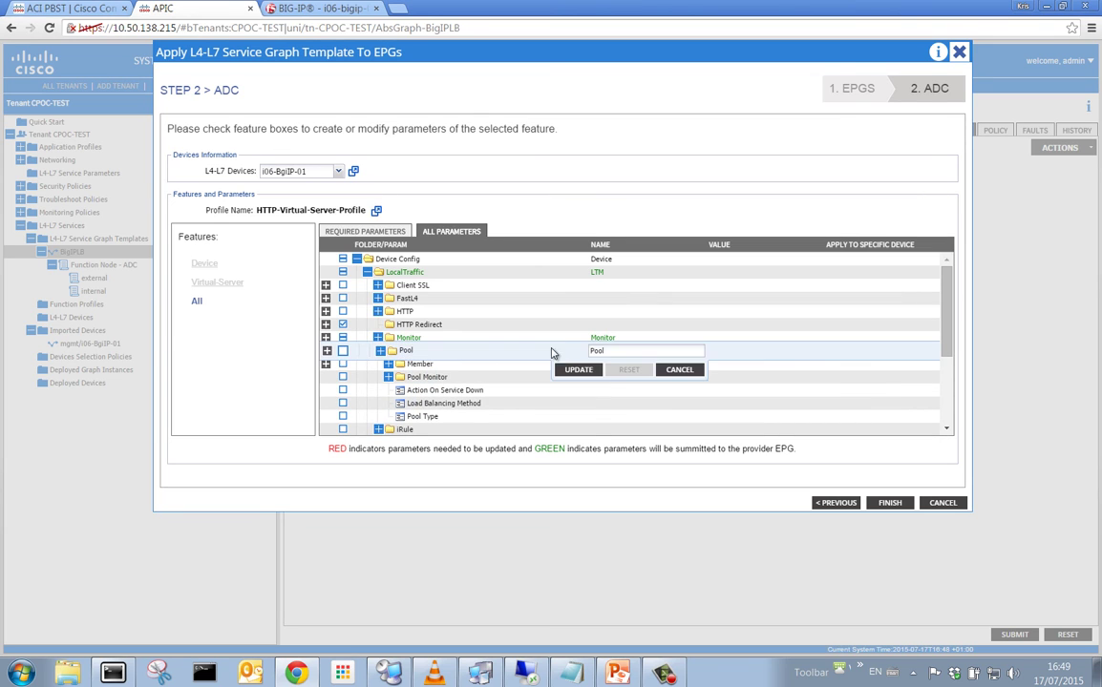
pyautogui.click(580, 370)
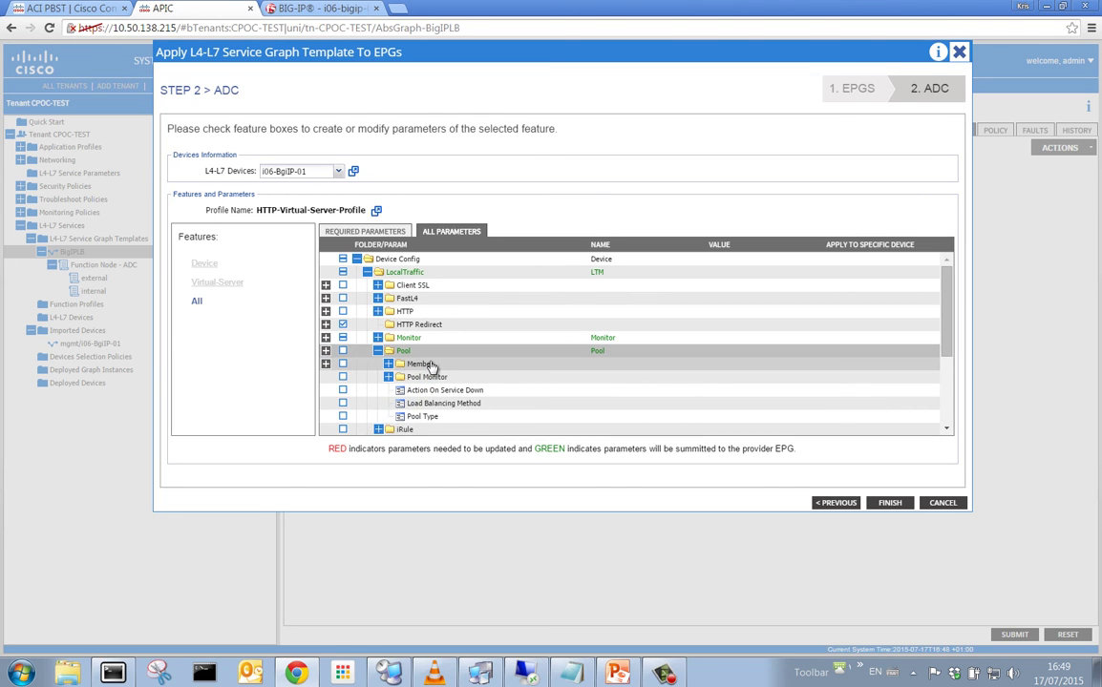
pyautogui.click(479, 417)
pyautogui.click(764, 412)
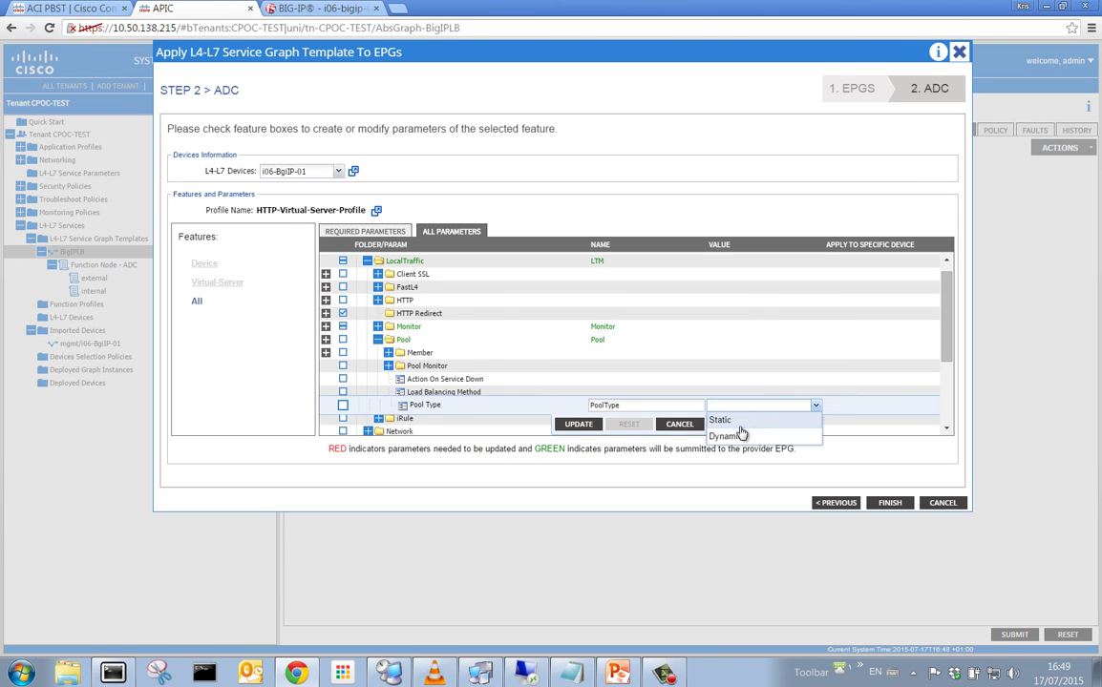
pyautogui.click(743, 435)
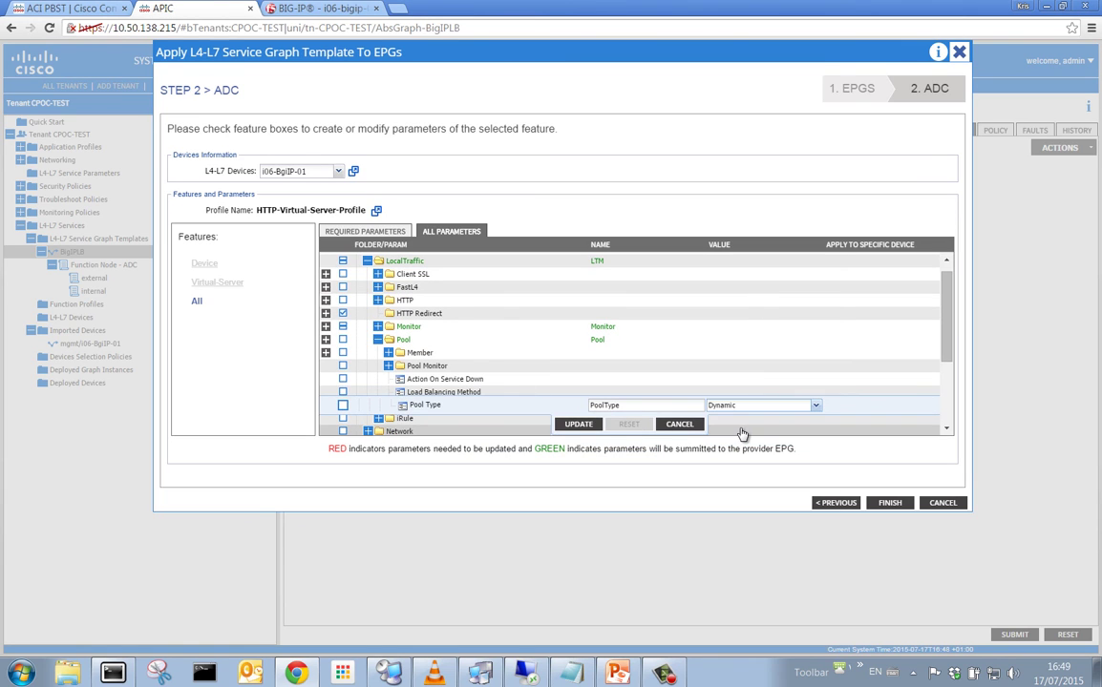
pyautogui.click(577, 424)
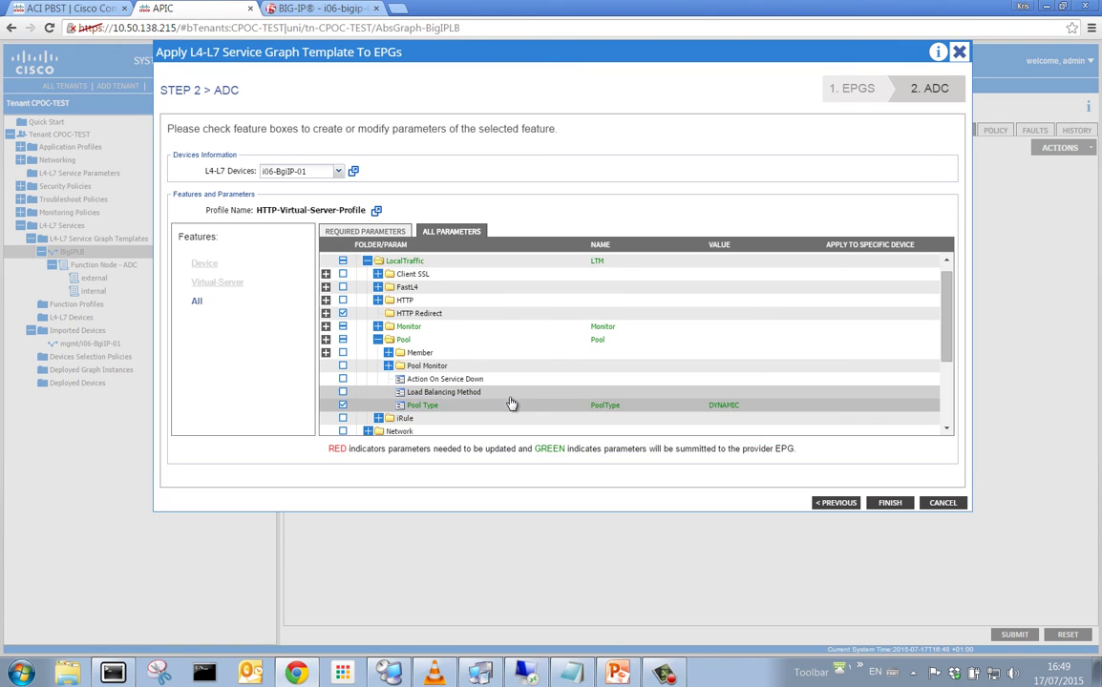
pyautogui.click(716, 392)
pyautogui.click(774, 393)
pyautogui.click(753, 522)
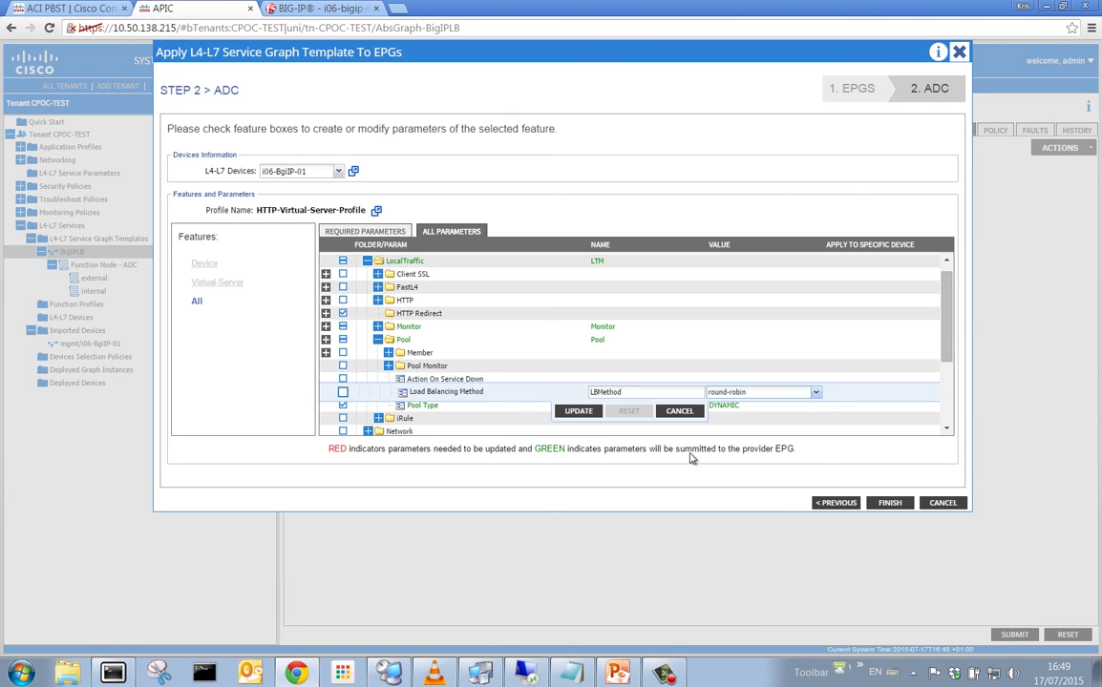
pyautogui.click(579, 411)
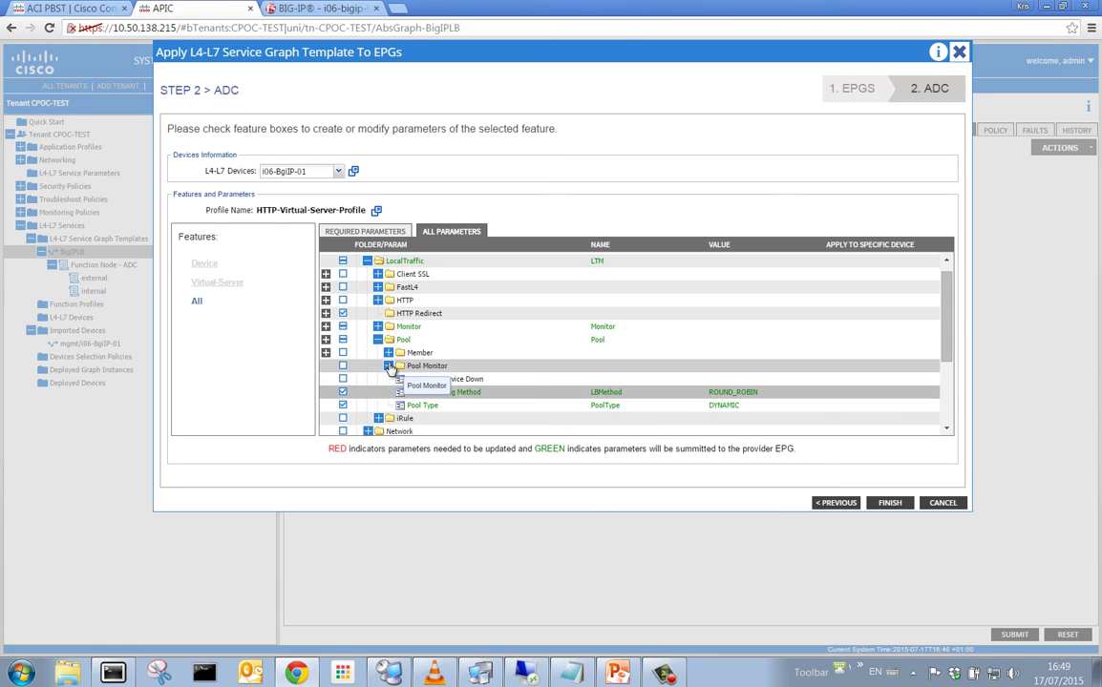
# Set the Pool Monitor's Select Pool Monitor to LTM/Monitor.
pyautogui.click(603, 367)
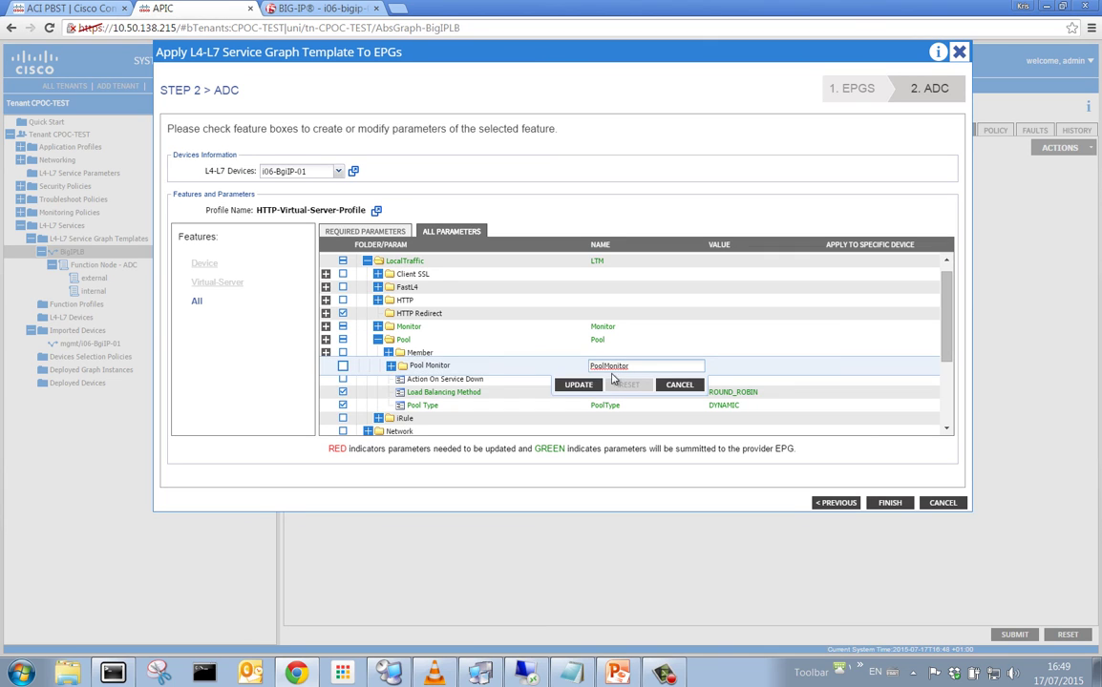
pyautogui.click(578, 385)
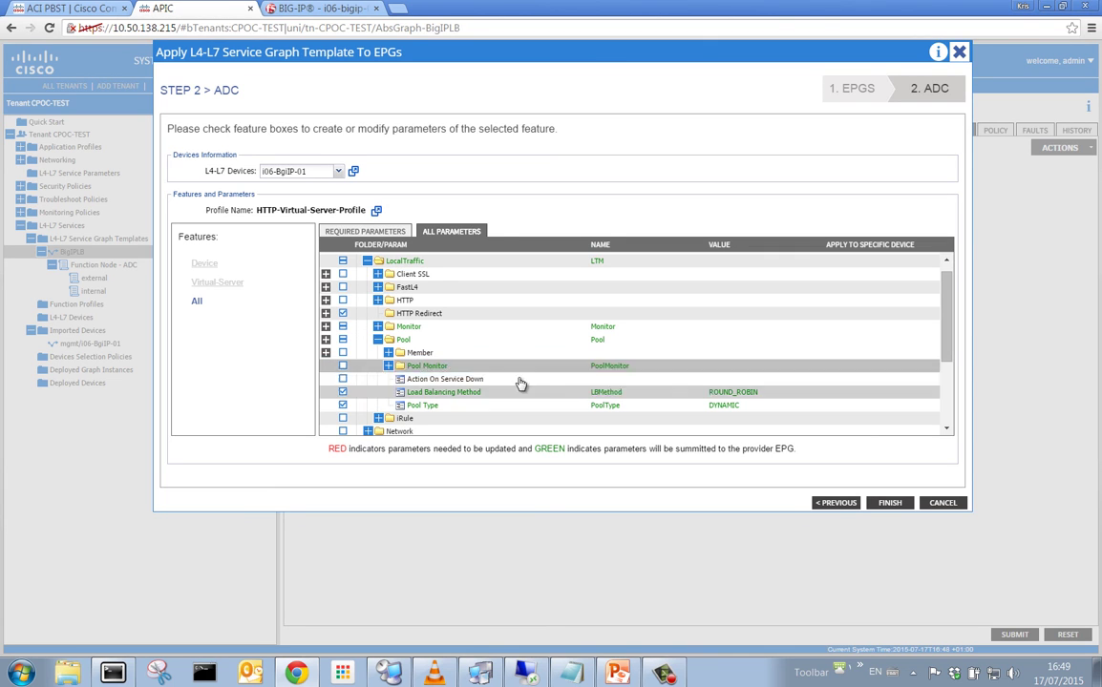
pyautogui.click(391, 366)
pyautogui.click(708, 381)
pyautogui.click(754, 380)
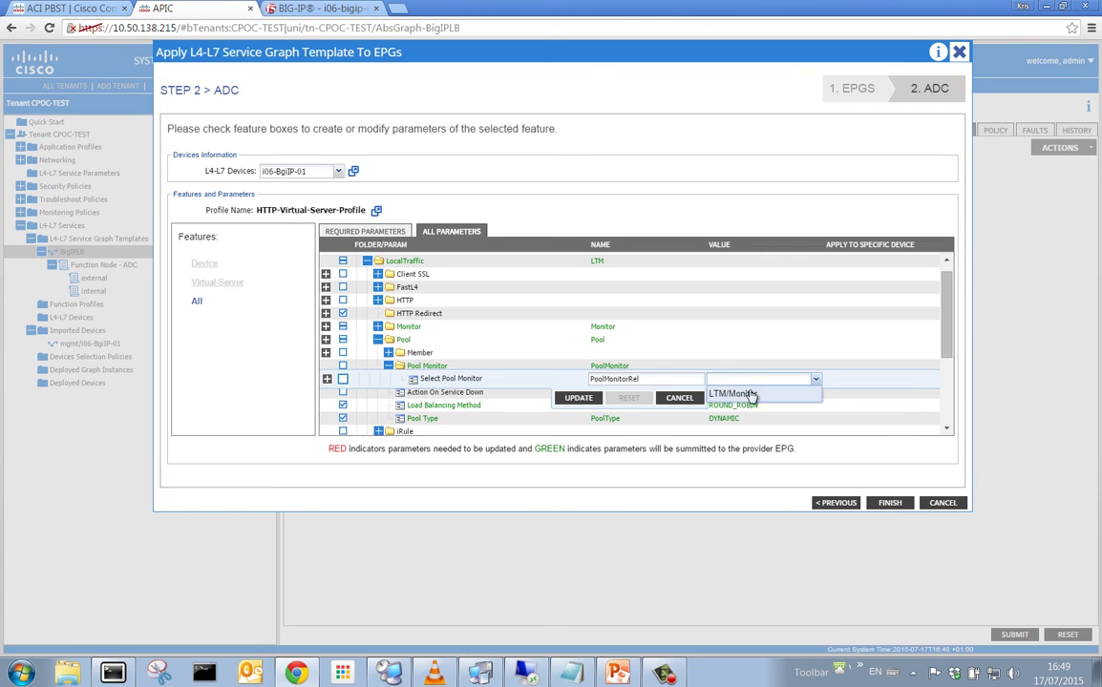
pyautogui.click(735, 395)
pyautogui.click(579, 398)
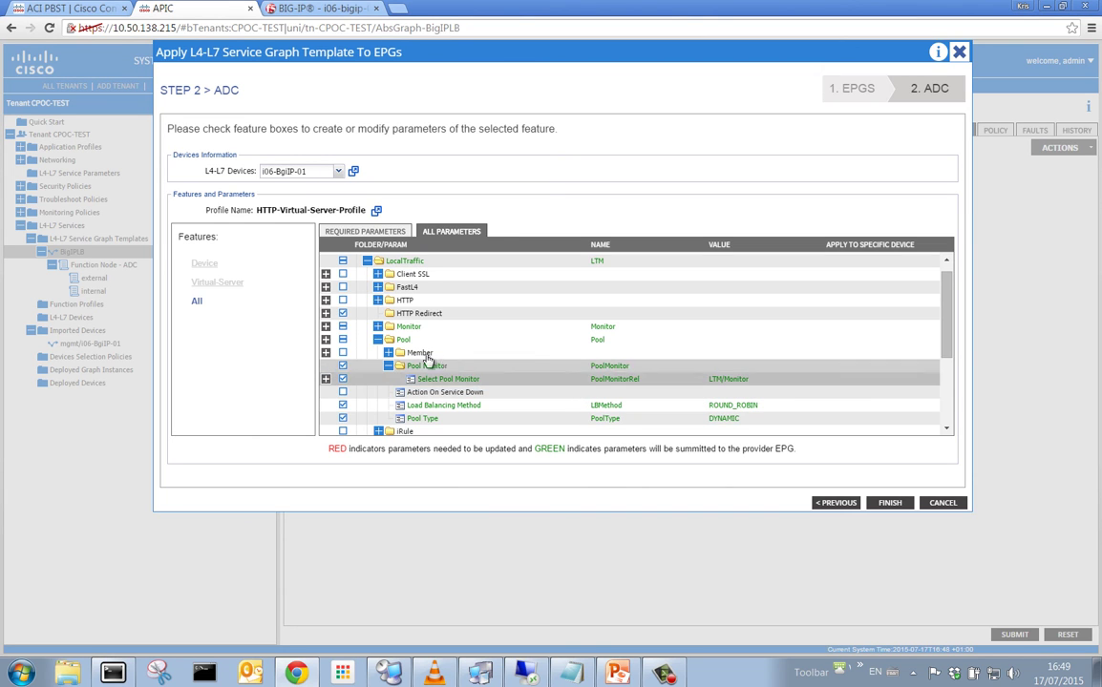
pyautogui.scroll(-3, 446, 352)
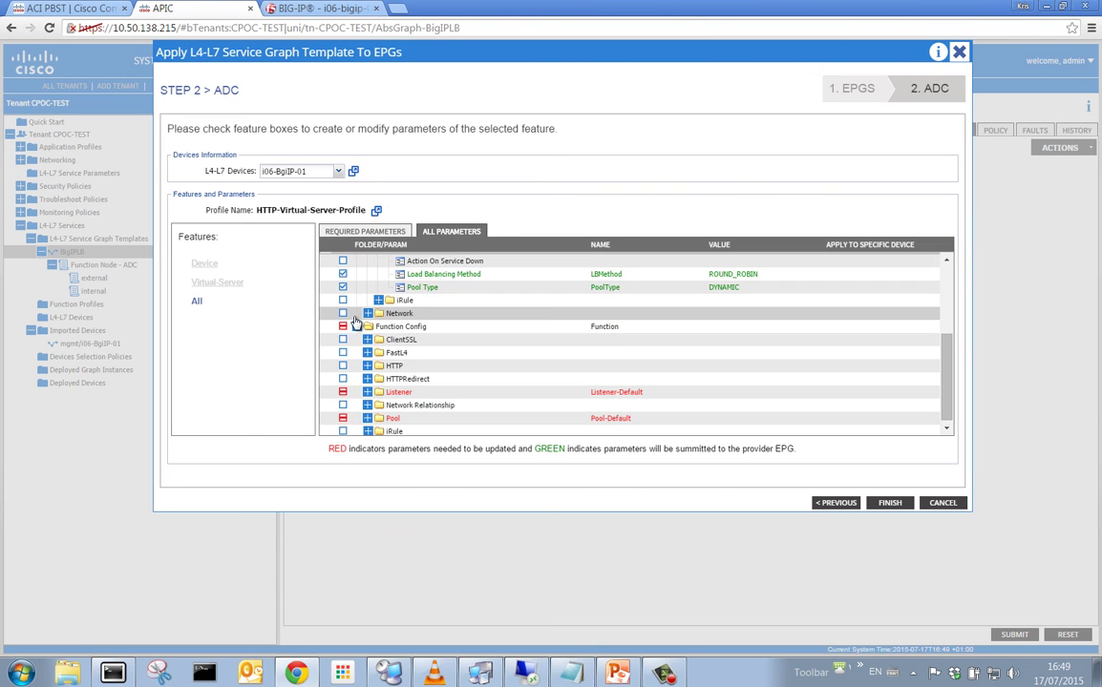
# Under Network, set the ExternalSelfIP's Enable Floating option to No.
pyautogui.click(367, 314)
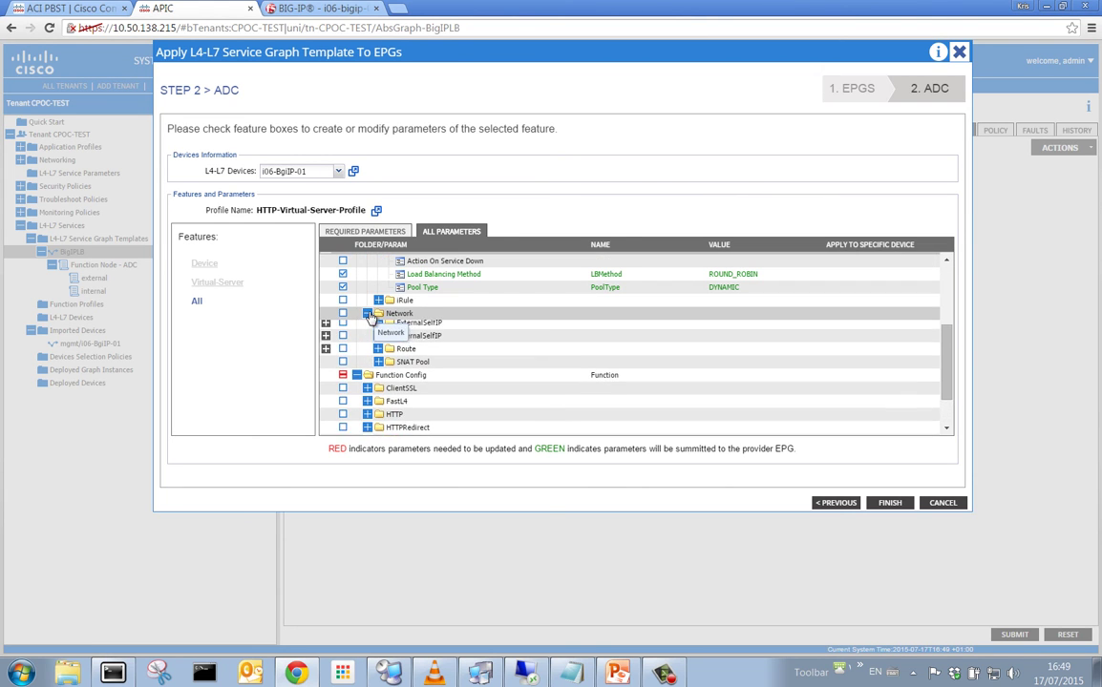
pyautogui.click(578, 328)
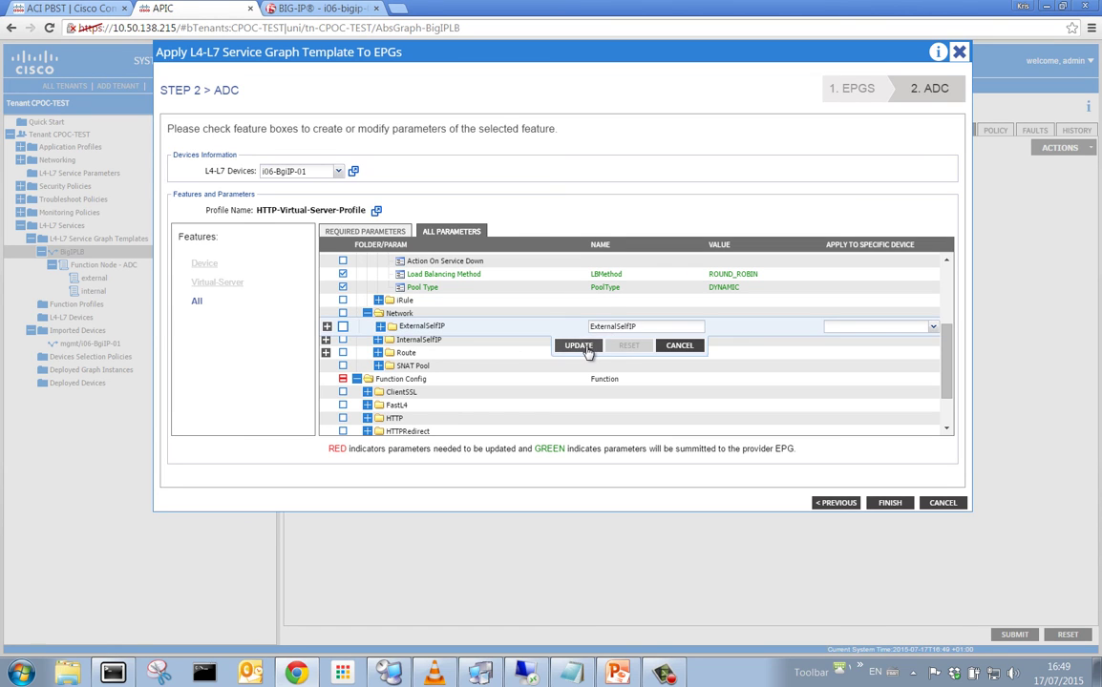
pyautogui.click(578, 346)
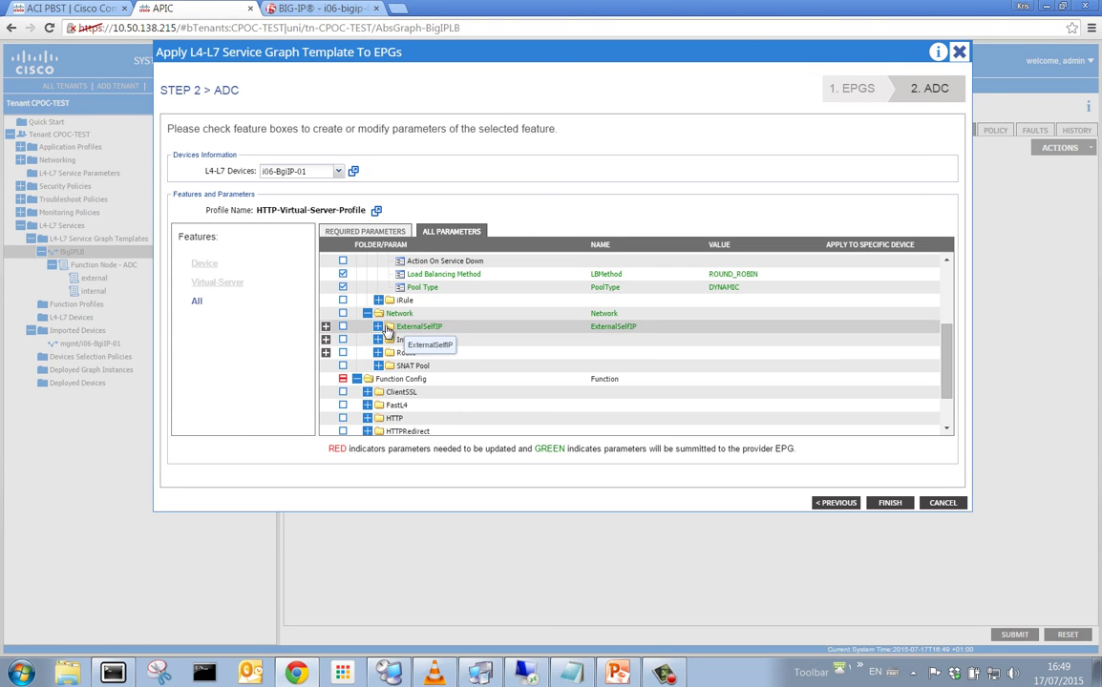
pyautogui.click(378, 327)
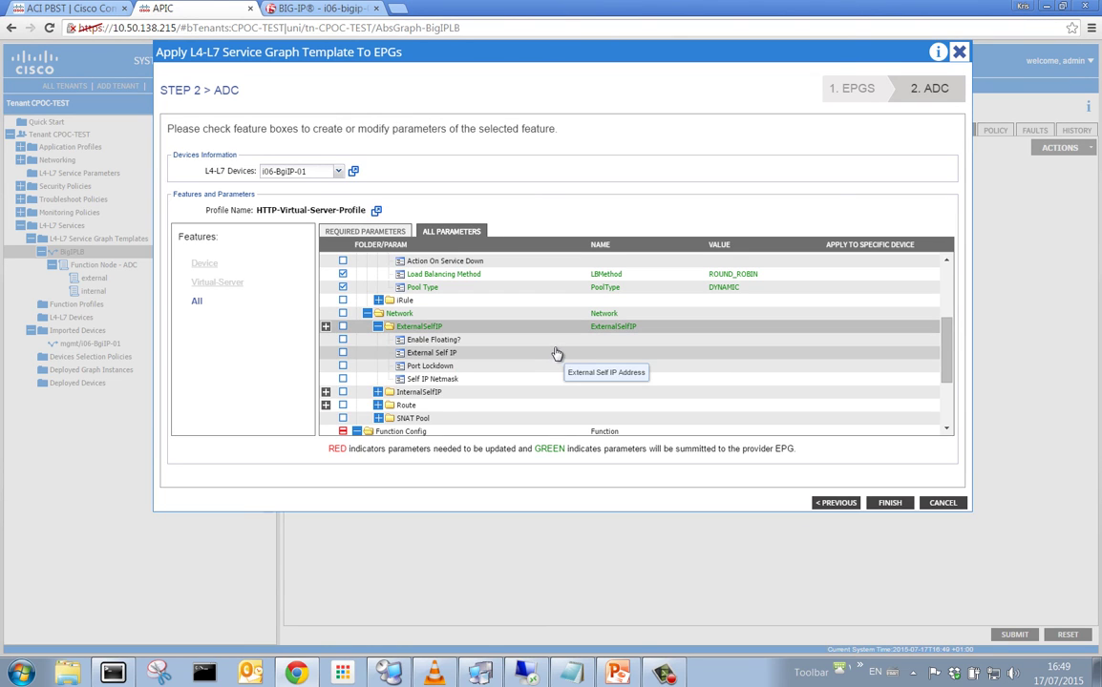
pyautogui.click(856, 345)
pyautogui.click(769, 341)
pyautogui.click(737, 373)
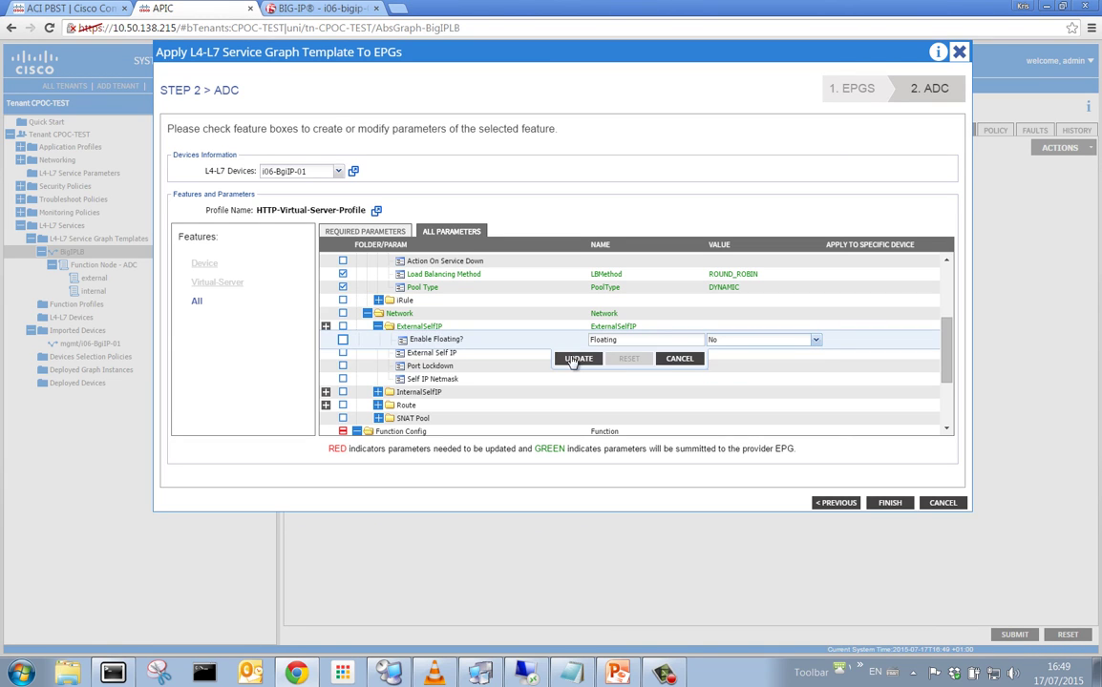
pyautogui.click(576, 359)
# Give the external self IP 20.20.20.254, port lockdown None, and netmask 255.255.255.0.
pyautogui.click(767, 356)
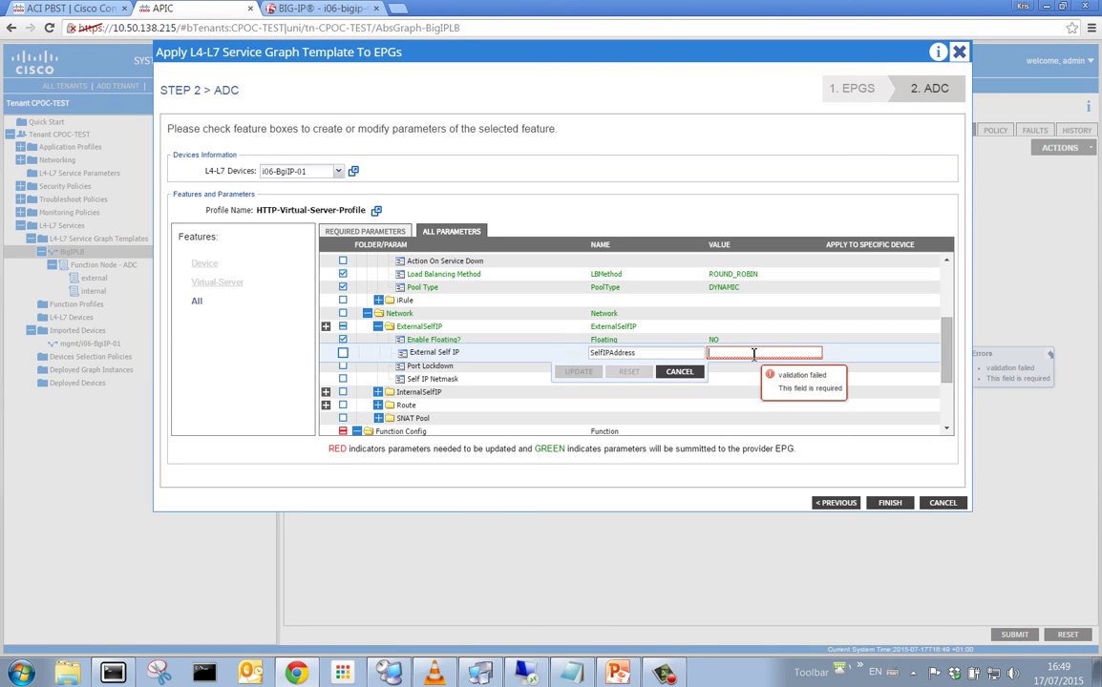
pyautogui.write('20.20.20.254')
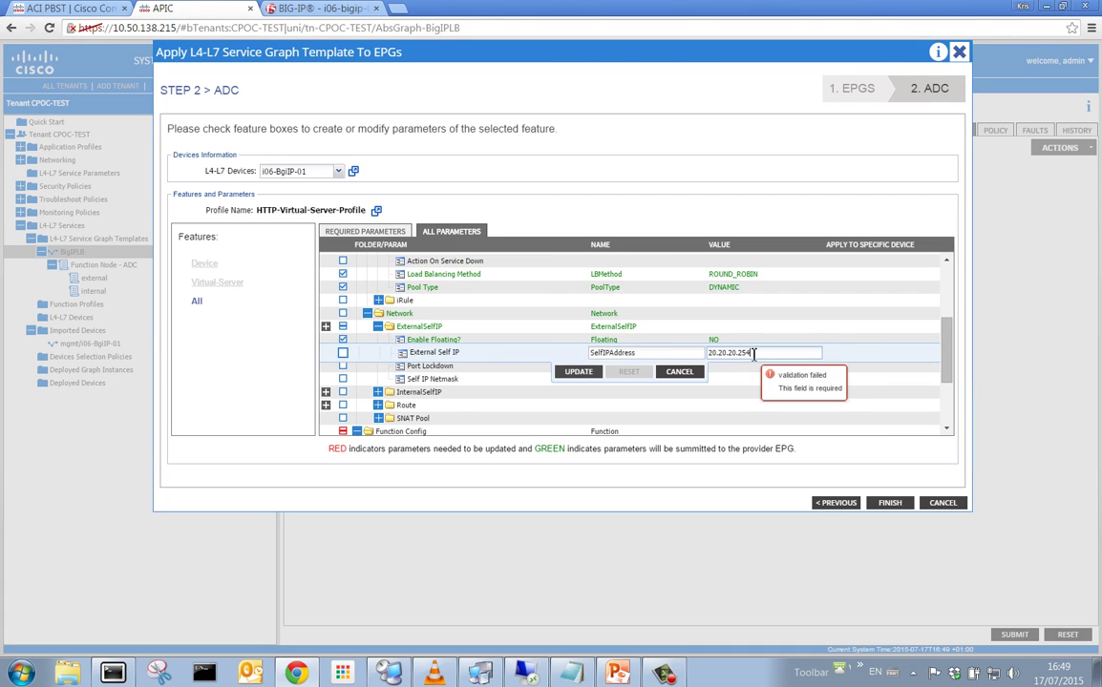
pyautogui.click(579, 372)
pyautogui.click(774, 367)
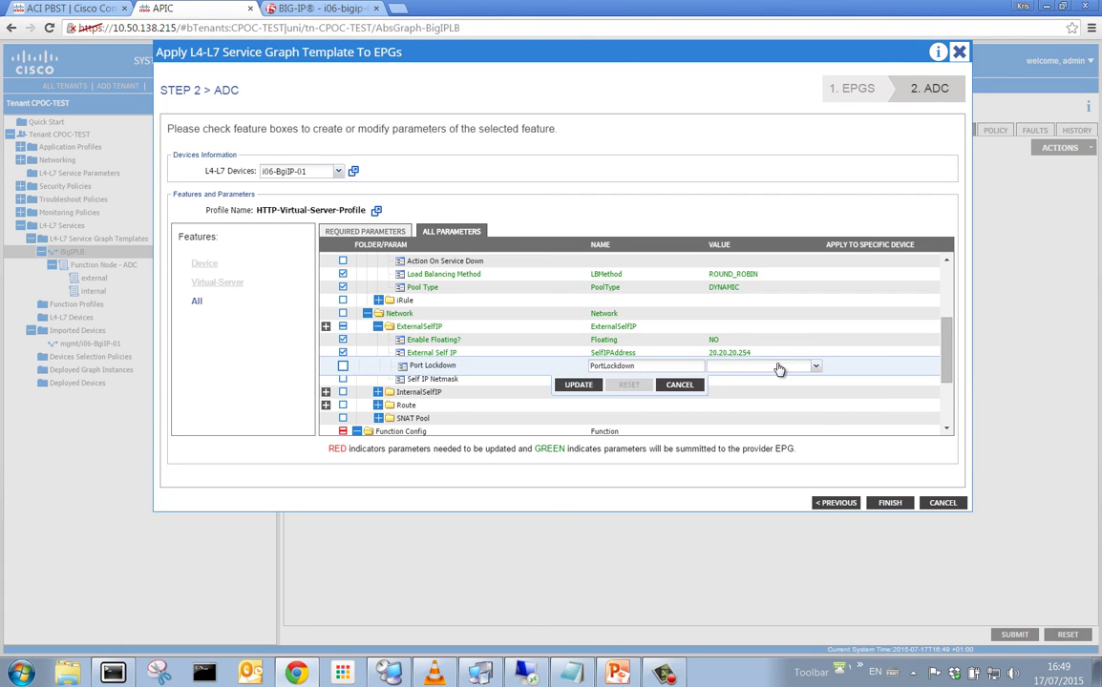
pyautogui.click(773, 366)
pyautogui.click(726, 381)
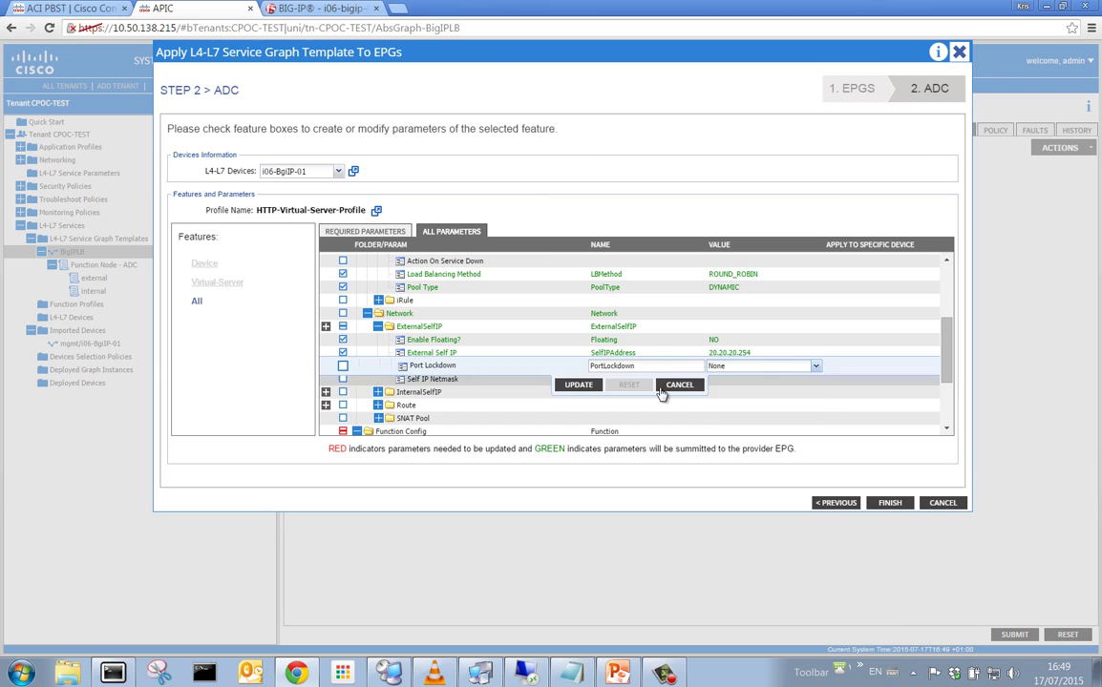
pyautogui.click(578, 385)
pyautogui.click(761, 380)
pyautogui.write('26')
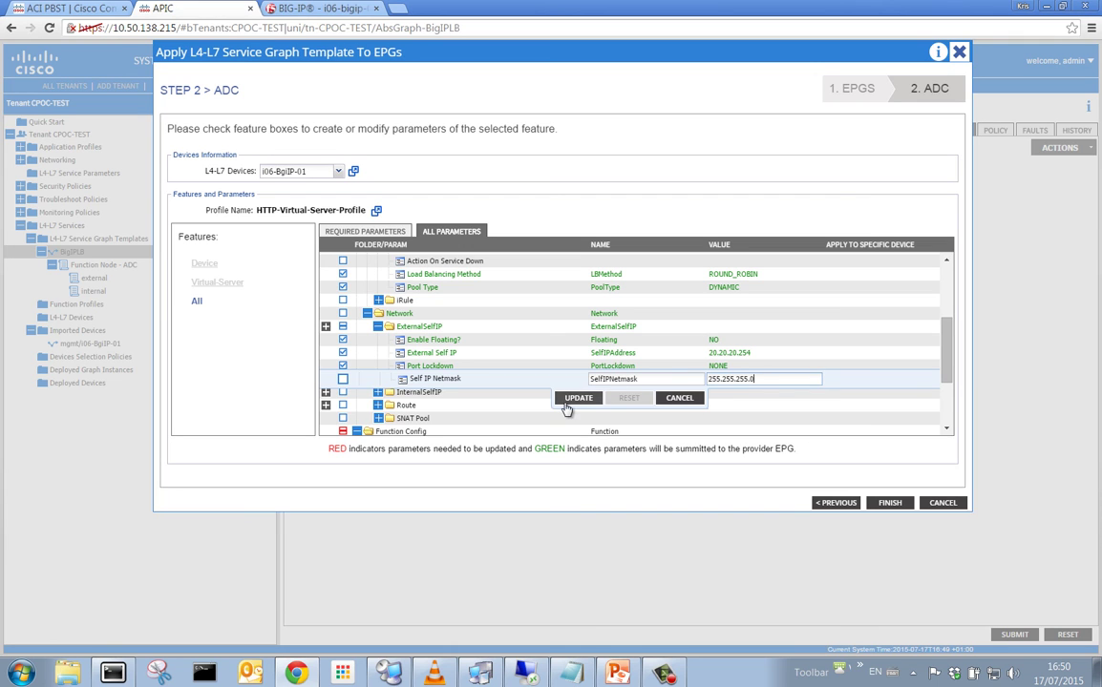
pyautogui.click(568, 401)
pyautogui.click(395, 327)
pyautogui.click(398, 341)
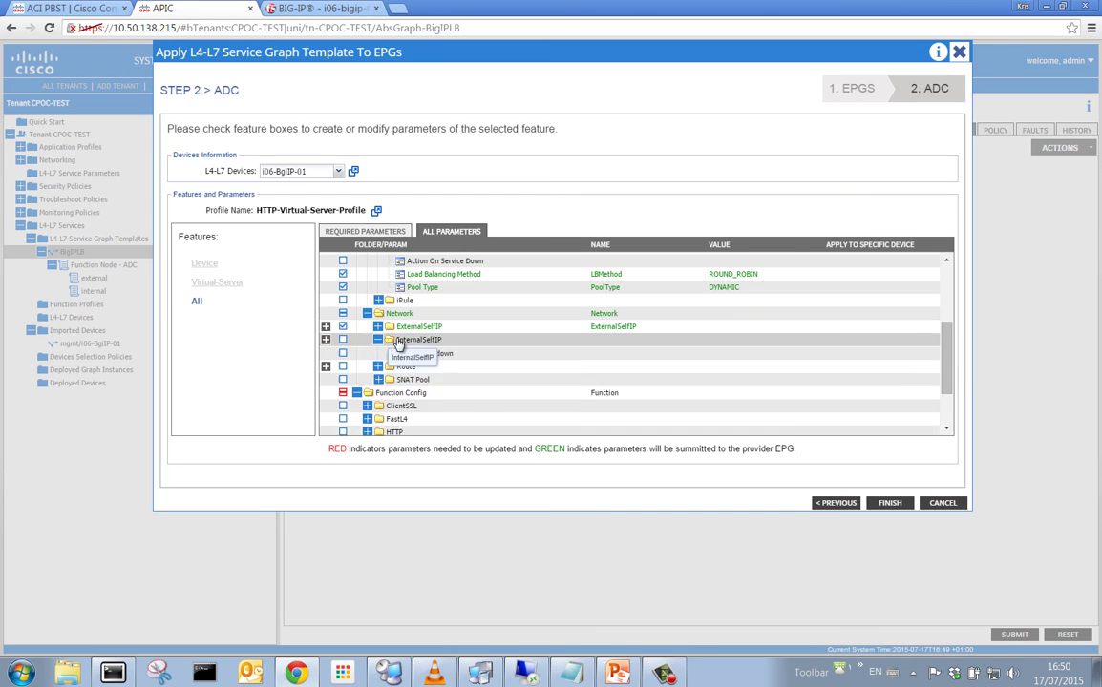
# Set the InternalSelfIP's Enable Floating option to No.
pyautogui.click(628, 343)
pyautogui.click(578, 359)
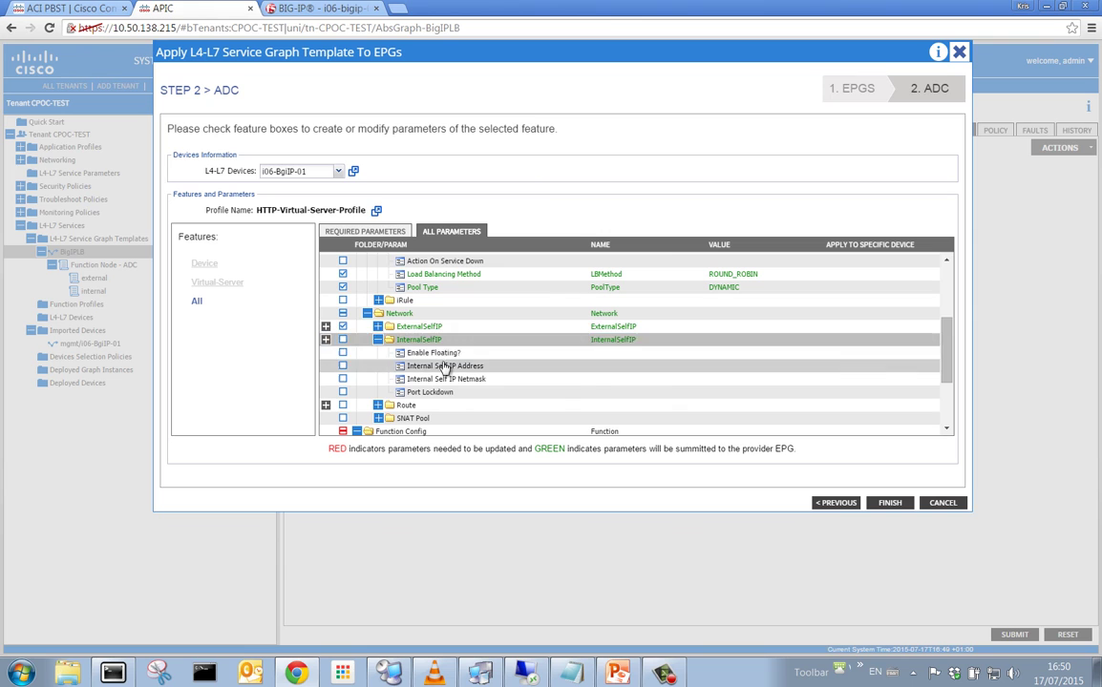
pyautogui.click(704, 351)
pyautogui.click(741, 353)
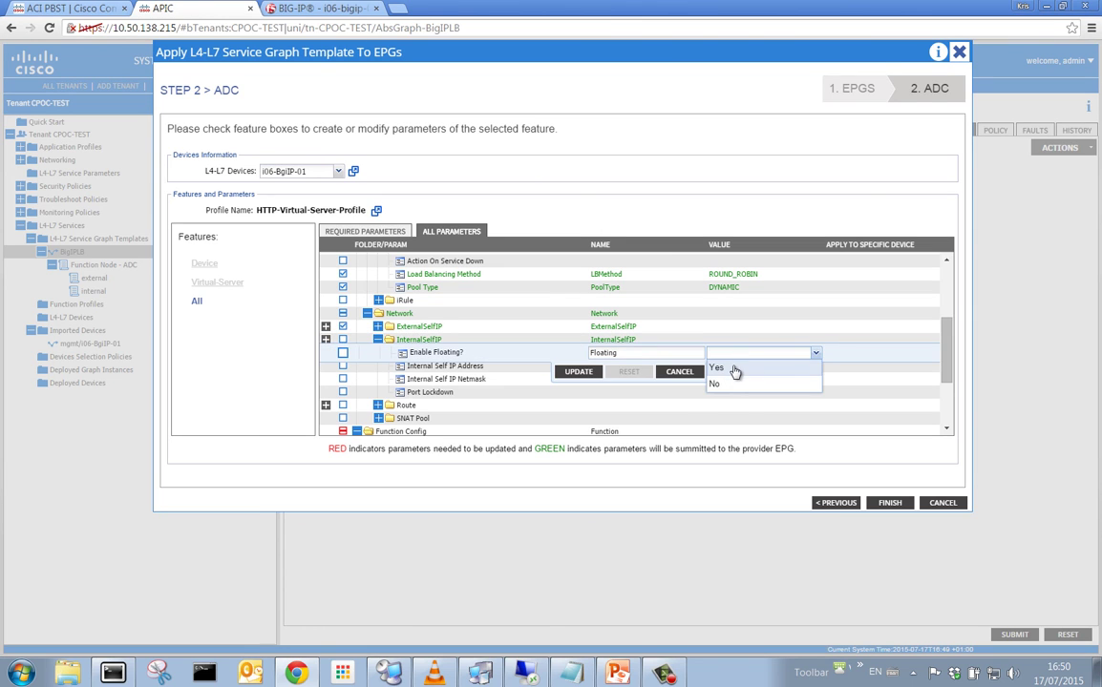
pyautogui.click(715, 383)
pyautogui.click(579, 371)
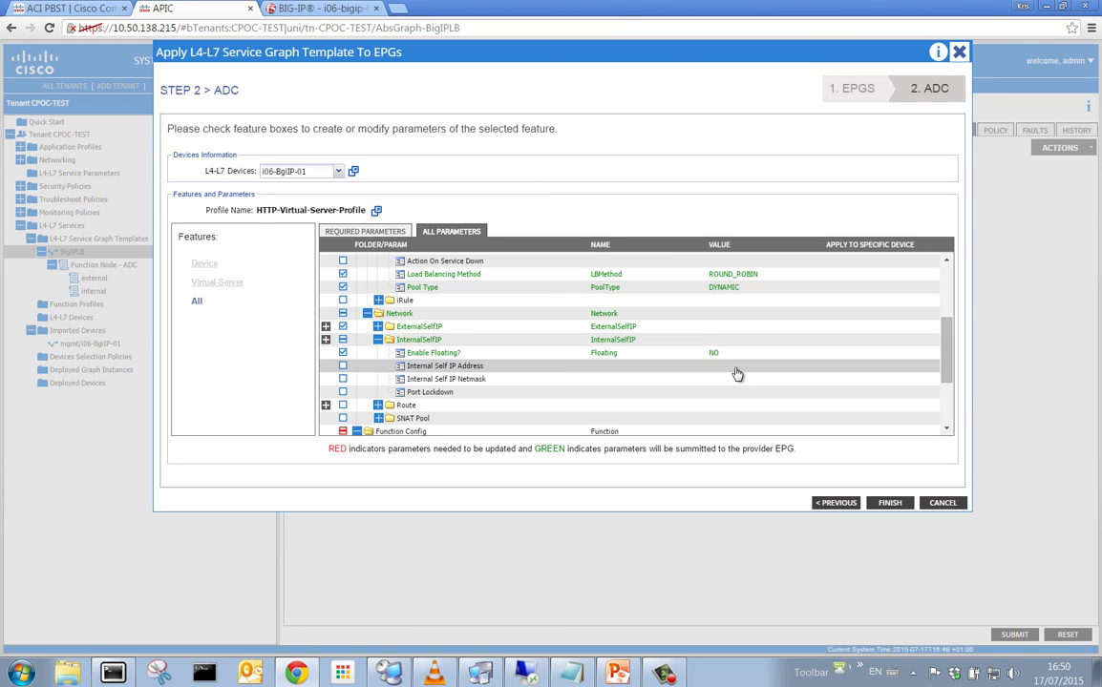
# Give the internal self IP 192.168.99.254, netmask 255.255.255.0, and port lockdown NONE.
pyautogui.click(737, 373)
pyautogui.write('192.1')
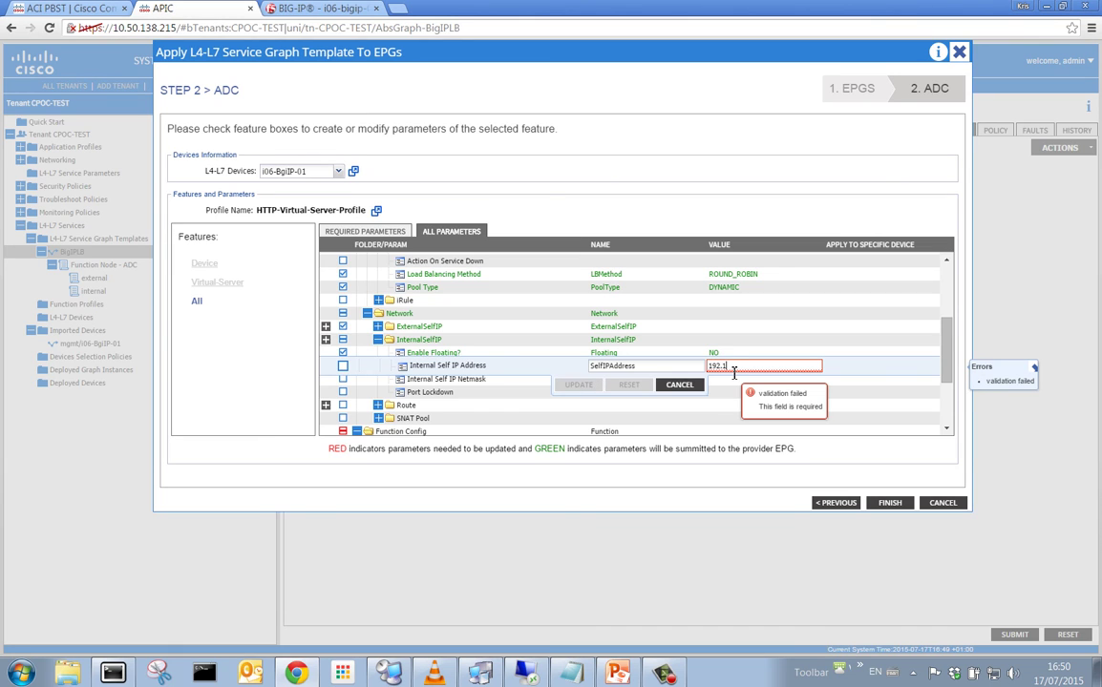
pyautogui.write('68.89.254')
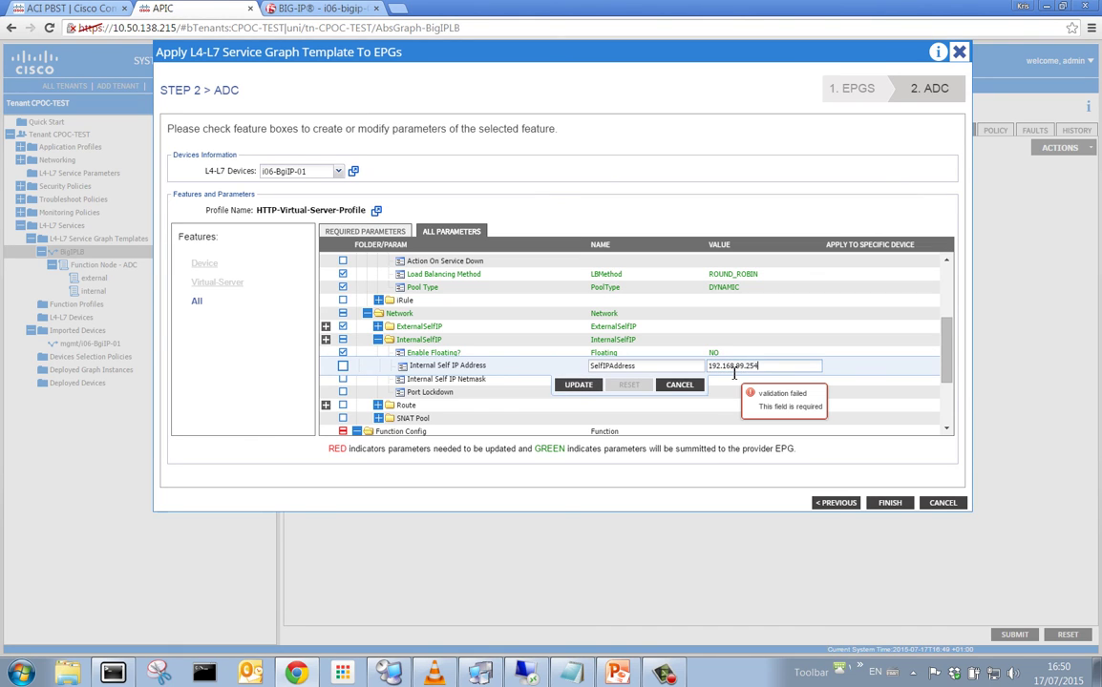
pyautogui.click(579, 386)
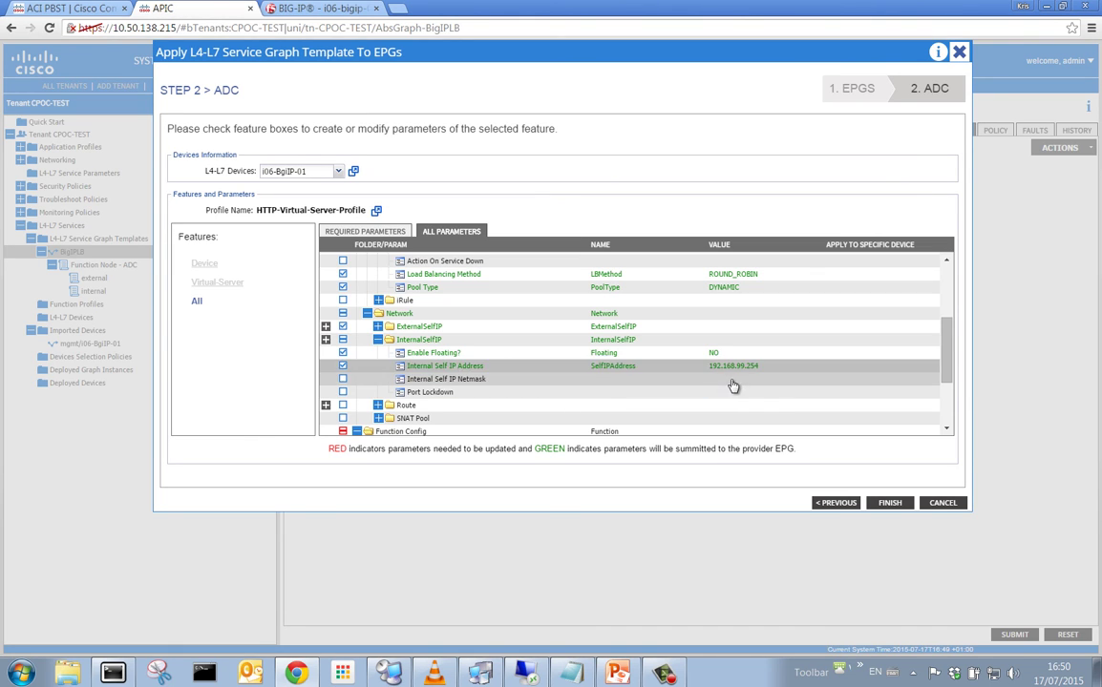
pyautogui.click(733, 380)
pyautogui.write('255.25')
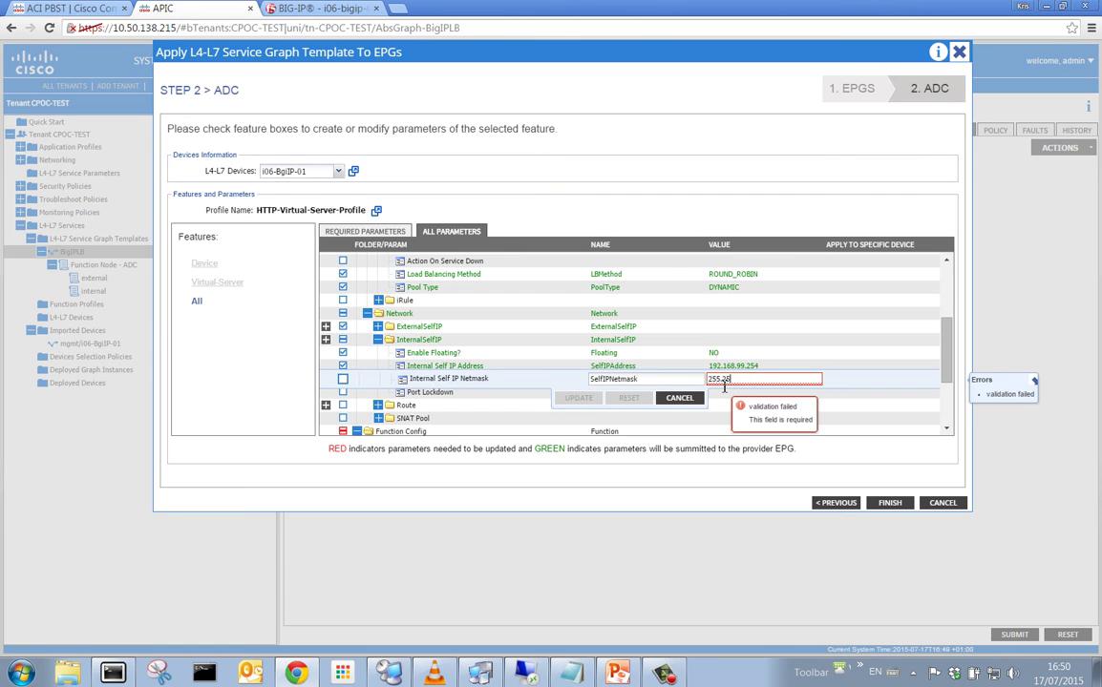
pyautogui.write('5.255.0')
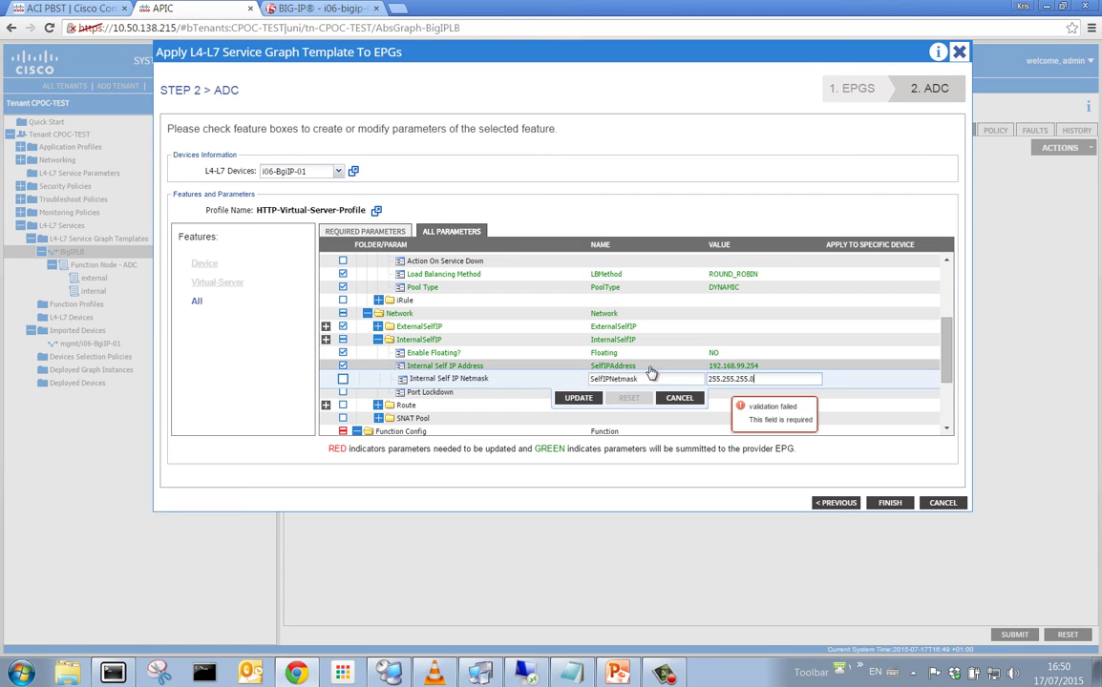
pyautogui.click(578, 397)
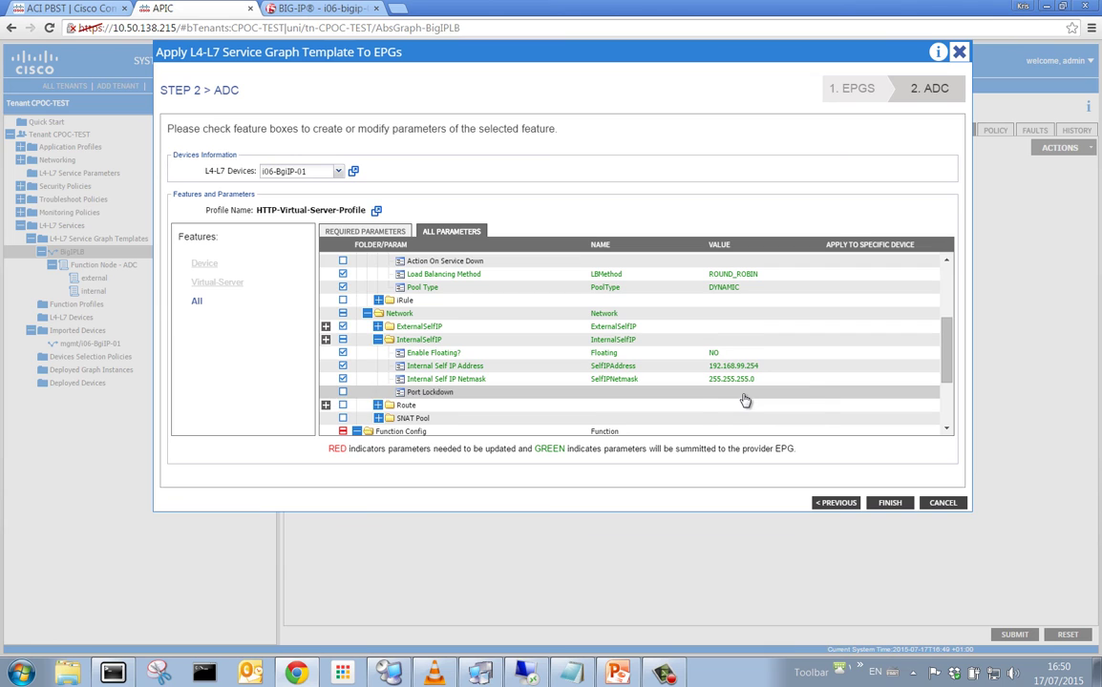
pyautogui.click(743, 392)
pyautogui.click(577, 412)
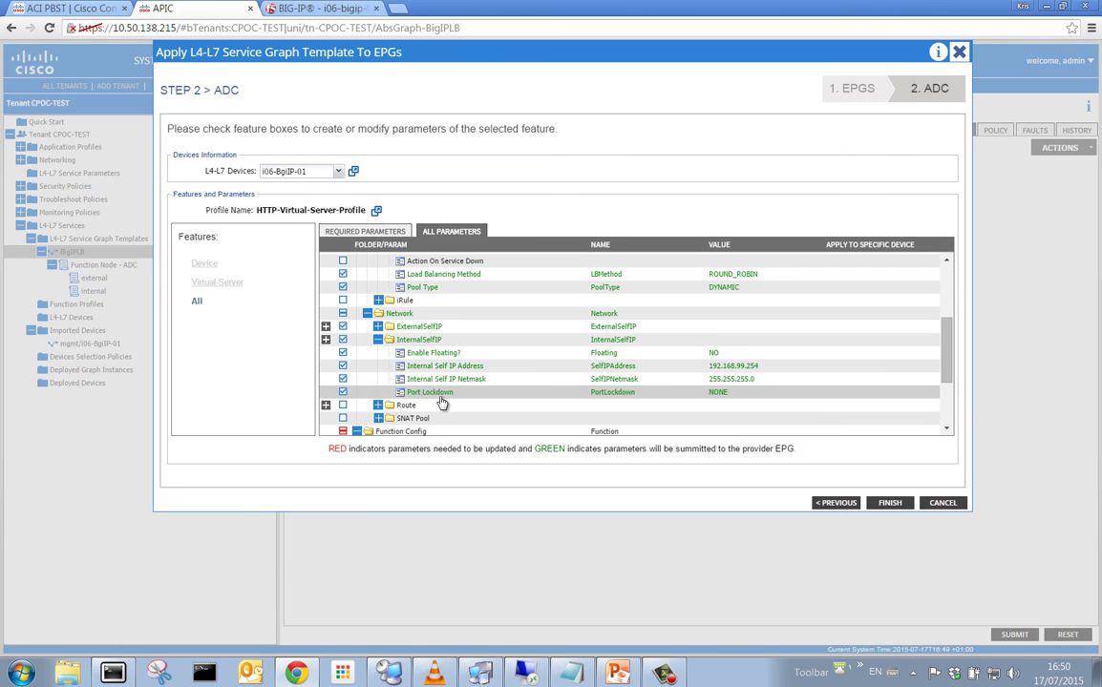
pyautogui.click(378, 406)
# Expand the Listener settings and confirm the listener name.
pyautogui.click(379, 406)
pyautogui.scroll(-2, 439, 401)
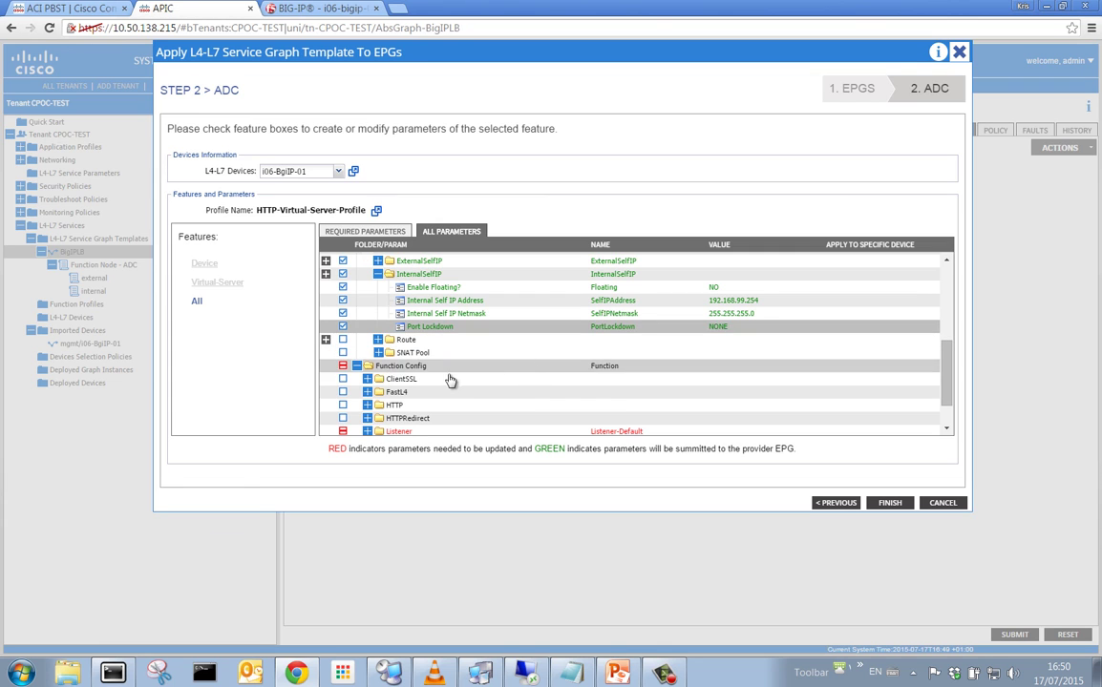
pyautogui.scroll(-1, 449, 382)
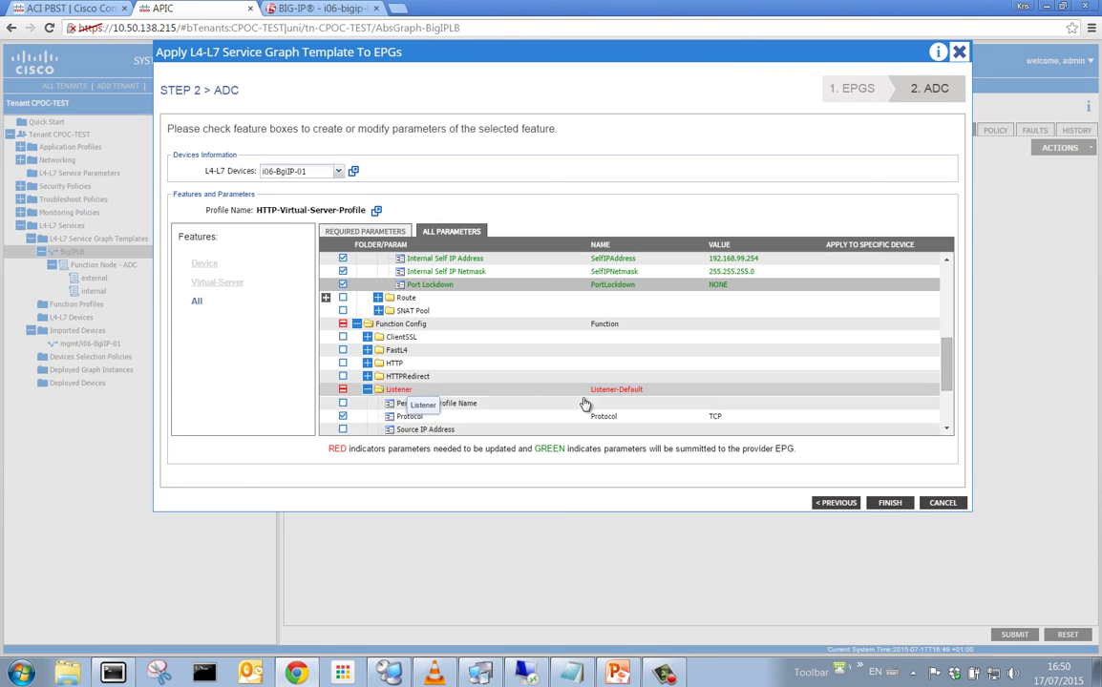
pyautogui.click(368, 391)
pyautogui.click(612, 390)
pyautogui.doubleClick(639, 389)
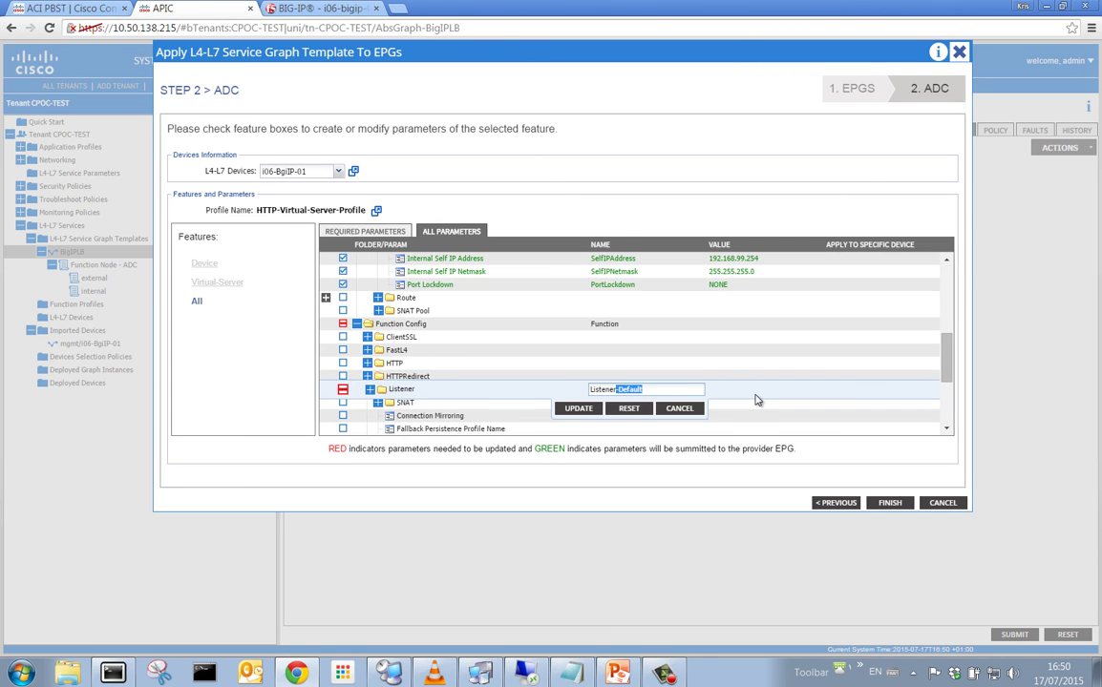
pyautogui.click(579, 409)
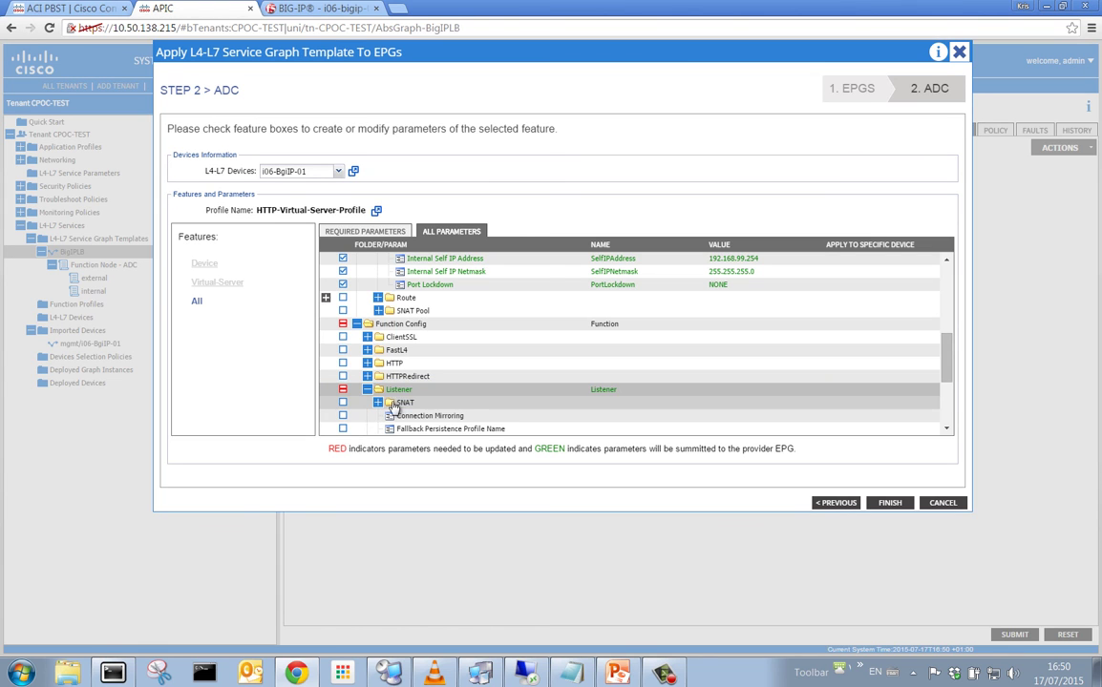
# Set the listener's SNAT Type to Automap.
pyautogui.click(379, 402)
pyautogui.scroll(-3, 598, 398)
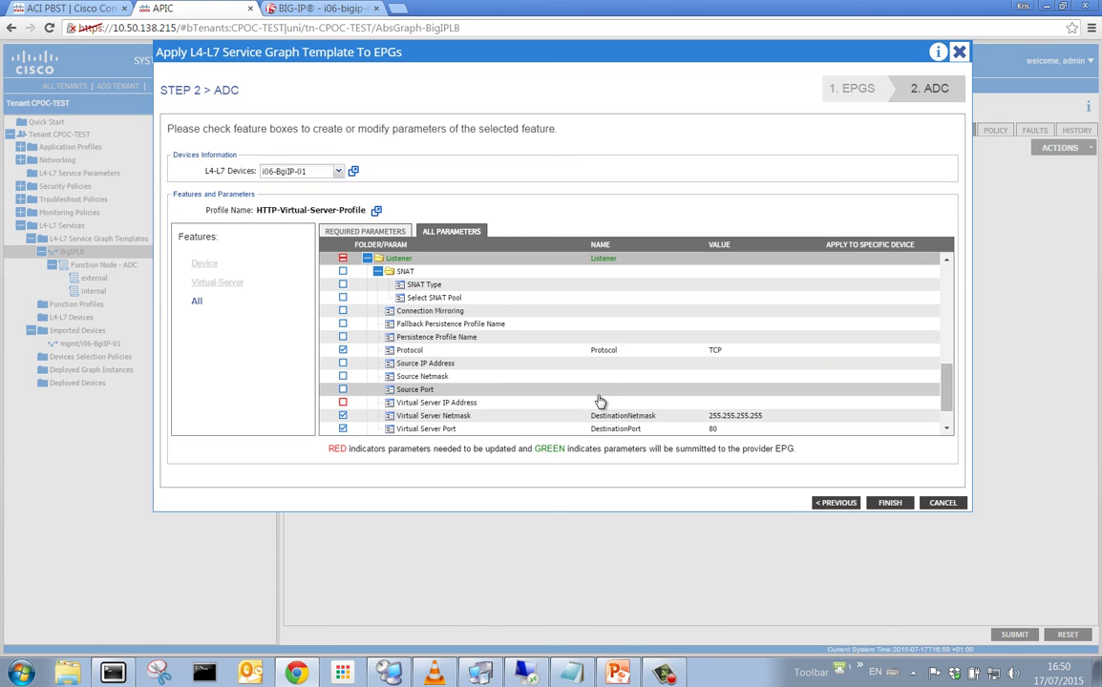
pyautogui.scroll(1, 618, 392)
pyautogui.scroll(3, 566, 417)
pyautogui.scroll(-3, 560, 382)
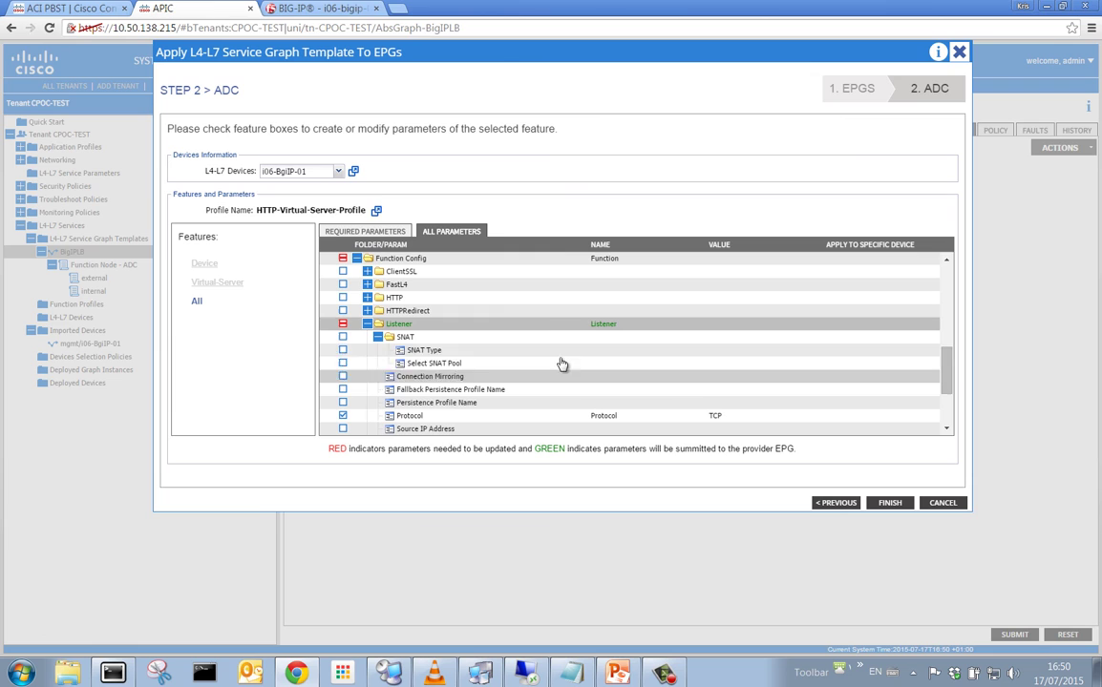
pyautogui.click(612, 352)
pyautogui.click(735, 350)
pyautogui.click(726, 374)
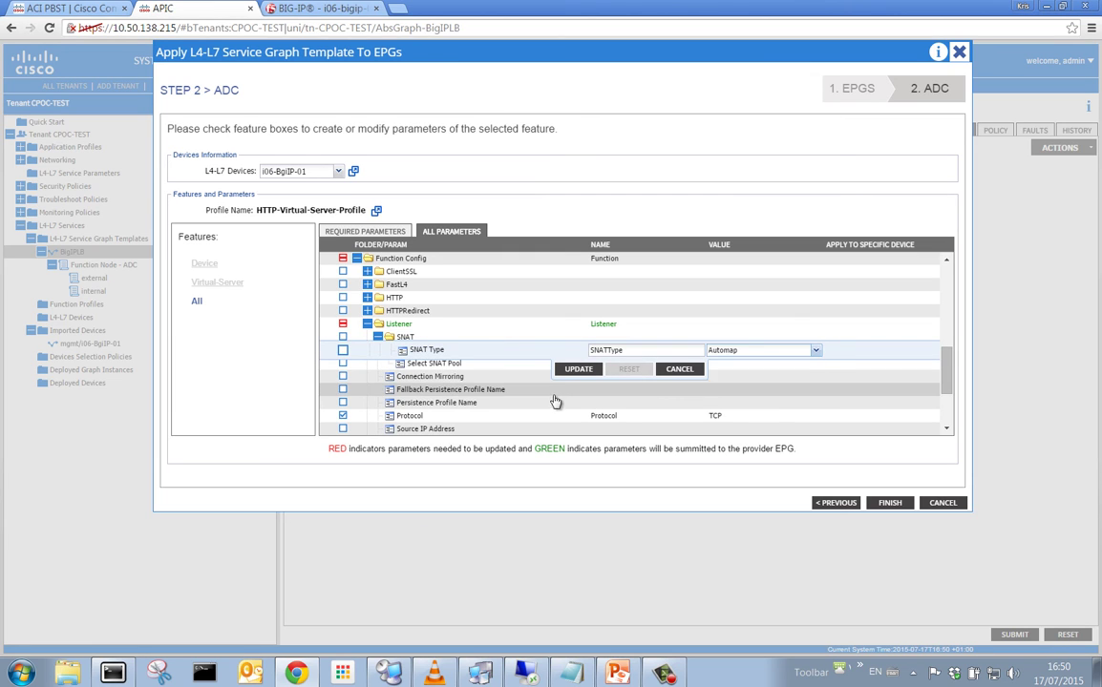
pyautogui.click(575, 369)
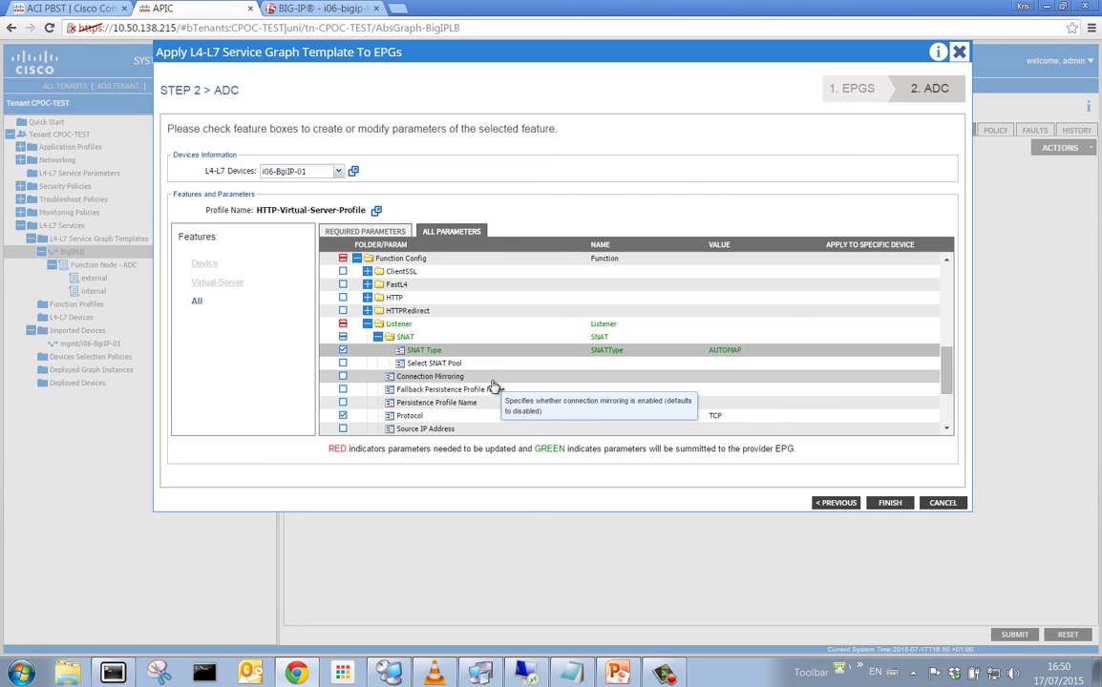
# Enter 20.20.20.20 as the virtual server IP address.
pyautogui.scroll(-1, 498, 390)
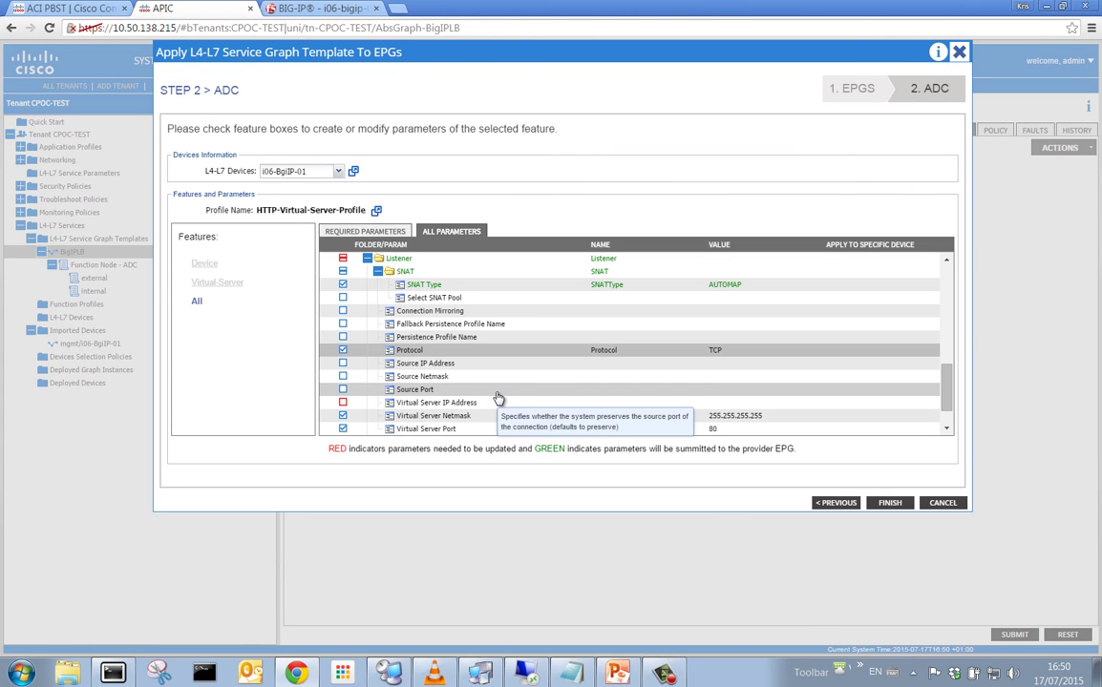
pyautogui.click(714, 403)
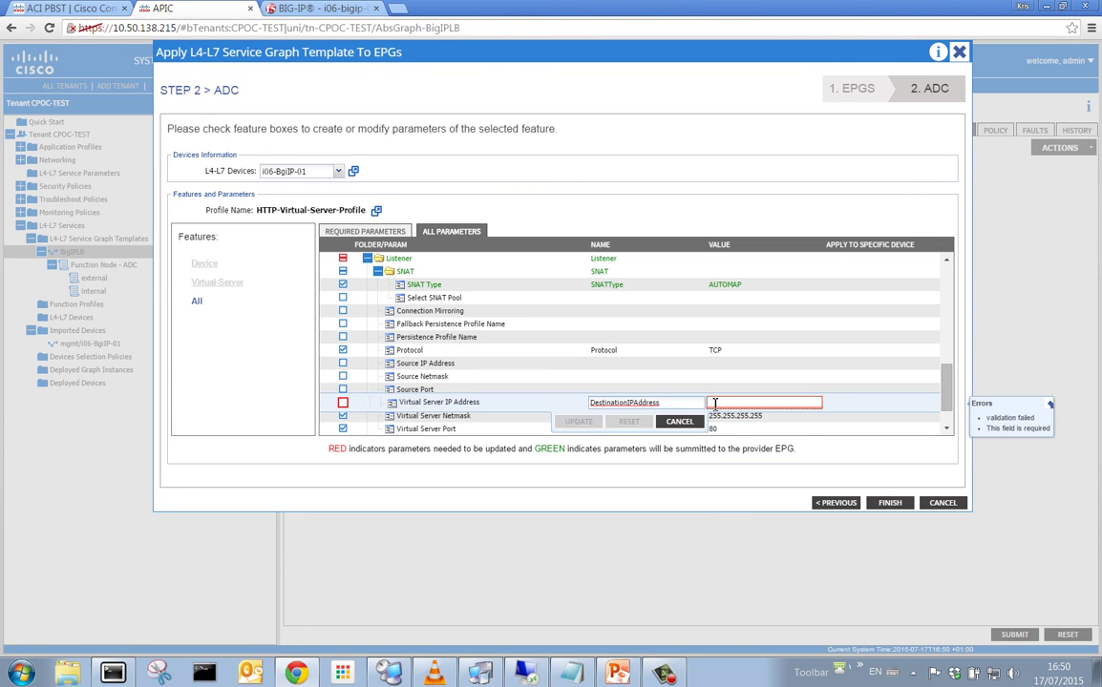
pyautogui.write('19')
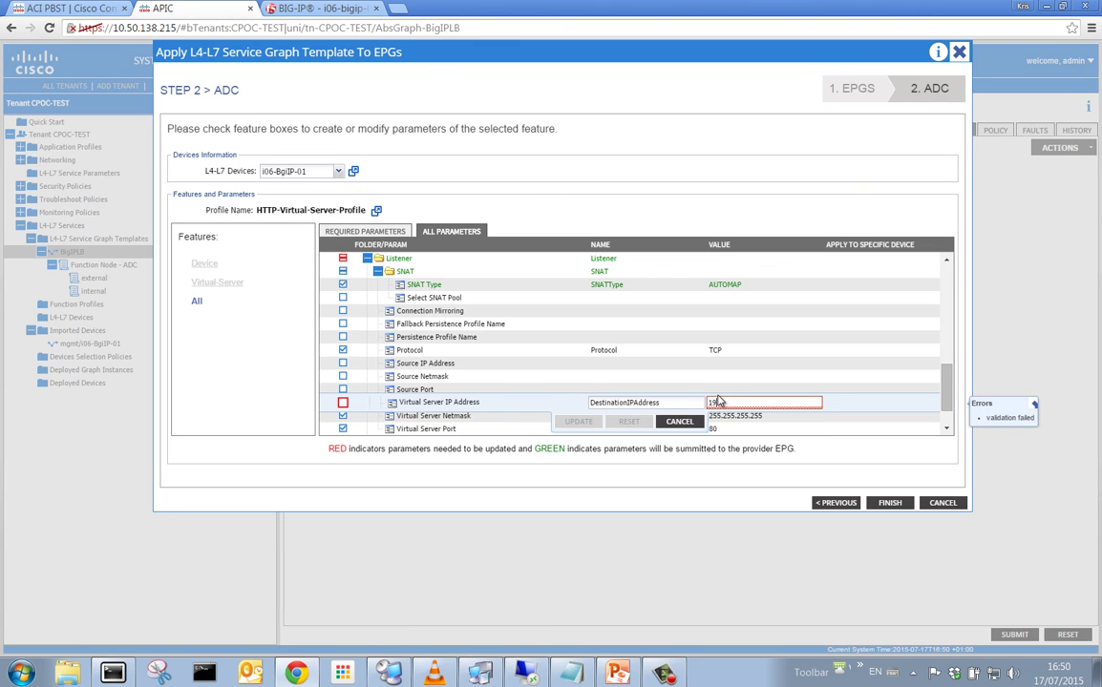
pyautogui.write('20.20.20.20')
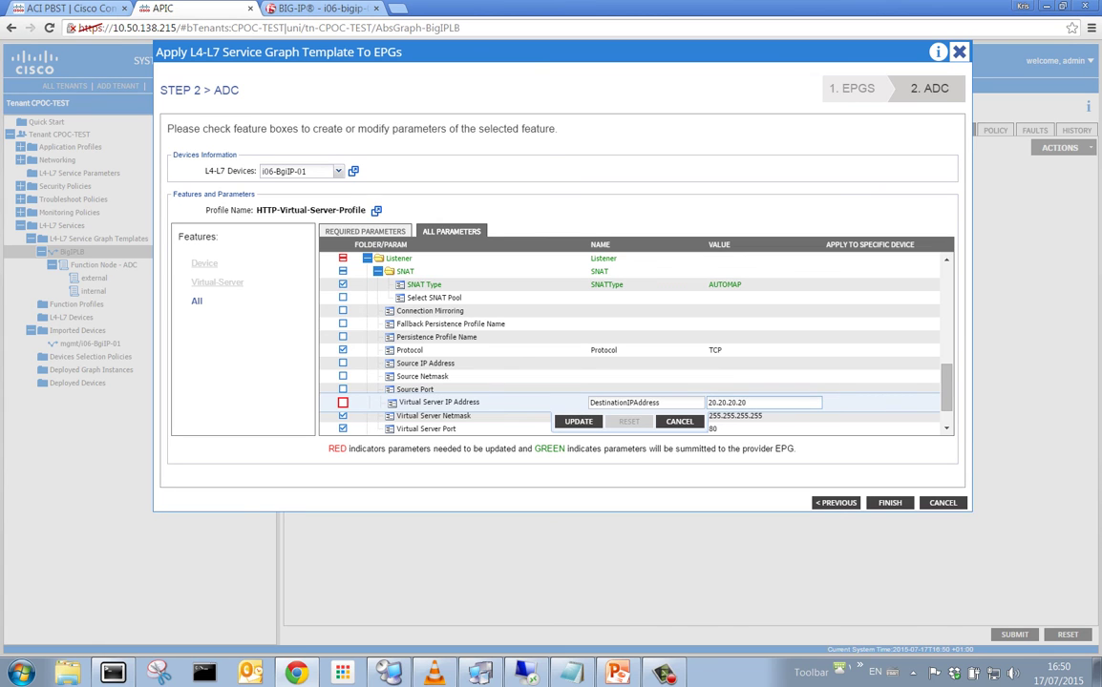
pyautogui.click(578, 421)
# Point the Network Relationship's Select Network to Network and confirm the Pool entry.
pyautogui.scroll(-1, 681, 332)
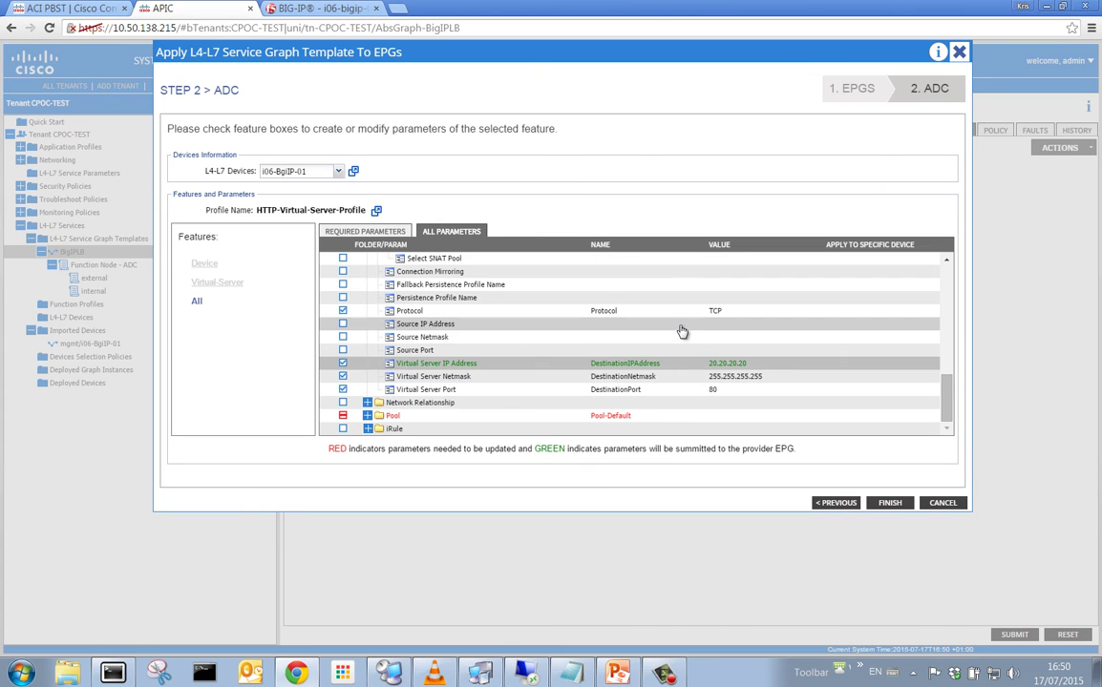
pyautogui.doubleClick(645, 403)
pyautogui.click(579, 421)
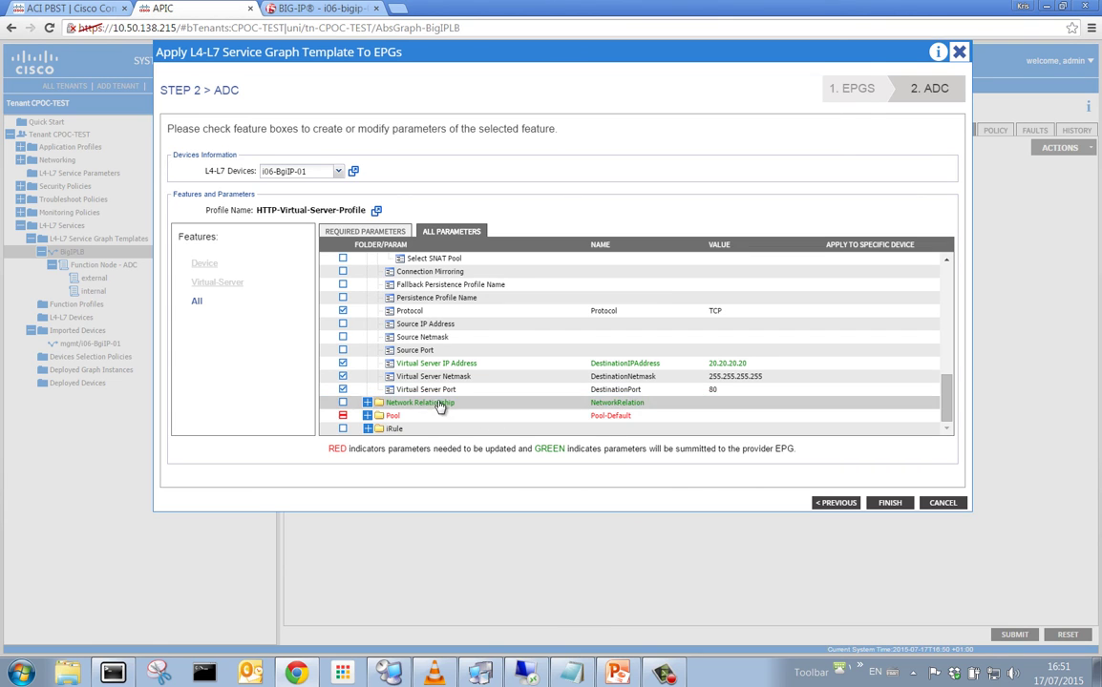
pyautogui.click(368, 403)
pyautogui.doubleClick(665, 417)
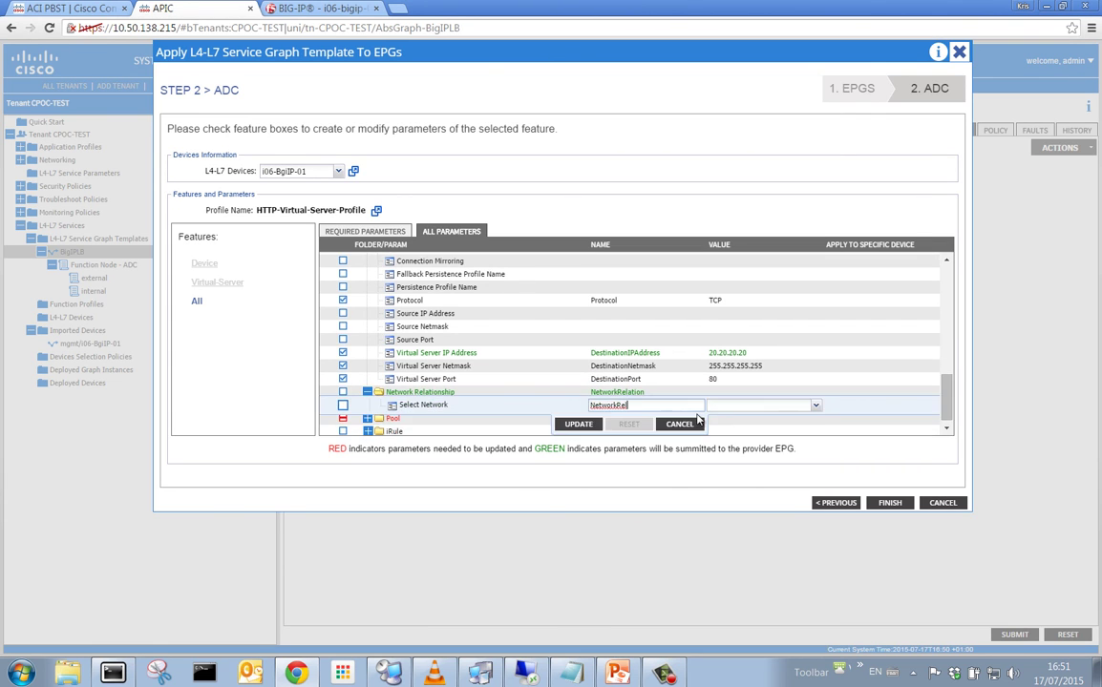
pyautogui.click(732, 416)
pyautogui.click(668, 379)
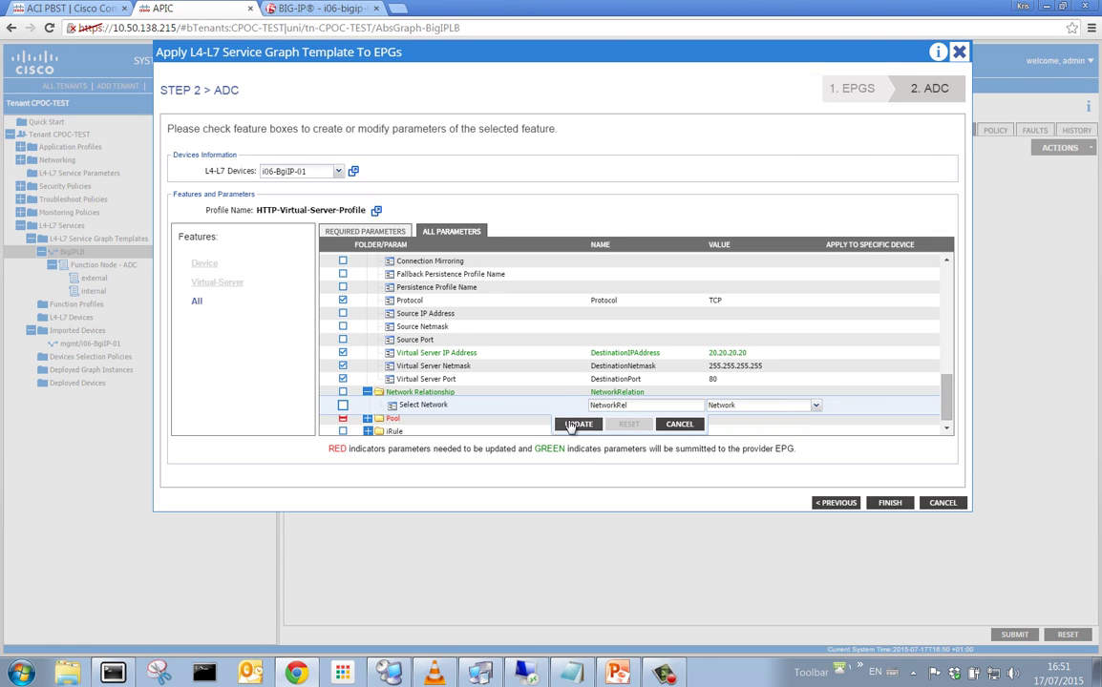
pyautogui.click(573, 424)
pyautogui.doubleClick(652, 419)
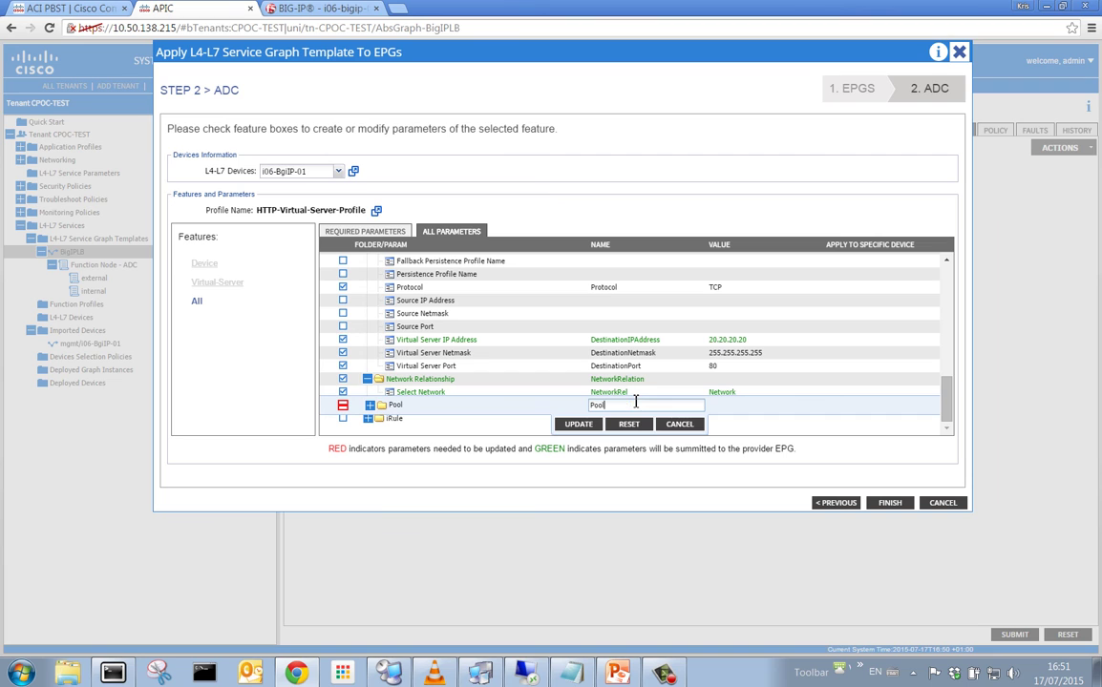
pyautogui.click(589, 425)
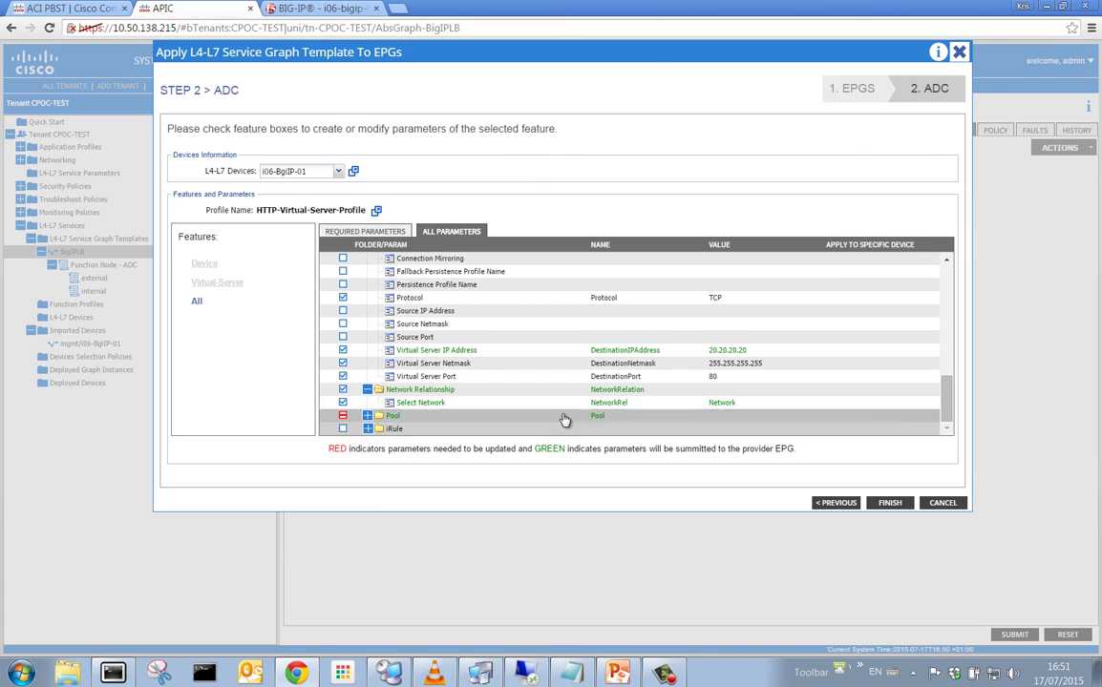
# Set the Pool's EPG Connect Rate Limit and EPG Connection Limit to 2000.
pyautogui.click(374, 417)
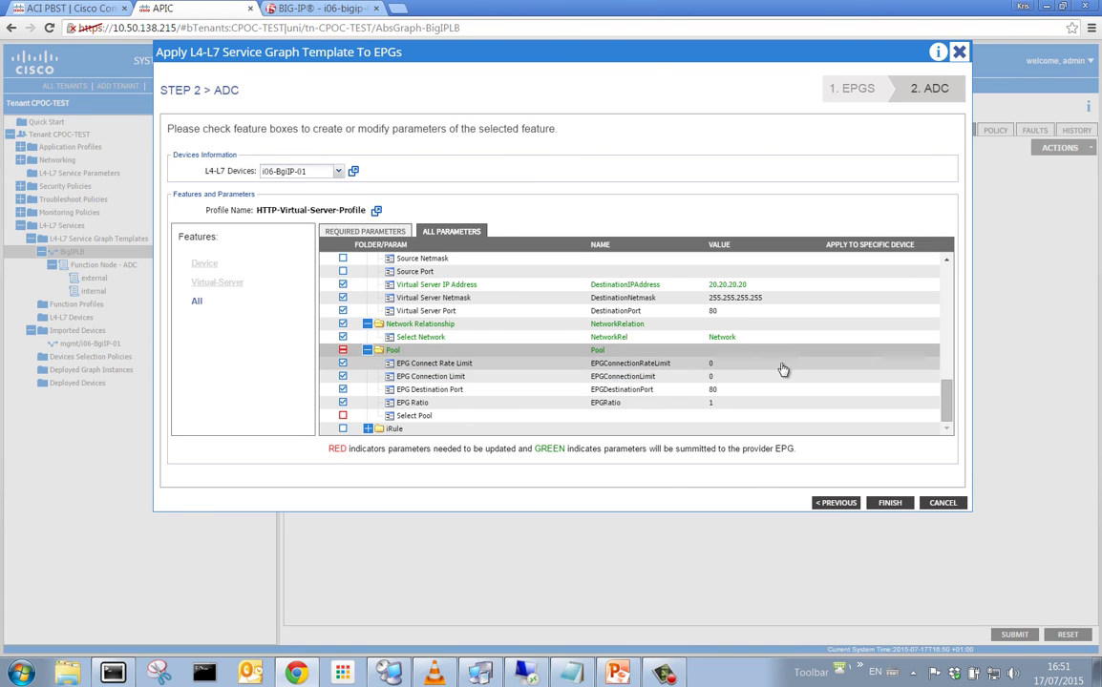
pyautogui.doubleClick(749, 365)
pyautogui.press('BackSpace')
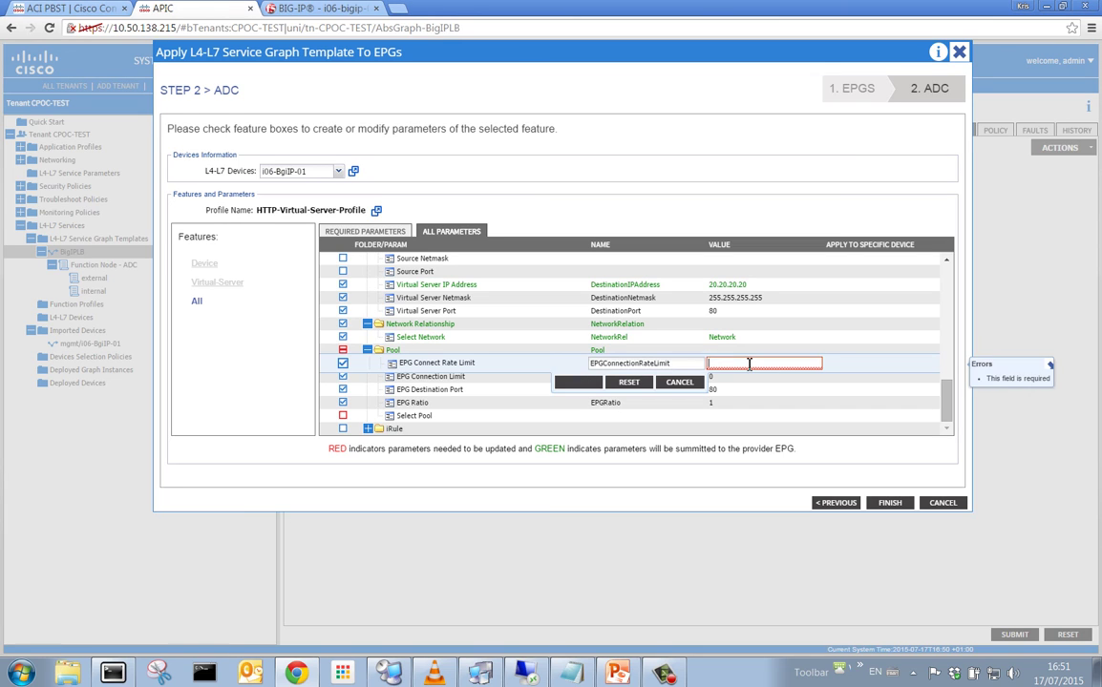
pyautogui.write('2000')
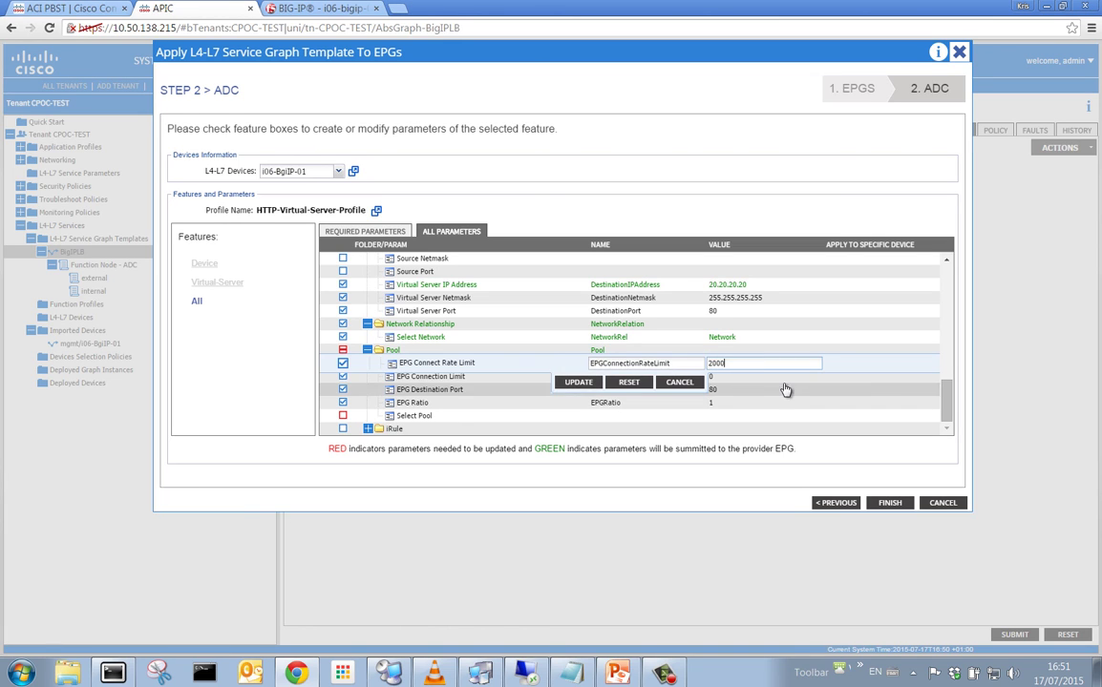
pyautogui.click(579, 384)
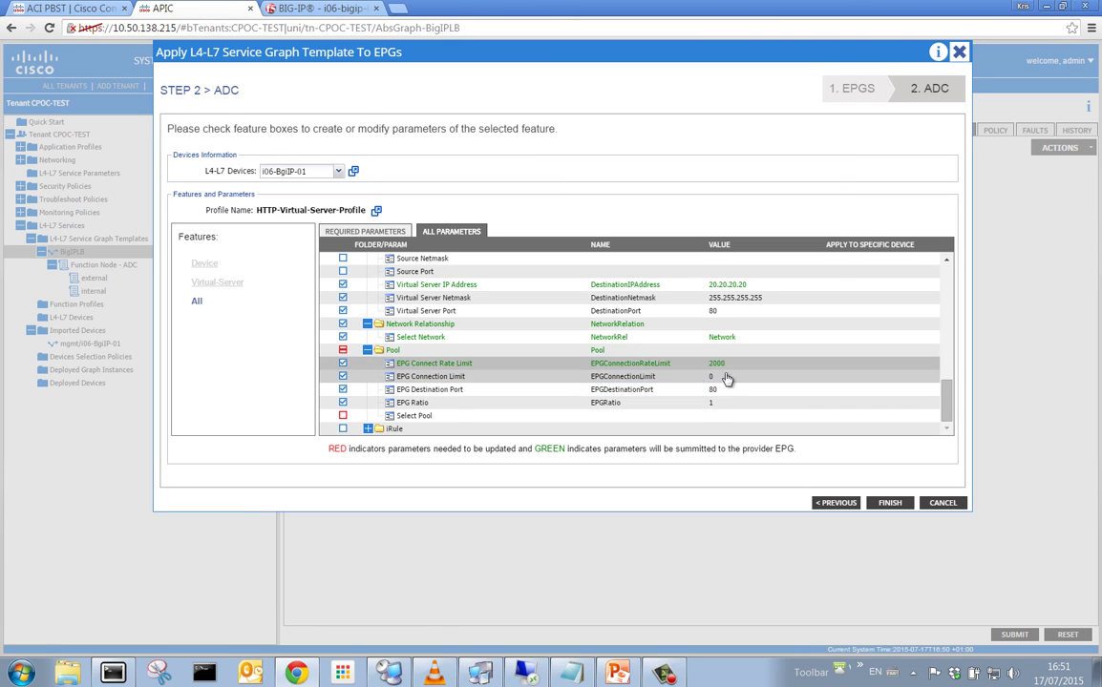
pyautogui.click(752, 377)
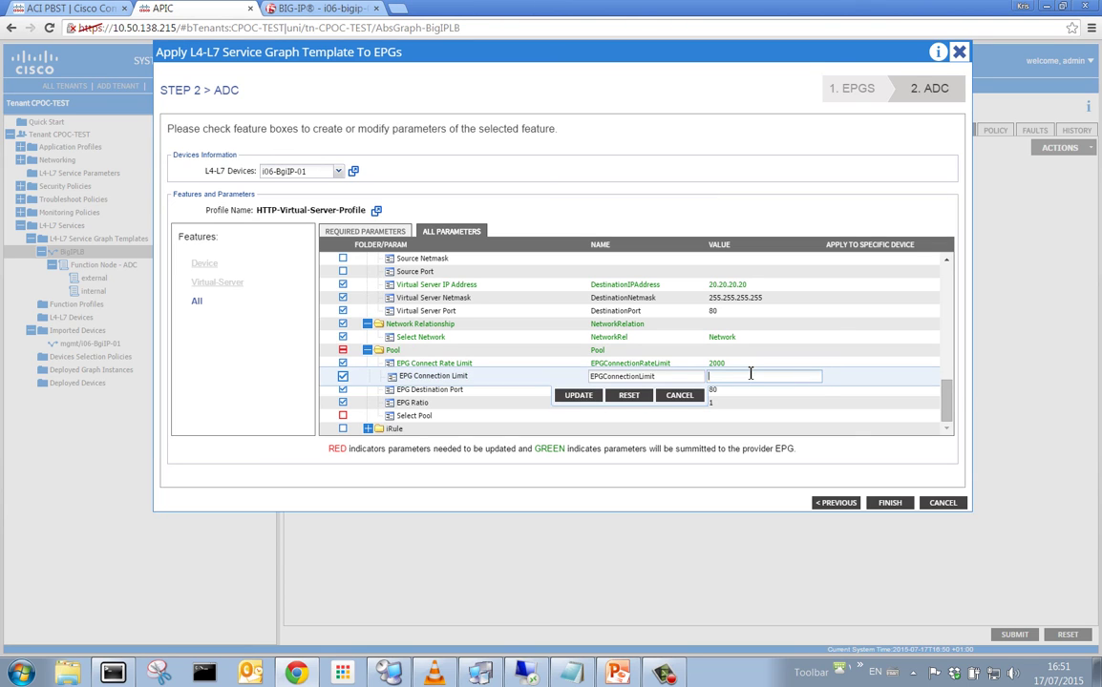
pyautogui.write('2000')
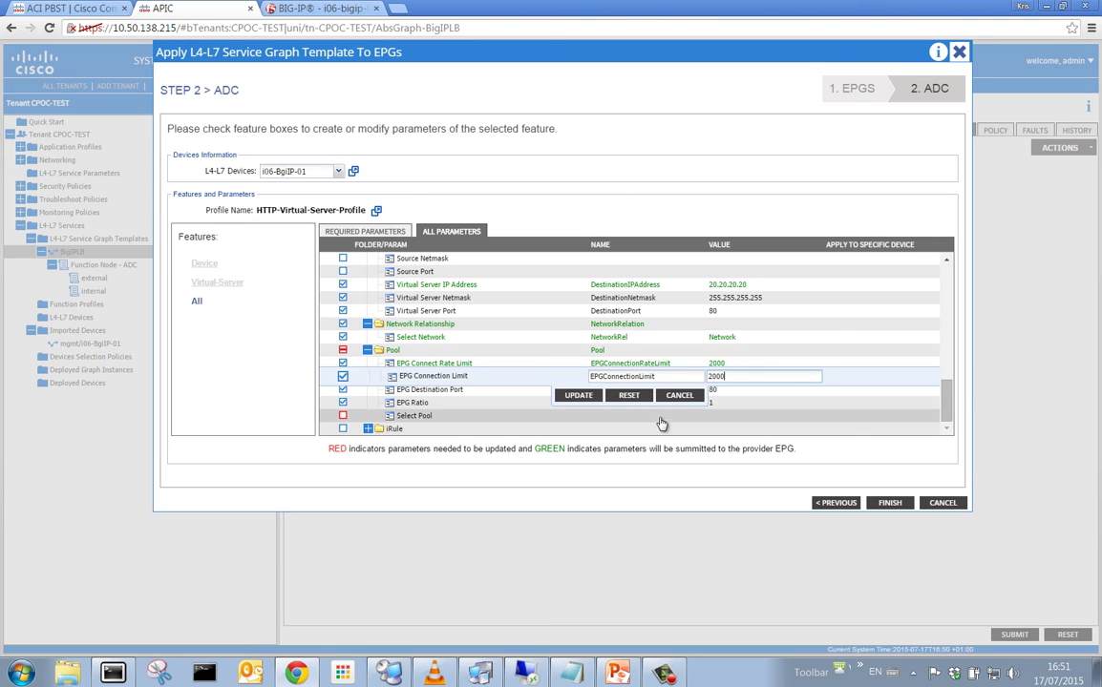
pyautogui.click(579, 395)
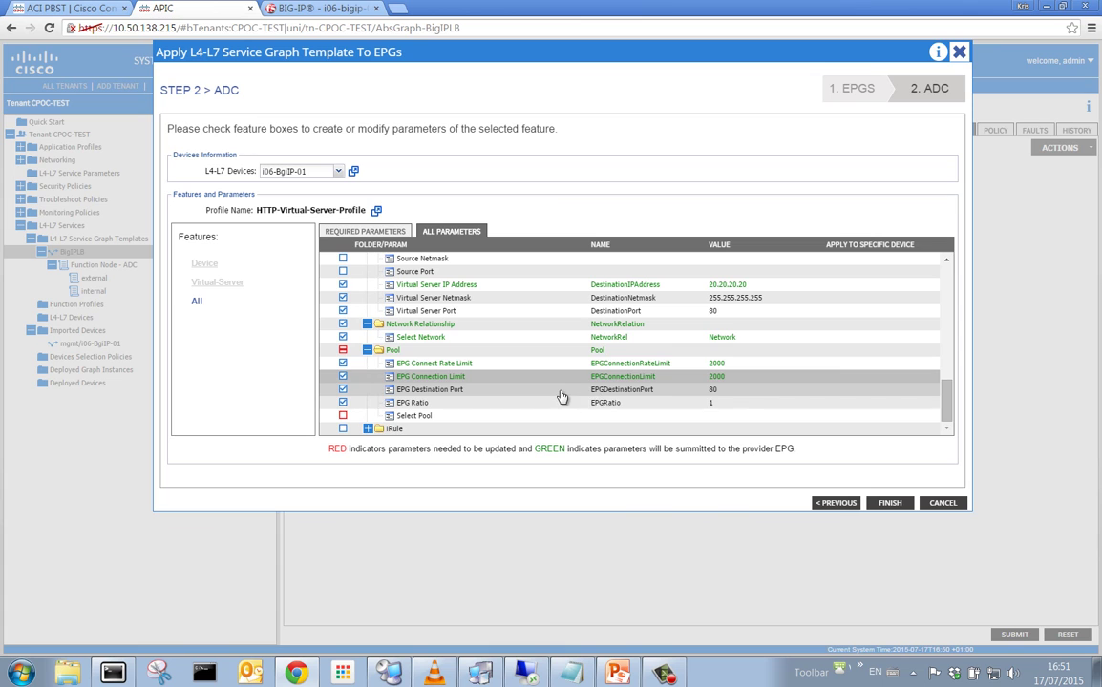
# Bind the Pool's Select Pool parameter to LTM/Pool.
pyautogui.click(449, 415)
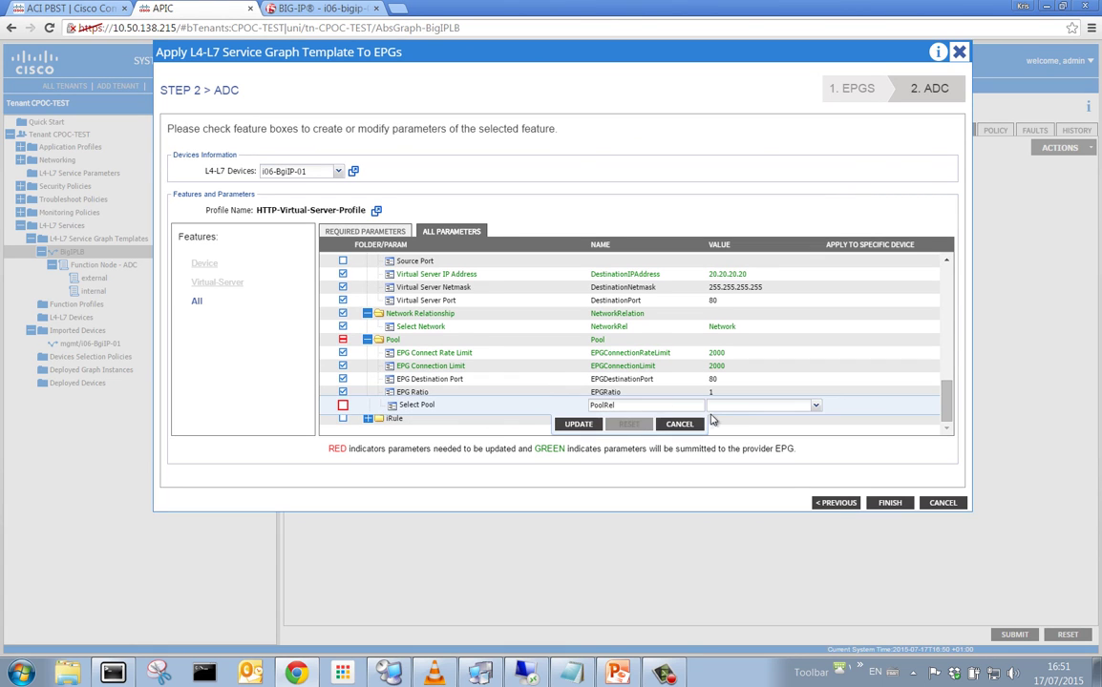
pyautogui.click(739, 407)
pyautogui.click(734, 422)
pyautogui.click(579, 424)
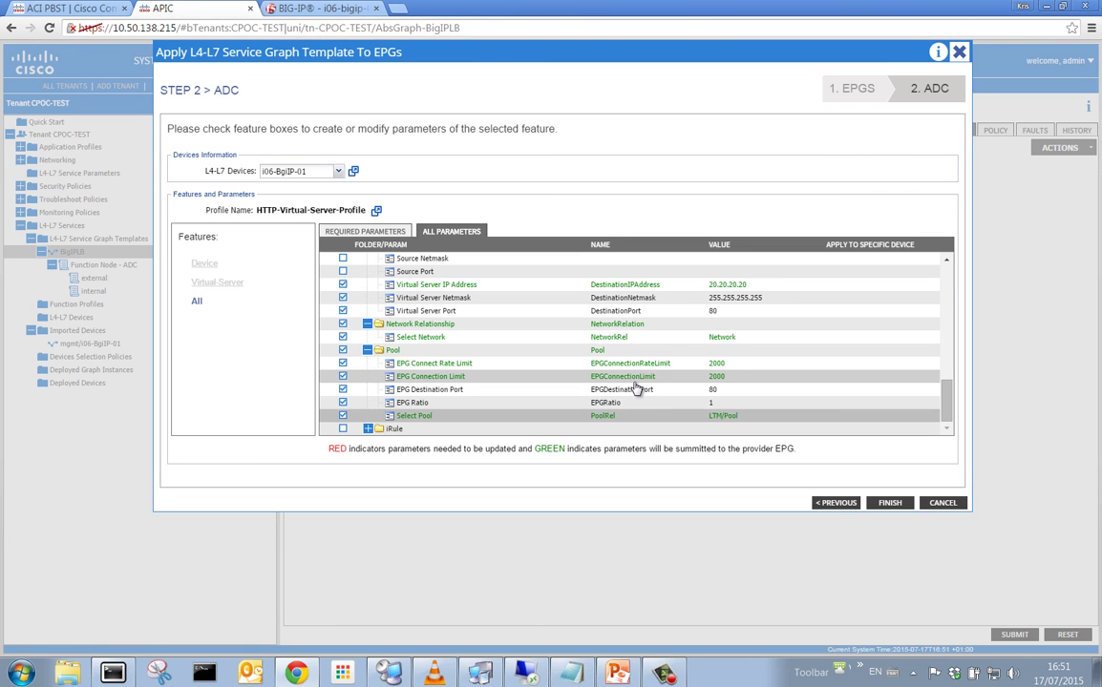
# Scroll through the ADC parameter table to review the configured values.
pyautogui.scroll(4, 534, 397)
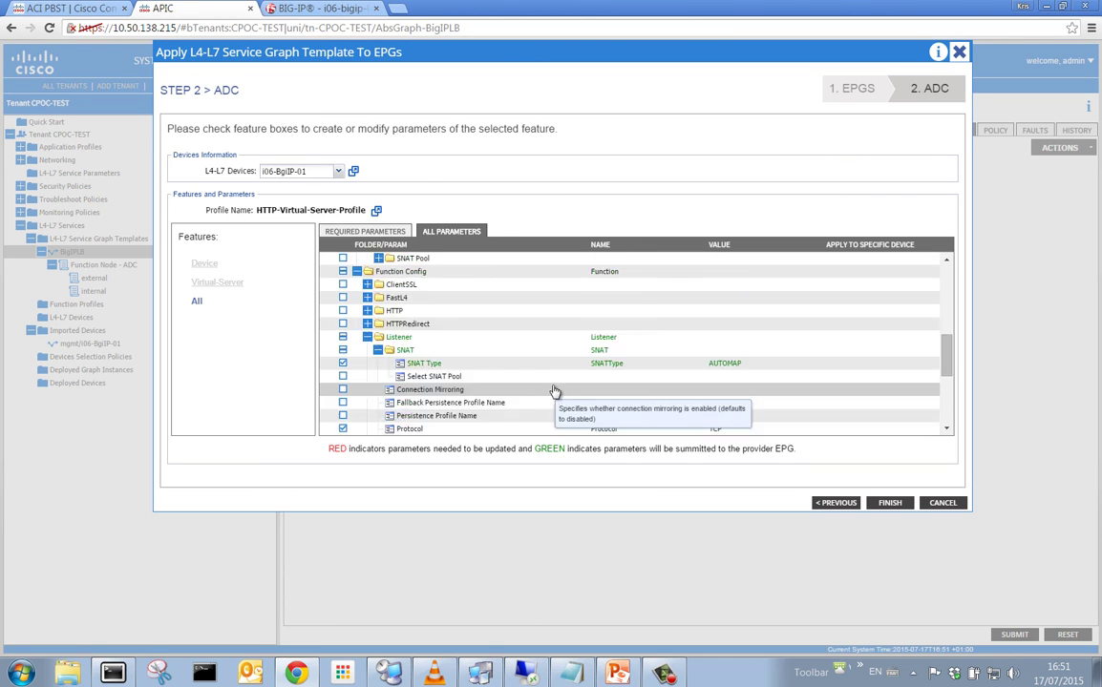
pyautogui.scroll(-4, 549, 401)
pyautogui.scroll(4, 559, 406)
pyautogui.scroll(5, 562, 406)
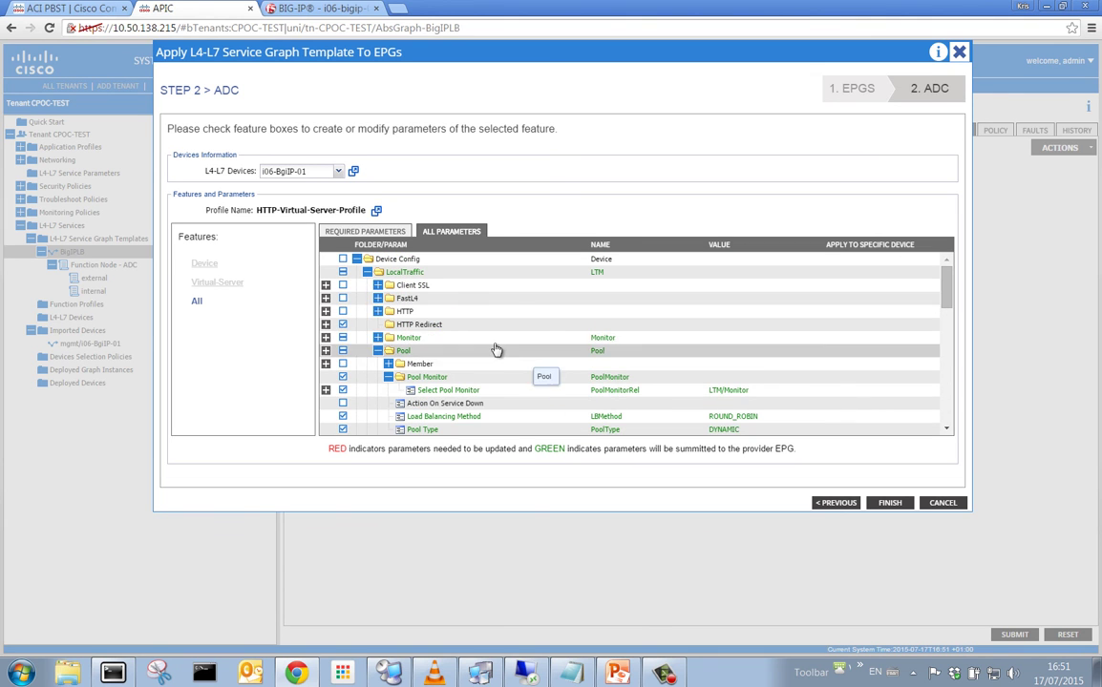
pyautogui.scroll(-10, 463, 334)
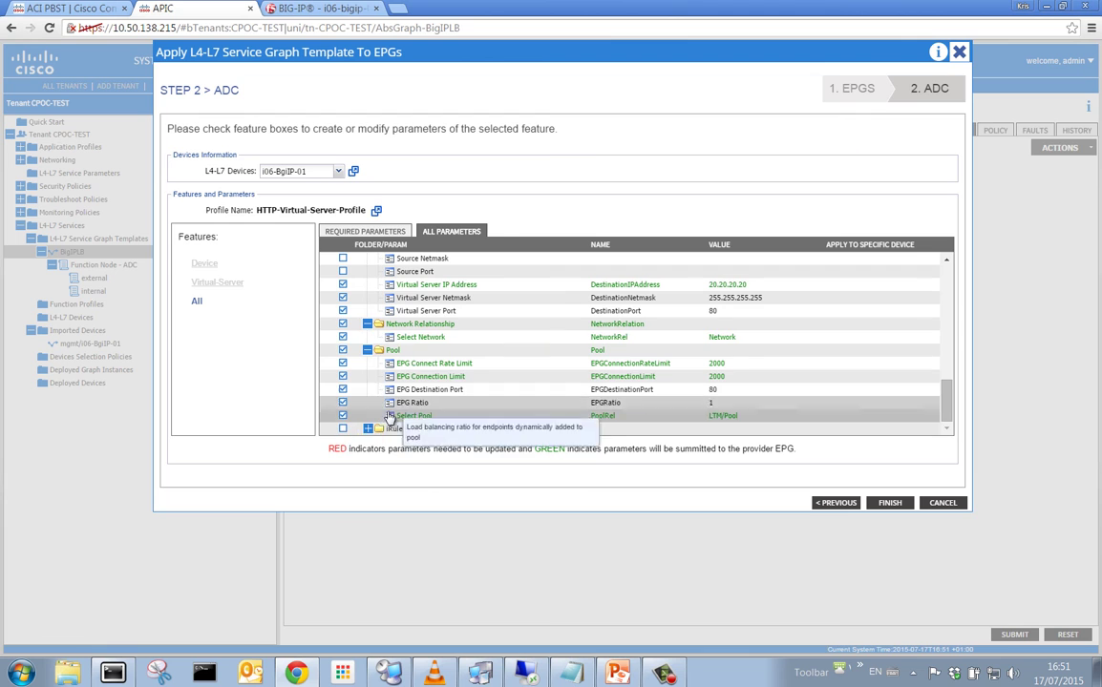
pyautogui.scroll(5, 525, 353)
pyautogui.scroll(3, 530, 360)
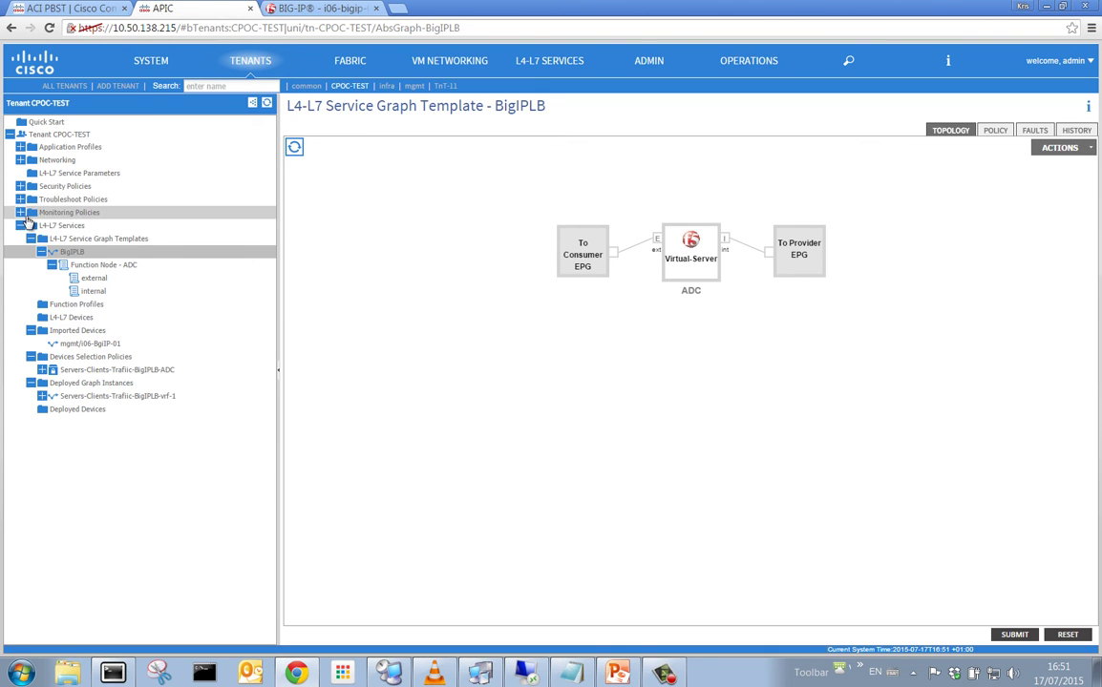
# In the BIG-IP utility's Network Interfaces page, switch the partition to apic_11097.
pyautogui.click(318, 9)
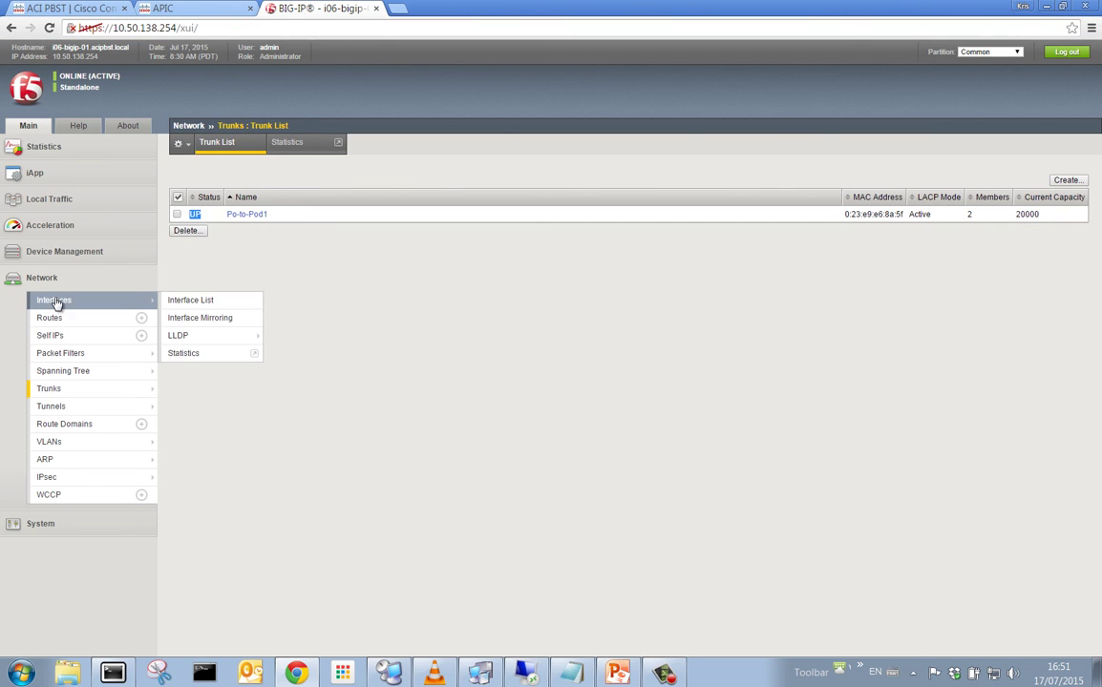
pyautogui.click(63, 302)
pyautogui.click(993, 52)
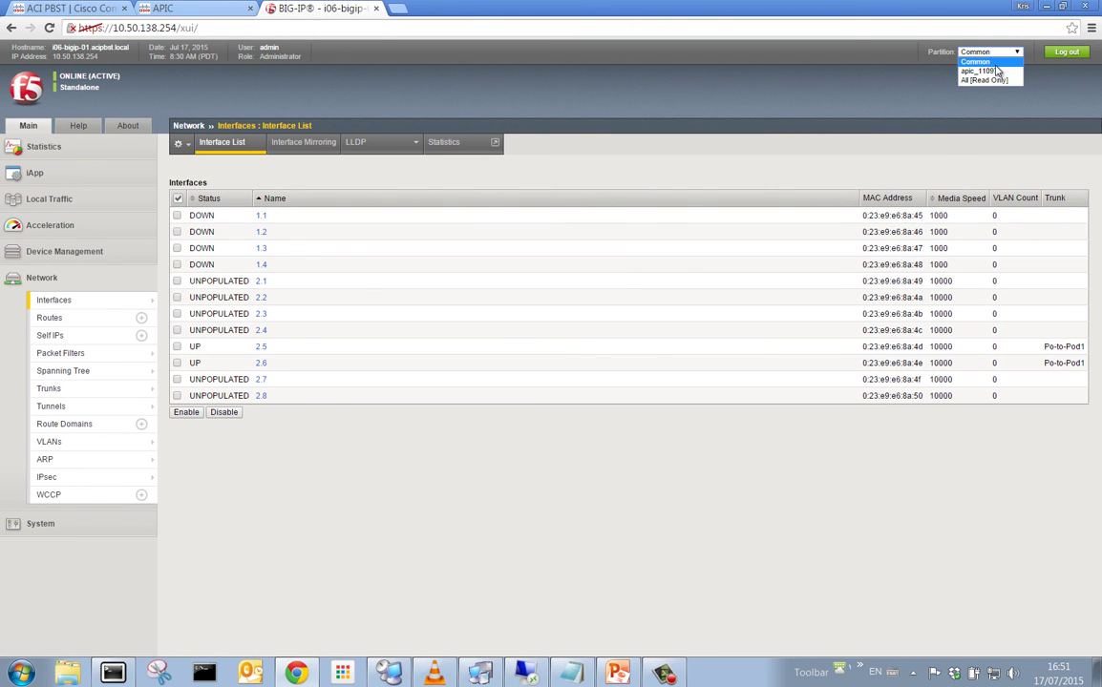
pyautogui.click(993, 71)
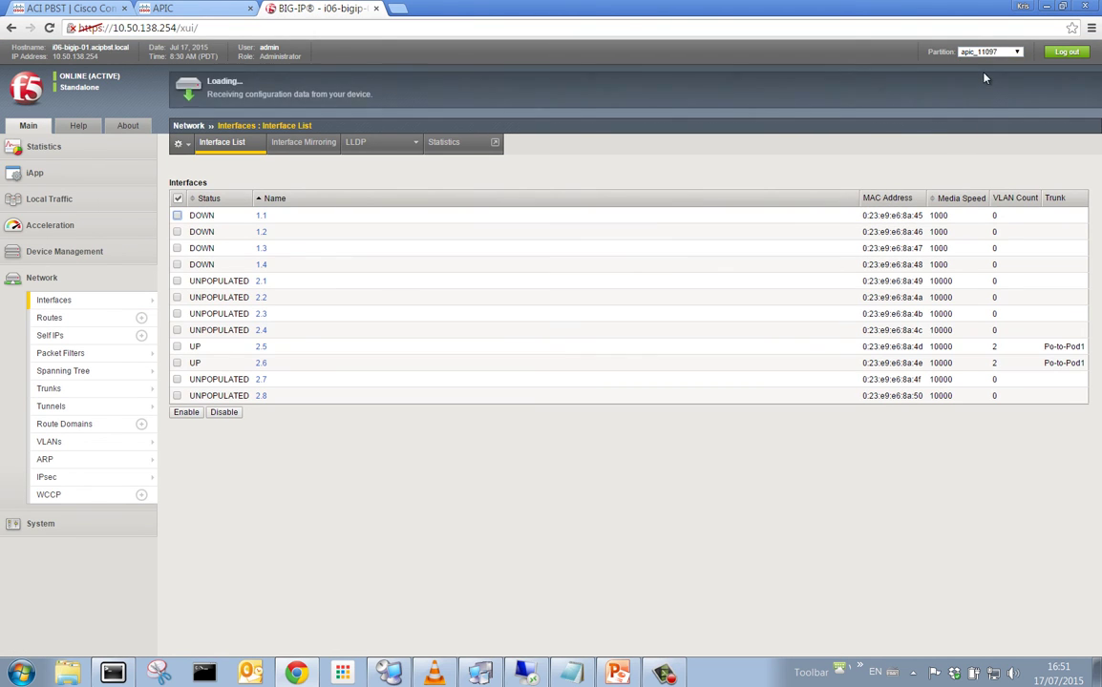
# Review the Local Traffic network map and virtual servers, then list nodes 192.168.99.11 and 192.168.99.12.
pyautogui.click(54, 198)
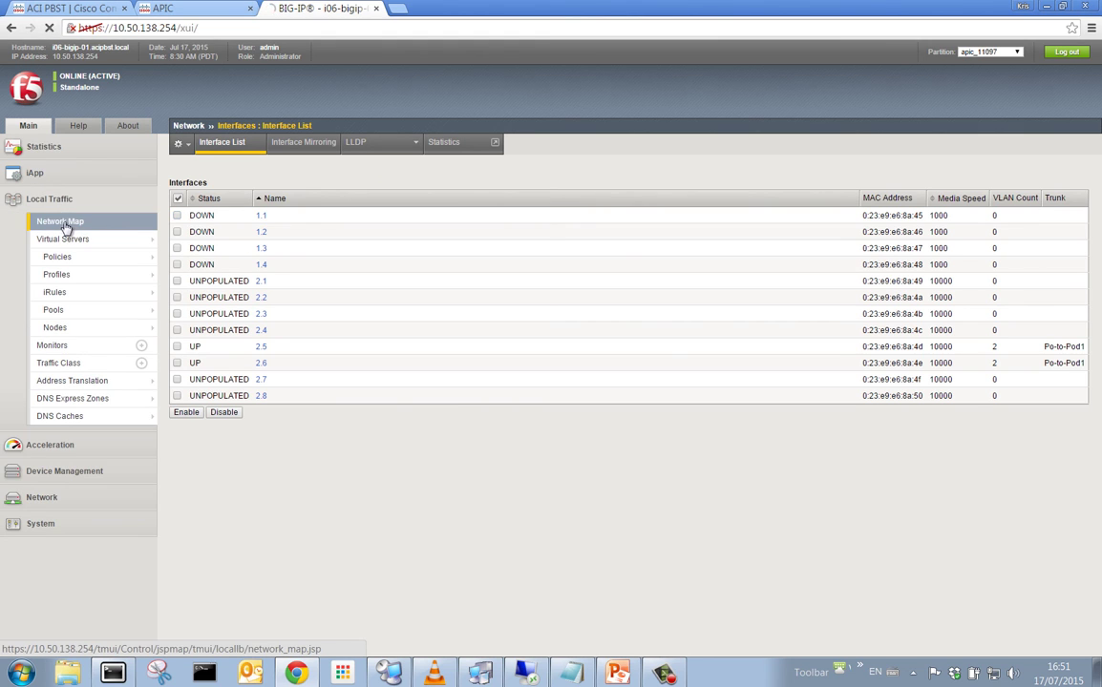
pyautogui.click(56, 220)
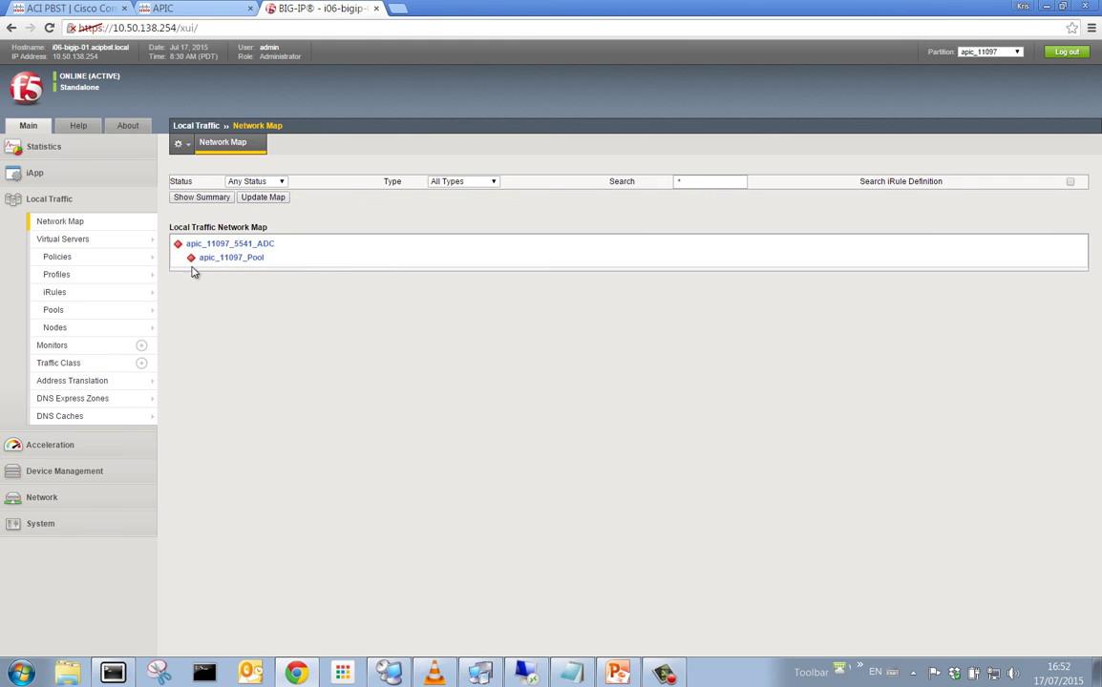
pyautogui.click(52, 221)
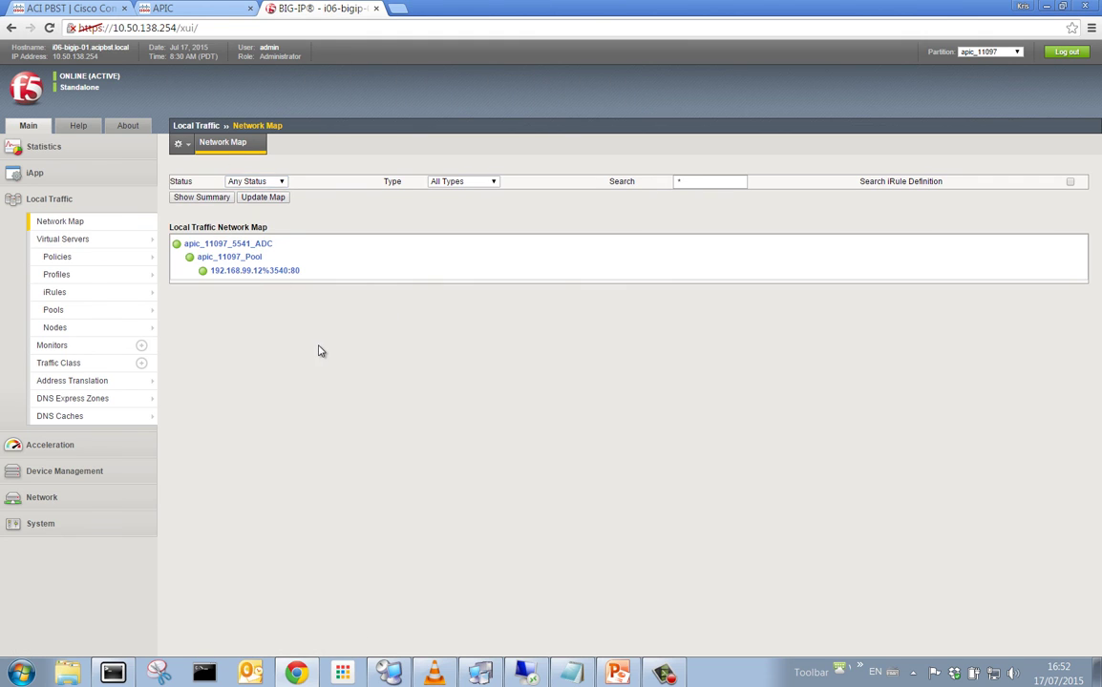
pyautogui.click(62, 239)
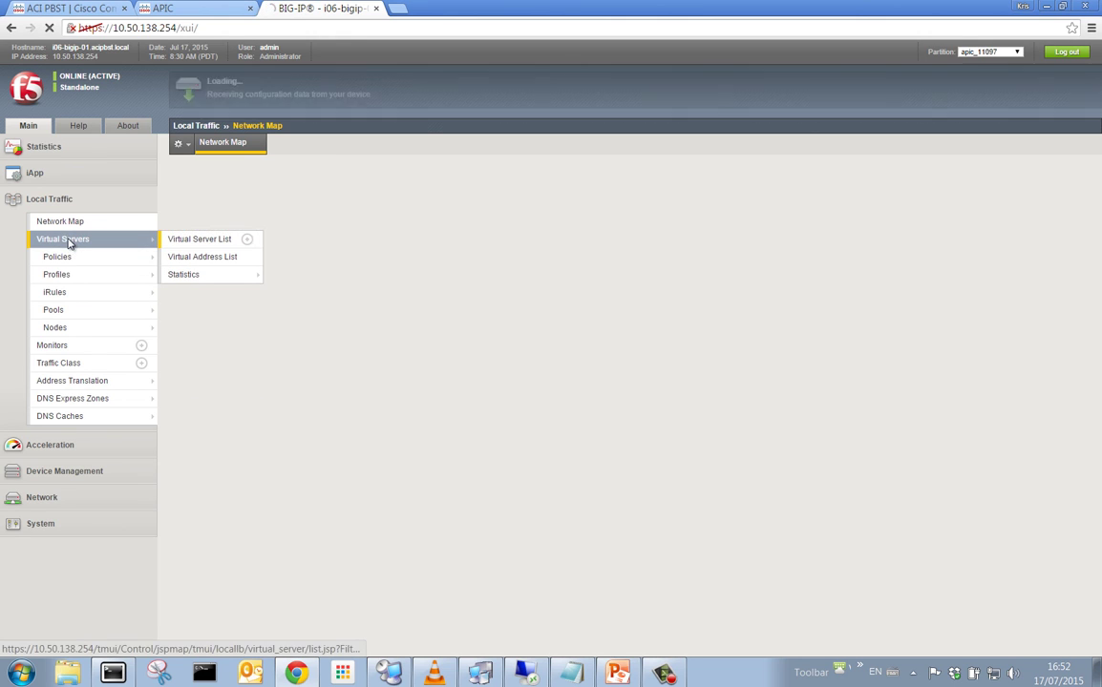
pyautogui.click(55, 222)
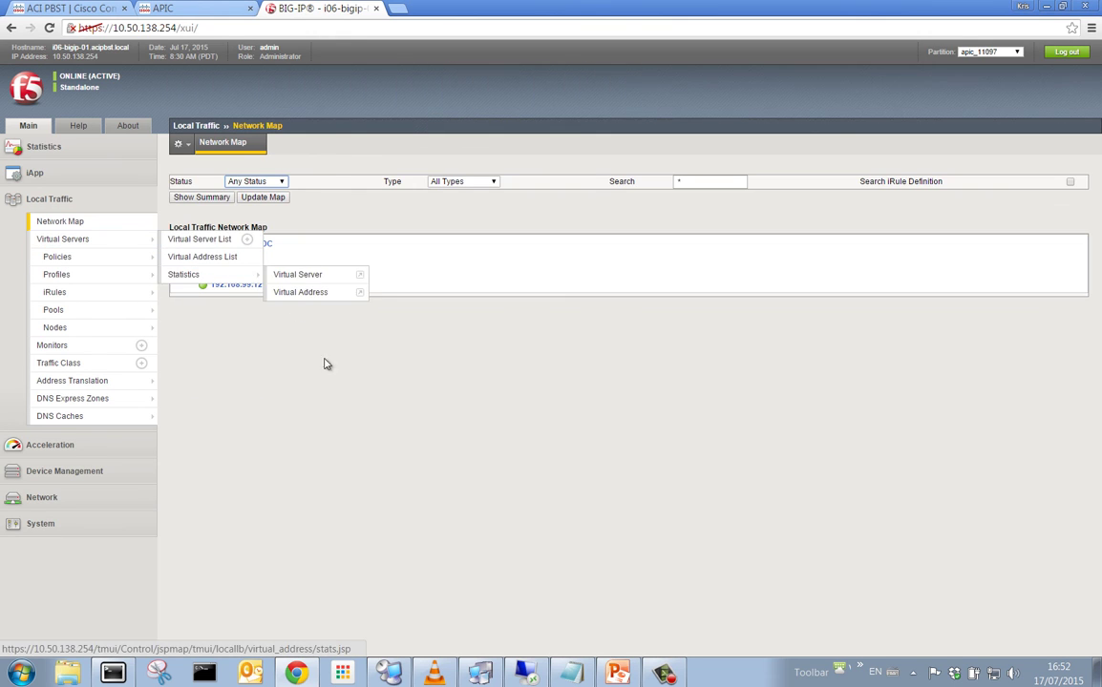
pyautogui.moveTo(246, 273)
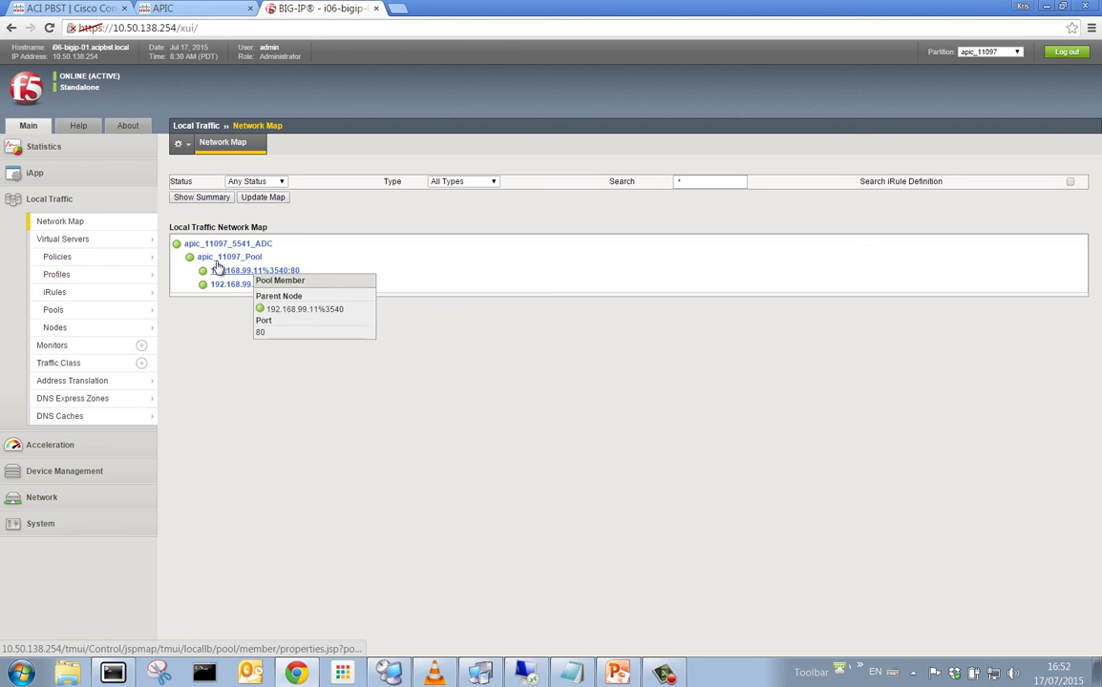
pyautogui.click(84, 330)
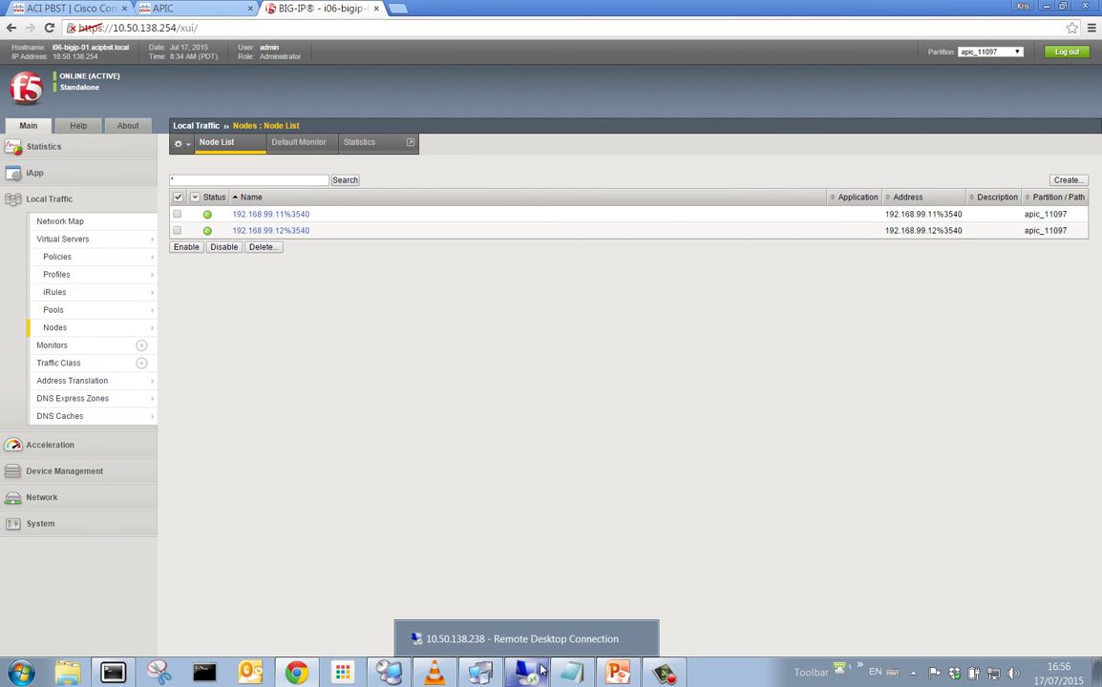
# On Client-01's console, ping the VIP 20.20.20.20 from a command prompt.
pyautogui.click(541, 671)
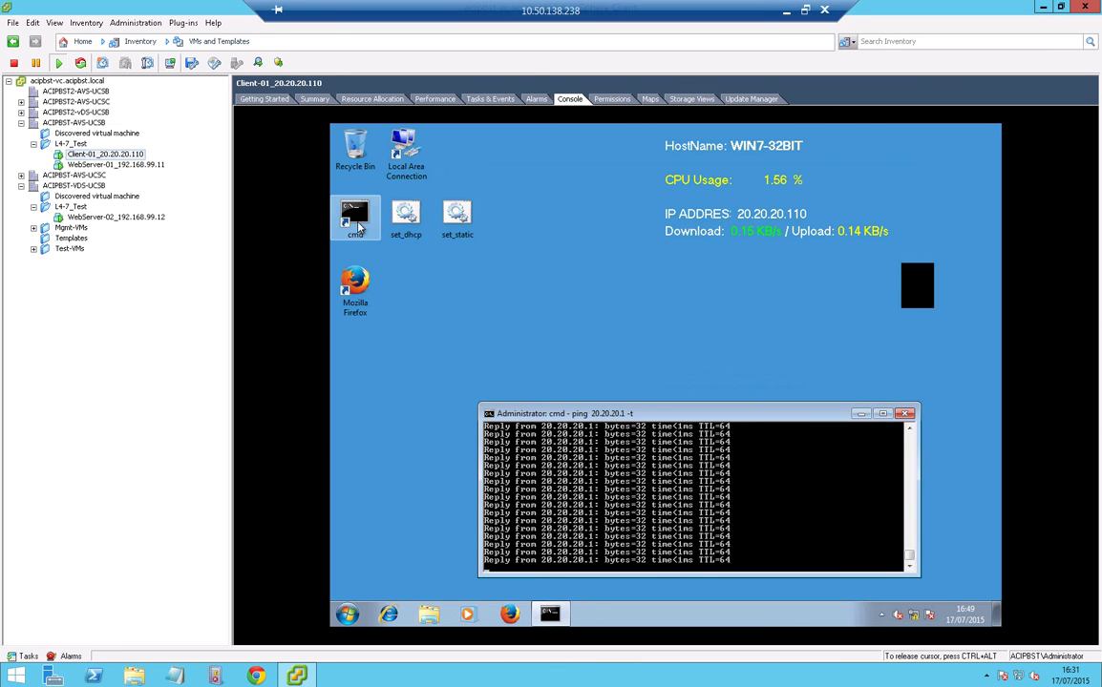
pyautogui.click(358, 227)
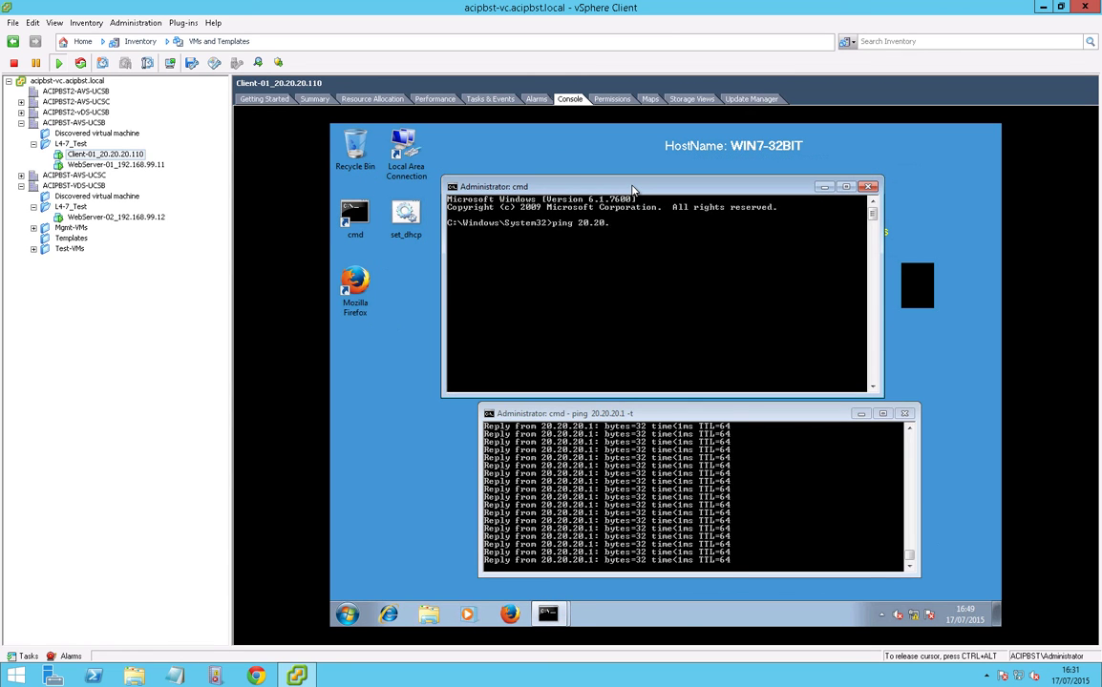
pyautogui.write('ping 20.20.20.20')
pyautogui.press('Return')
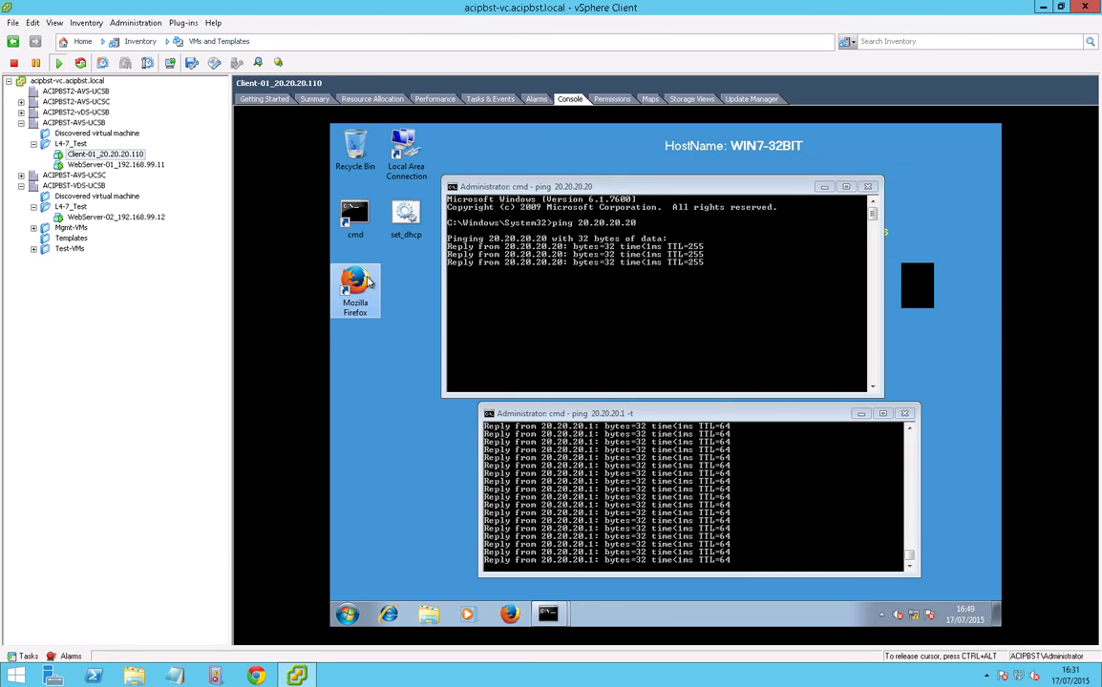
# Browse to 20.20.20.20 in Firefox and reload to reach WEBSERVER-02 at 192.168.99.12.
pyautogui.doubleClick(355, 283)
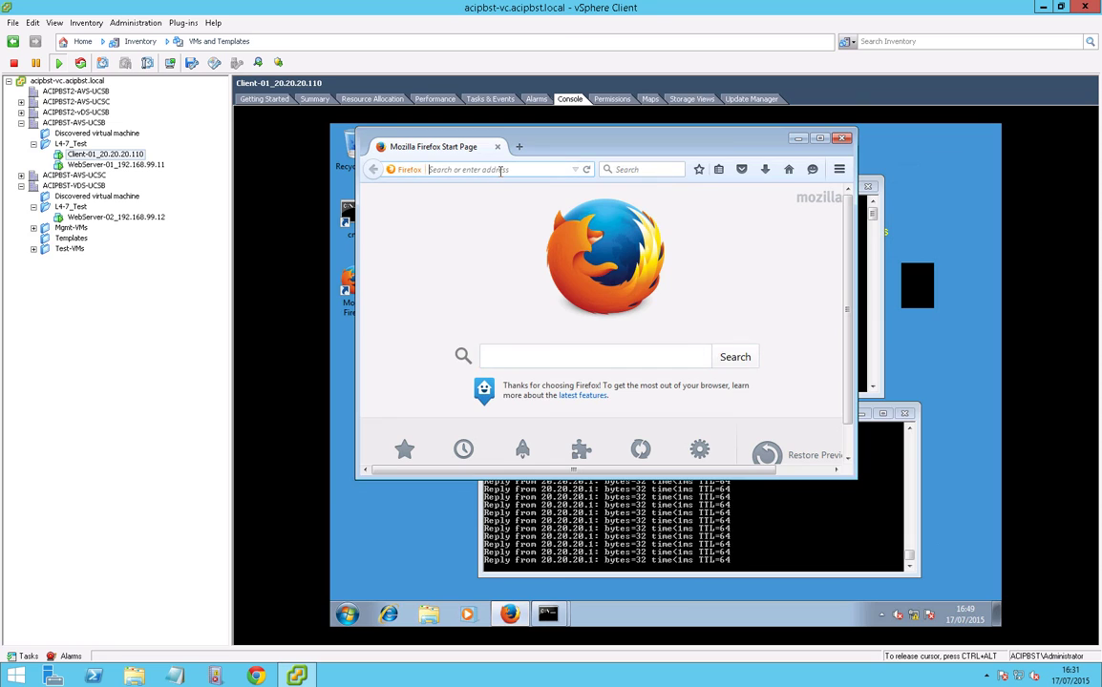
pyautogui.click(500, 169)
pyautogui.write('20.20.20.20')
pyautogui.press('Return')
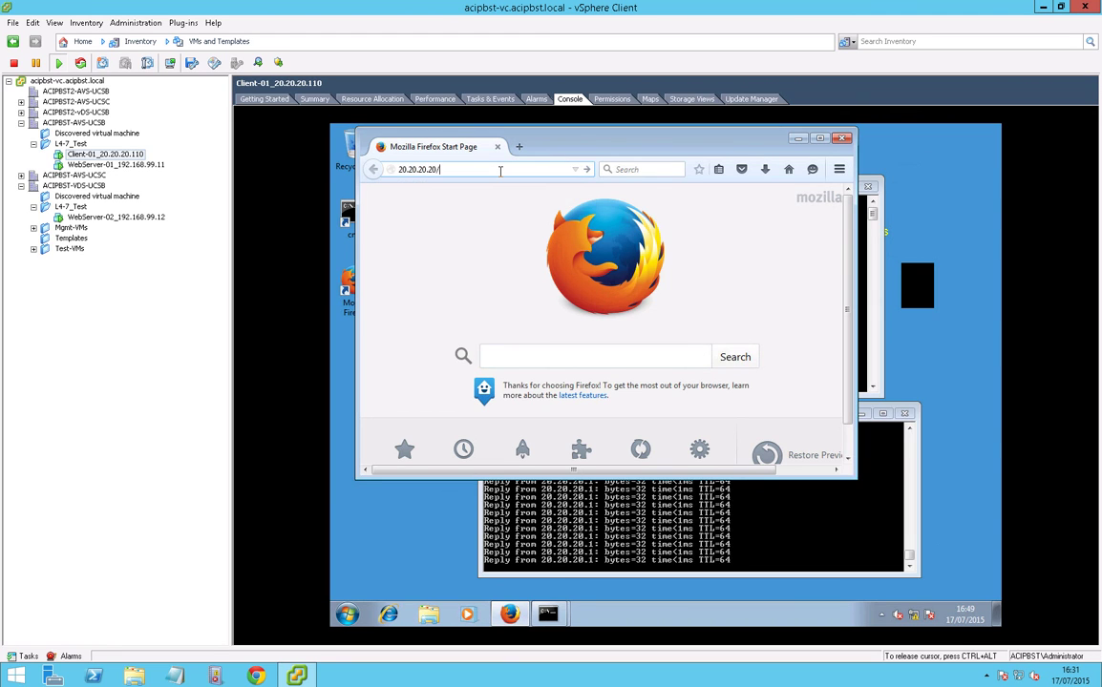
pyautogui.click(464, 169)
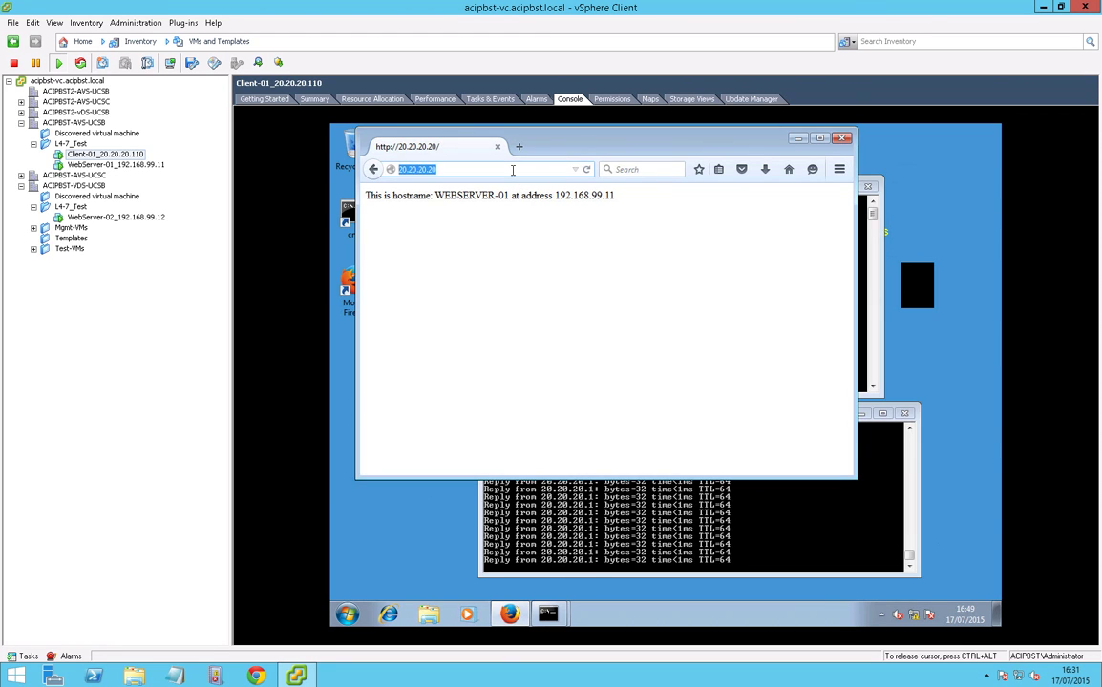
pyautogui.press('Return')
pyautogui.press('Return')
pyautogui.moveTo(564, 157); pyautogui.dragTo(603, 156)
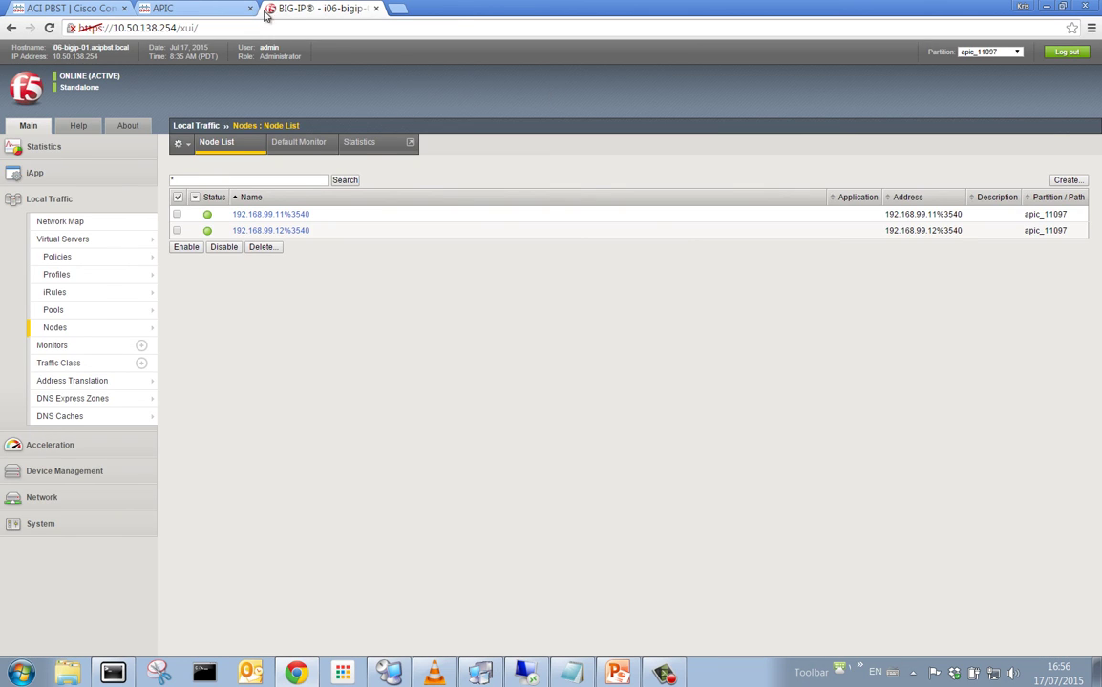
# Under WebOrdering Application EPGs, show EPG Servers' operational endpoints 192.168.99.11 and 192.168.99.12.
pyautogui.click(191, 9)
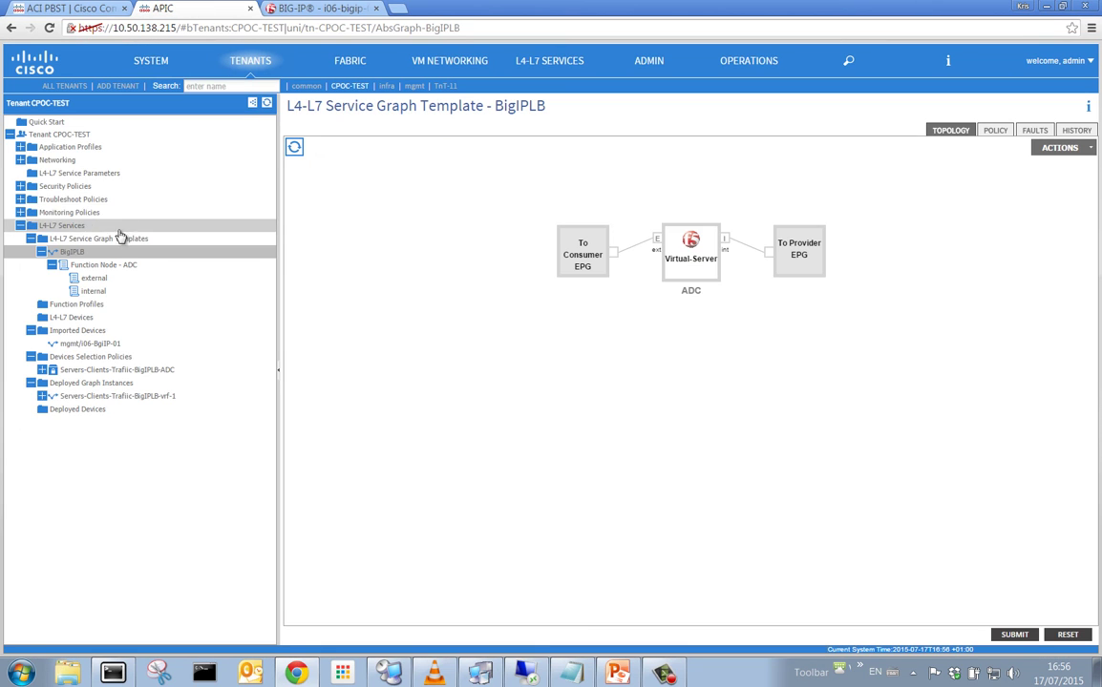
pyautogui.click(21, 147)
pyautogui.click(31, 160)
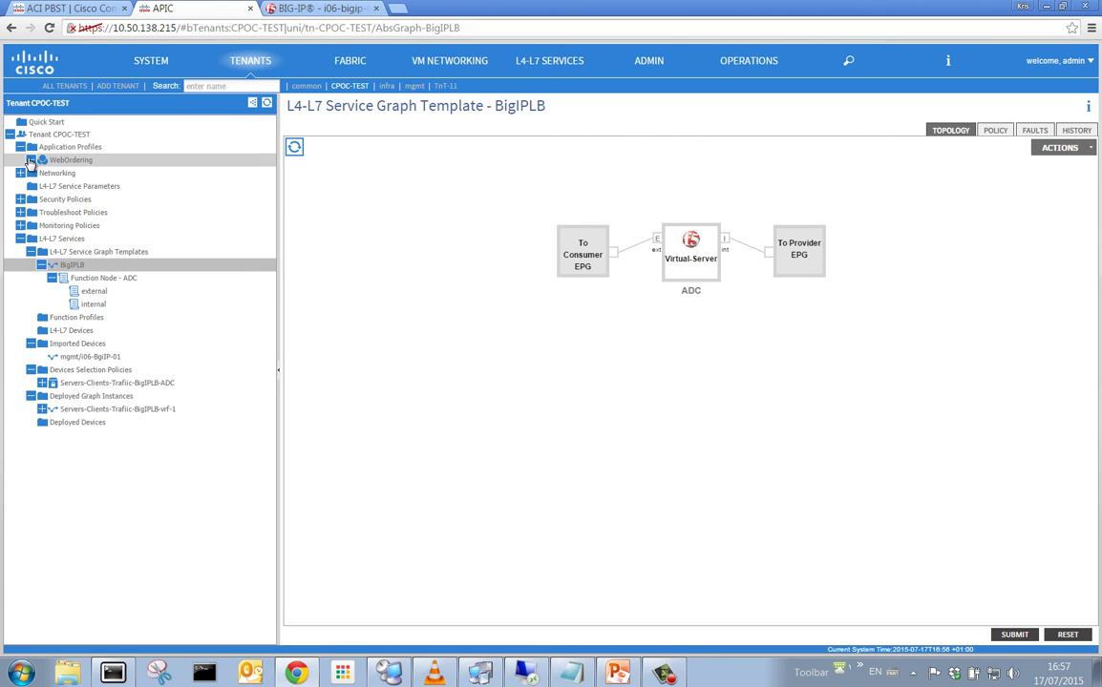
pyautogui.click(41, 173)
pyautogui.click(52, 199)
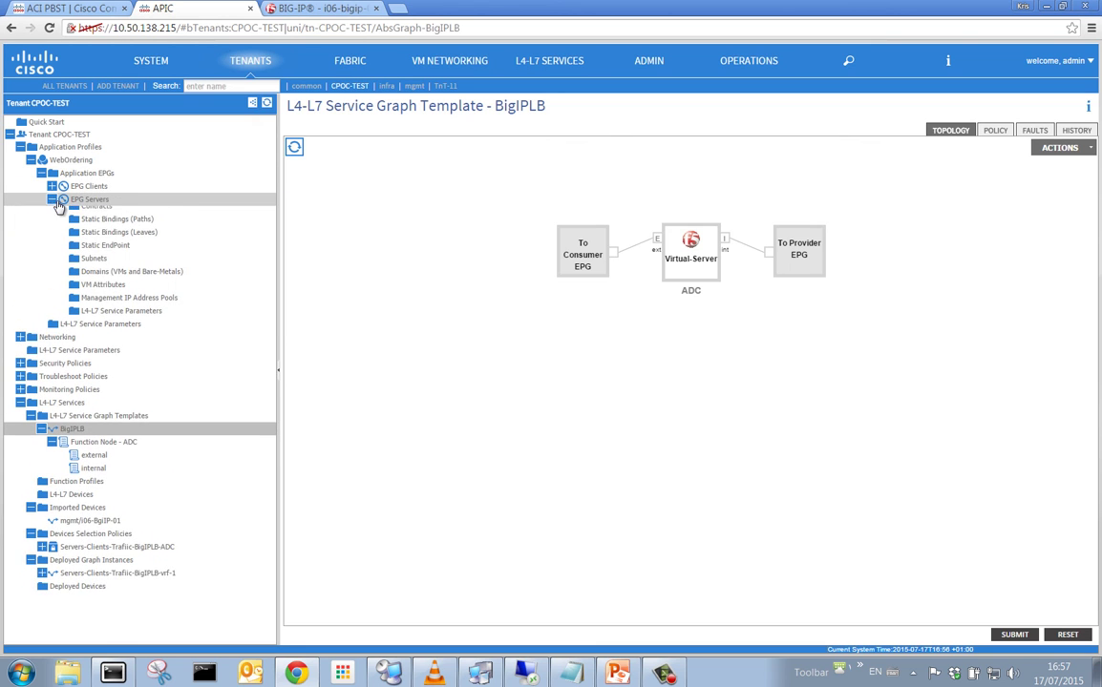
pyautogui.click(95, 200)
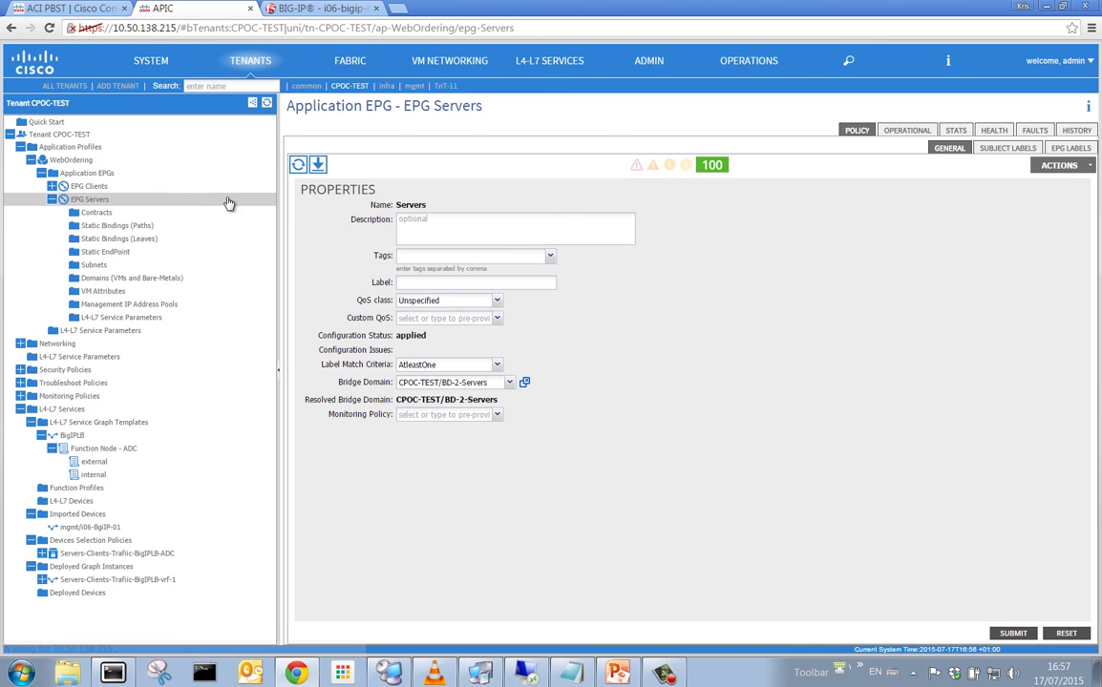
pyautogui.click(893, 133)
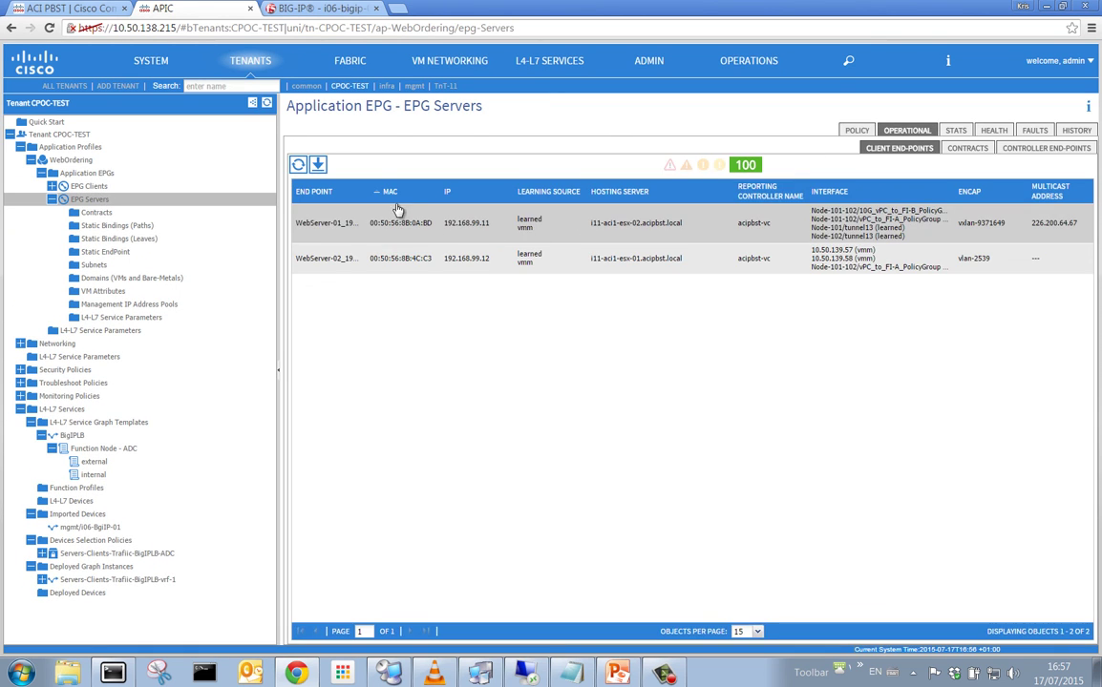
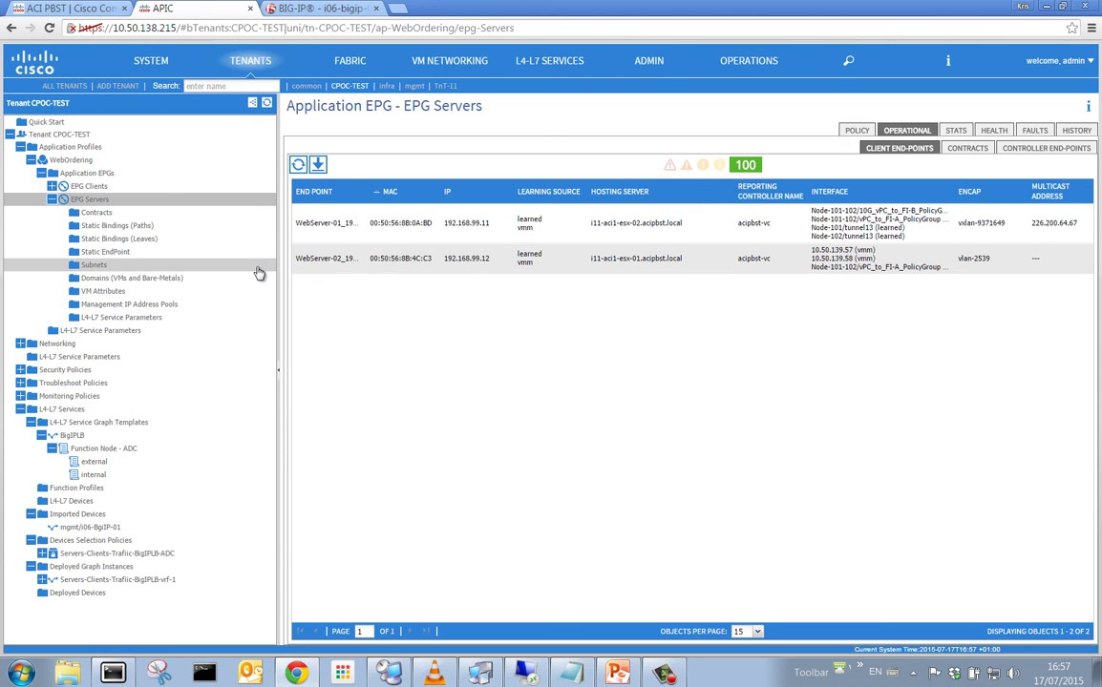
# Associate BareMetalServers_PhysDomain with EPG Servers, with Immediate deployment and Immediate resolution.
pyautogui.click(180, 279)
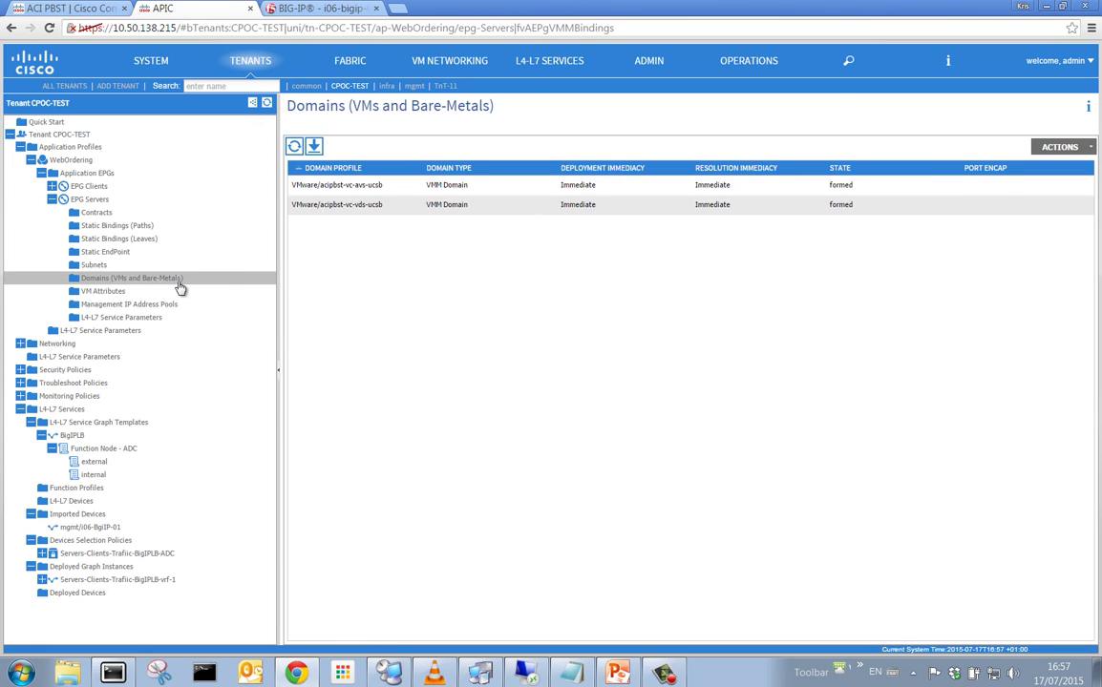
pyautogui.click(1058, 147)
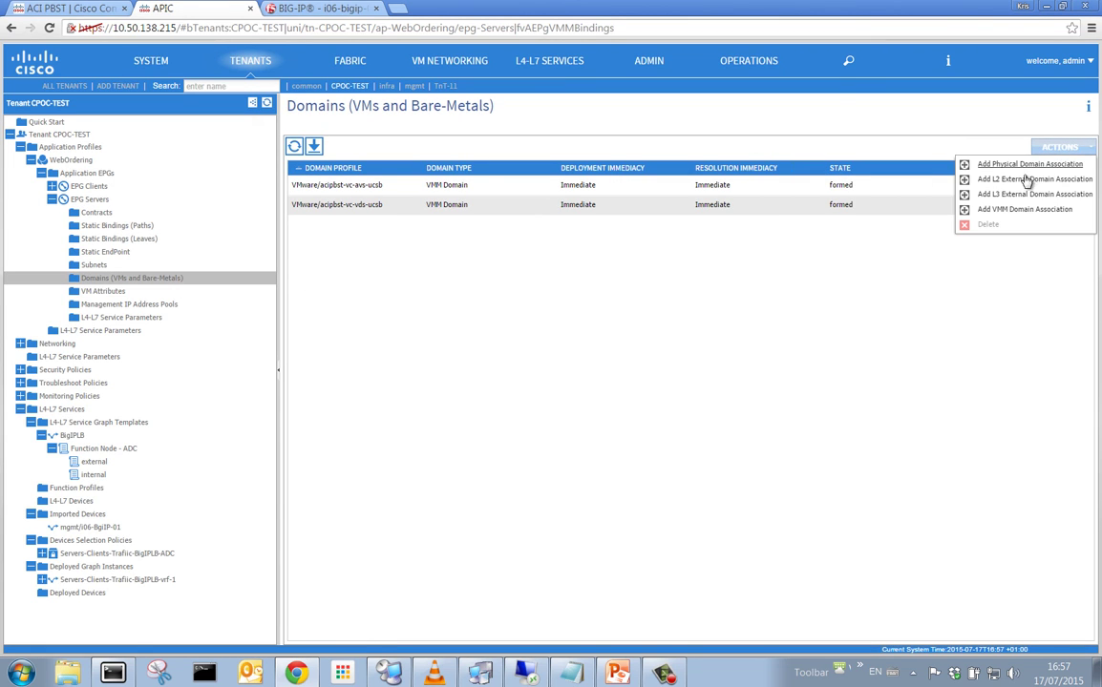
pyautogui.click(1018, 164)
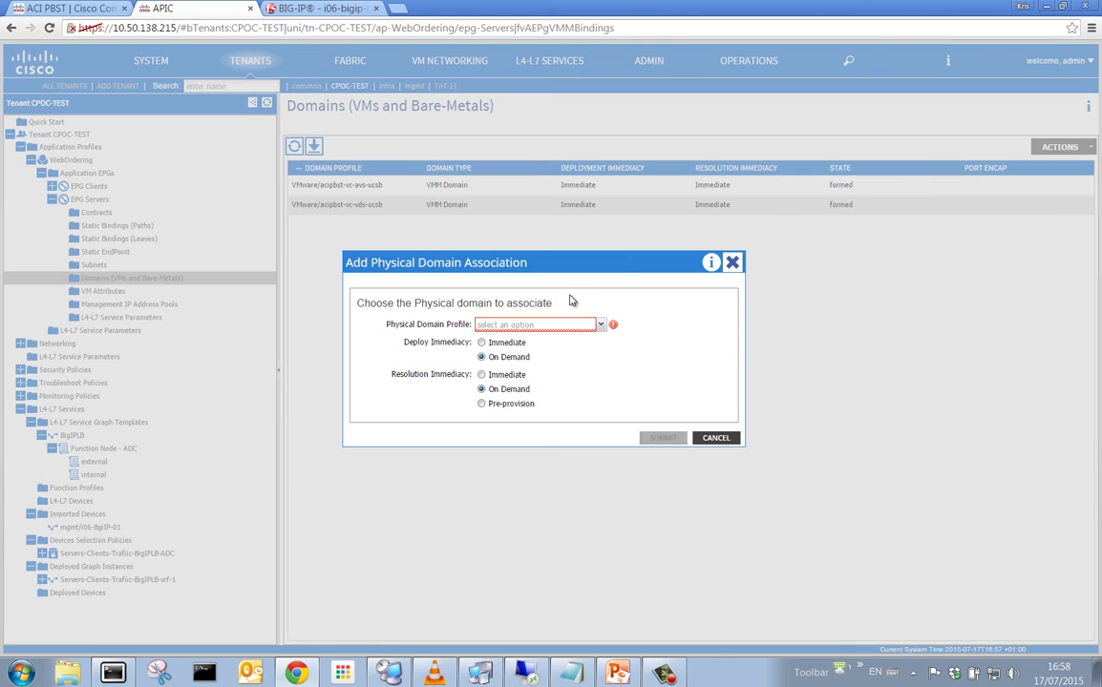
pyautogui.click(509, 373)
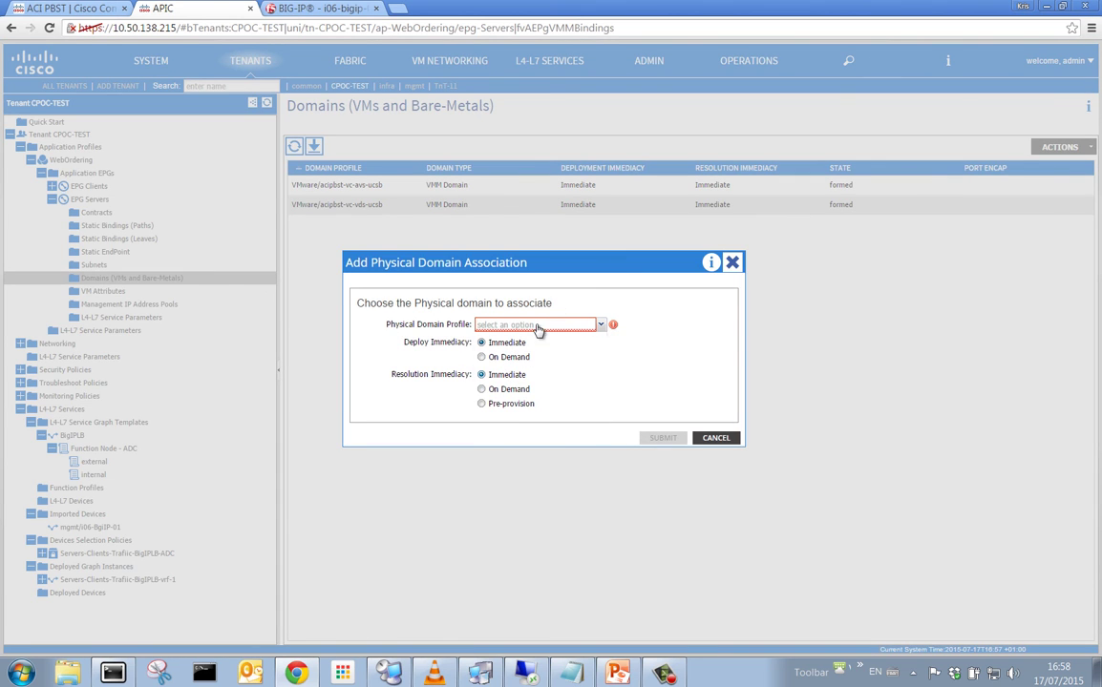
pyautogui.click(540, 324)
pyautogui.click(535, 336)
pyautogui.click(643, 437)
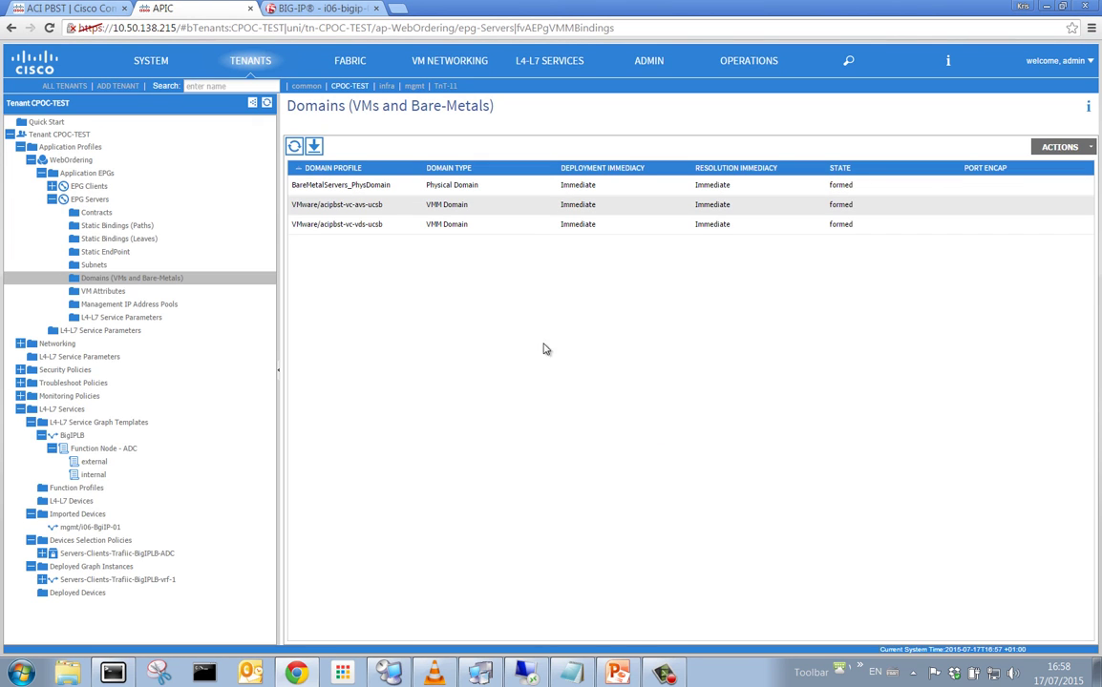
pyautogui.click(196, 225)
# Start a static EPG deployment on single port path Node-103/eth1/10.
pyautogui.click(1040, 151)
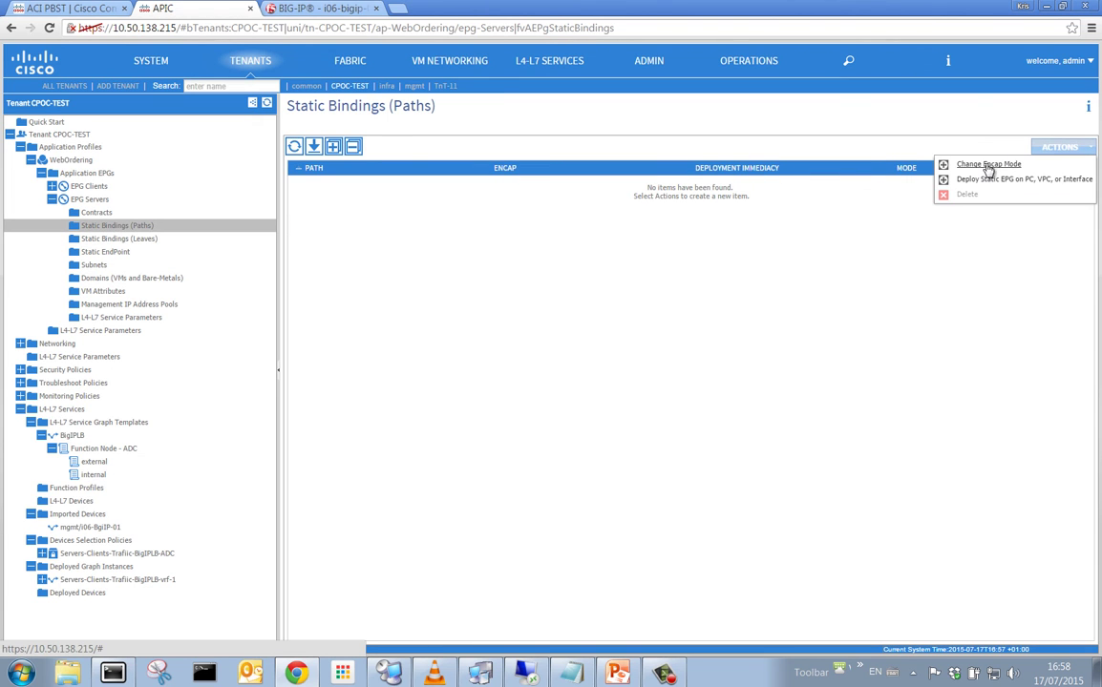
pyautogui.click(993, 181)
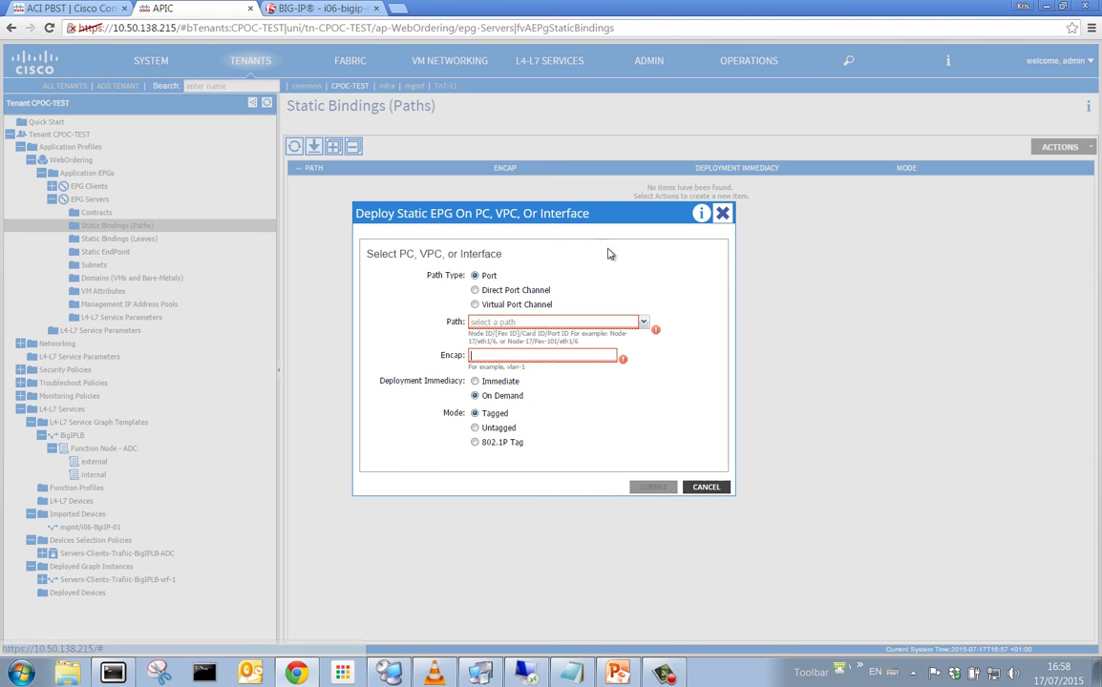
pyautogui.click(489, 305)
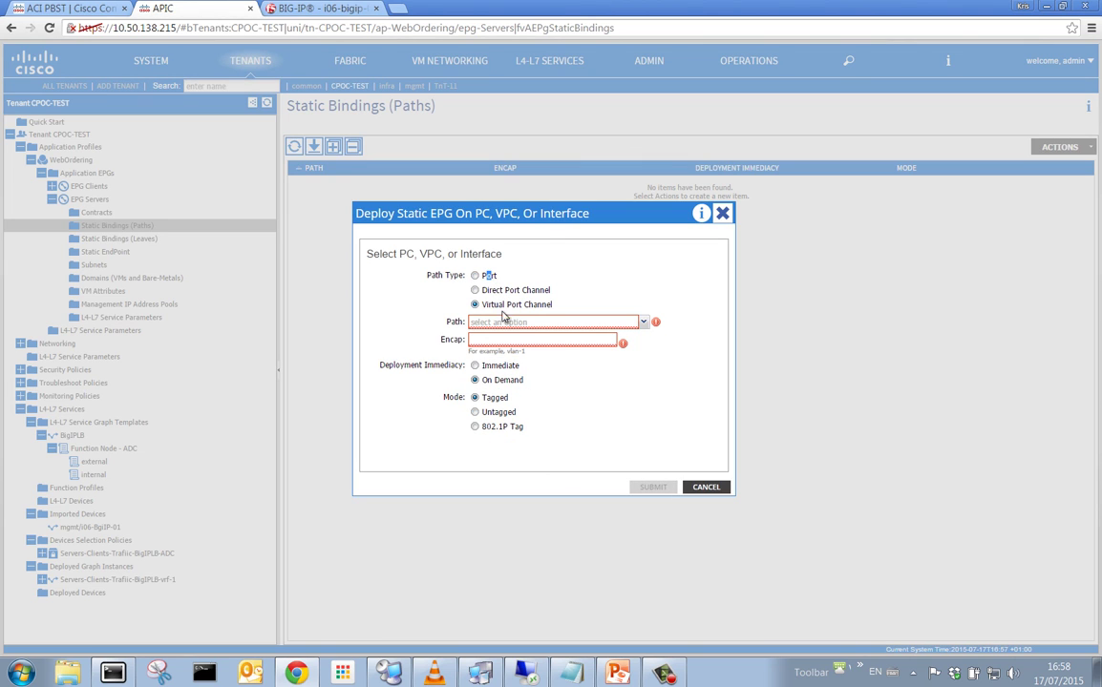
pyautogui.click(478, 276)
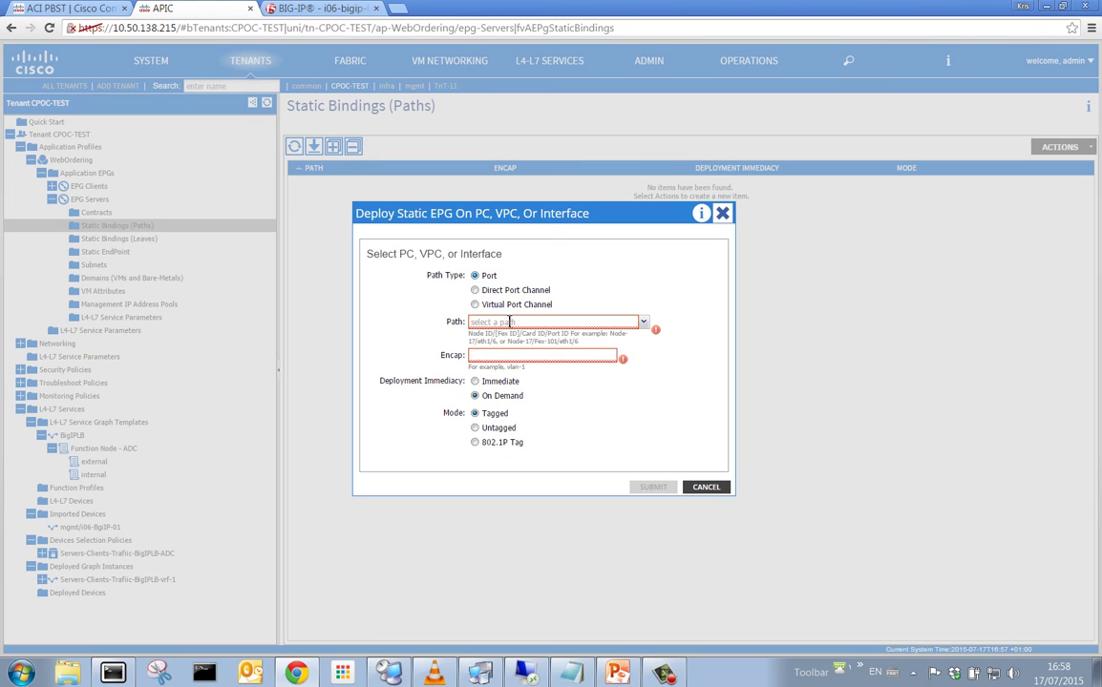
pyautogui.click(644, 323)
pyautogui.click(474, 382)
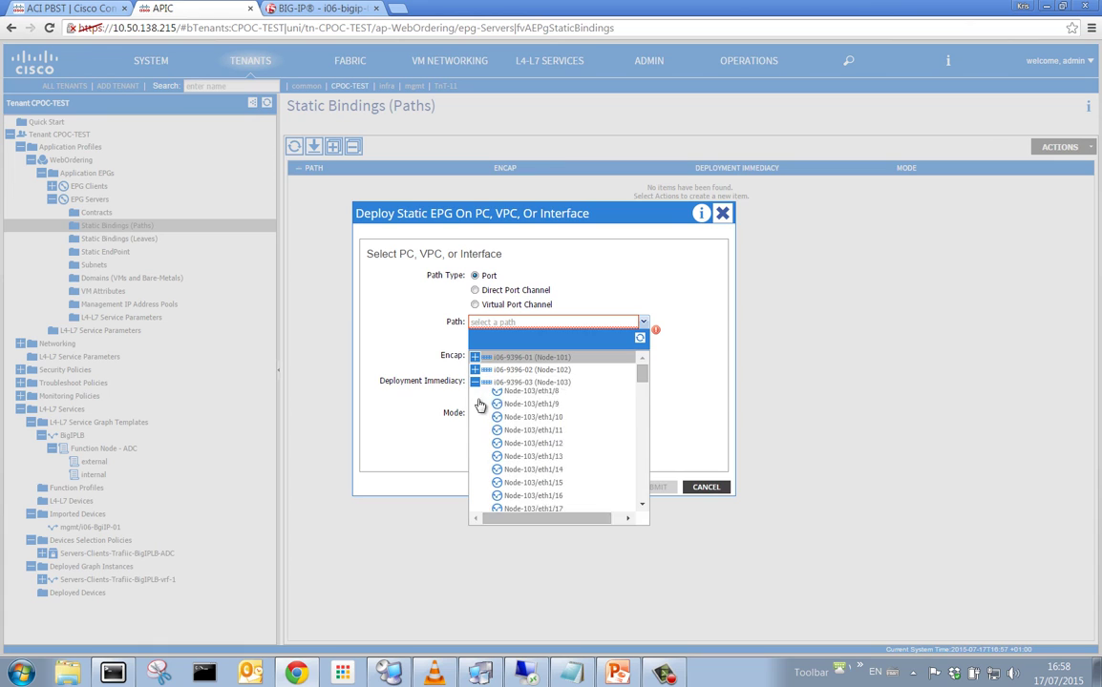
pyautogui.click(499, 457)
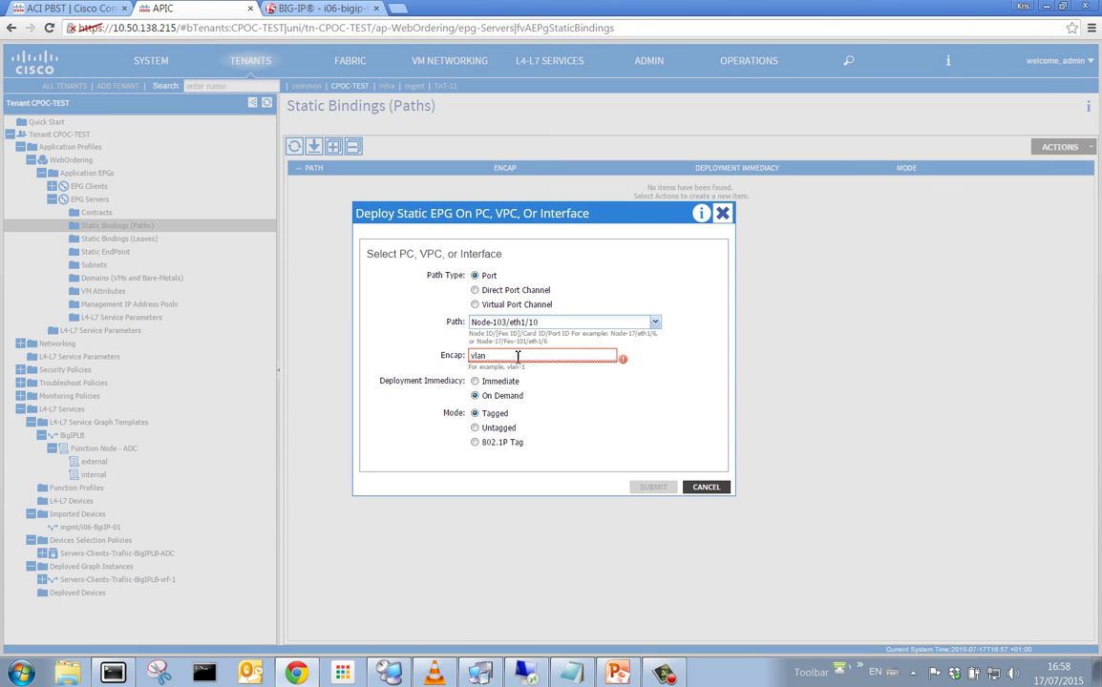
# Set encap vlan-20, Immediate deployment and Untagged mode, then submit the static binding.
pyautogui.click(518, 356)
pyautogui.write('vlan-20')
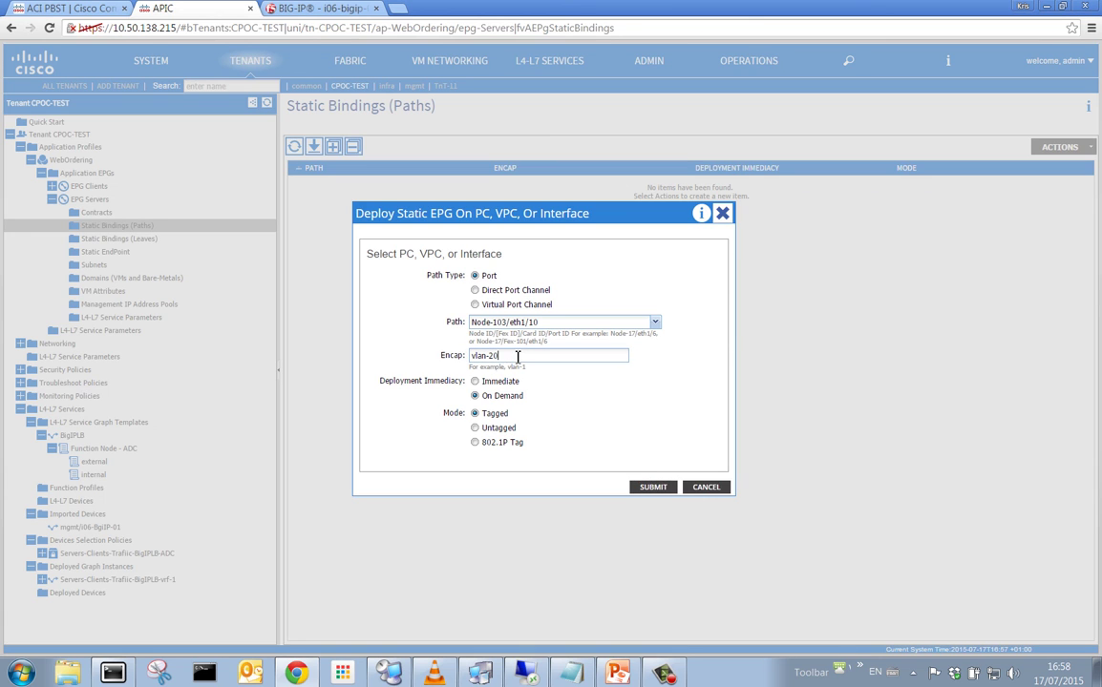
pyautogui.click(475, 381)
pyautogui.click(501, 432)
pyautogui.click(556, 381)
pyautogui.click(655, 488)
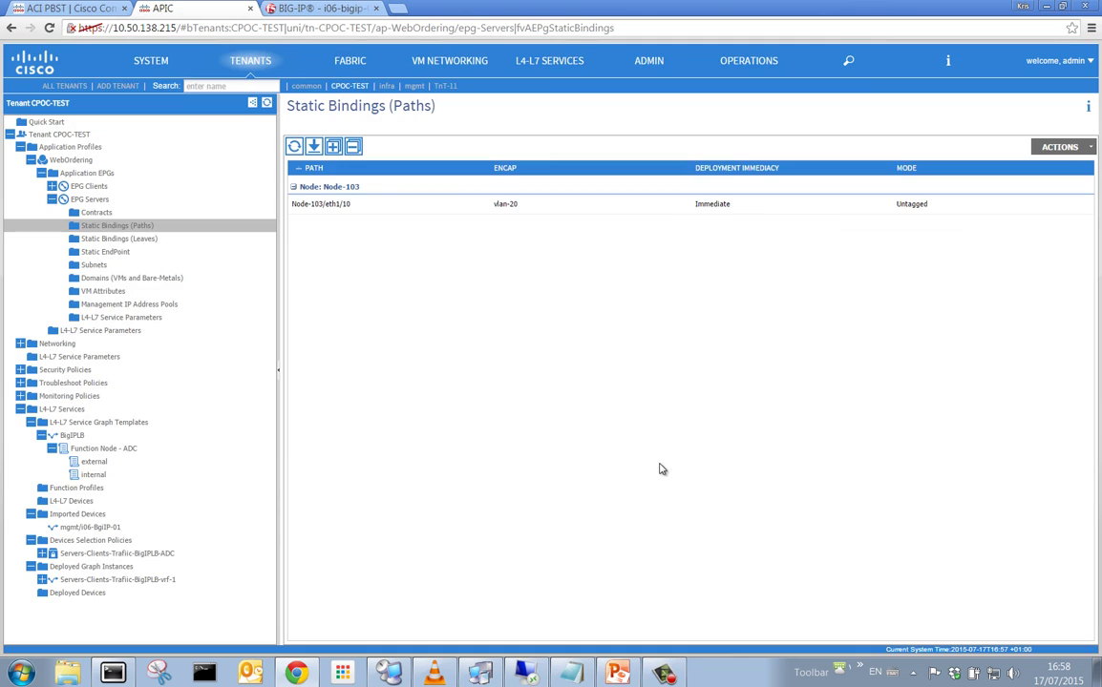
# Return to EPG Servers and refresh its client end-points list.
pyautogui.click(117, 200)
pyautogui.click(907, 131)
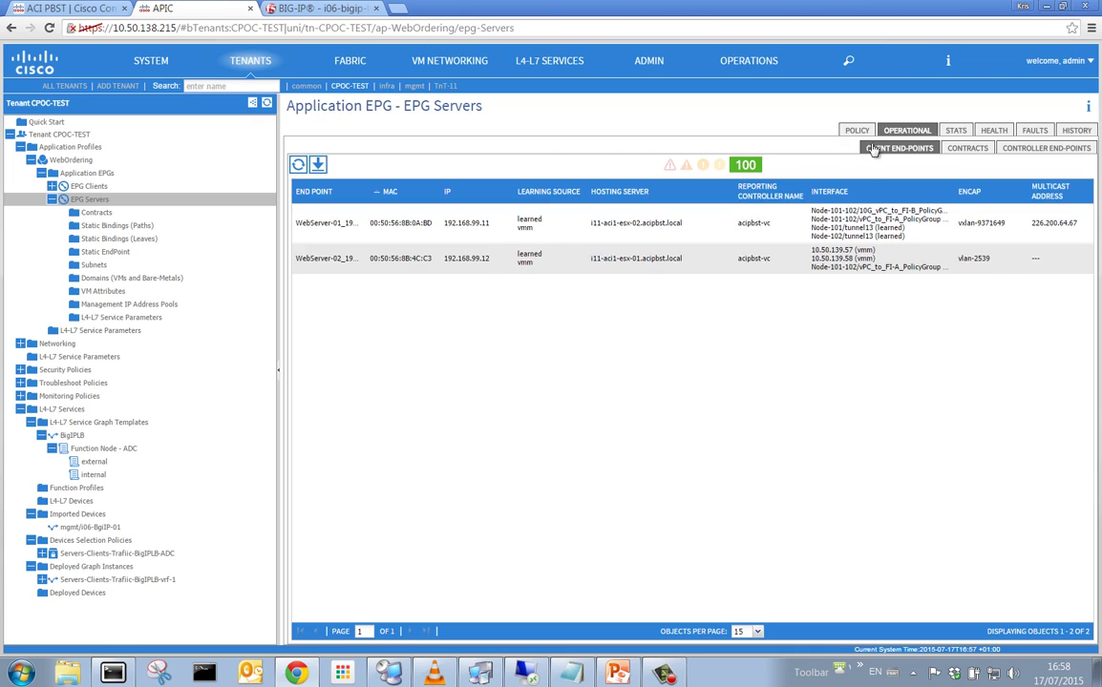
pyautogui.click(299, 167)
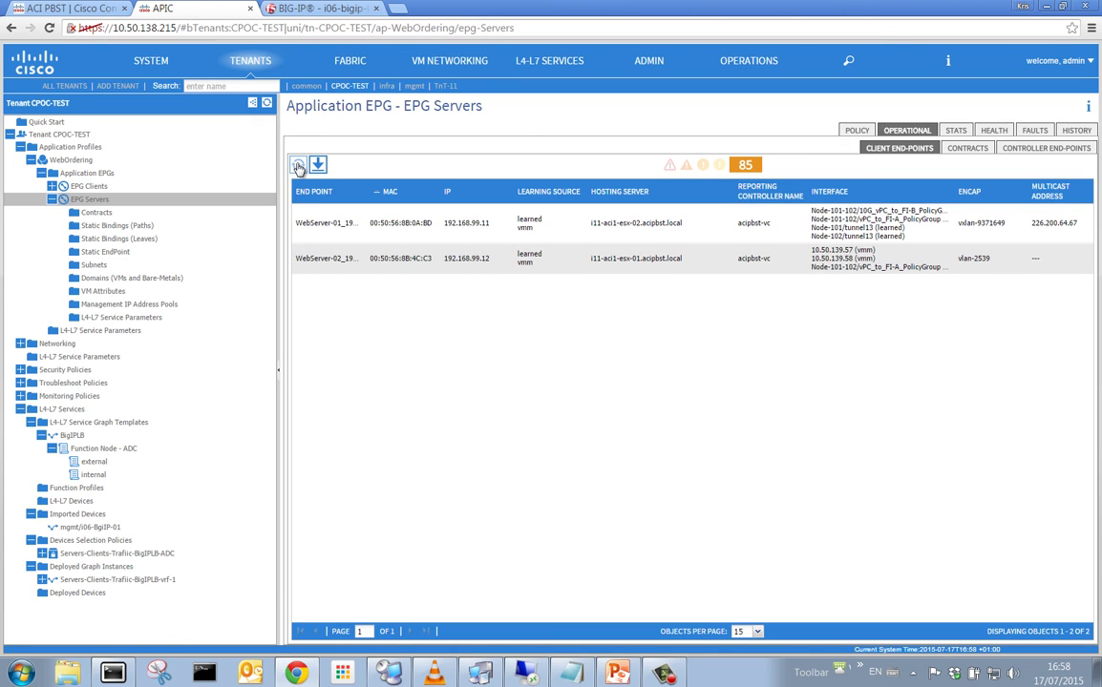
# In the bare-metal server's SSH session, run ifconfig to confirm eth5 holds 192.168.99.20.
pyautogui.click(130, 675)
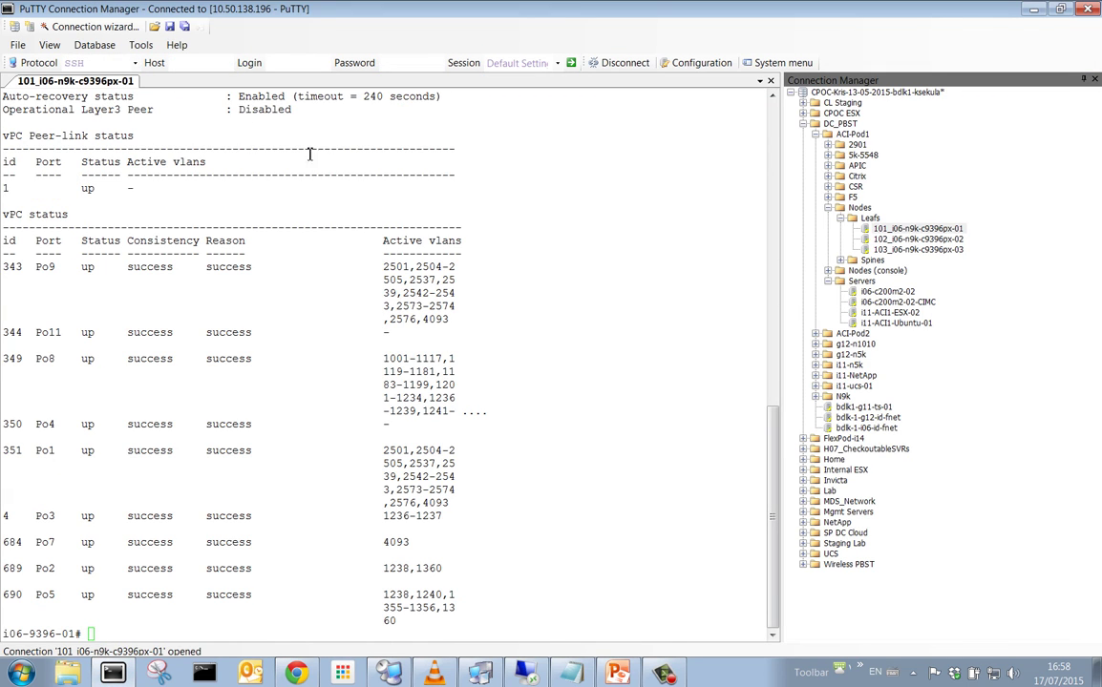
pyautogui.click(898, 313)
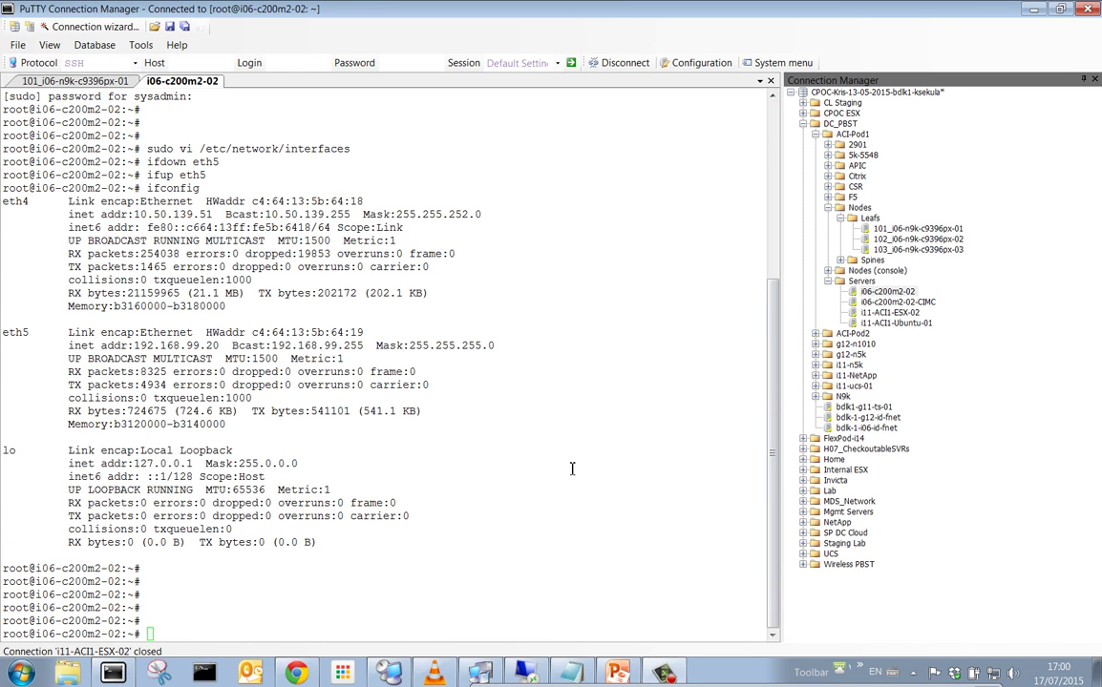
pyautogui.press('Return')
pyautogui.press('Return')
pyautogui.press('Return')
pyautogui.press('Return')
pyautogui.press('Return')
pyautogui.write('ifc')
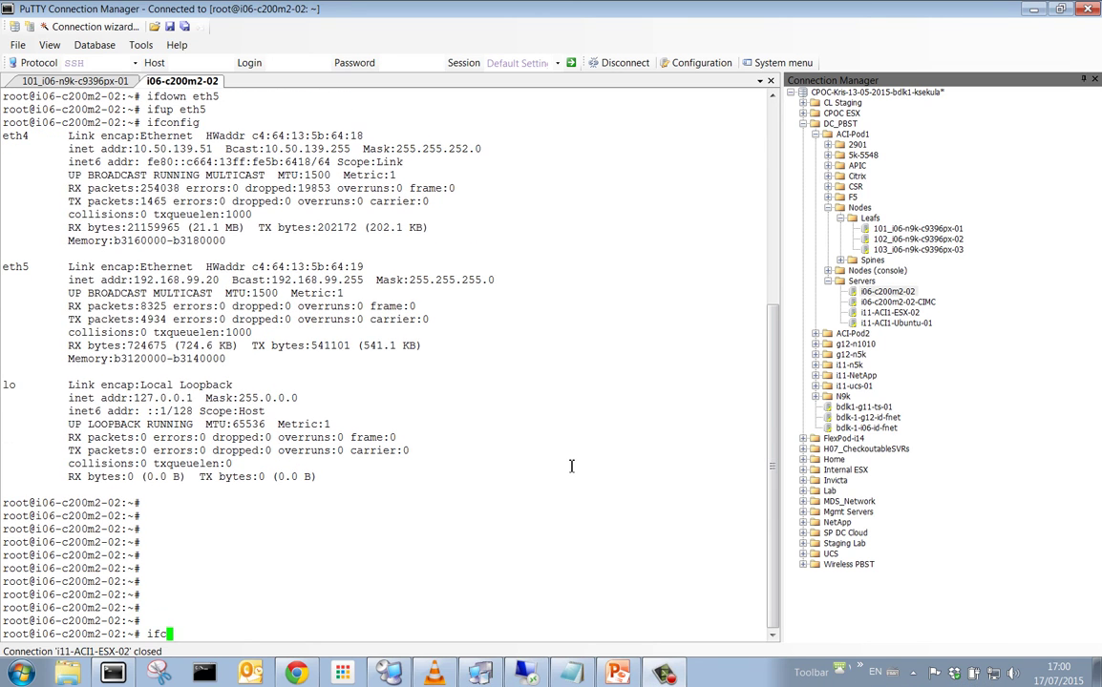
pyautogui.write('onfig')
pyautogui.press('Return')
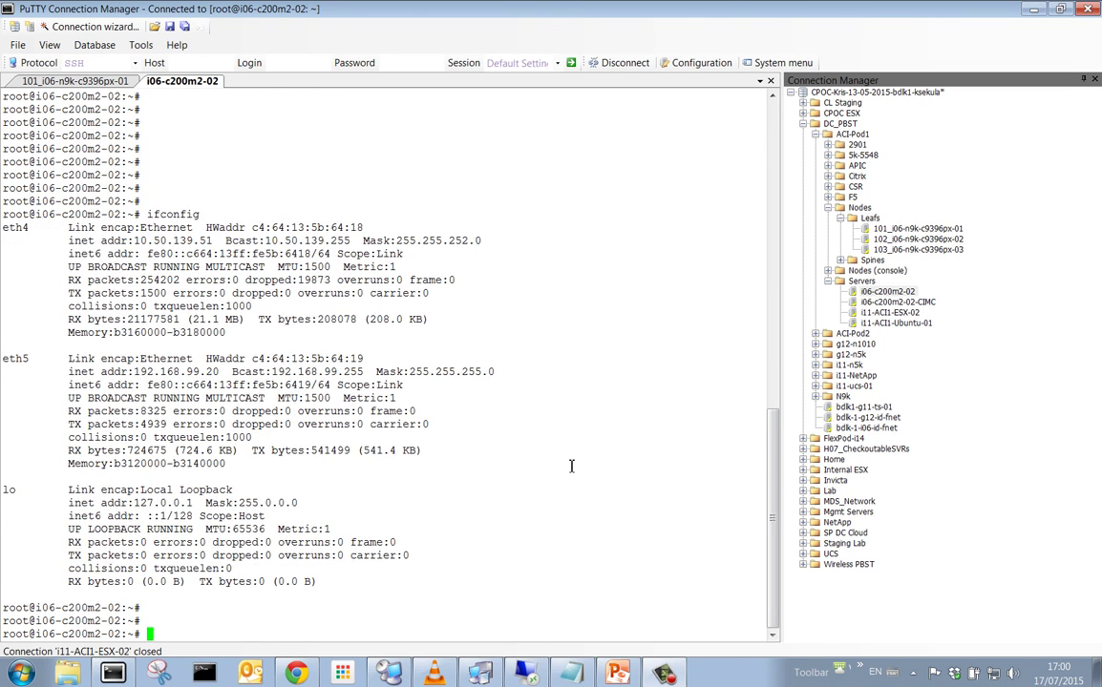
# Ping 192.168.99.1 from the server, then go back to APIC.
pyautogui.press('Return')
pyautogui.press('Return')
pyautogui.press('Return')
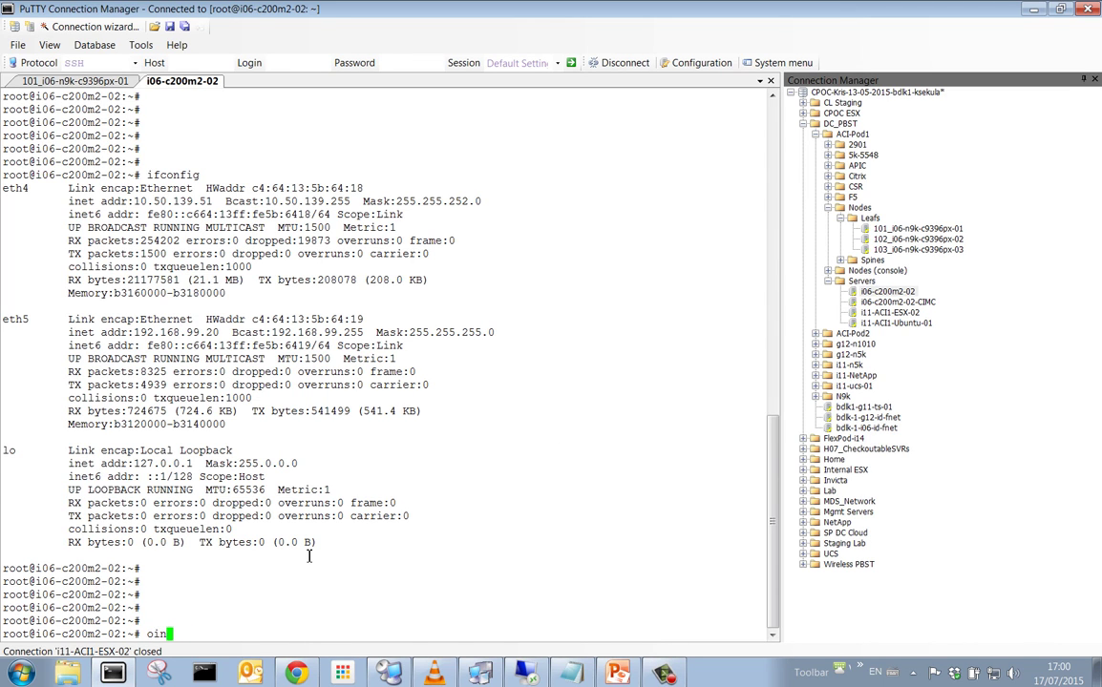
pyautogui.write('ping 192.168.99.1')
pyautogui.press('Return')
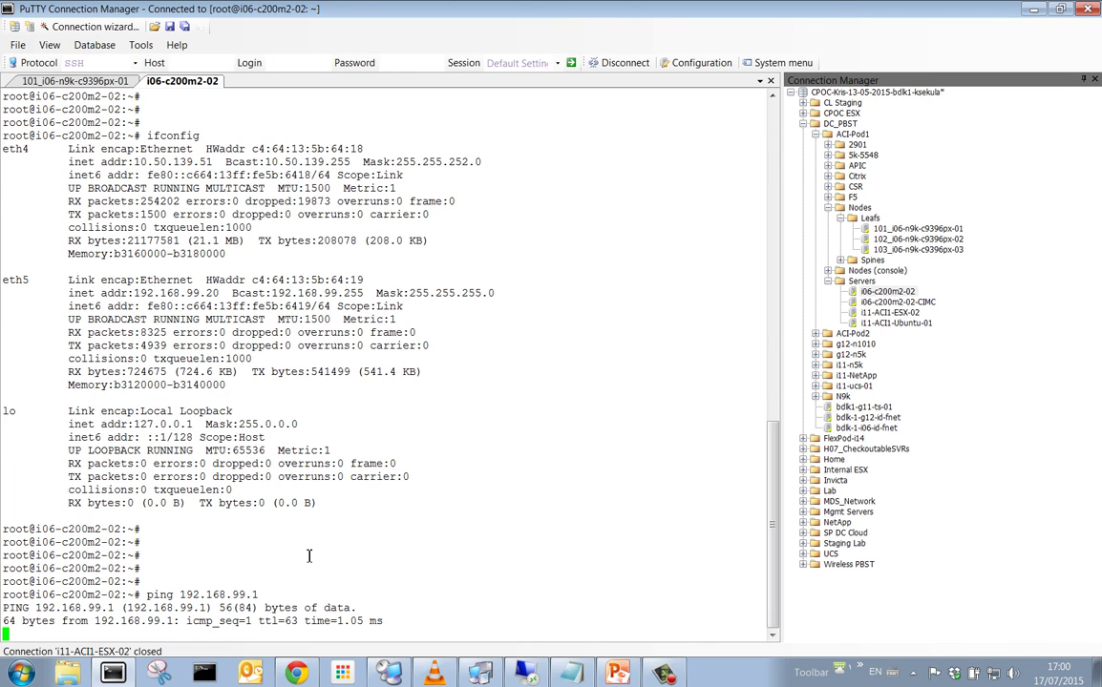
pyautogui.click(295, 674)
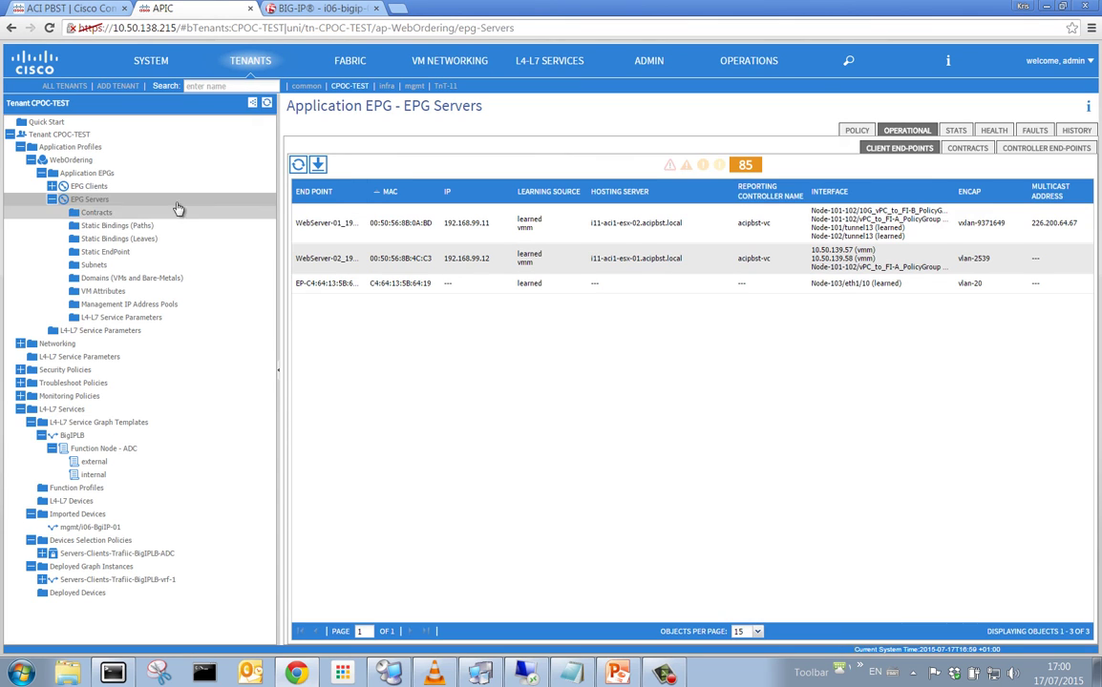
# Reload EPG Servers to see endpoint C4:64:13:5B:64:19 on Node-103/eth1/10, then switch to BIG-IP.
pyautogui.click(83, 202)
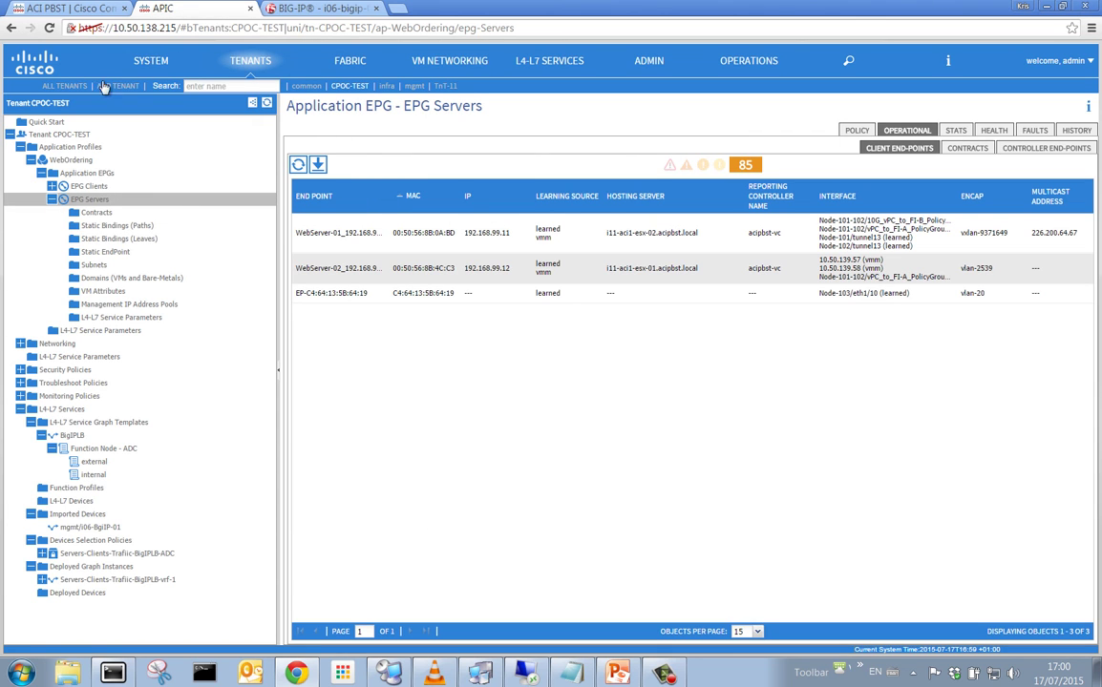
pyautogui.click(310, 8)
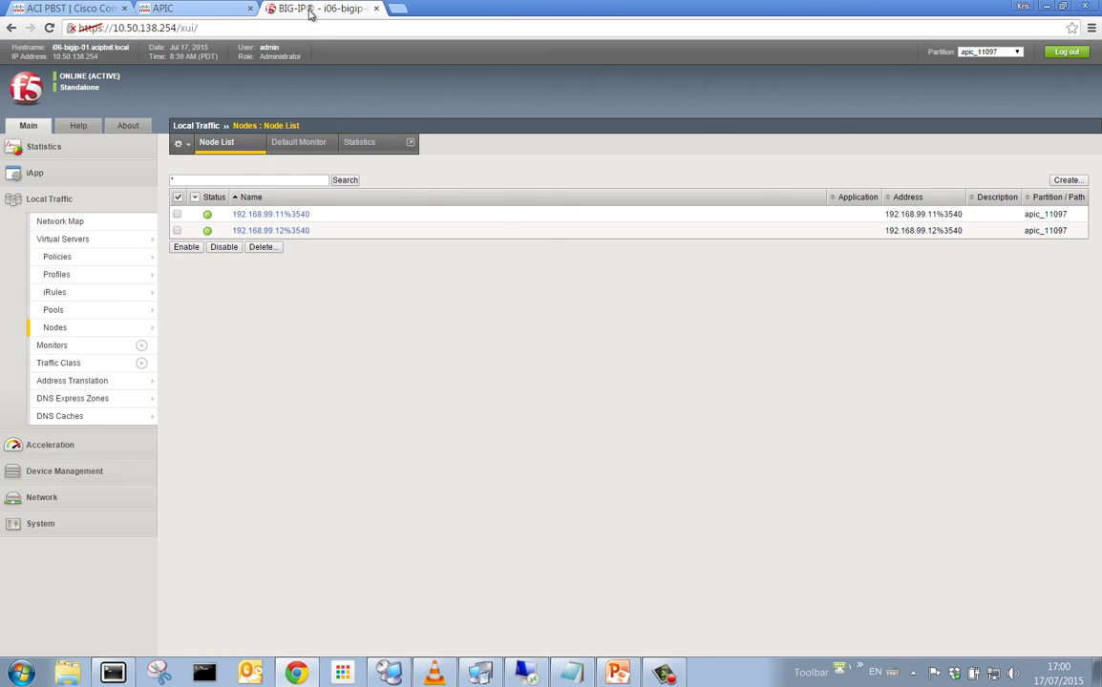
# Reload the BIG-IP Network Map until 192.168.99.20 is healthy in apic_11097_Pool, then switch to vSphere.
pyautogui.click(59, 222)
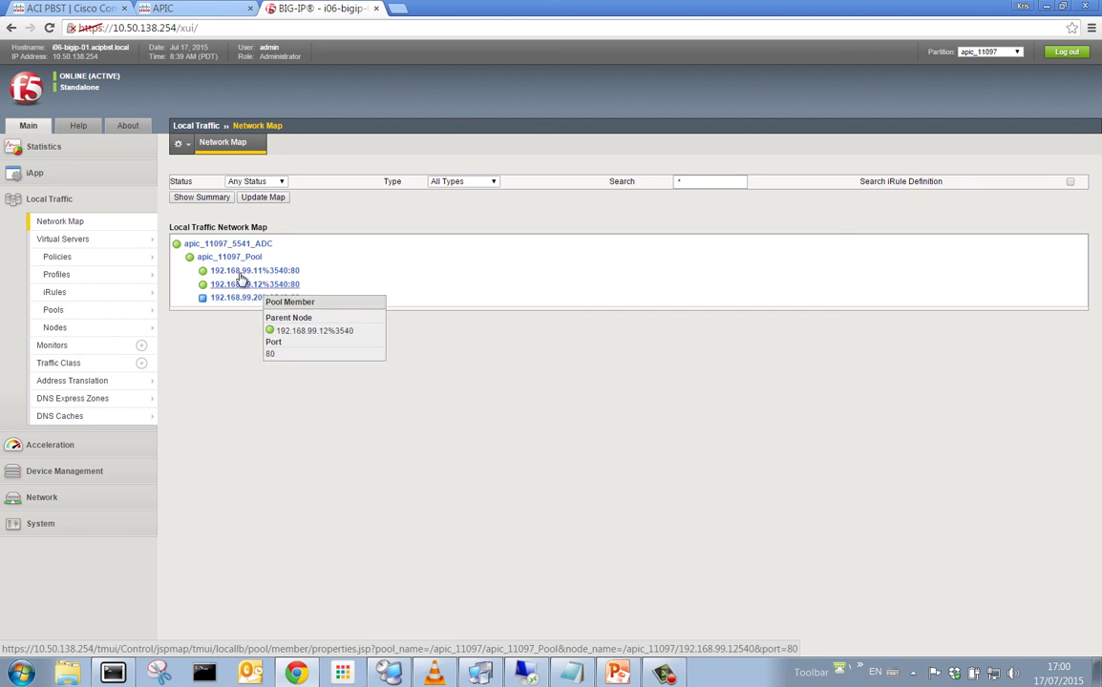
pyautogui.click(80, 219)
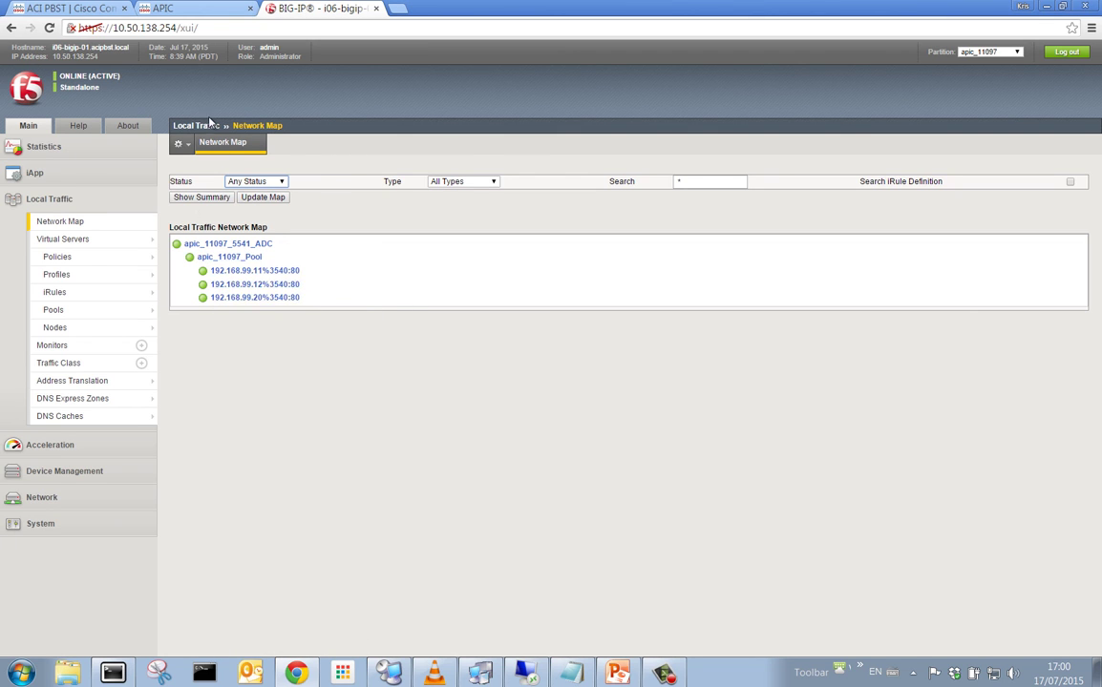
pyautogui.click(515, 668)
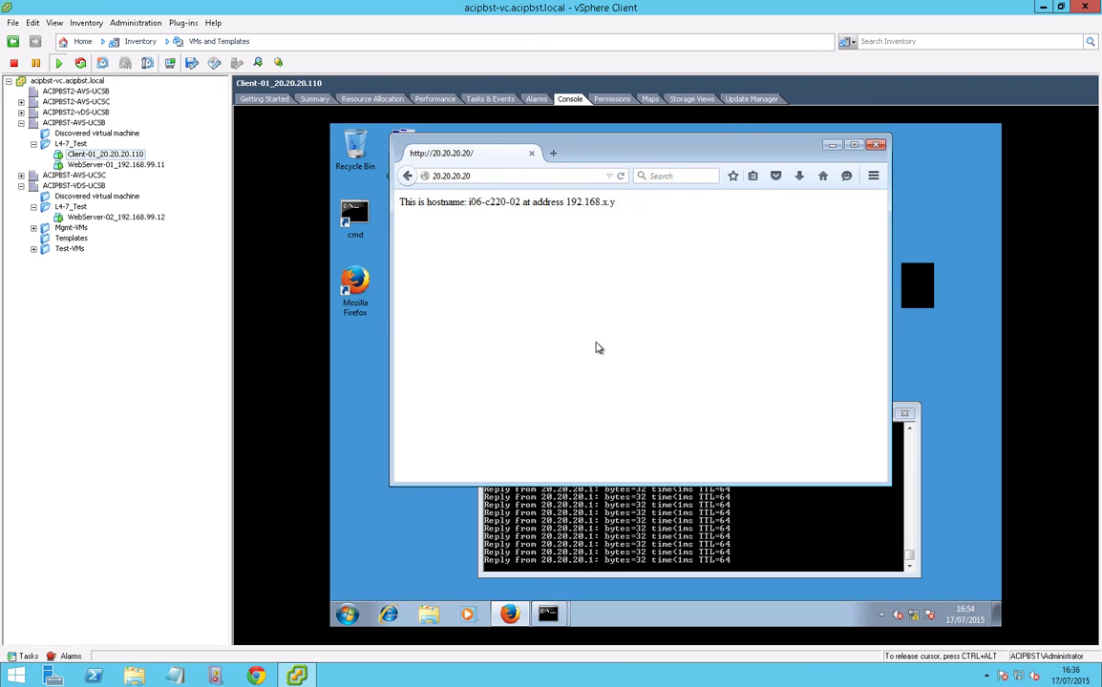
pyautogui.hotkey('ctrl', 'alt')
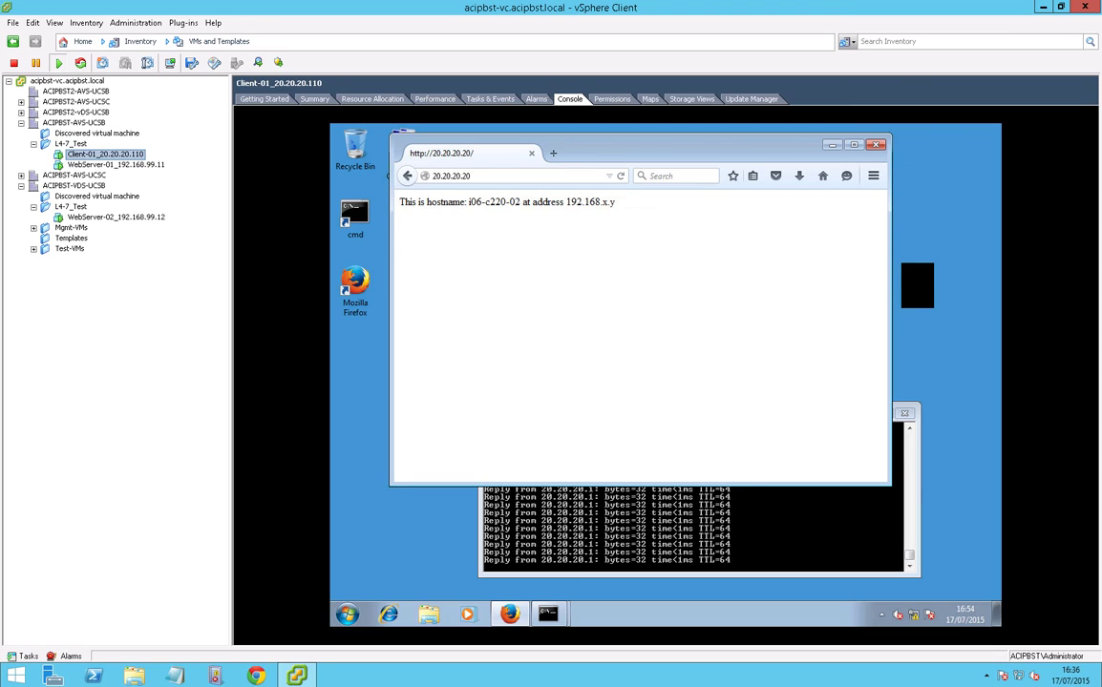